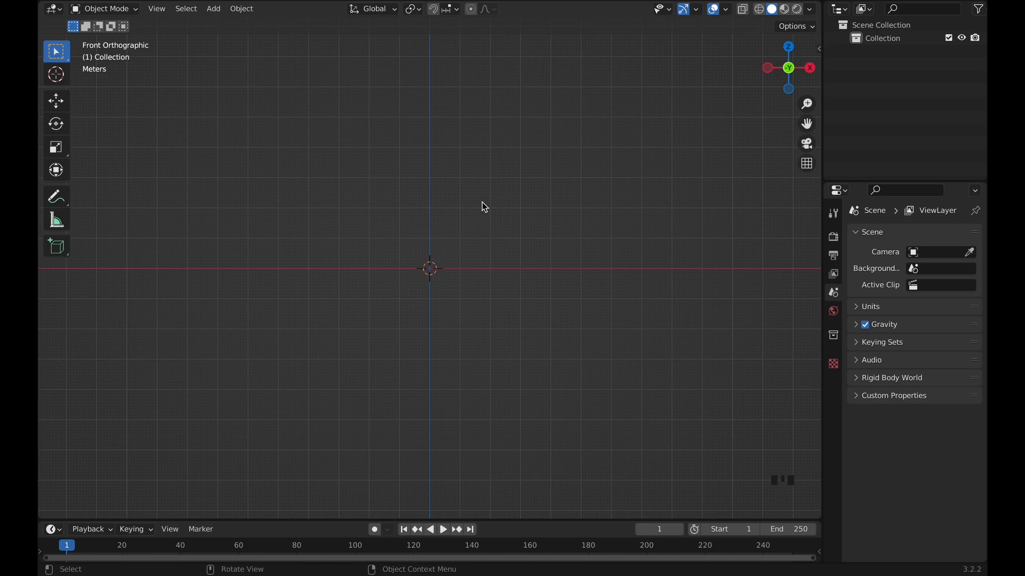
# Check the 3D character reference in the browser and add the character turnaround sheet as a reference image in the front view.
pyautogui.hotkey('ctrl', 'Left')
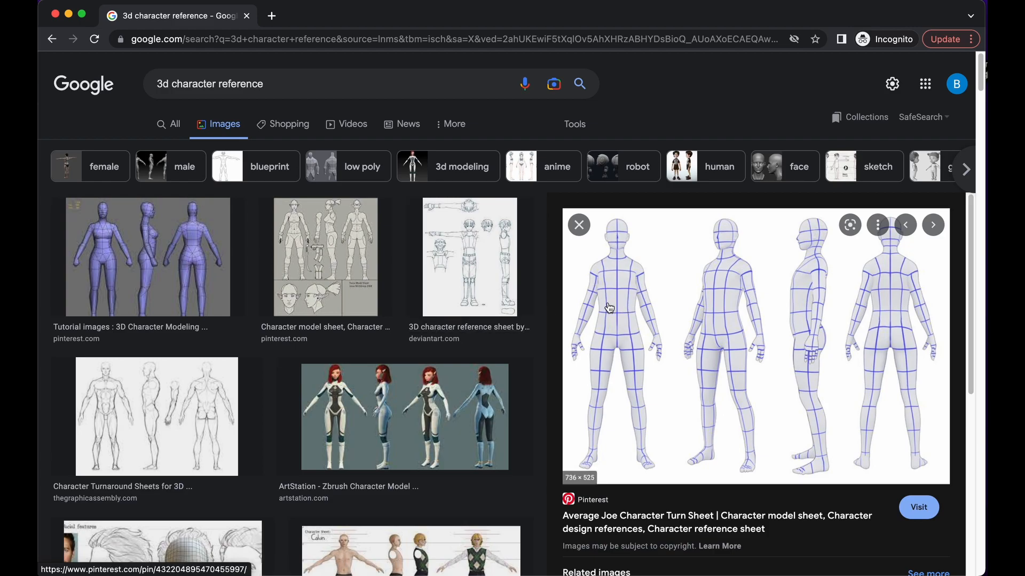
pyautogui.hotkey('ctrl', 'Right')
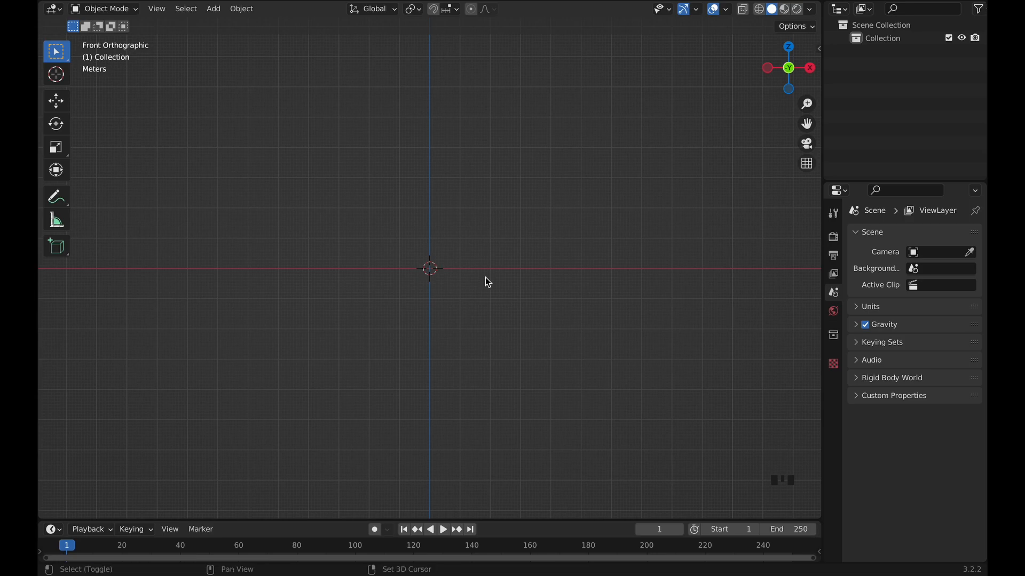
pyautogui.hotkey('shift', 'a')
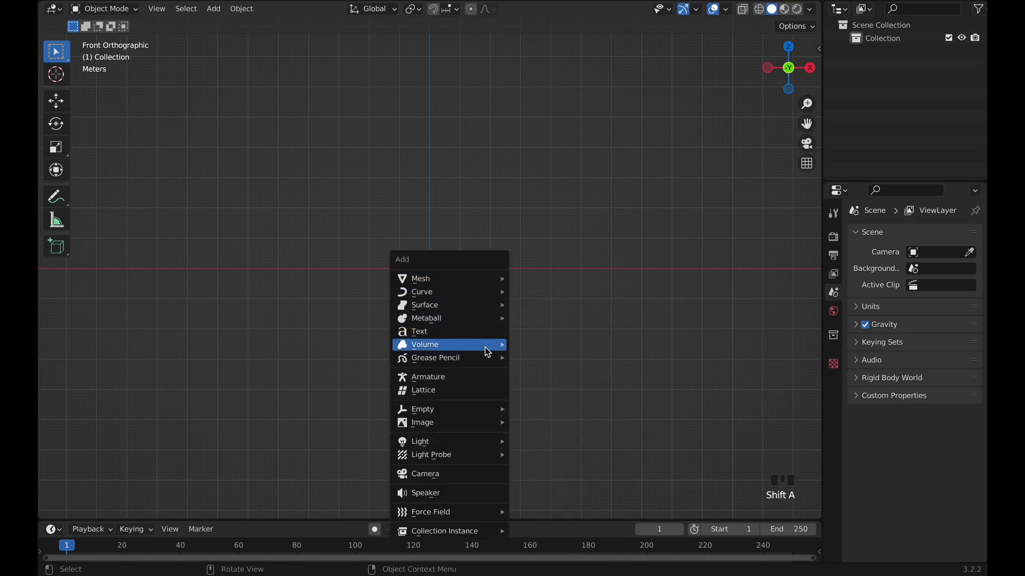
pyautogui.moveTo(479, 425)
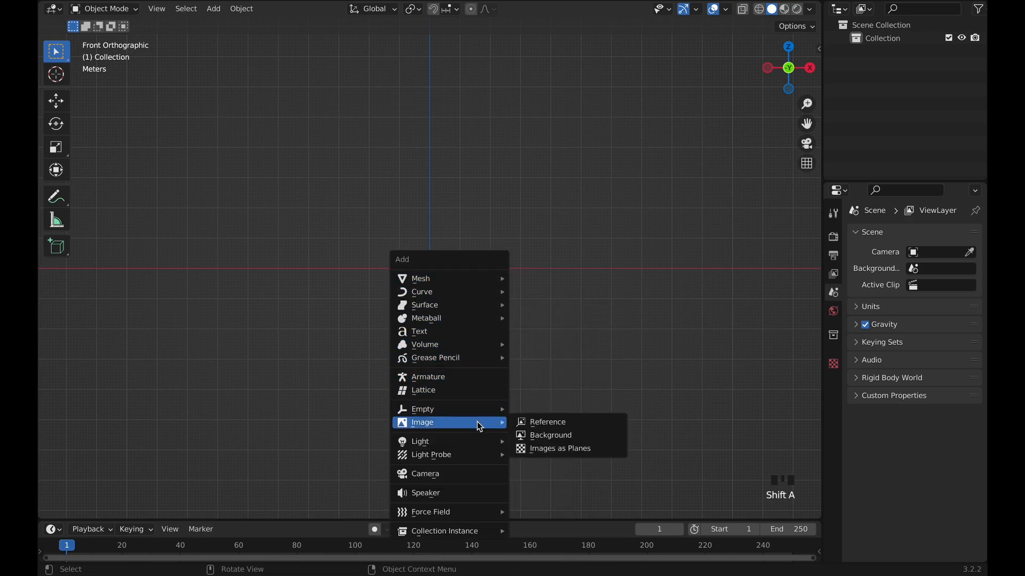
pyautogui.click(543, 423)
pyautogui.click(810, 484)
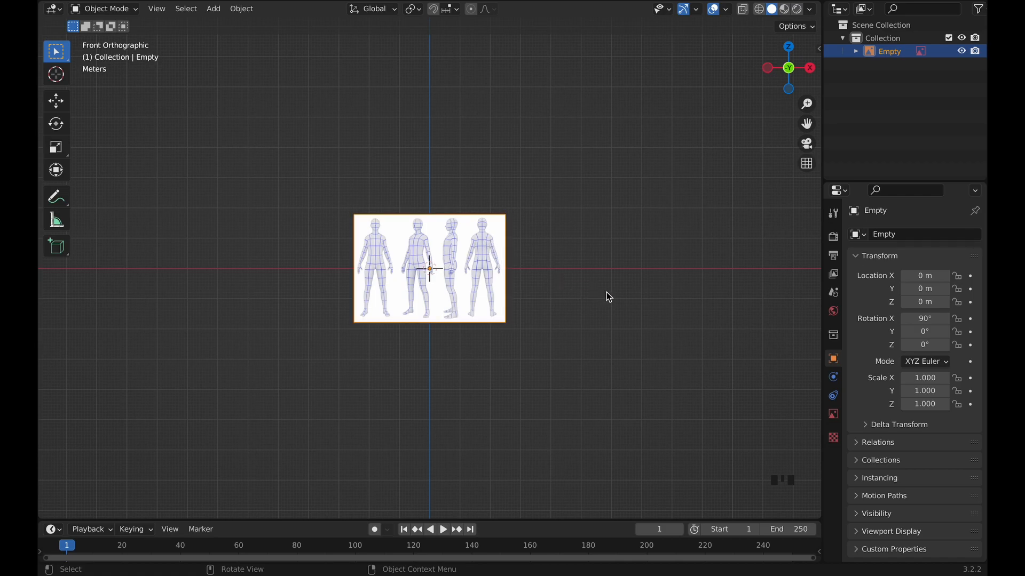
# Set the reference image's Offset X to -0.14, centring the front-facing figure on the vertical axis.
pyautogui.click(835, 418)
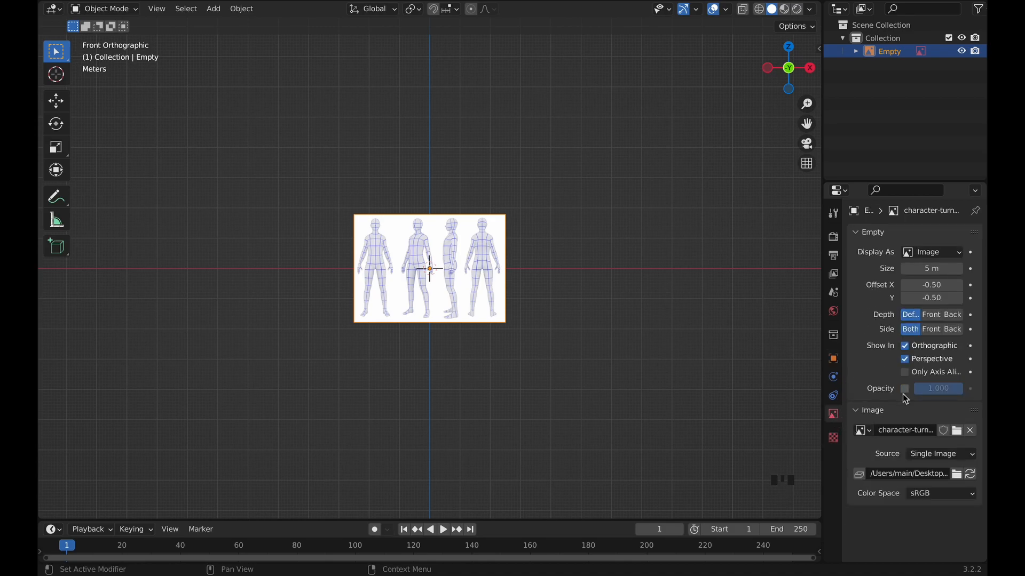
pyautogui.click(929, 285)
pyautogui.moveTo(930, 285); pyautogui.dragTo(958, 285)
pyautogui.scroll(5, 409, 231)
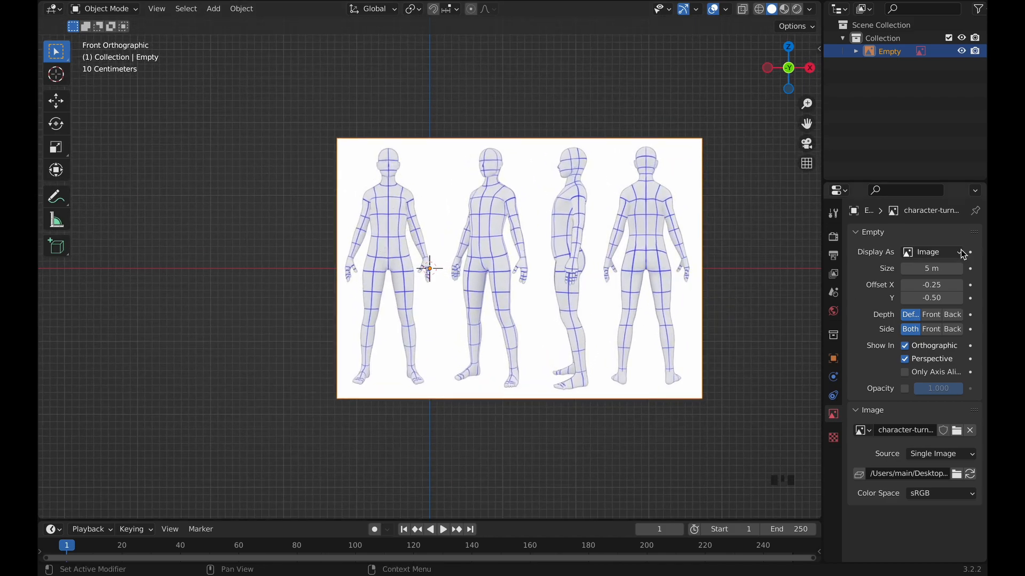
pyautogui.moveTo(931, 285); pyautogui.dragTo(943, 285)
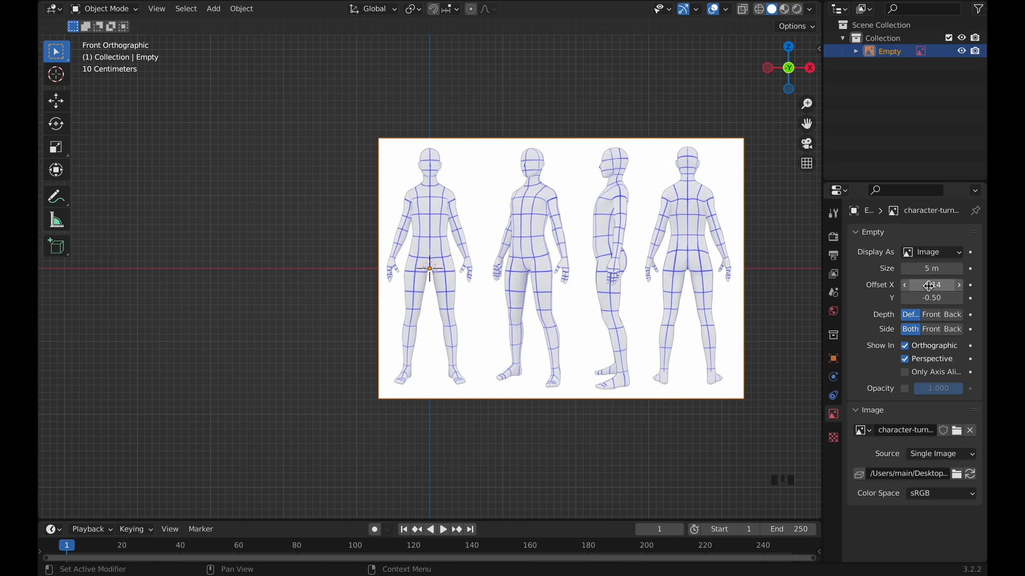
# Enable opacity for the reference image and set it to 0.2.
pyautogui.click(904, 389)
pyautogui.click(945, 390)
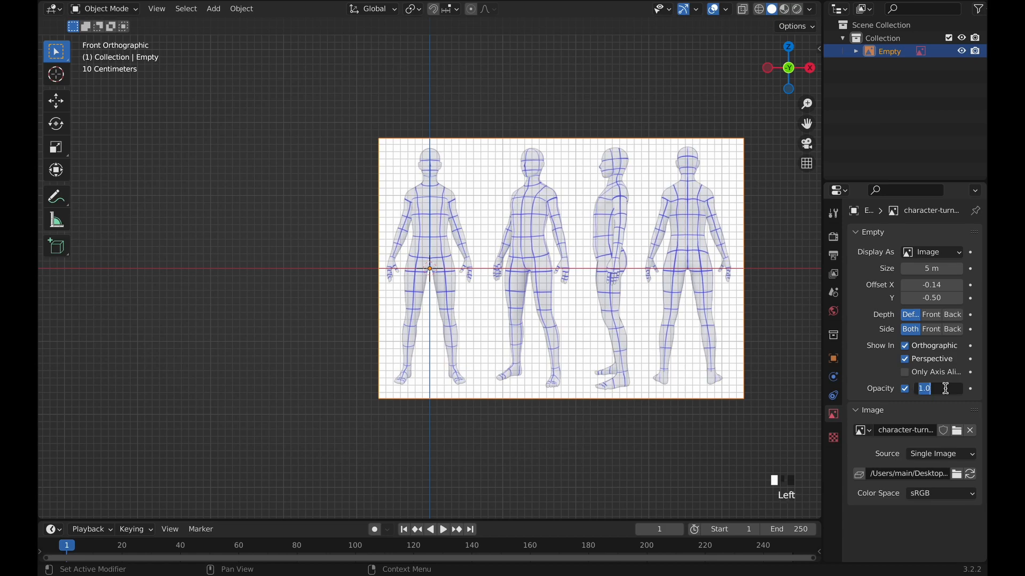
pyautogui.write('0.2')
pyautogui.press('Return')
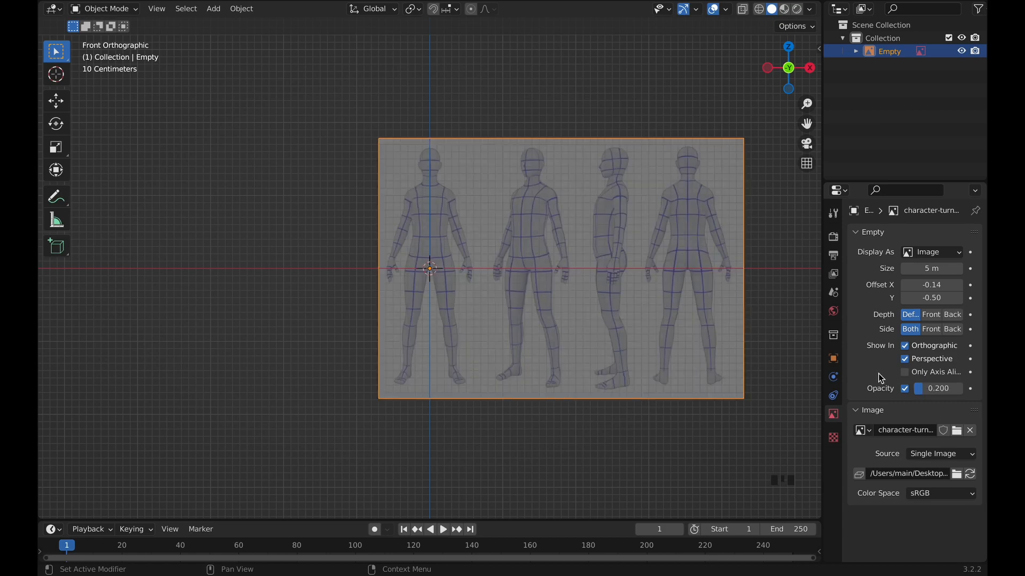
# Set the reference image's opacity to 0.5.
pyautogui.scroll(3, 600, 205)
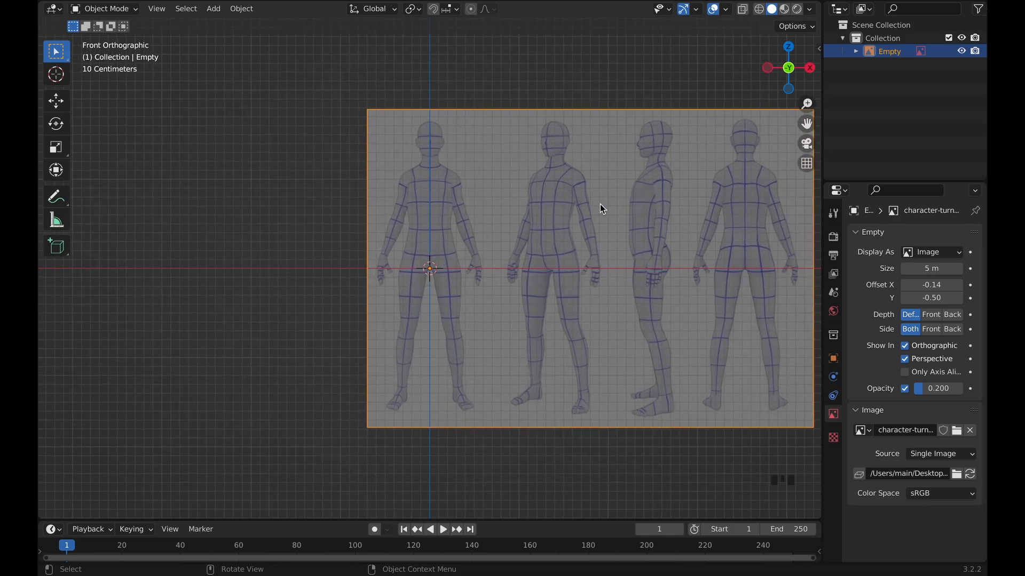
pyautogui.keyDown('shift'); pyautogui.moveTo(600, 205); pyautogui.dragTo(570, 220, button='middle'); pyautogui.keyUp('shift')
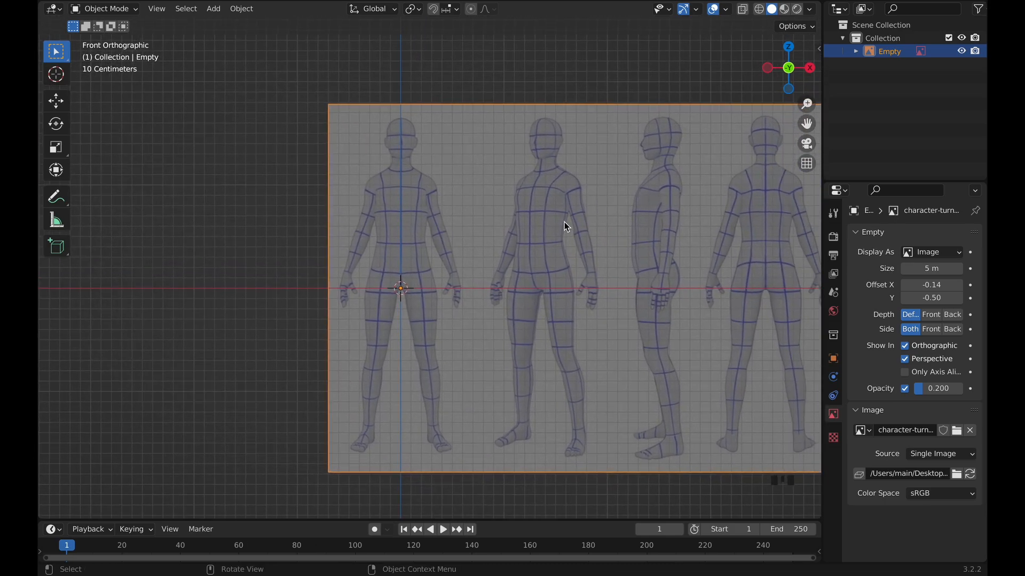
pyautogui.click(922, 394)
pyautogui.write('.5')
pyautogui.press('Return')
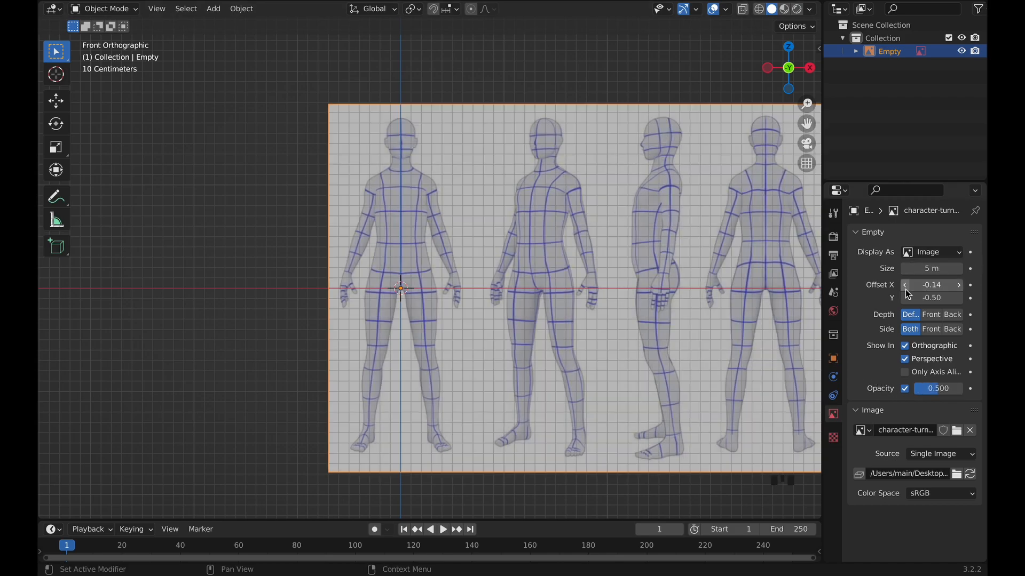
# Fine-tune the reference image's Offset X around -0.14 to align the front figure's centreline with the Z axis.
pyautogui.scroll(8, 467, 266)
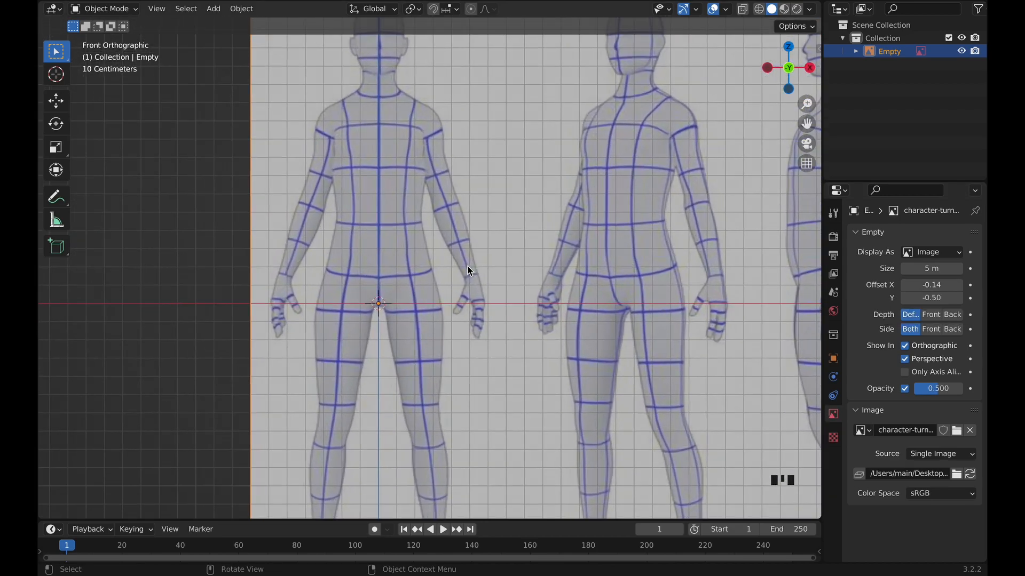
pyautogui.keyDown('shift'); pyautogui.scroll(10, 467, 271); pyautogui.keyUp('shift')
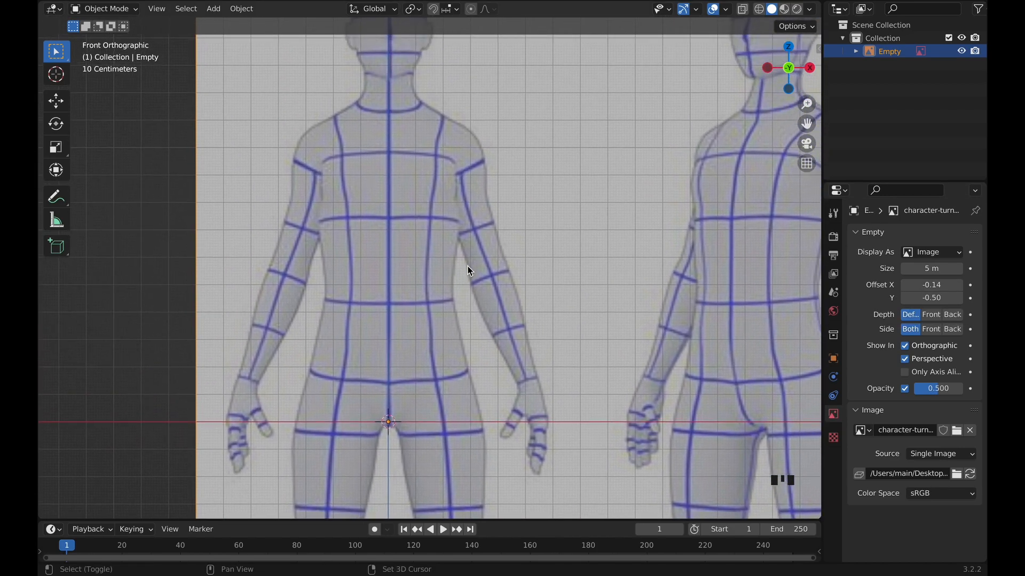
pyautogui.keyDown('shift'); pyautogui.scroll(8, 468, 271); pyautogui.keyUp('shift')
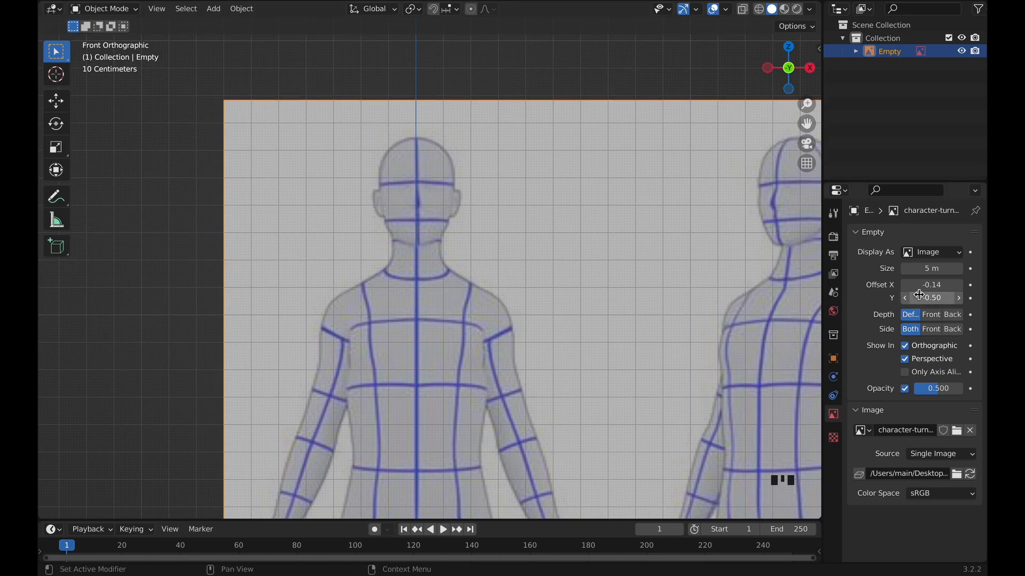
pyautogui.click(959, 285)
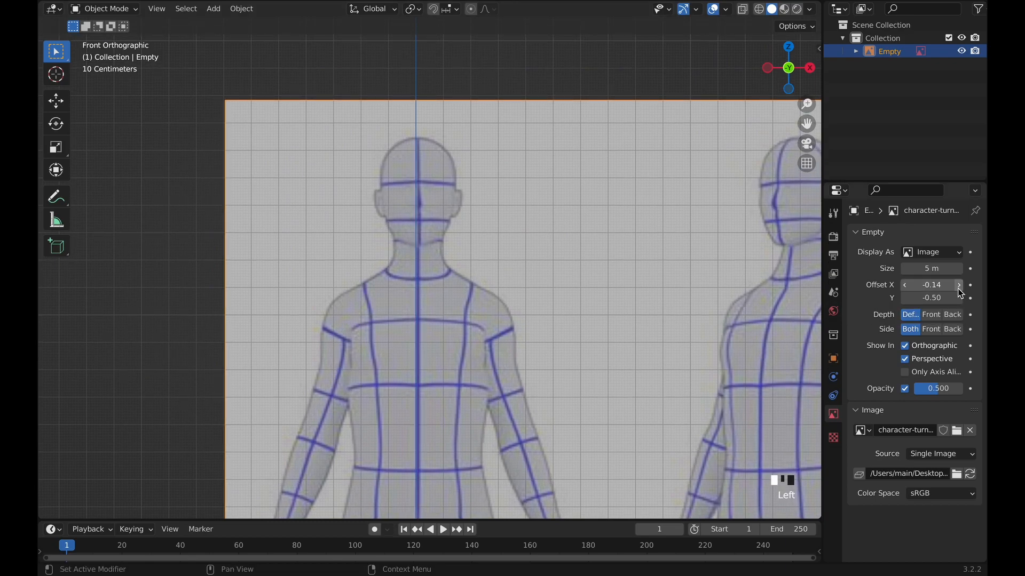
pyautogui.click(907, 288)
pyautogui.click(908, 288)
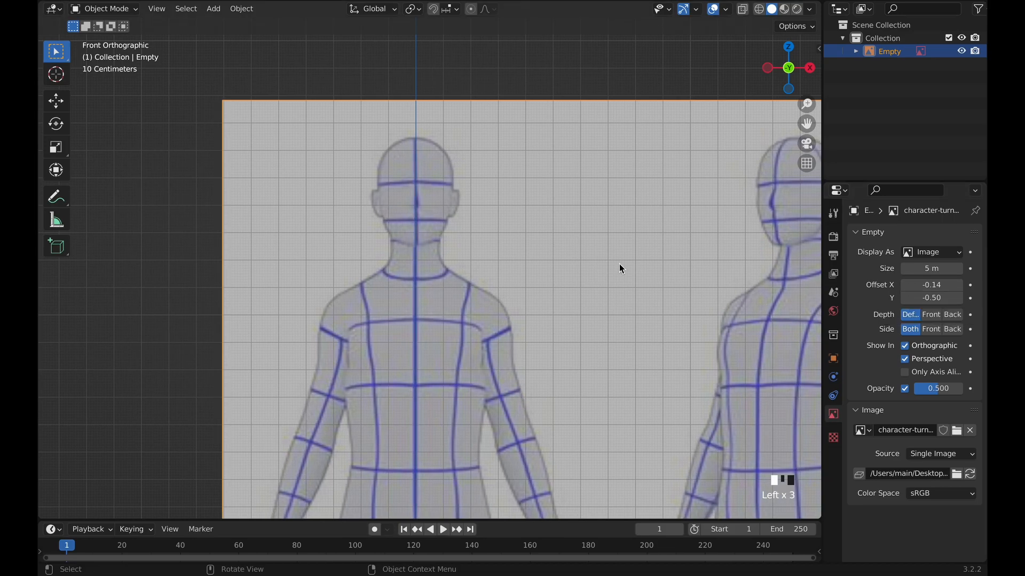
# Set the reference image's Offset Y to -0.05 so the front figure's feet stand on the ground line.
pyautogui.scroll(-3, 619, 264)
pyautogui.keyDown('shift'); pyautogui.scroll(-5, 619, 264); pyautogui.keyUp('shift')
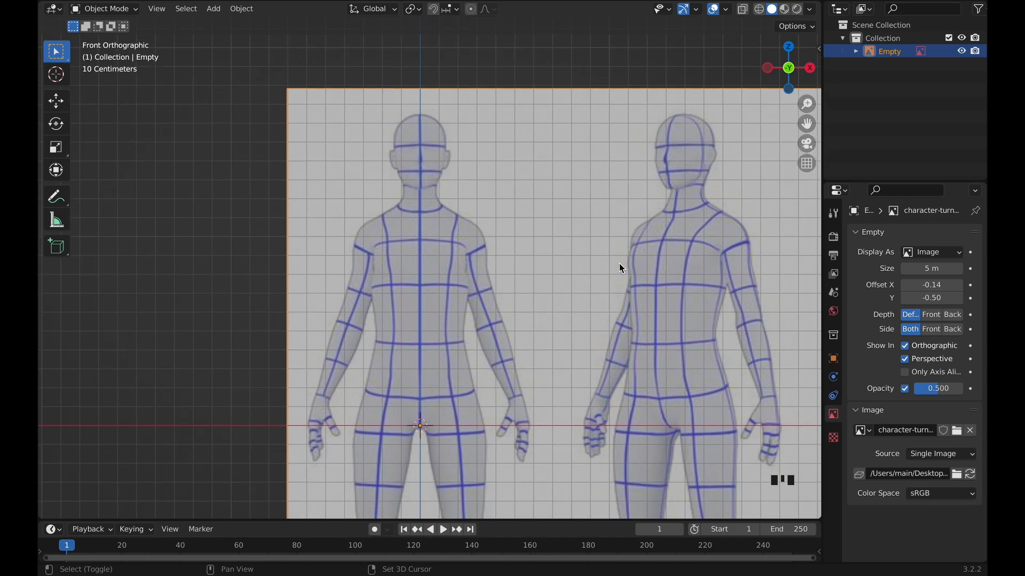
pyautogui.scroll(-3, 619, 264)
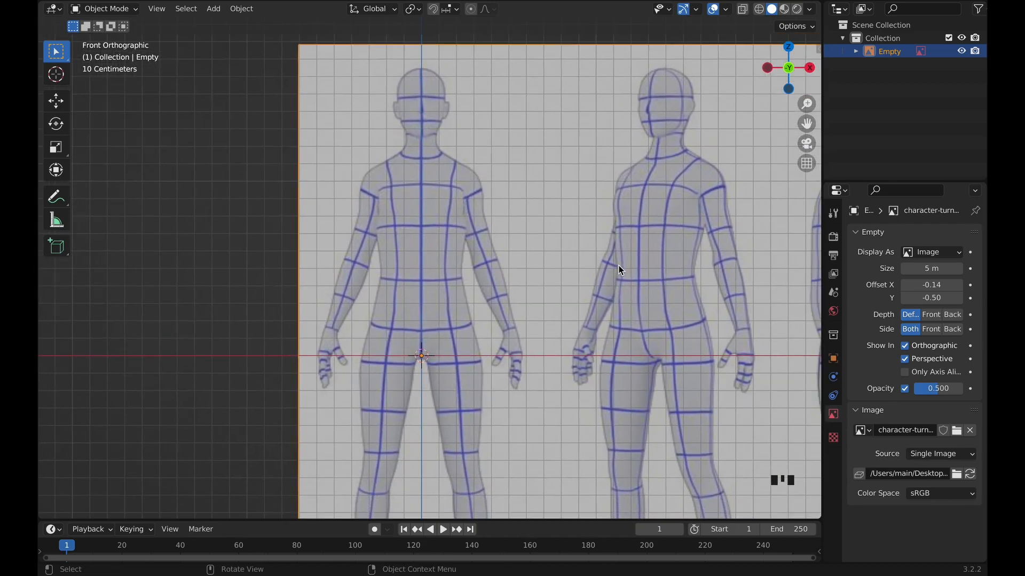
pyautogui.keyDown('shift'); pyautogui.scroll(-2, 618, 266); pyautogui.keyUp('shift')
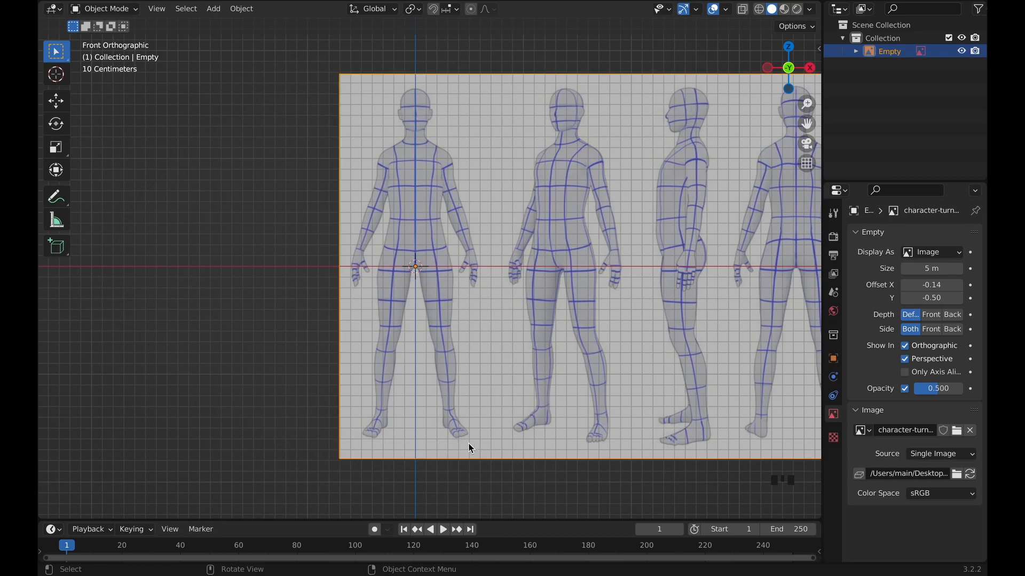
pyautogui.moveTo(930, 298); pyautogui.dragTo(955, 298)
pyautogui.keyDown('shift'); pyautogui.scroll(4, 716, 264); pyautogui.keyUp('shift')
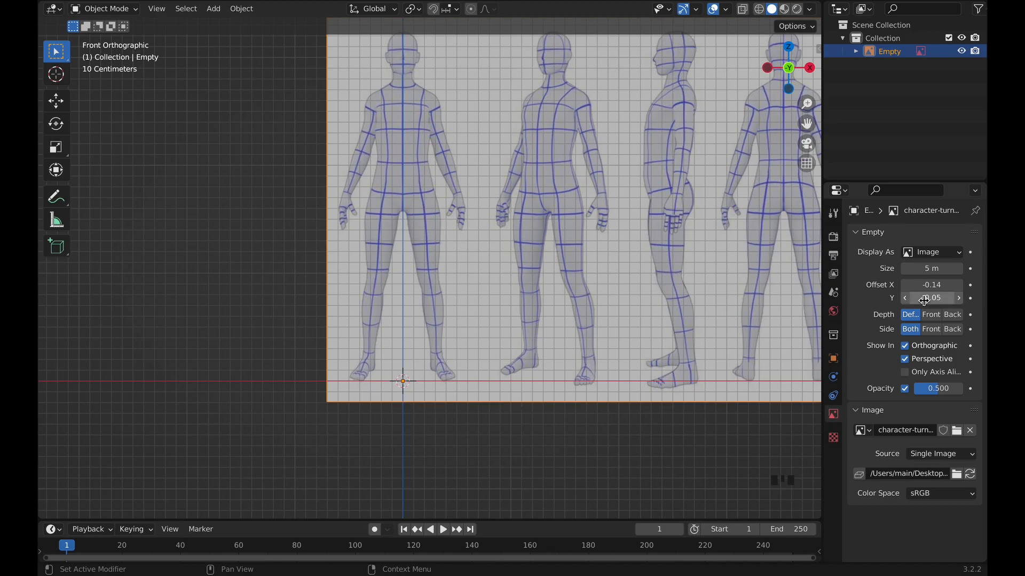
# Move the reference image back about 2.36 m along the Y axis, behind the origin.
pyautogui.scroll(-3, 480, 239)
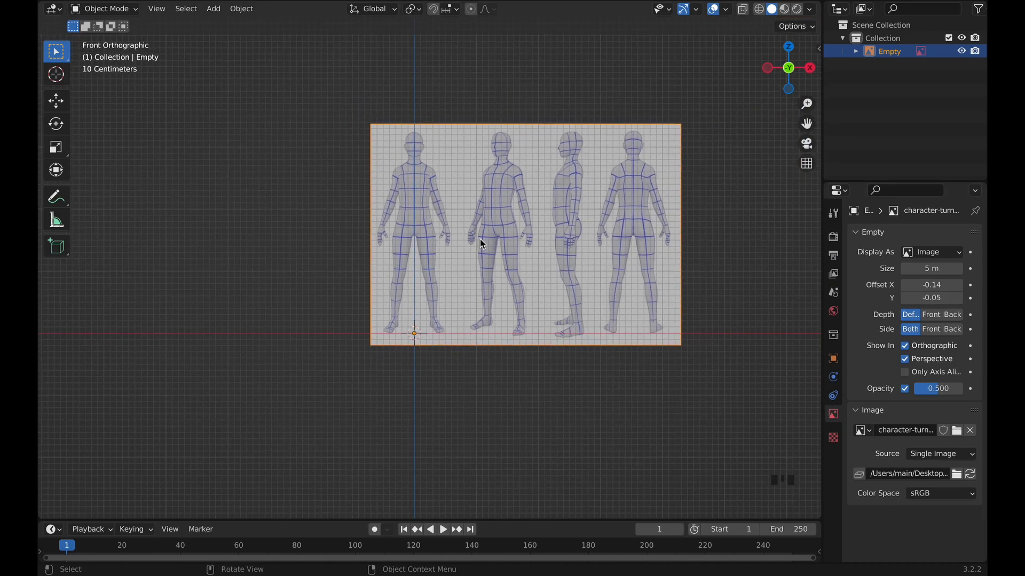
pyautogui.moveTo(480, 239); pyautogui.dragTo(479, 239, button='middle')
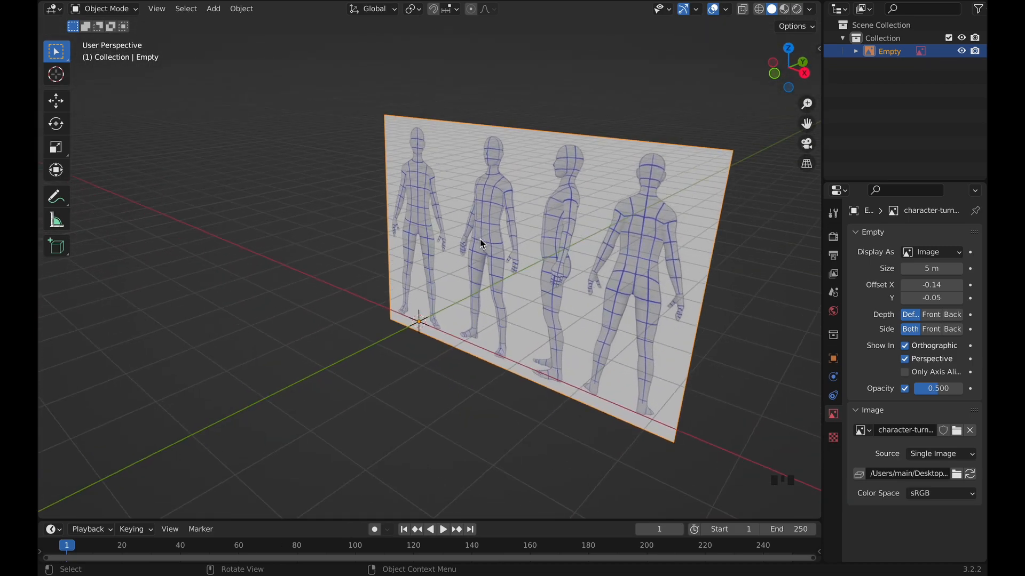
pyautogui.press('g')
pyautogui.press('y')
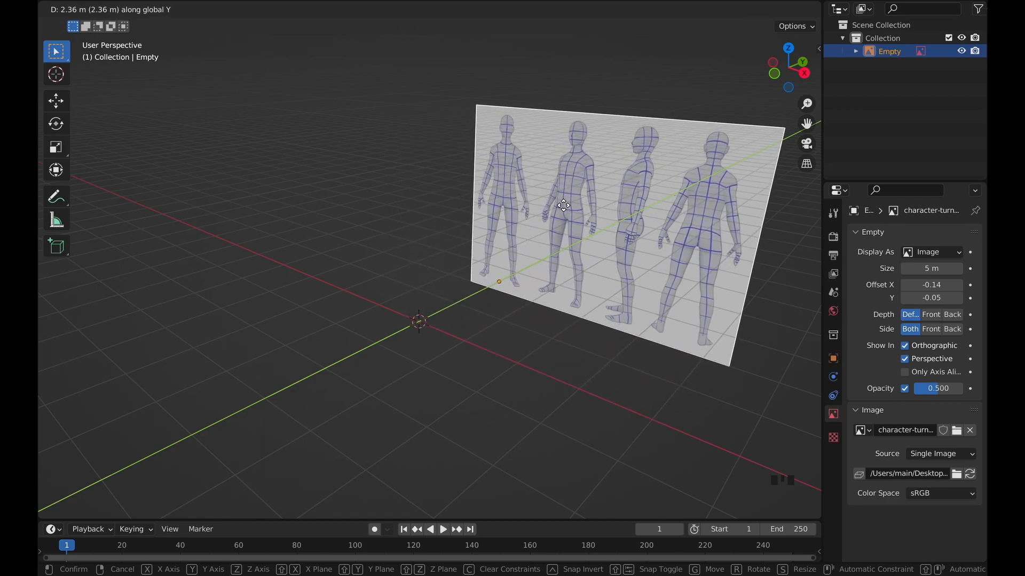
pyautogui.click(561, 205)
pyautogui.moveTo(562, 204); pyautogui.dragTo(562, 203, button='middle')
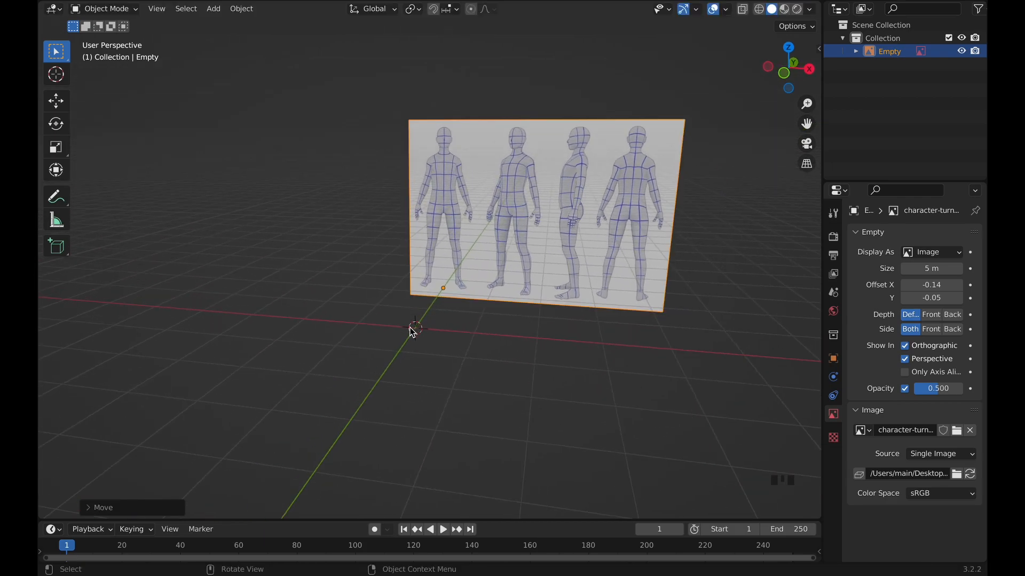
pyautogui.press('KP_1')
# Add the same character turnaround sheet as a second reference image at the origin.
pyautogui.moveTo(460, 243); pyautogui.dragTo(459, 242, button='middle')
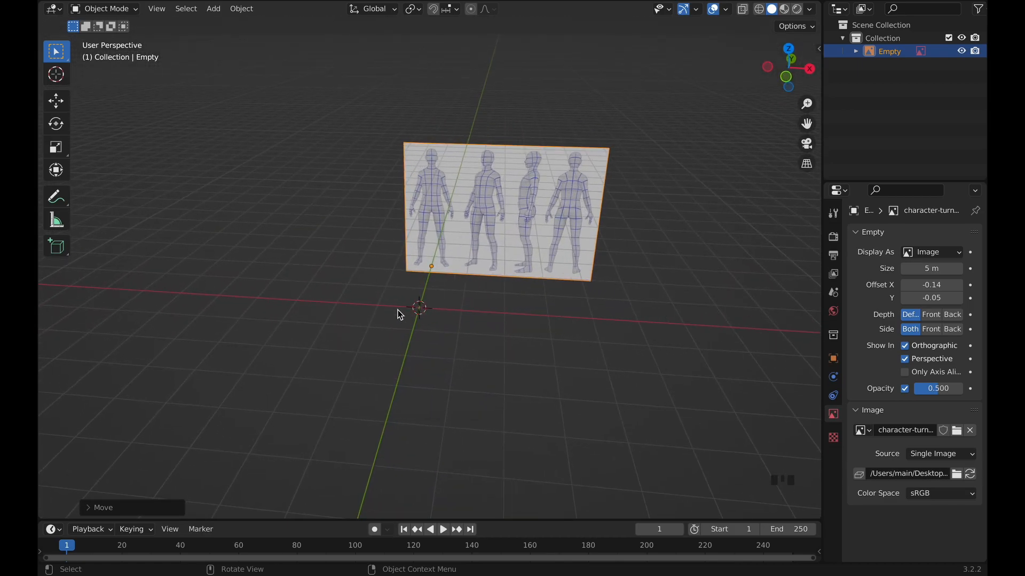
pyautogui.hotkey('shift', 'a')
pyautogui.moveTo(434, 291)
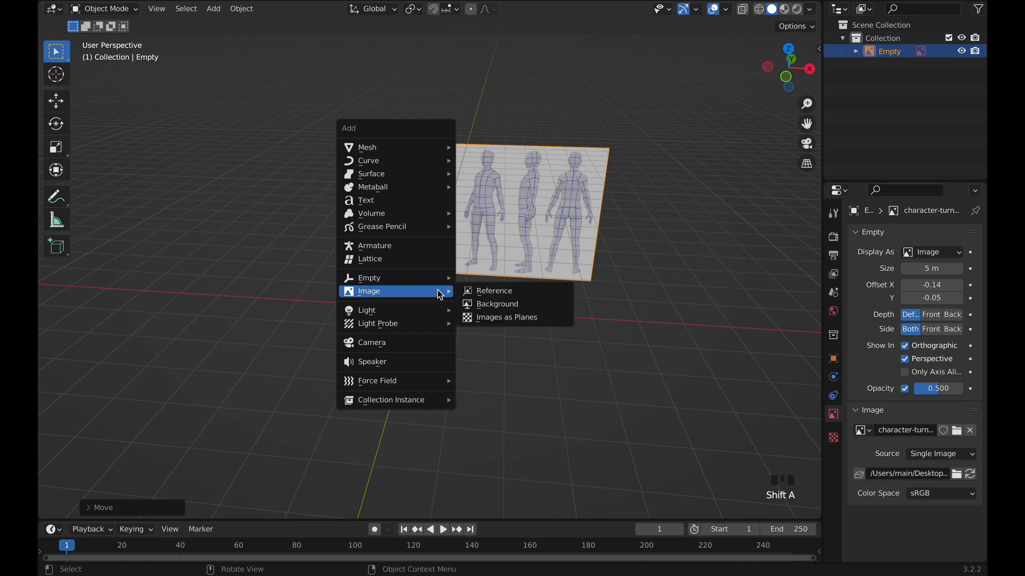
pyautogui.click(501, 295)
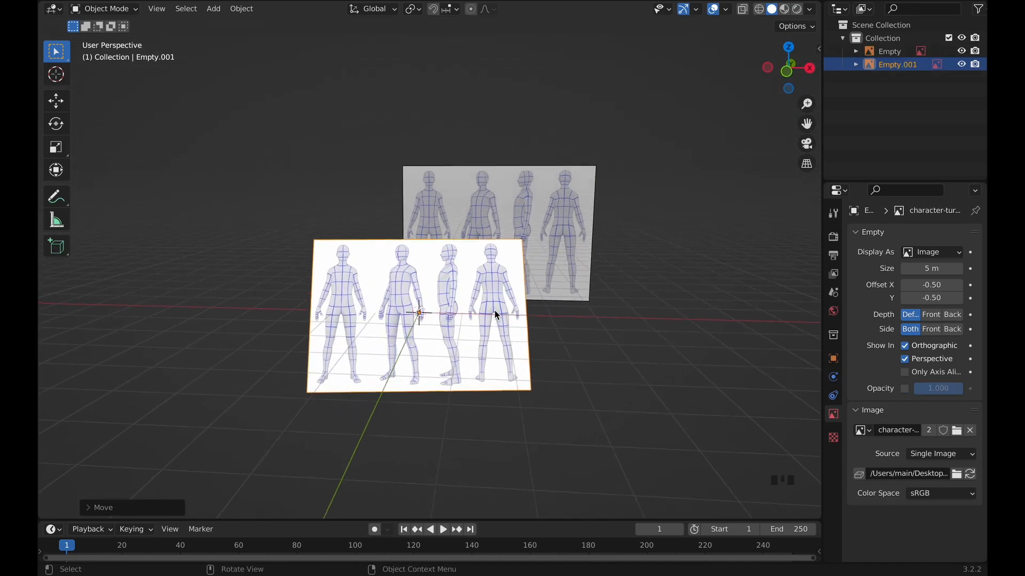
# Clear the location and rotation of the second reference image.
pyautogui.hscroll(-5, 495, 311)
pyautogui.hscroll(10, 495, 310)
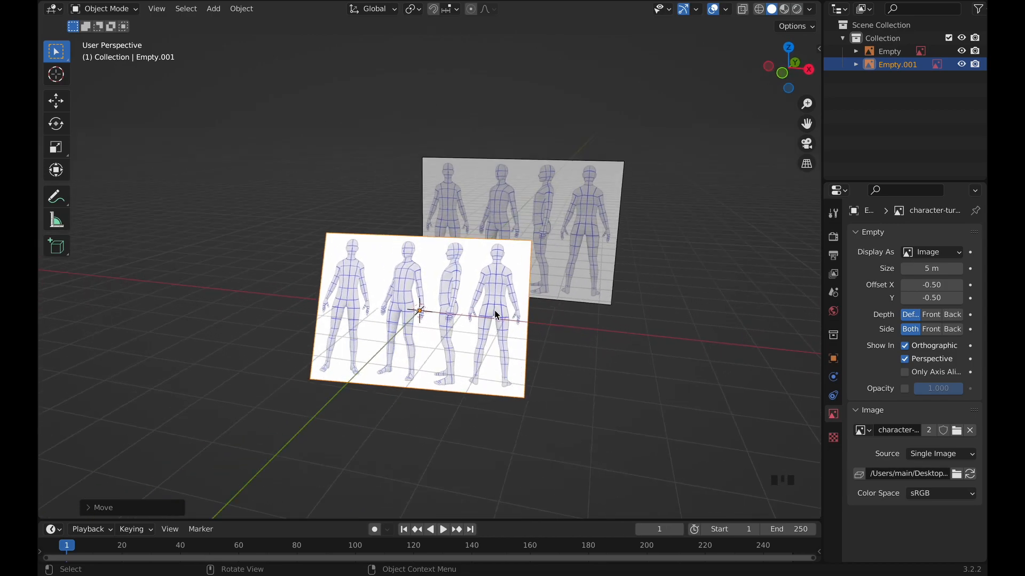
pyautogui.scroll(5, 494, 309)
pyautogui.hscroll(2, 495, 309)
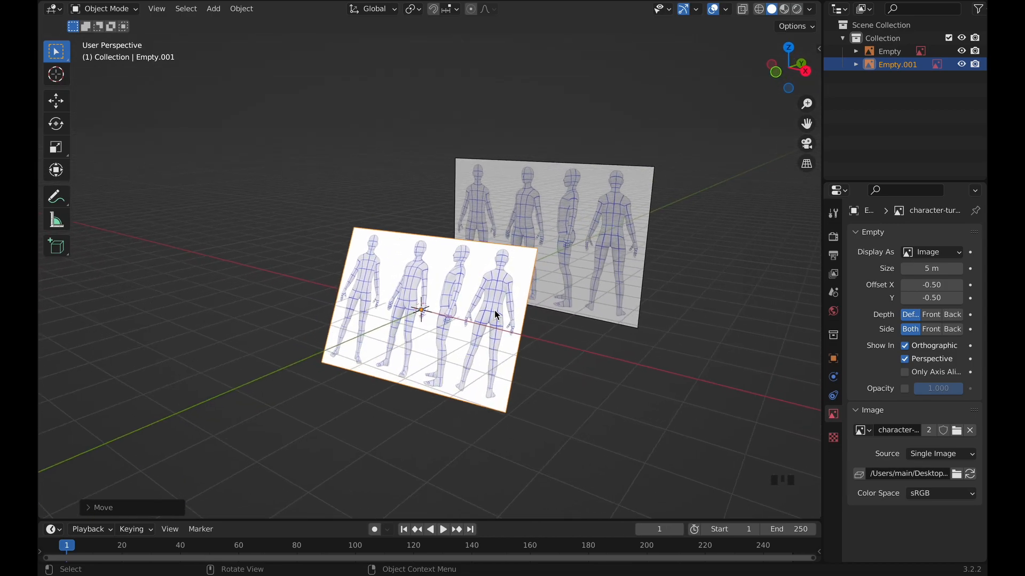
pyautogui.hscroll(8, 495, 310)
pyautogui.hscroll(-10, 494, 309)
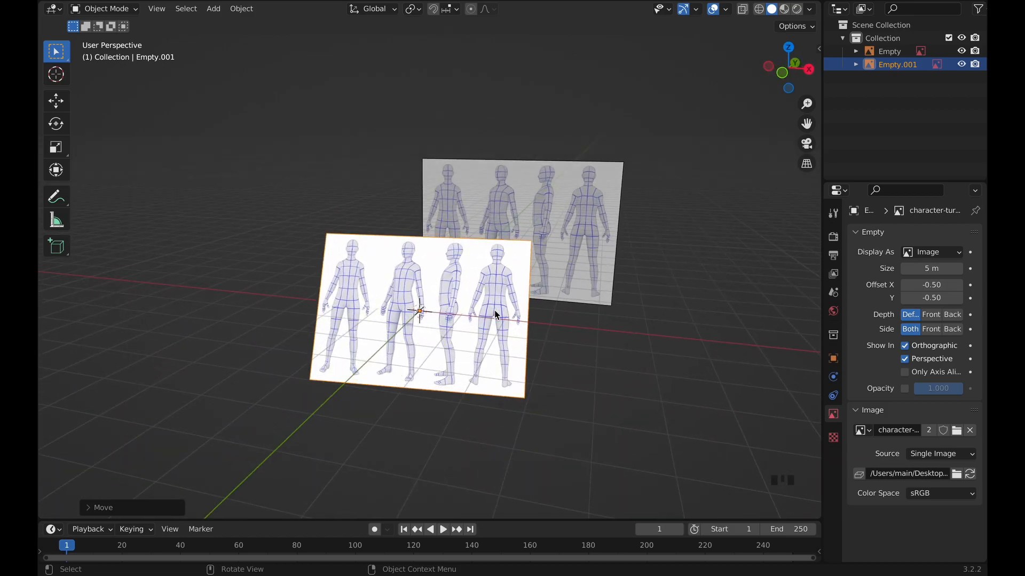
pyautogui.hotkey('alt', 'g')
pyautogui.hotkey('alt', 'r')
# Rotate the second reference image 90° around the X axis so it stands upright.
pyautogui.scroll(-10, 495, 310)
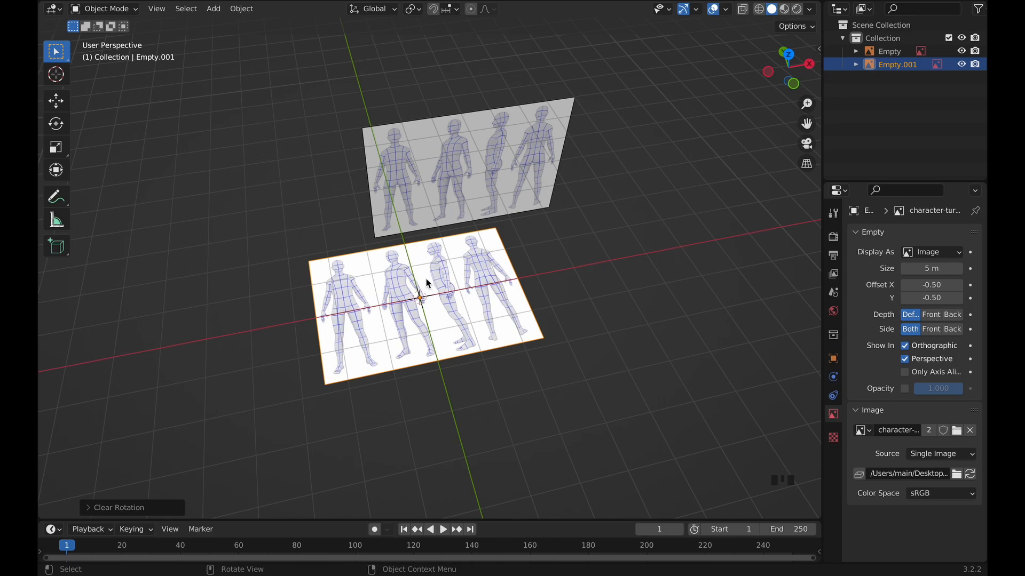
pyautogui.scroll(8, 435, 287)
pyautogui.scroll(-2, 435, 287)
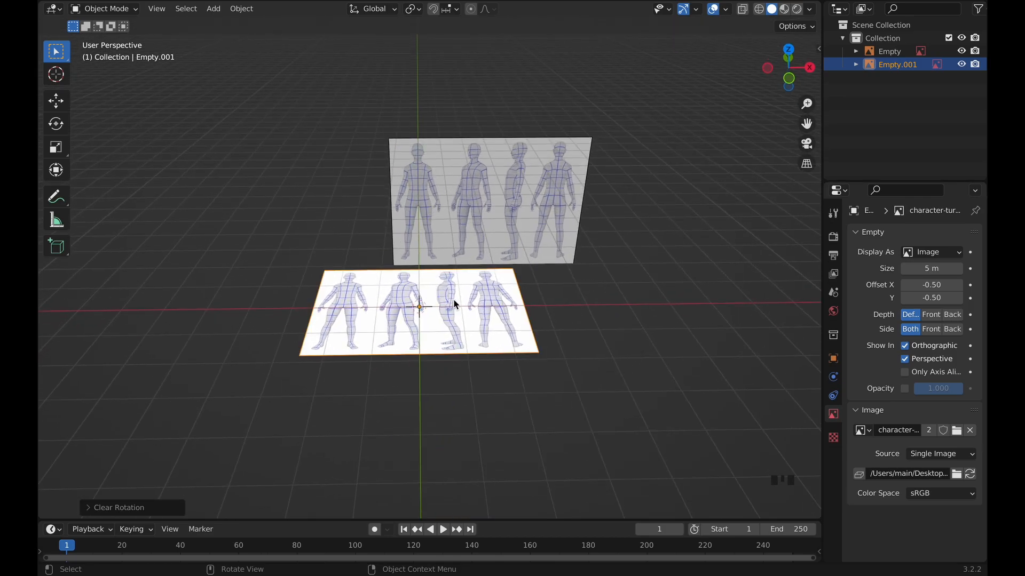
pyautogui.press('r')
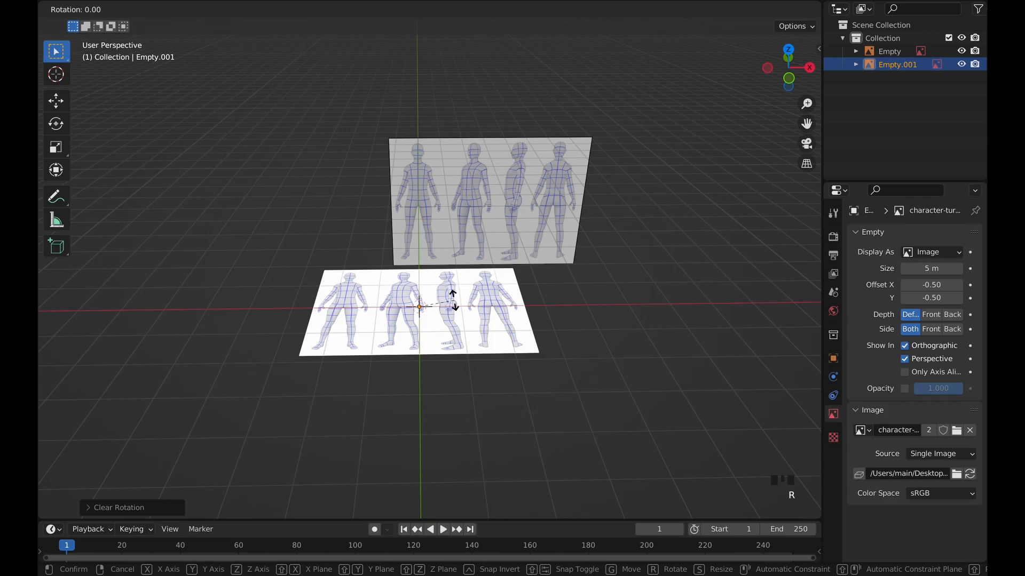
pyautogui.press('x')
pyautogui.press('9')
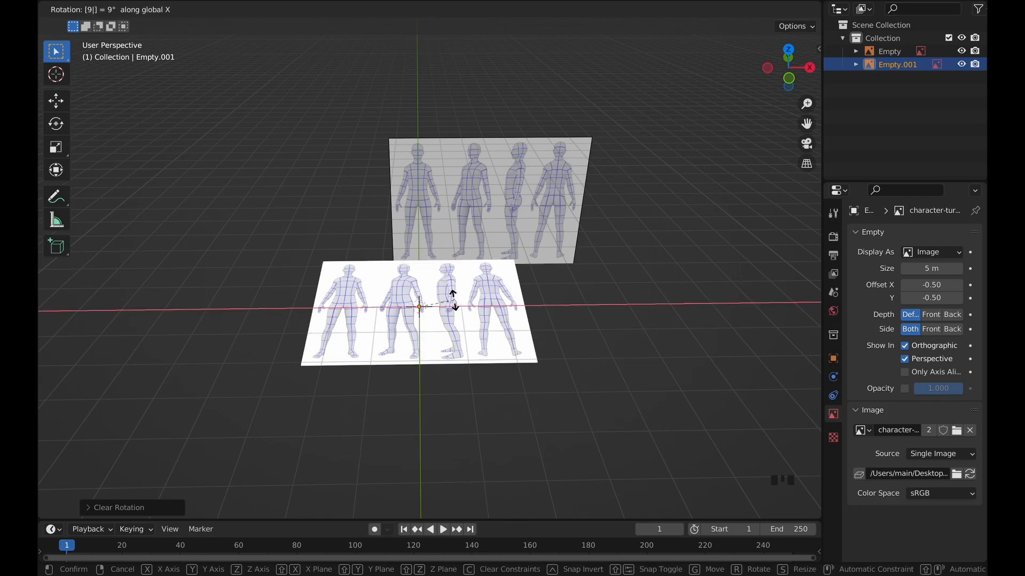
pyautogui.press('0')
pyautogui.press('Return')
pyautogui.press('KP_1')
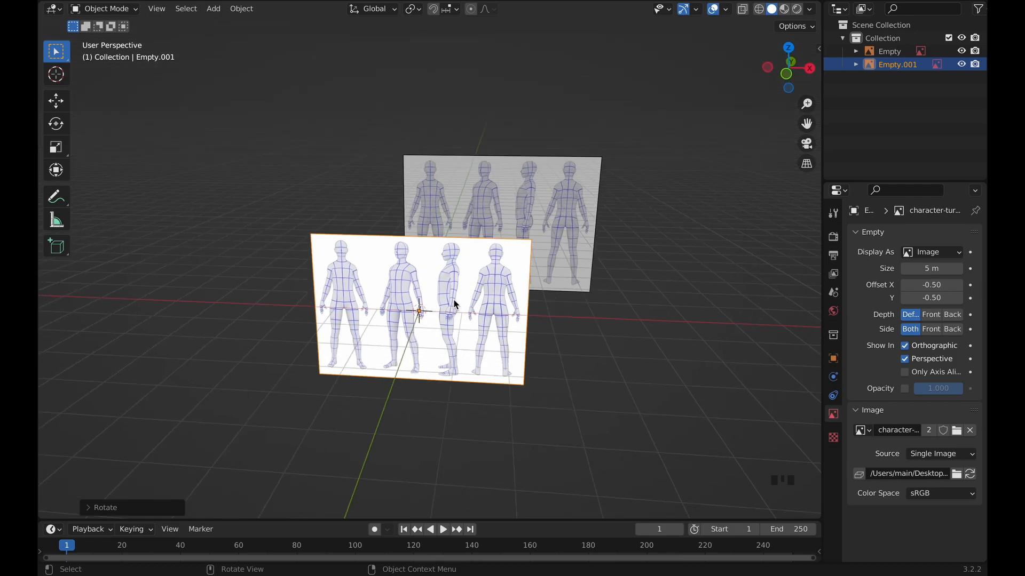
# Rotate the second reference image around the Z axis so it faces the right side view, perpendicular to the first.
pyautogui.moveTo(453, 298); pyautogui.dragTo(453, 299, button='middle')
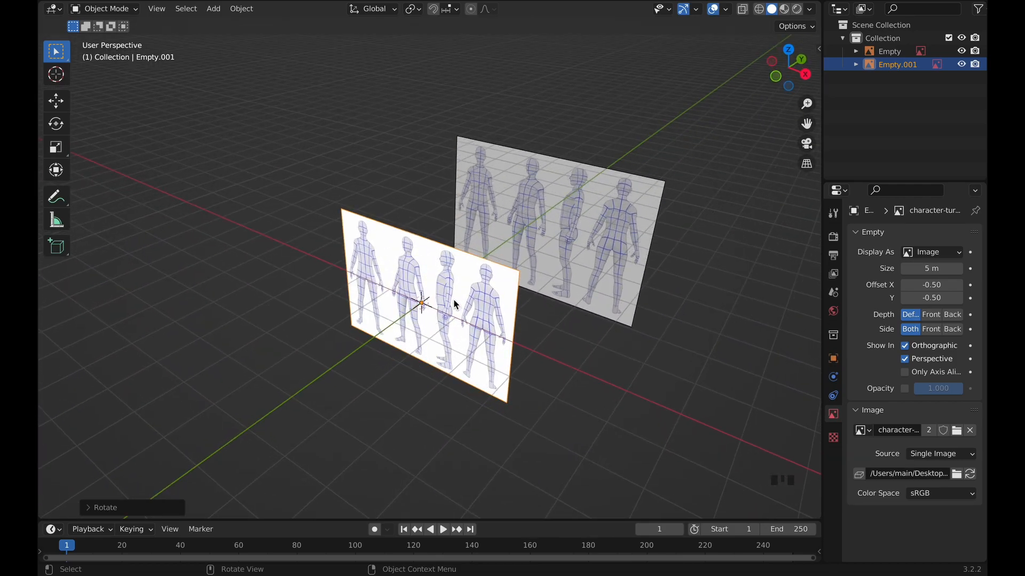
pyautogui.press('r')
pyautogui.press('z')
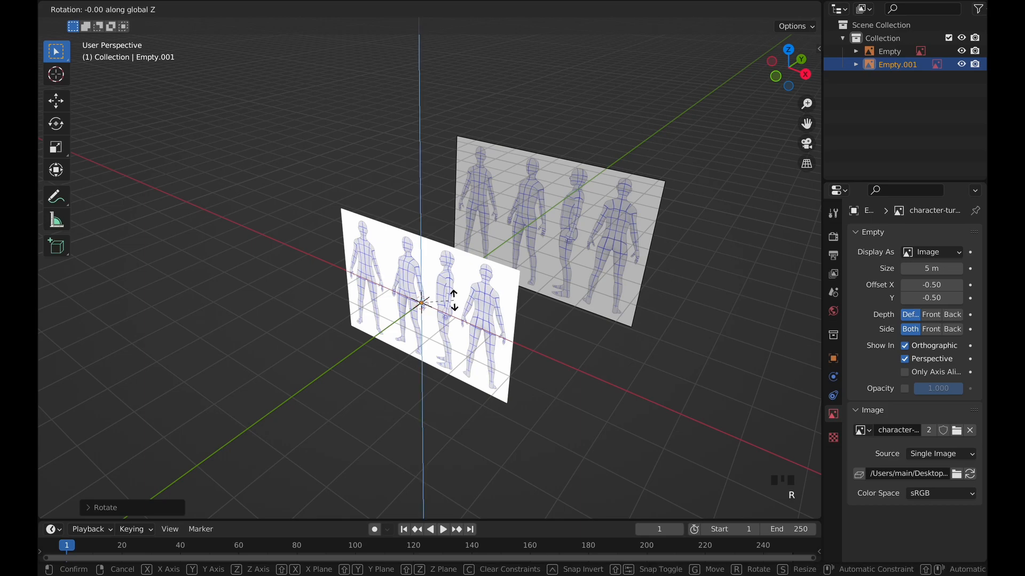
pyautogui.click(455, 304)
pyautogui.moveTo(456, 304); pyautogui.dragTo(455, 304, button='middle')
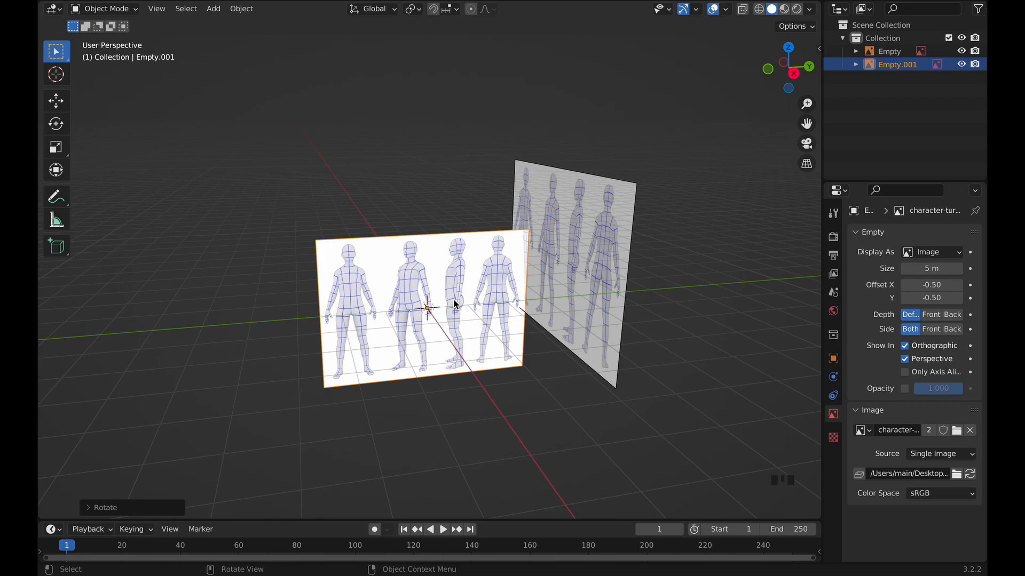
# Set the second image's Offset X to -0.64 and Y to -0.05, placing the side-view figure on the origin.
pyautogui.press('KP_3')
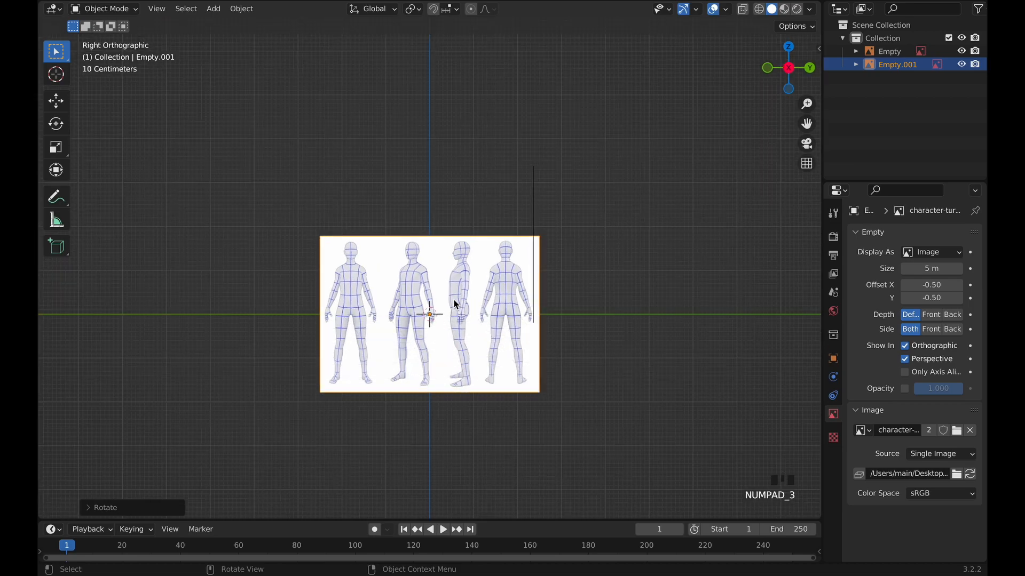
pyautogui.scroll(2, 455, 304)
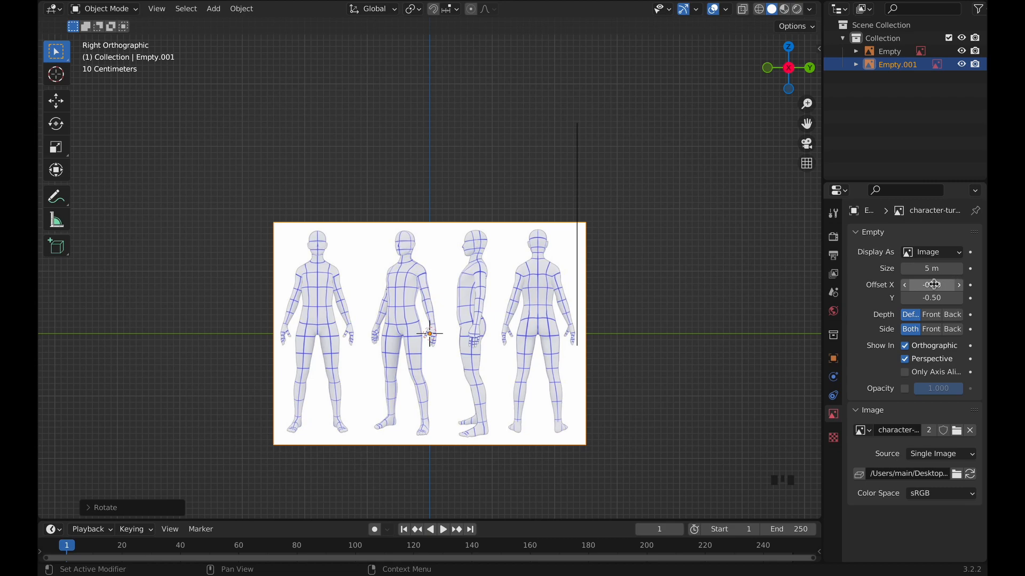
pyautogui.moveTo(929, 285); pyautogui.dragTo(897, 285)
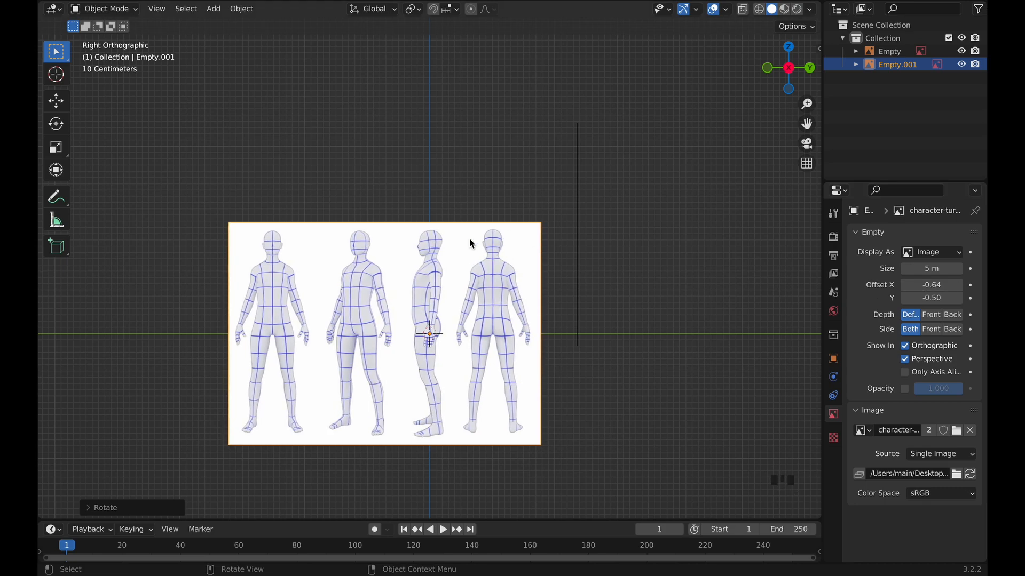
pyautogui.moveTo(931, 297); pyautogui.dragTo(956, 298)
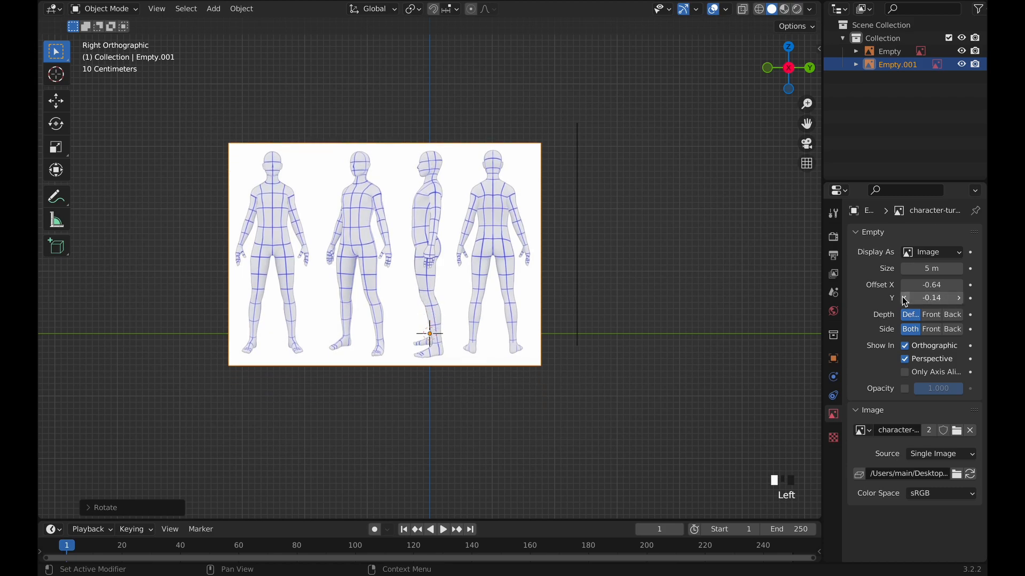
pyautogui.moveTo(932, 298); pyautogui.dragTo(949, 298)
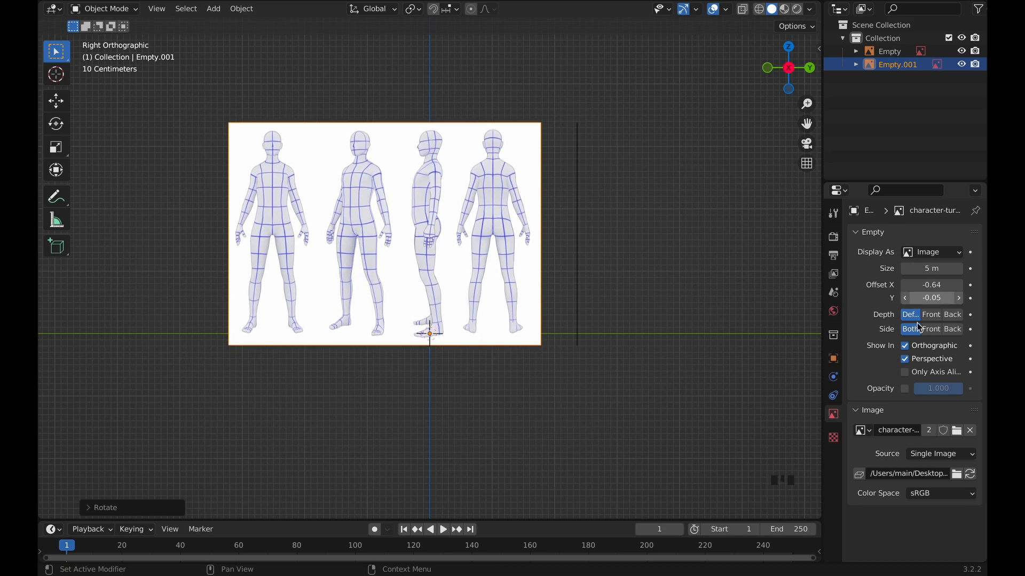
# Enable opacity for the second reference image and set it to 0.5.
pyautogui.click(904, 389)
pyautogui.click(945, 389)
pyautogui.write('0.5')
pyautogui.press('Return')
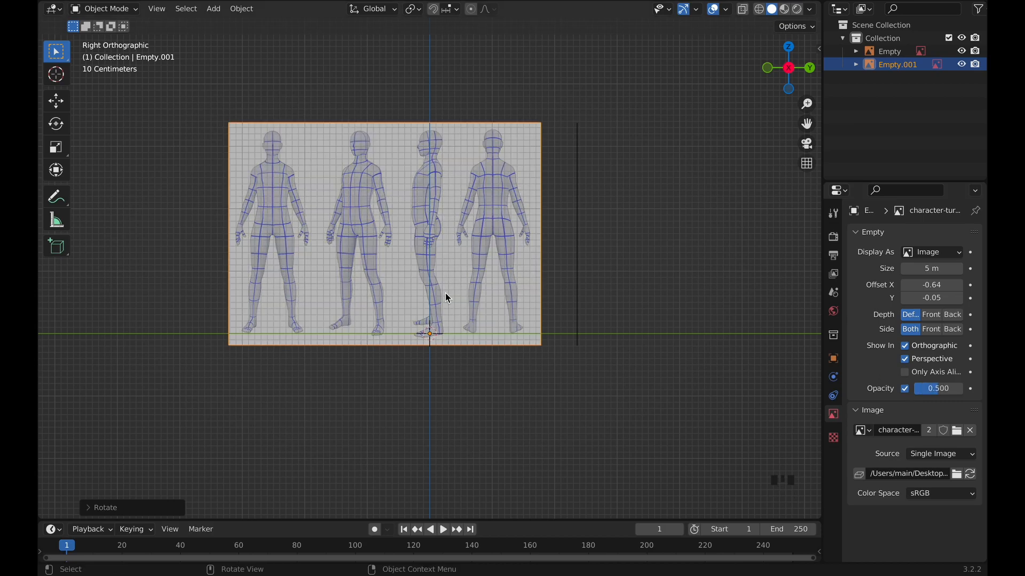
# Compare the figures' foot and head alignment between the front and right orthographic views.
pyautogui.scroll(2, 445, 293)
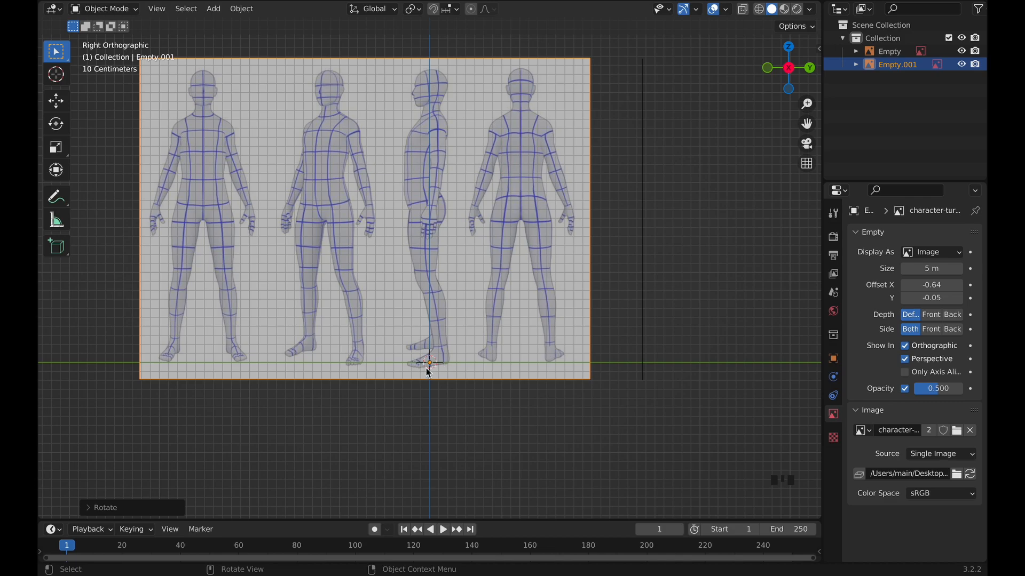
pyautogui.scroll(1, 303, 365)
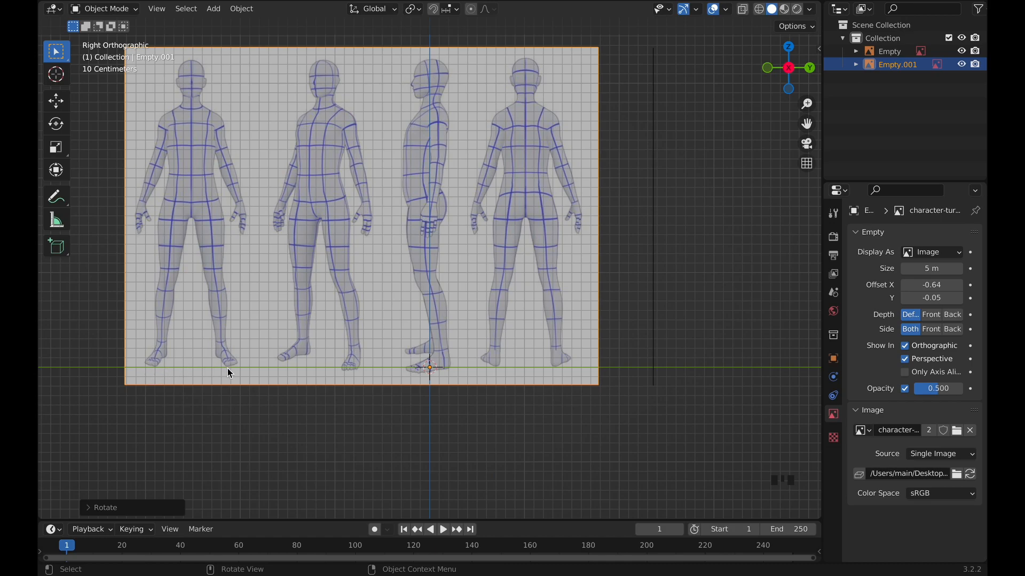
pyautogui.press('KP_1')
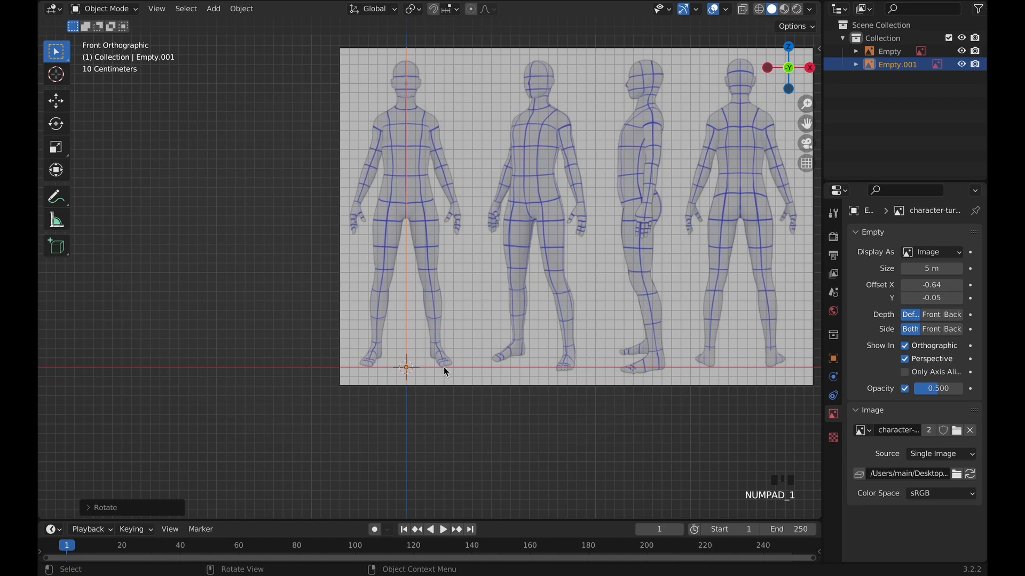
pyautogui.press('KP_3')
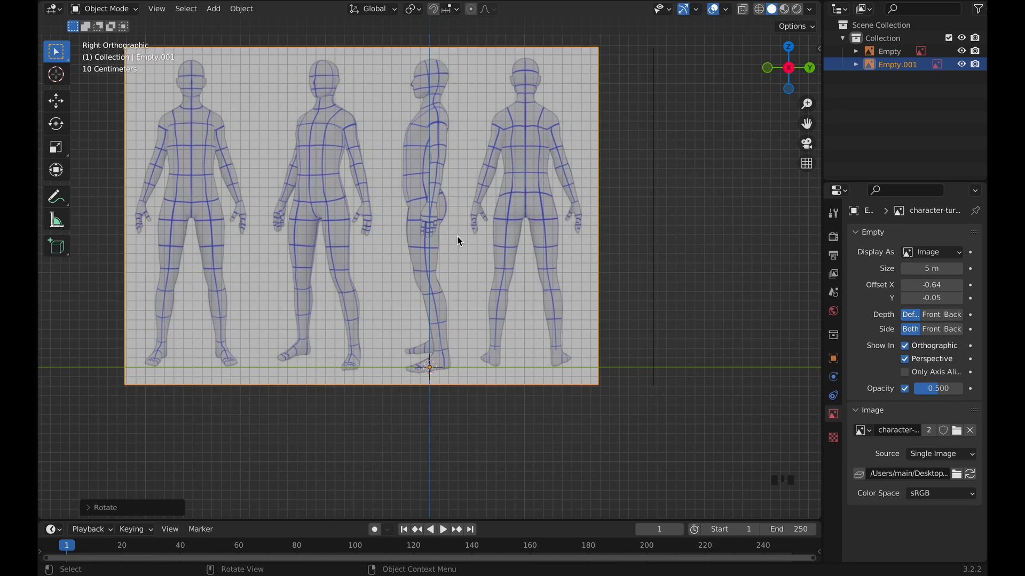
pyautogui.scroll(3, 449, 176)
pyautogui.keyDown('shift'); pyautogui.scroll(2, 448, 175); pyautogui.keyUp('shift')
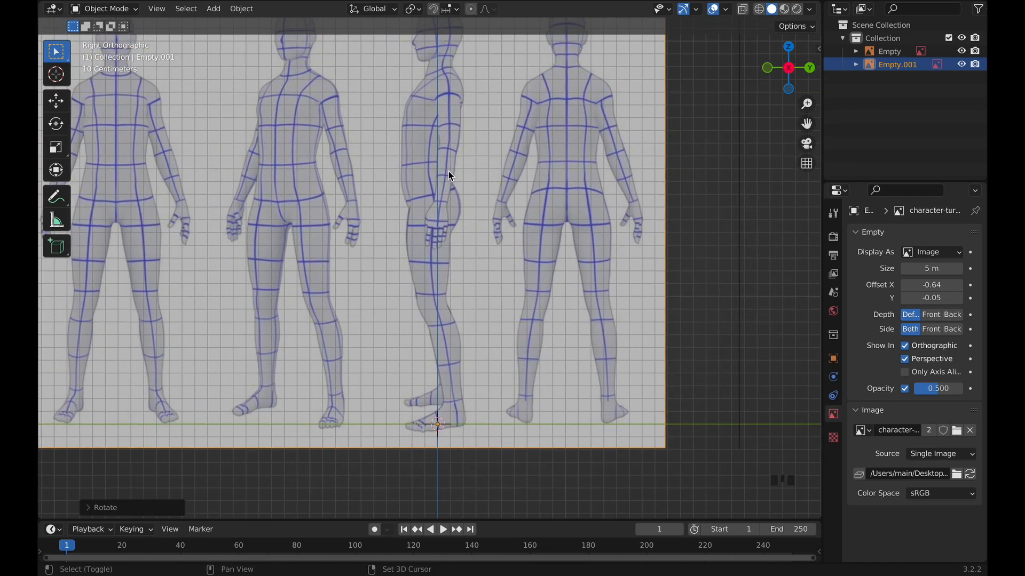
pyautogui.keyDown('shift'); pyautogui.scroll(2, 448, 175); pyautogui.keyUp('shift')
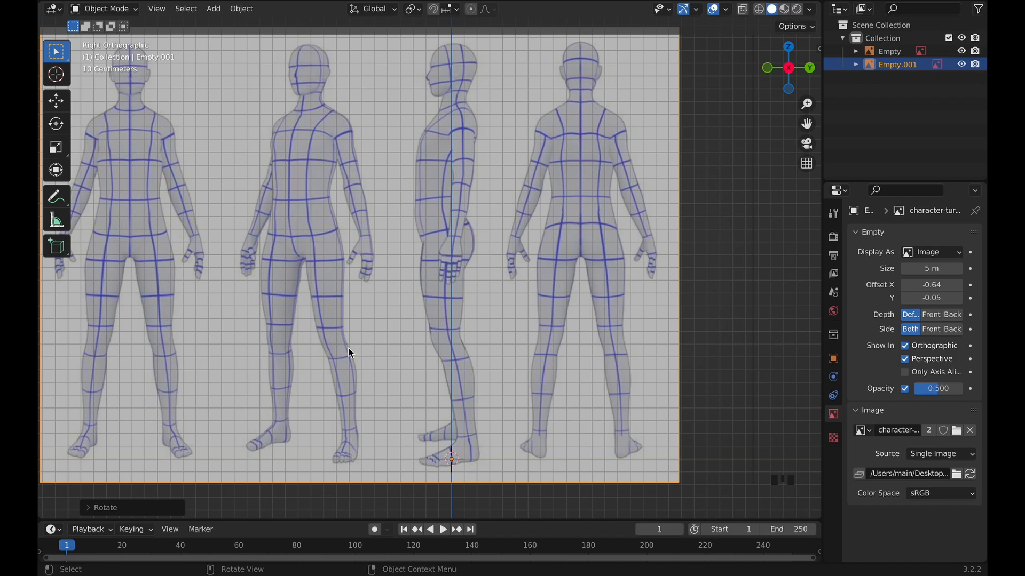
pyautogui.scroll(-2, 350, 353)
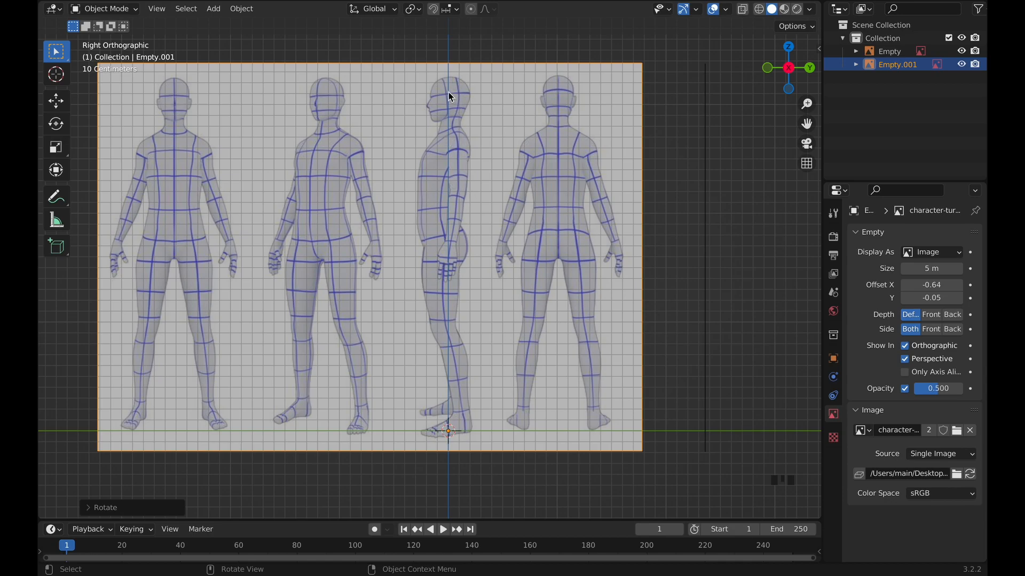
pyautogui.scroll(-3, 493, 232)
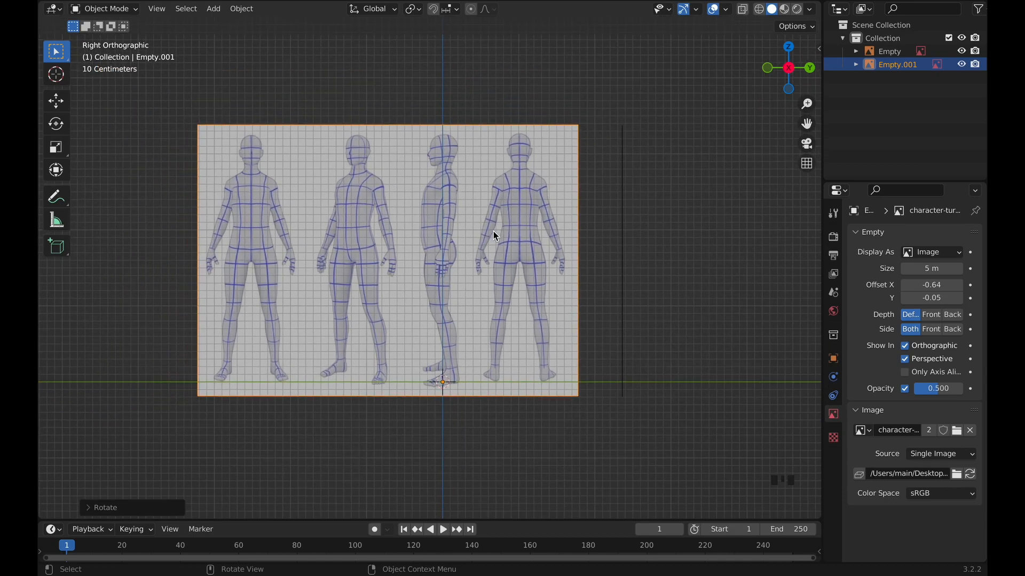
# Move the second reference image away from the origin along the negative X axis and deselect it.
pyautogui.moveTo(493, 231); pyautogui.dragTo(493, 231, button='middle')
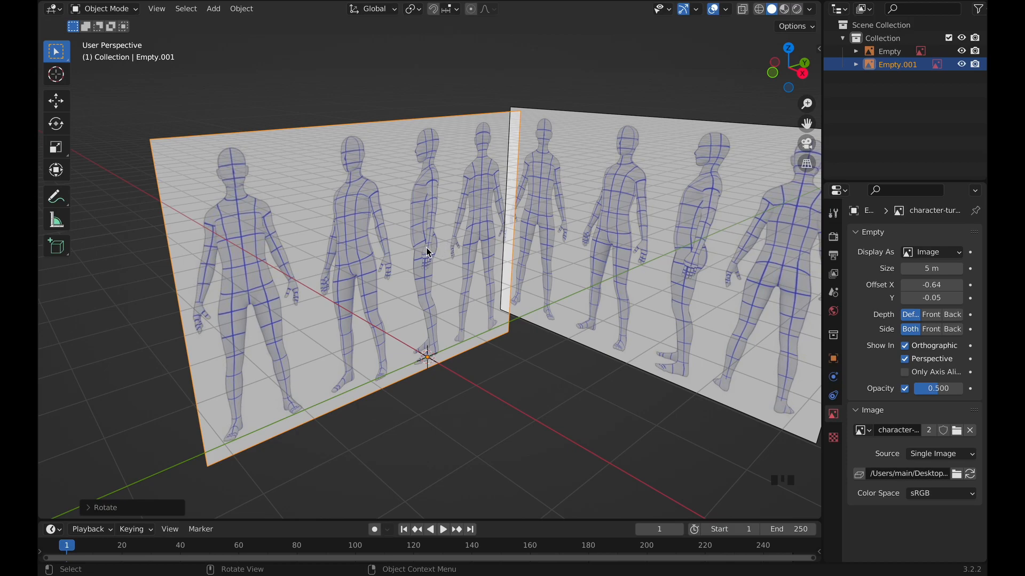
pyautogui.press('g')
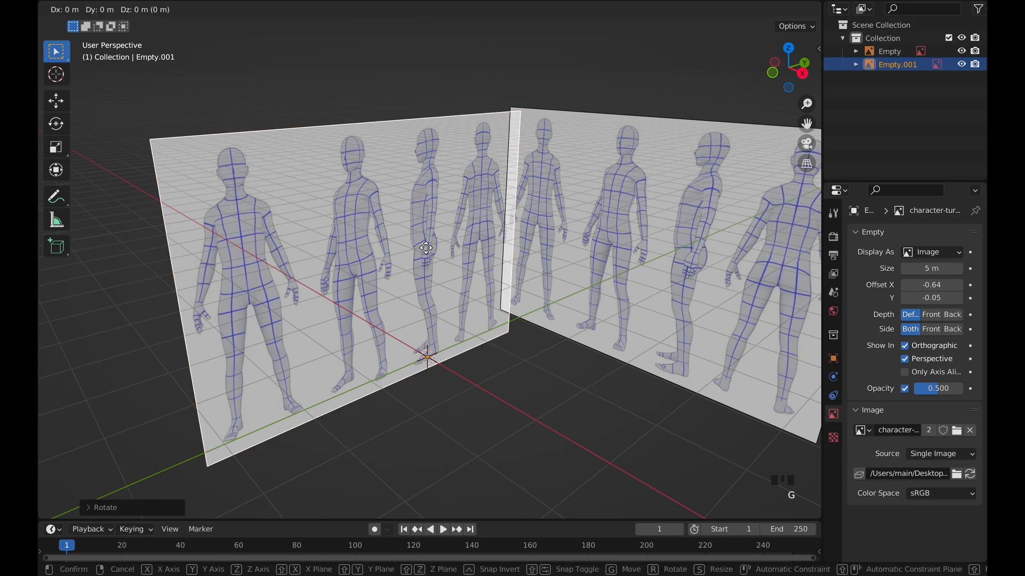
pyautogui.press('x')
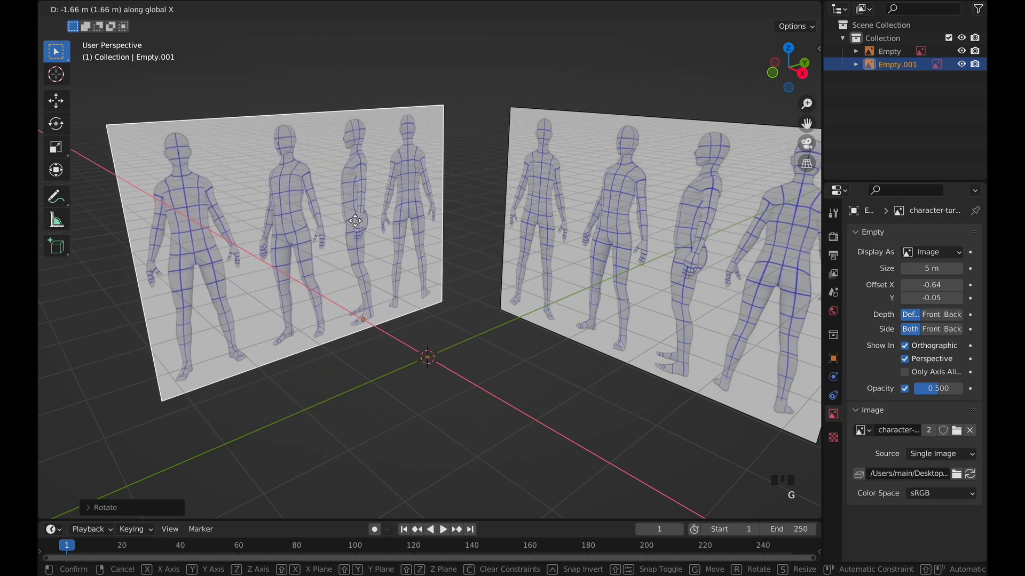
pyautogui.click(336, 216)
pyautogui.moveTo(329, 217); pyautogui.dragTo(372, 239, button='middle')
pyautogui.hscroll(-5, 370, 235)
pyautogui.scroll(5, 371, 234)
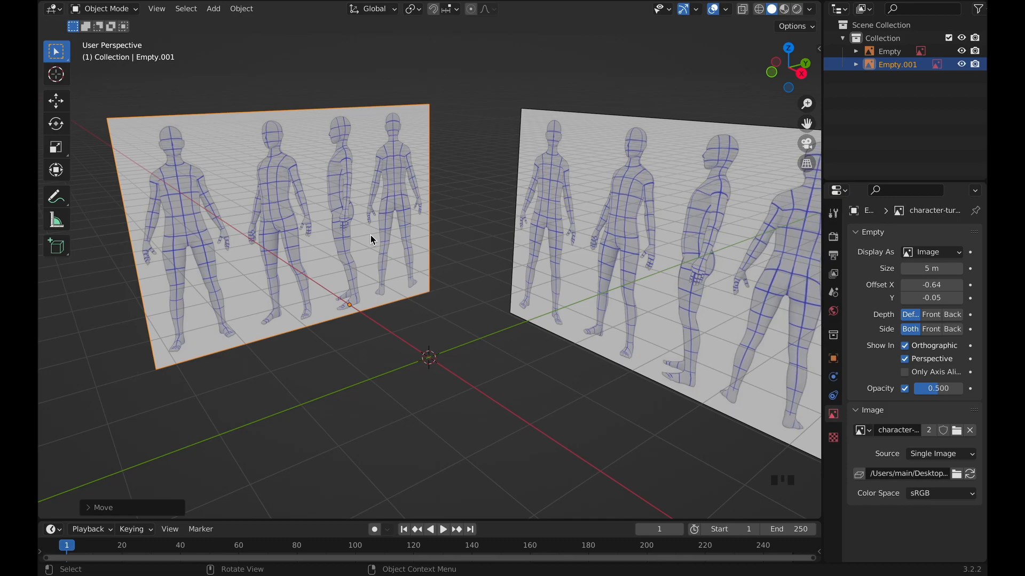
pyautogui.click(492, 229)
pyautogui.hscroll(-8, 492, 228)
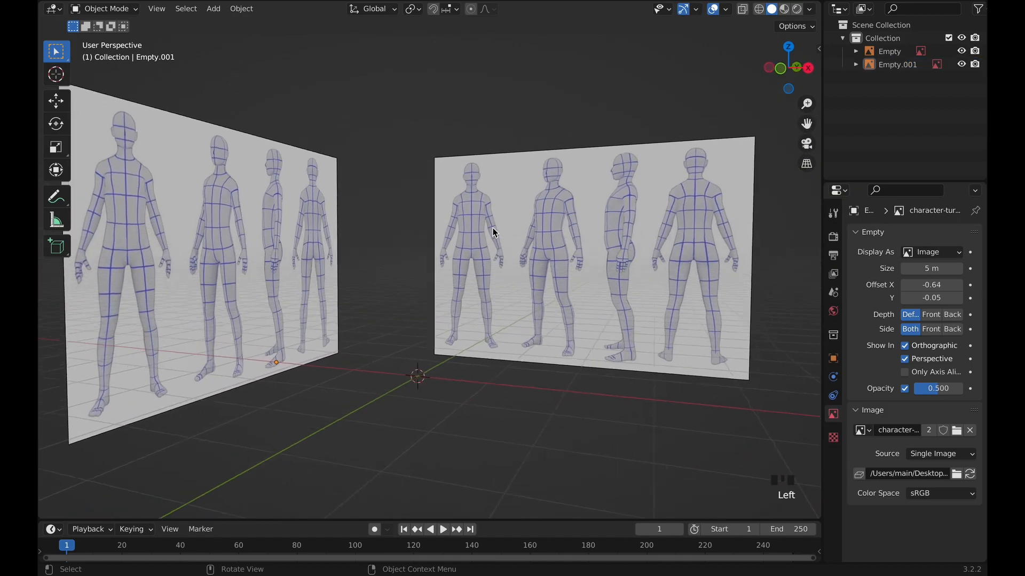
pyautogui.hscroll(8, 492, 228)
pyautogui.scroll(3, 492, 229)
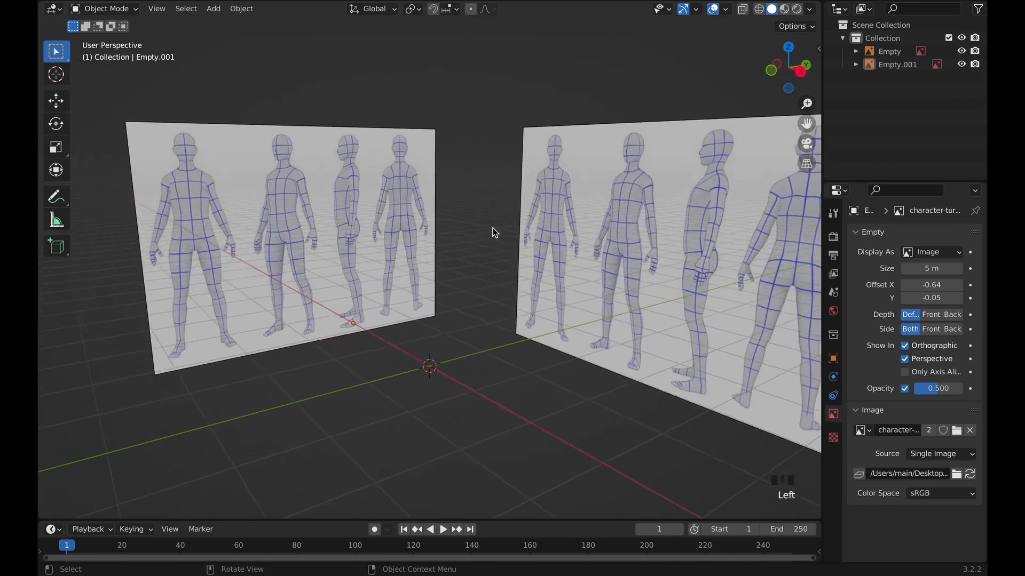
pyautogui.hscroll(-6, 492, 228)
pyautogui.hscroll(1, 492, 229)
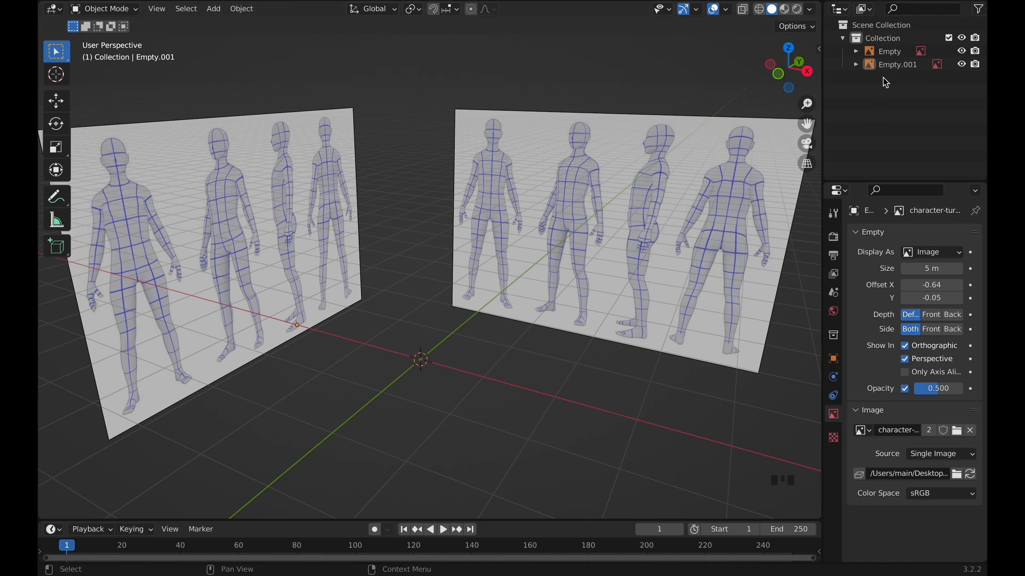
# Enable the Selectable restriction toggle in the outliner's filter settings.
pyautogui.click(980, 11)
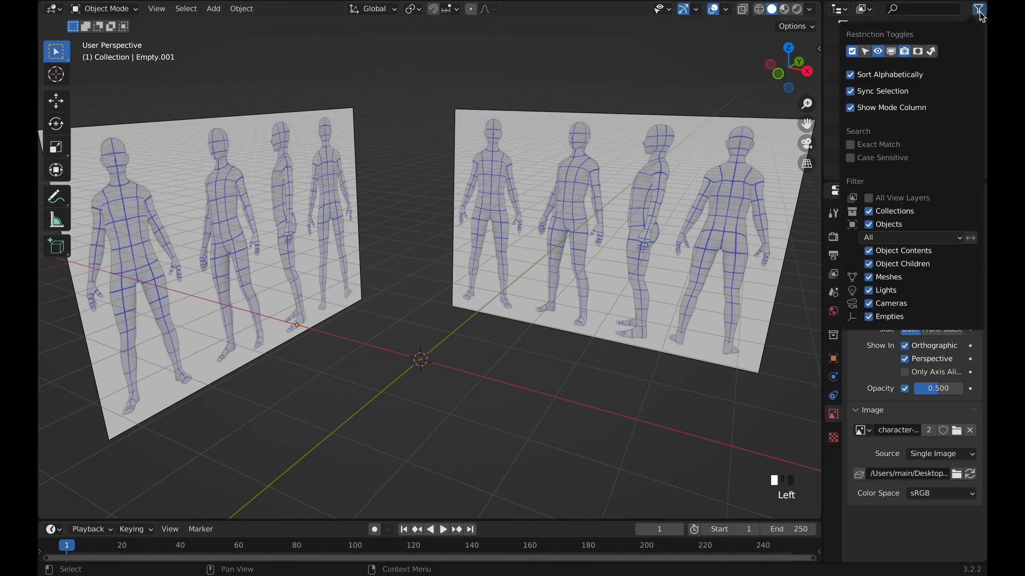
pyautogui.click(870, 57)
pyautogui.click(980, 11)
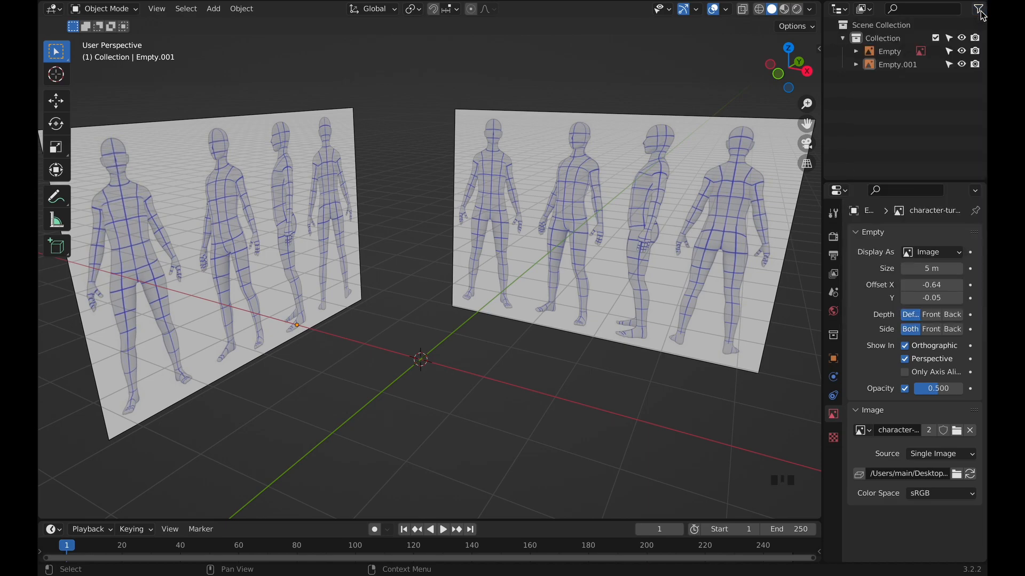
# Rename the collection holding both images as Reference.
pyautogui.click(894, 39)
pyautogui.doubleClick(892, 37)
pyautogui.write('Reference')
pyautogui.press('Return')
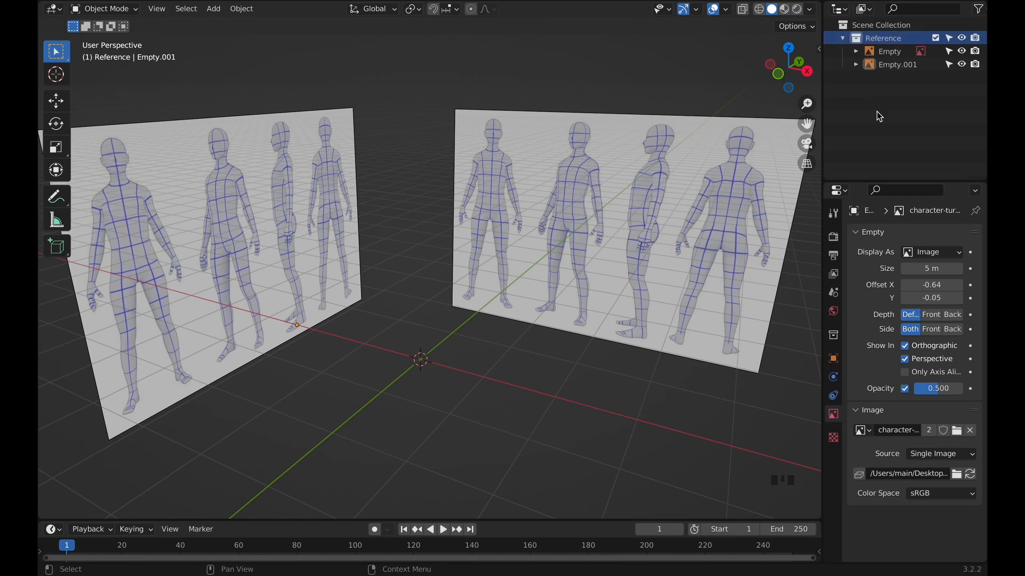
# Make the Reference collection unselectable and test it by trying to select both images in the viewport.
pyautogui.click(949, 40)
pyautogui.click(547, 172)
pyautogui.moveTo(545, 172); pyautogui.dragTo(530, 172, button='middle')
pyautogui.moveTo(379, 103); pyautogui.dragTo(461, 229)
pyautogui.click(510, 200)
pyautogui.click(510, 200)
pyautogui.click(216, 217)
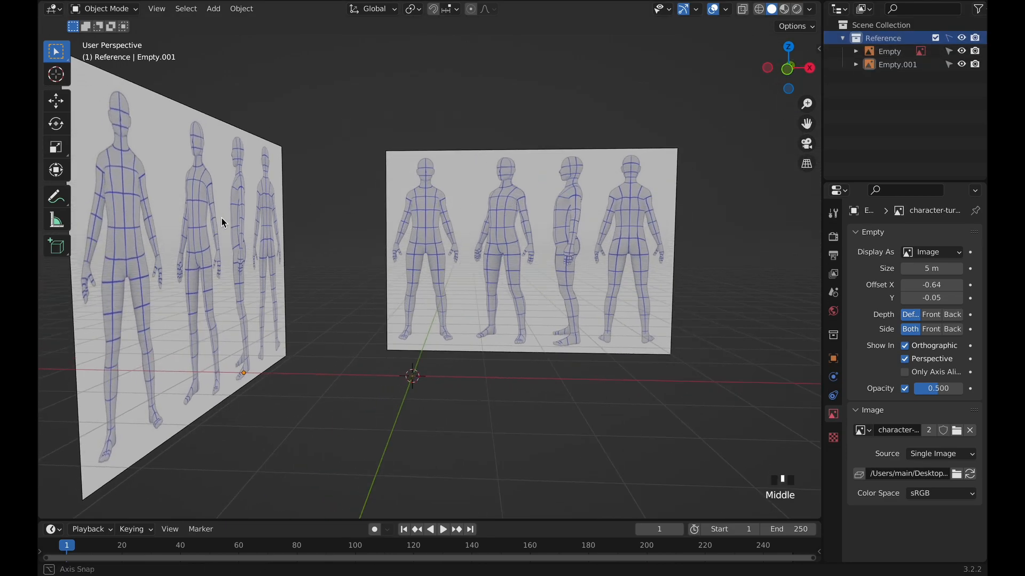
pyautogui.moveTo(222, 217); pyautogui.dragTo(141, 250, button='middle')
pyautogui.click(240, 224)
pyautogui.click(314, 213)
pyautogui.click(315, 213)
pyautogui.click(420, 205)
pyautogui.click(540, 219)
pyautogui.click(584, 229)
pyautogui.click(574, 227)
pyautogui.click(336, 171)
pyautogui.click(336, 171)
pyautogui.click(350, 180)
pyautogui.moveTo(350, 180); pyautogui.dragTo(448, 162, button='middle')
pyautogui.click(447, 177)
pyautogui.click(447, 177)
pyautogui.click(457, 222)
pyautogui.click(456, 222)
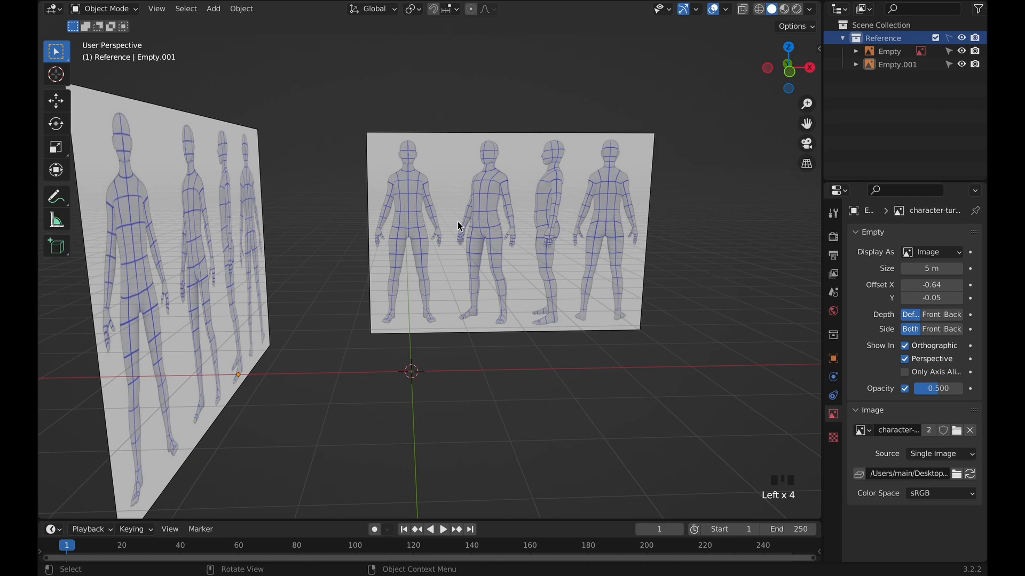
# Create a new collection named Character alongside the Reference collection, collapsing the Reference collection first.
pyautogui.press('KP_1')
pyautogui.scroll(2, 465, 218)
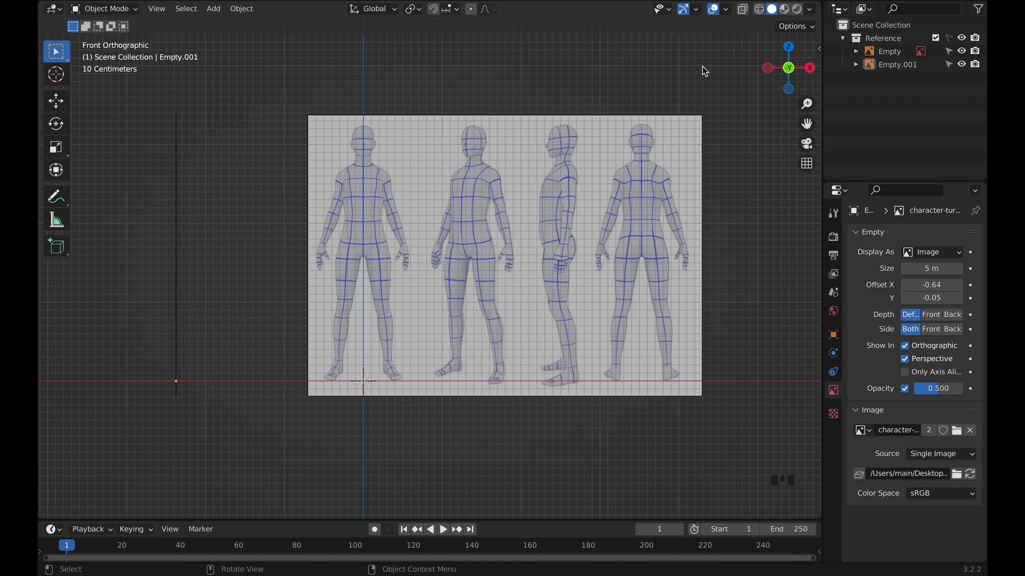
pyautogui.press('KP_1')
pyautogui.click(843, 39)
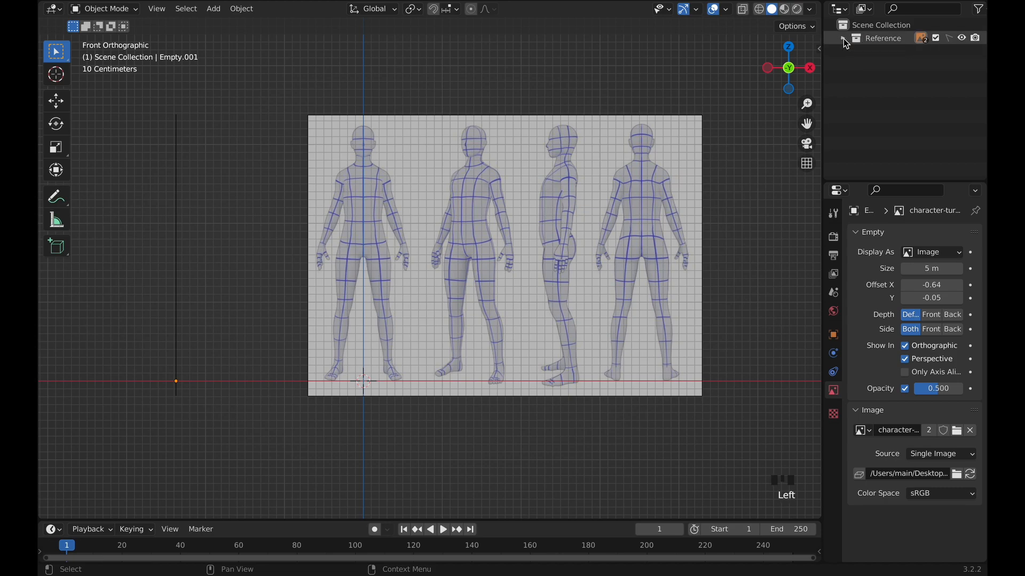
pyautogui.rightClick(872, 67)
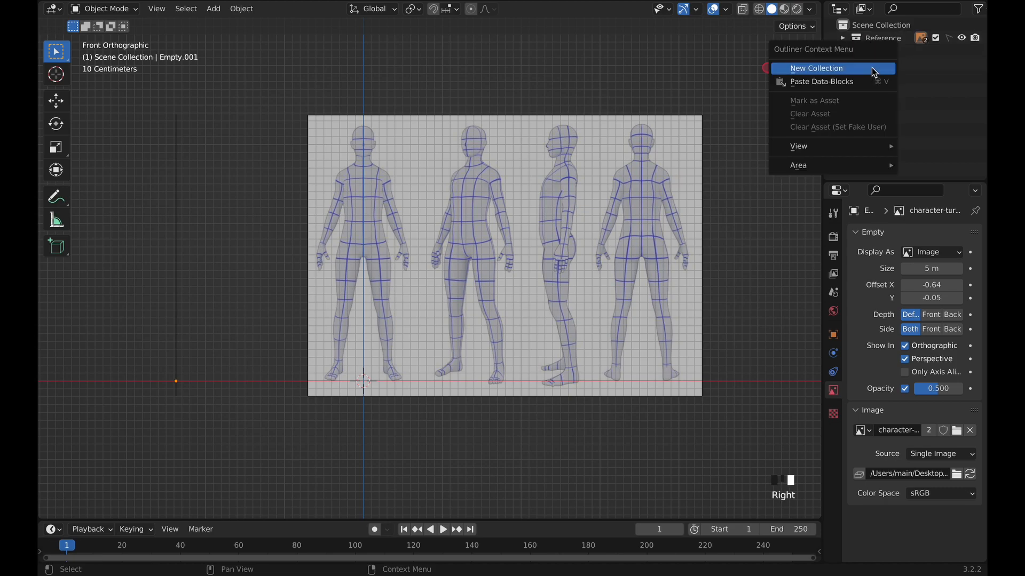
pyautogui.click(872, 68)
pyautogui.click(879, 52)
pyautogui.doubleClick(879, 53)
pyautogui.write('Character')
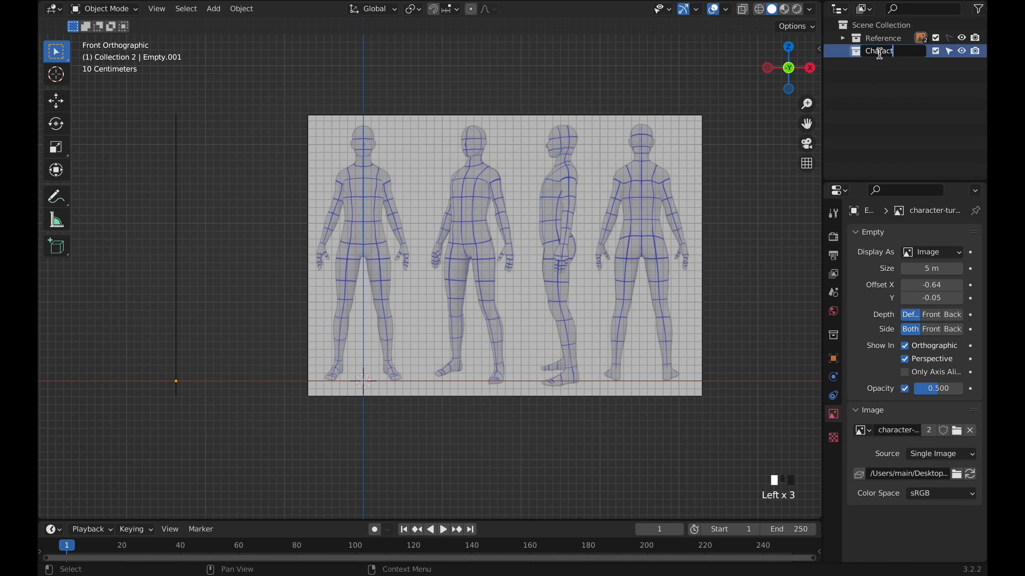
pyautogui.press('Return')
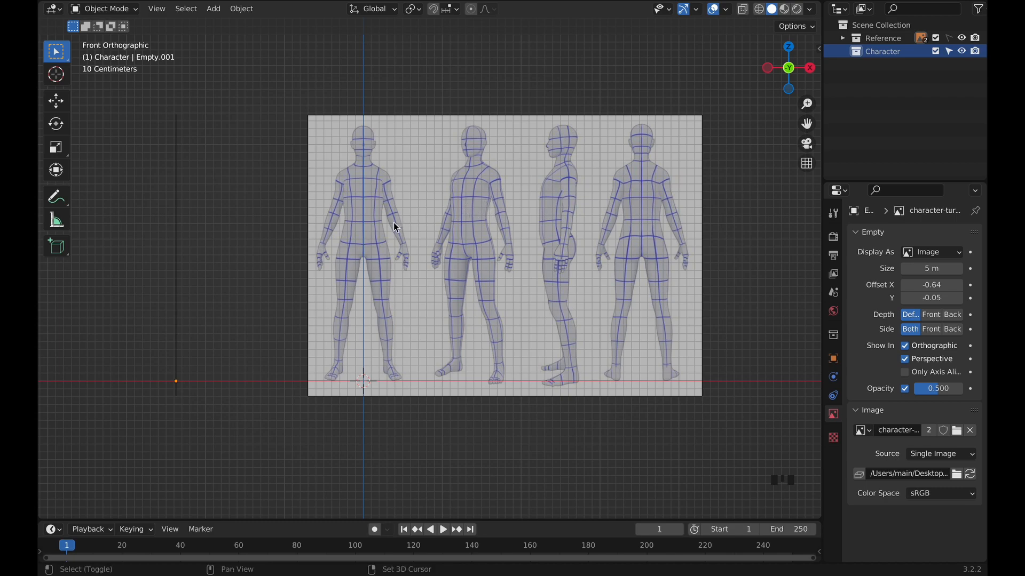
# Add a cube to the Character collection, scaled to about half size and raised along Z over the front figure's head.
pyautogui.hotkey('shift', 'a')
pyautogui.moveTo(395, 228)
pyautogui.click(448, 231)
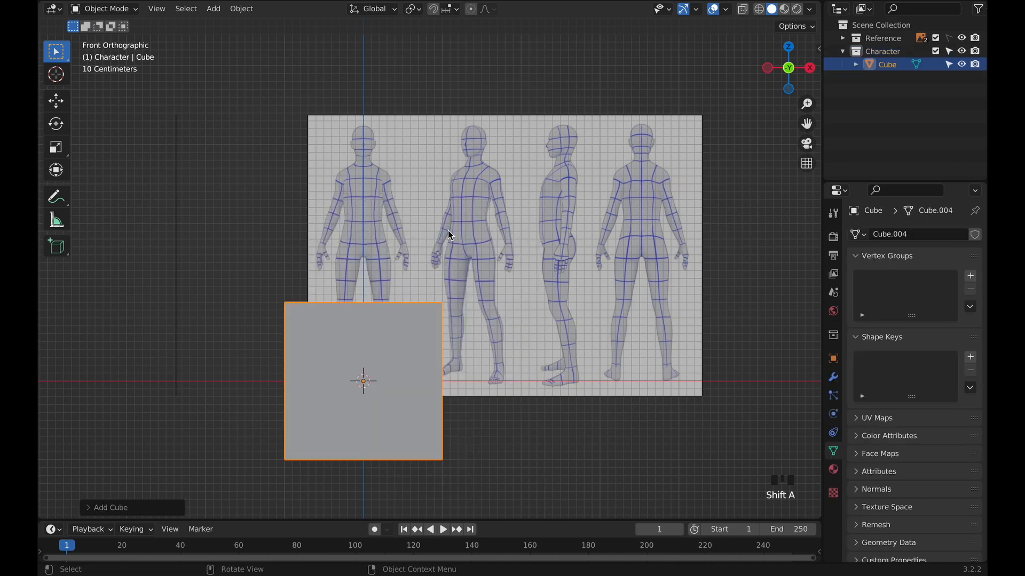
pyautogui.press('s')
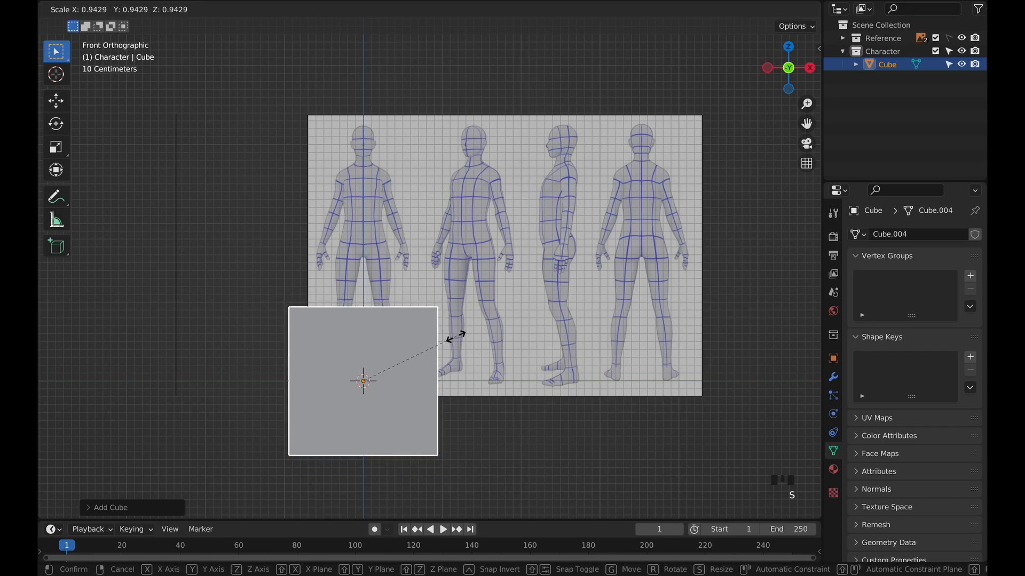
pyautogui.click(406, 349)
pyautogui.press('g')
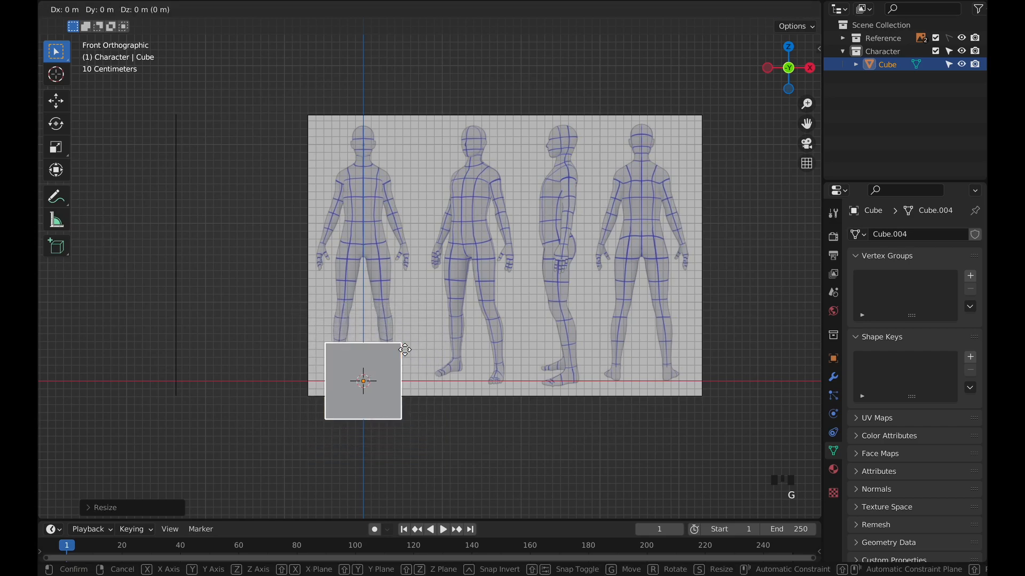
pyautogui.press('z')
pyautogui.click(409, 129)
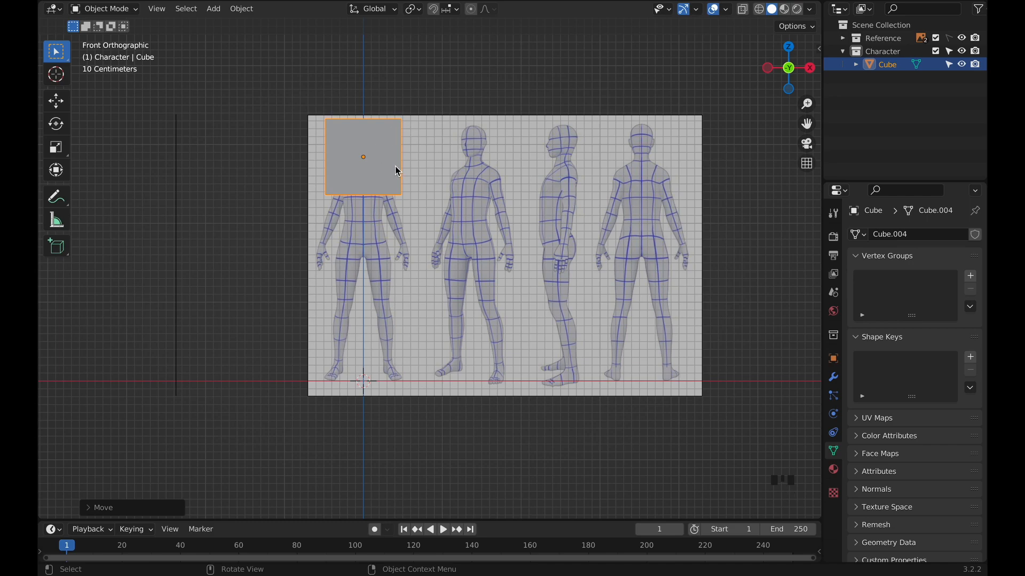
# Turn on X-ray display so the reference drawing shows through the cube.
pyautogui.click(742, 9)
pyautogui.scroll(1, 375, 128)
pyautogui.scroll(-1, 377, 129)
pyautogui.keyDown('shift'); pyautogui.moveTo(377, 90); pyautogui.dragTo(412, 125, button='middle'); pyautogui.keyUp('shift')
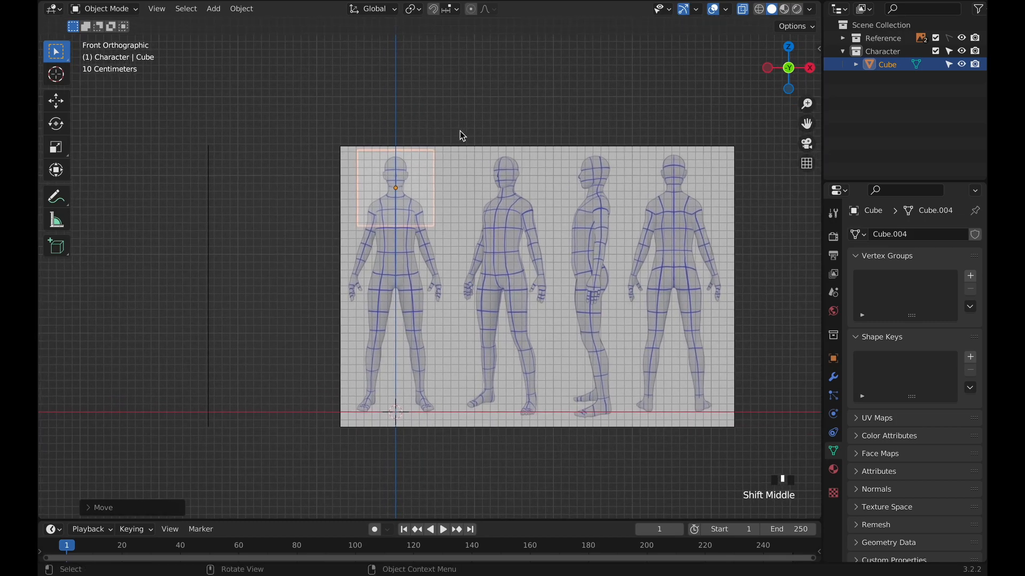
pyautogui.scroll(1, 461, 136)
pyautogui.keyDown('shift'); pyautogui.moveTo(476, 163); pyautogui.dragTo(457, 141, button='middle'); pyautogui.keyUp('shift')
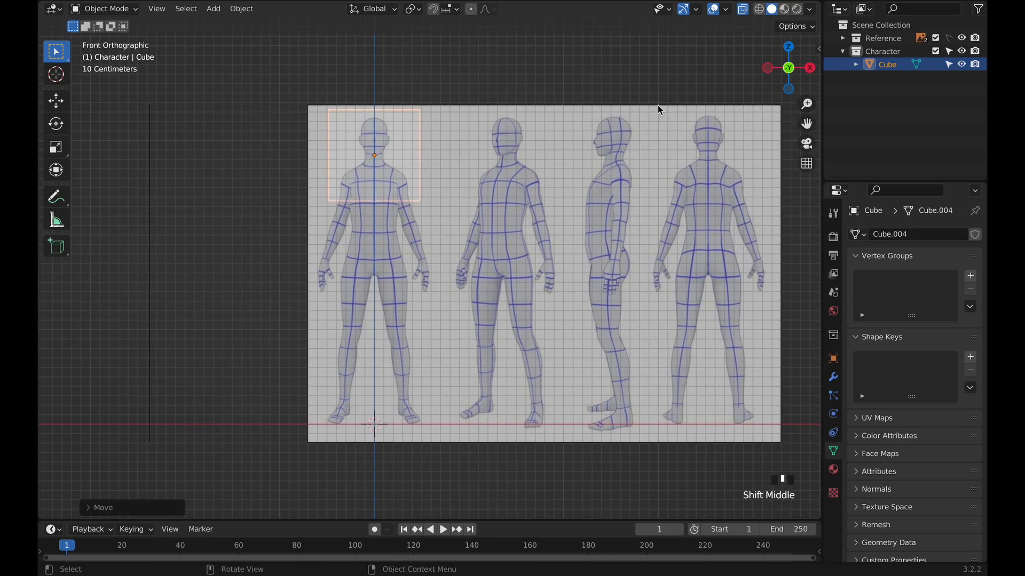
# Set the opacity of both reference images, Empty and Empty.001, to 0.2.
pyautogui.click(842, 39)
pyautogui.click(888, 51)
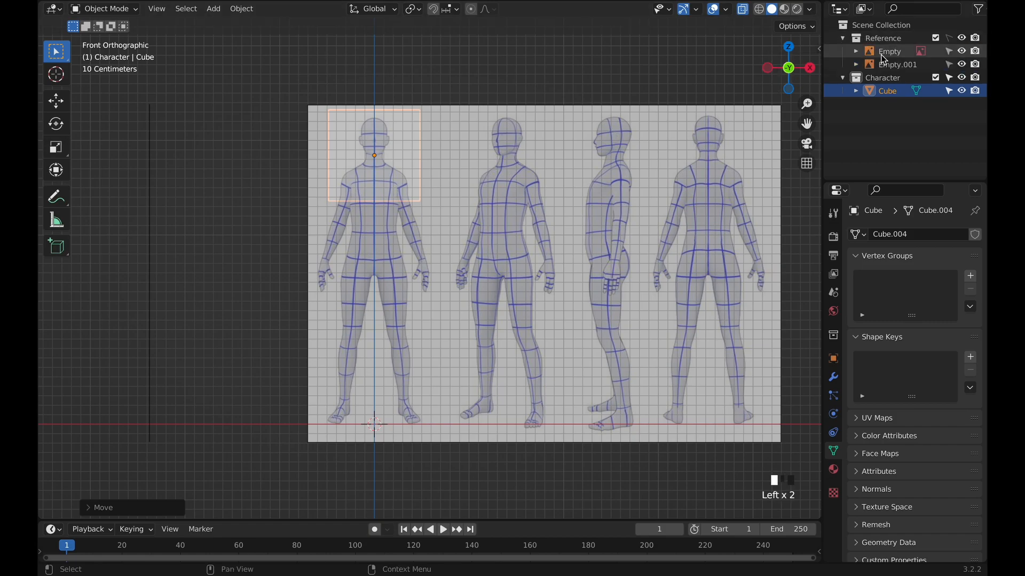
pyautogui.moveTo(944, 392)
pyautogui.mouseDown()
pyautogui.moveTo(975, 391)
pyautogui.moveTo(923, 389)
pyautogui.mouseUp()
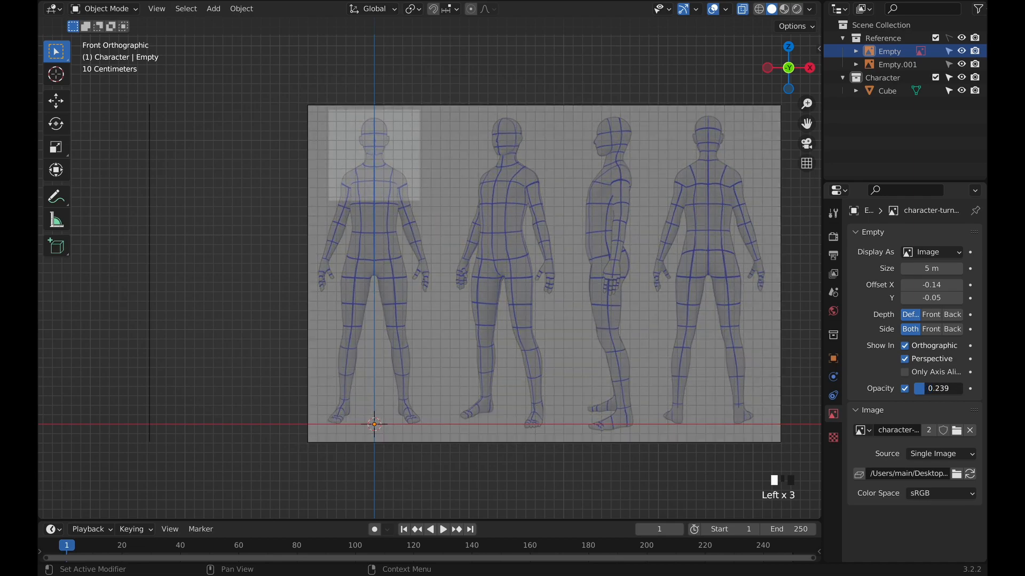
pyautogui.click(925, 388)
pyautogui.write('.2')
pyautogui.press('Return')
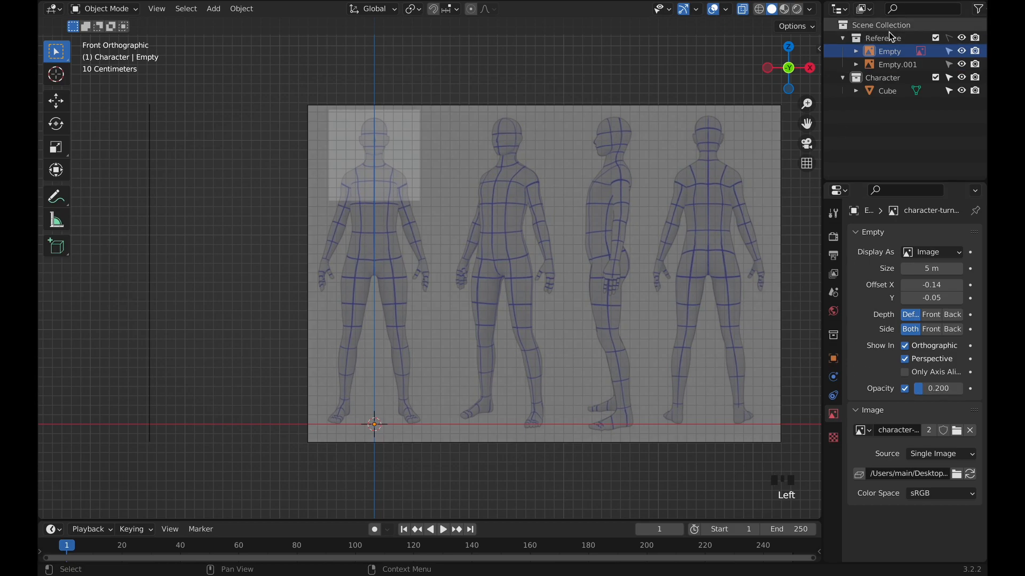
pyautogui.click(890, 65)
pyautogui.click(926, 390)
pyautogui.write('.2')
pyautogui.press('Return')
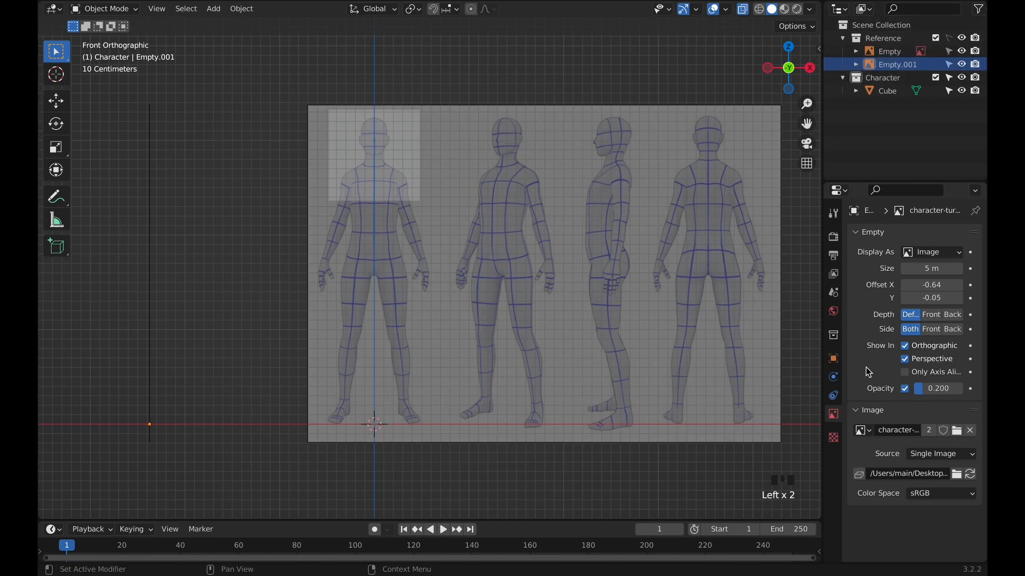
# Scale the cube by about 0.39, raise it about 0.2 m along Z over the front figure's head, and enter Edit Mode.
pyautogui.click(358, 124)
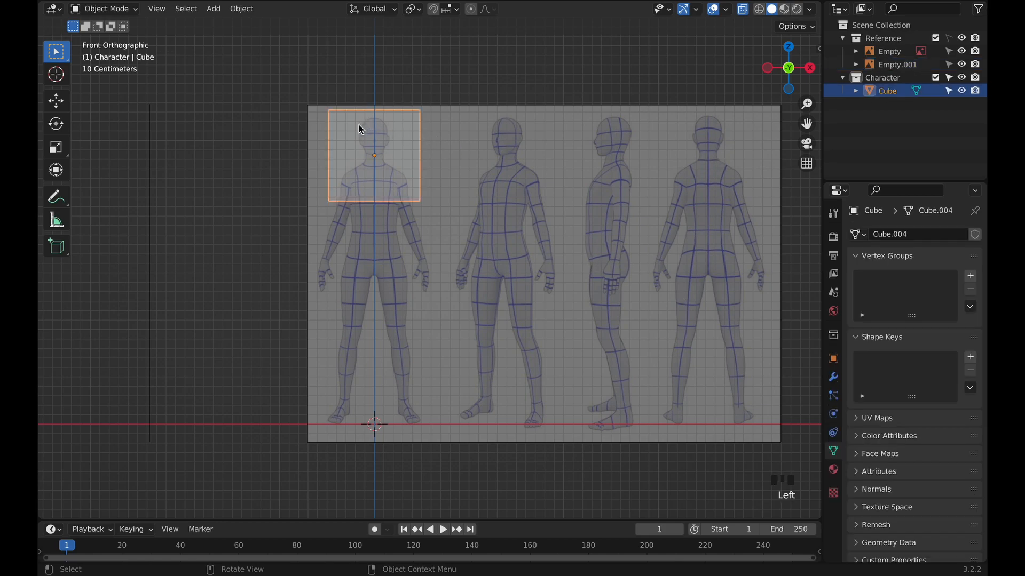
pyautogui.press('Tab')
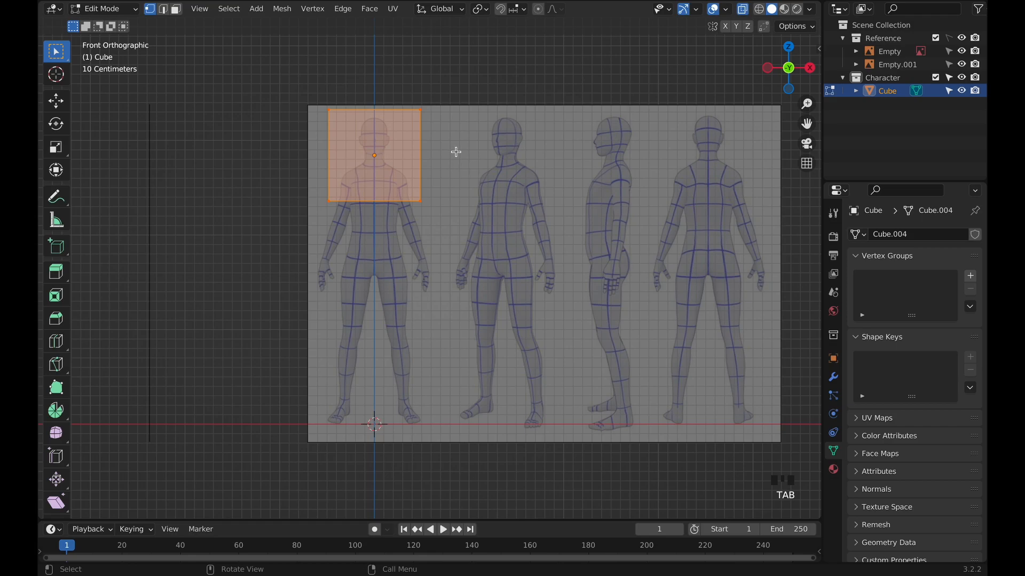
pyautogui.press('Tab')
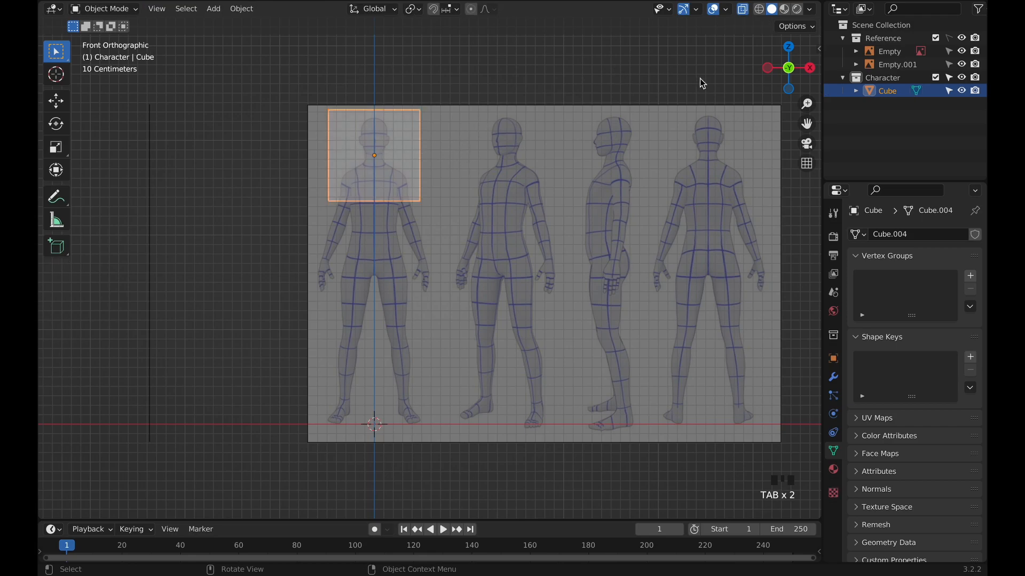
pyautogui.scroll(2, 347, 122)
pyautogui.keyDown('shift'); pyautogui.moveTo(443, 96); pyautogui.dragTo(549, 222, button='middle'); pyautogui.keyUp('shift')
pyautogui.scroll(2, 536, 156)
pyautogui.scroll(1, 552, 194)
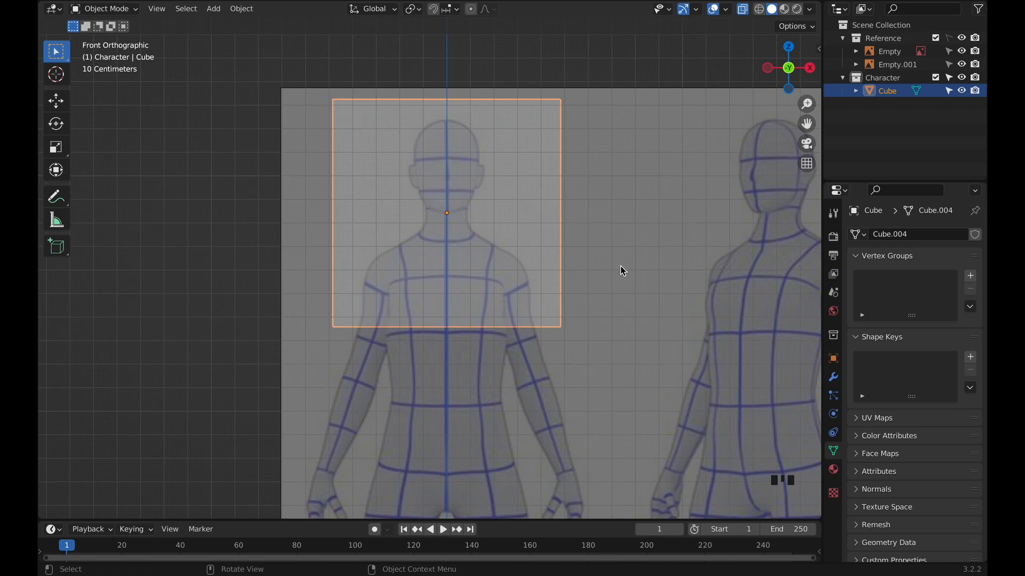
pyautogui.press('s')
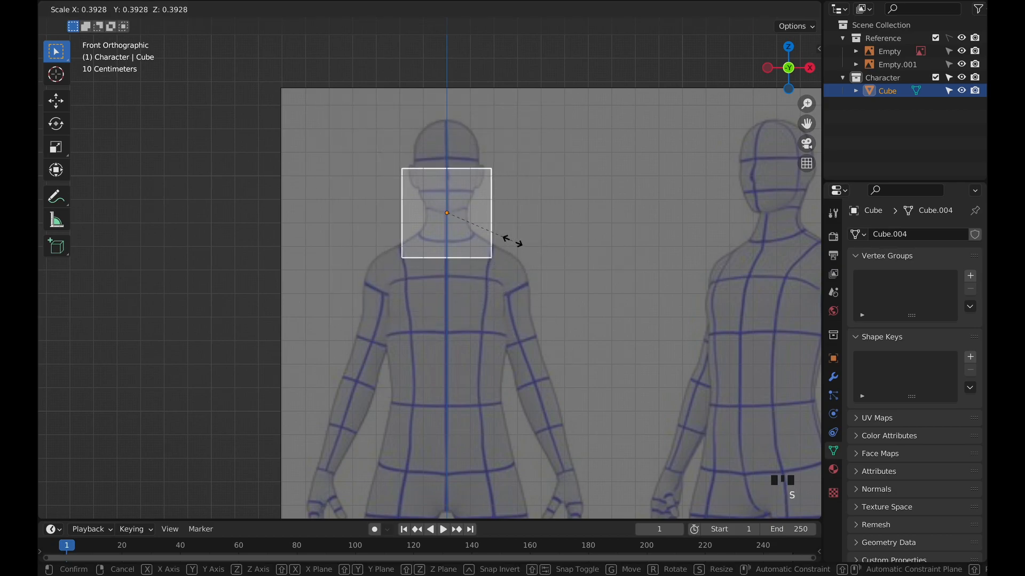
pyautogui.click(513, 241)
pyautogui.press('g')
pyautogui.press('z')
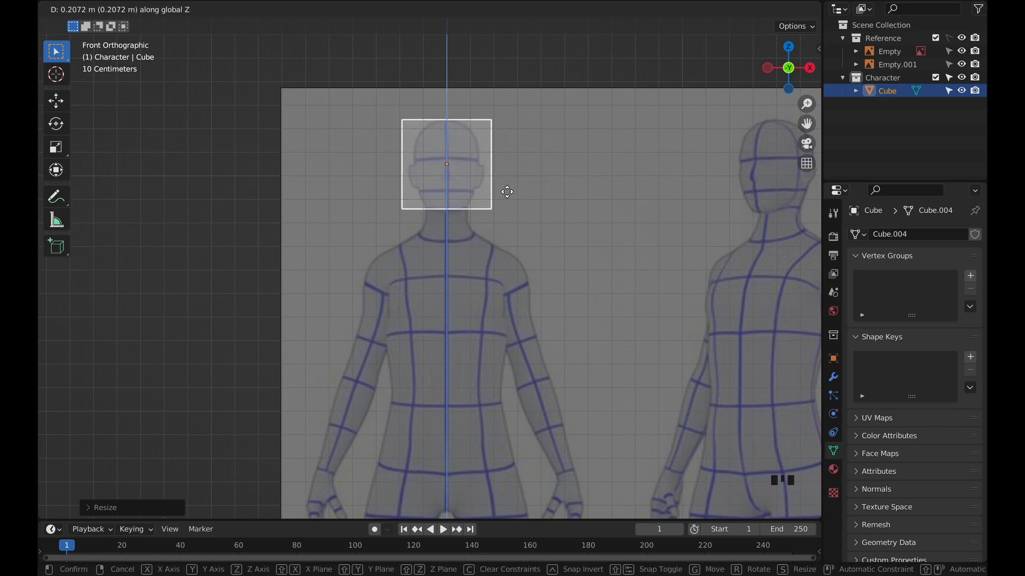
pyautogui.click(508, 194)
pyautogui.press('Tab')
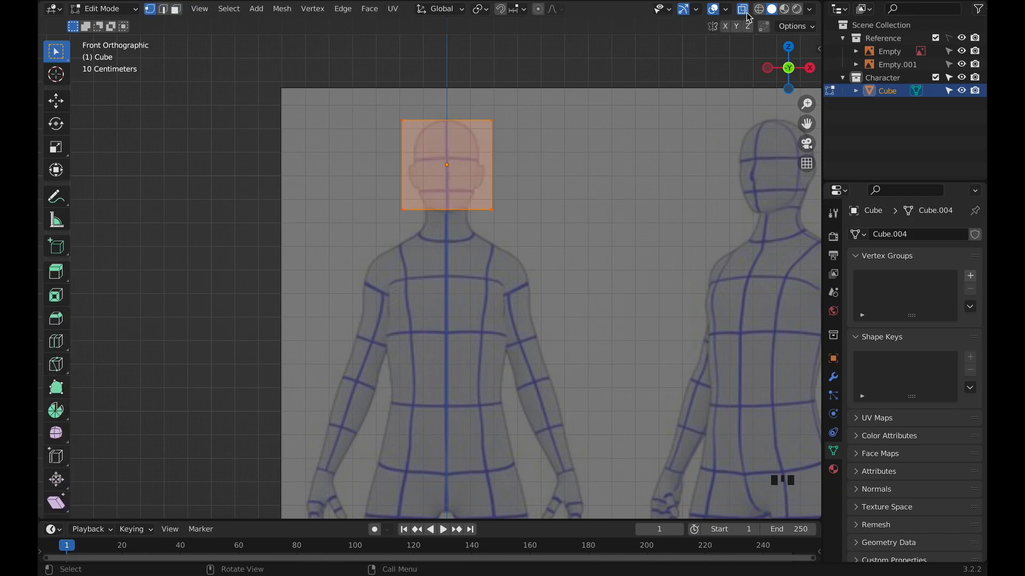
# Try moving the cube's lower and upper corner vertices on the positive X side, and discard both moves.
pyautogui.click(496, 213)
pyautogui.press('g')
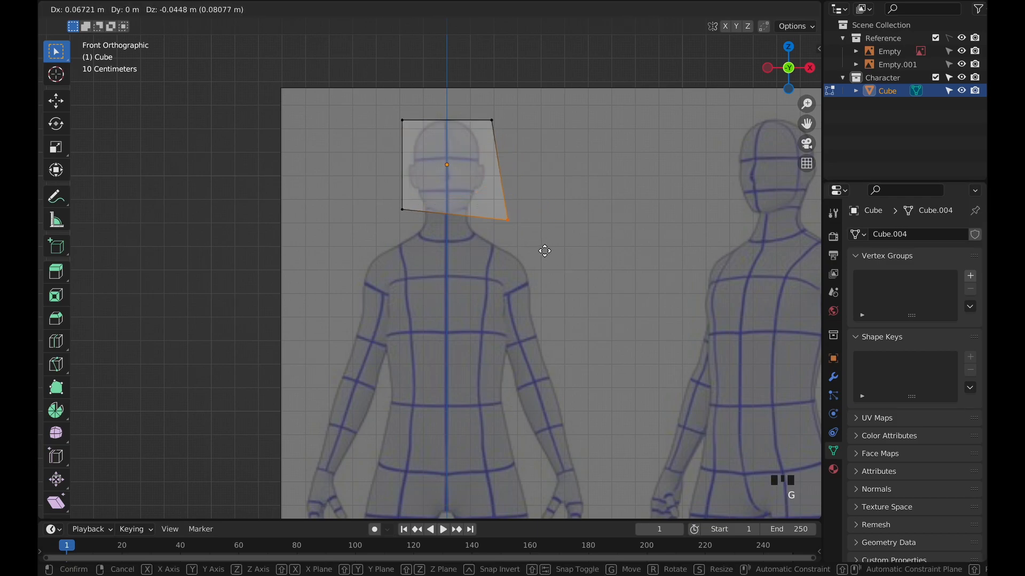
pyautogui.click(544, 251)
pyautogui.moveTo(602, 209); pyautogui.dragTo(538, 194, button='middle')
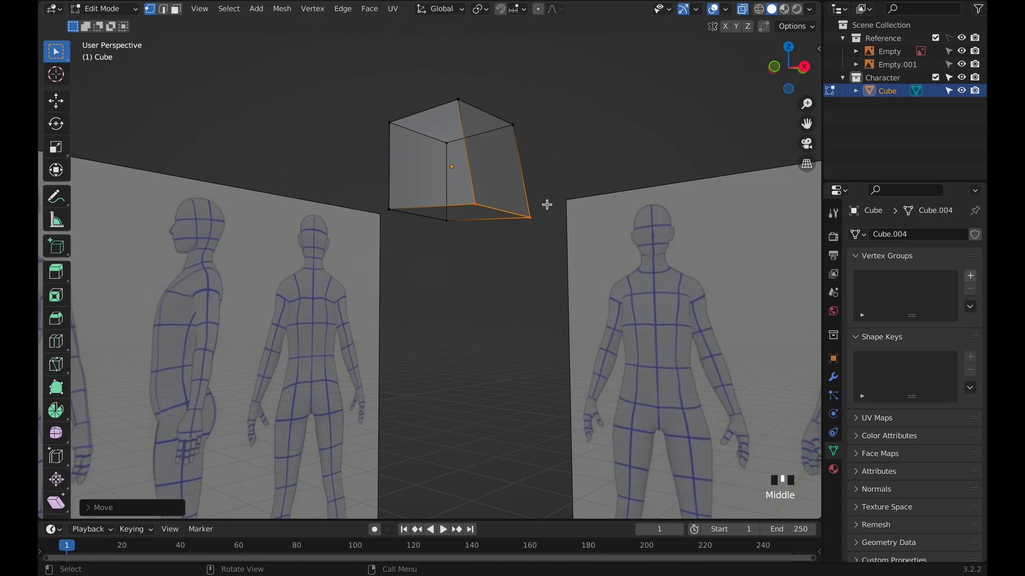
pyautogui.press('KP_1')
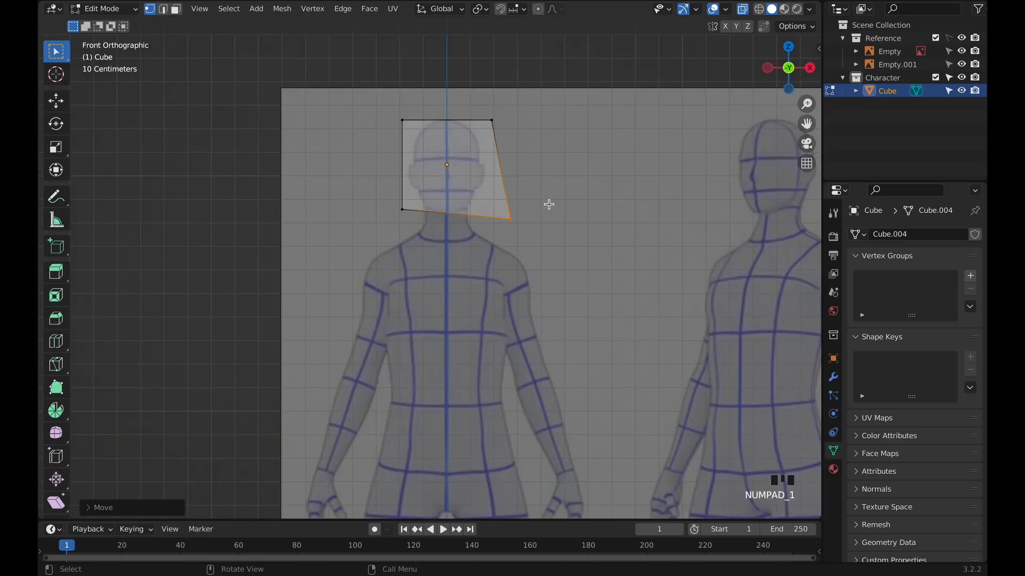
pyautogui.hotkey('ctrl', 'z')
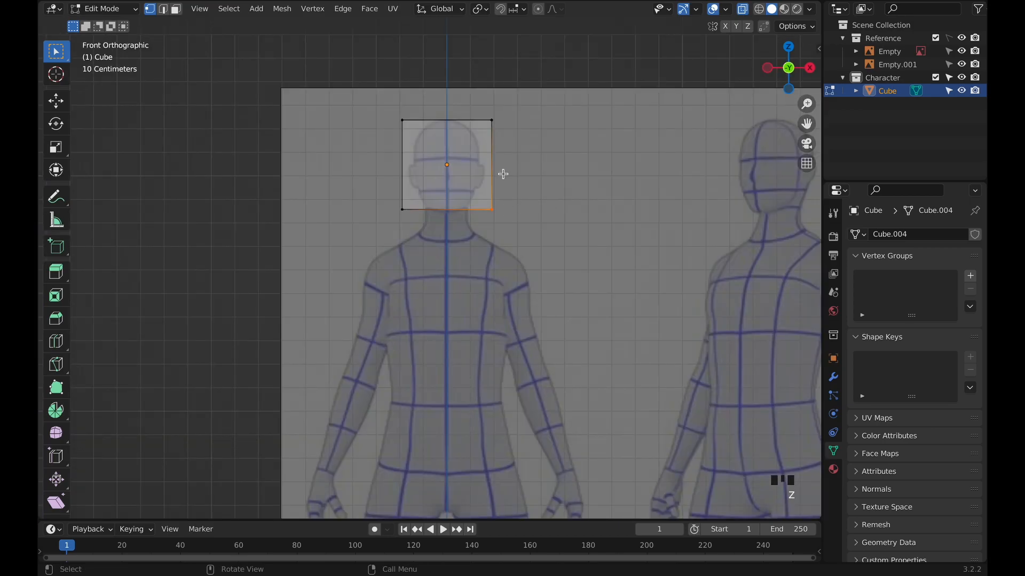
pyautogui.click(492, 121)
pyautogui.press('g')
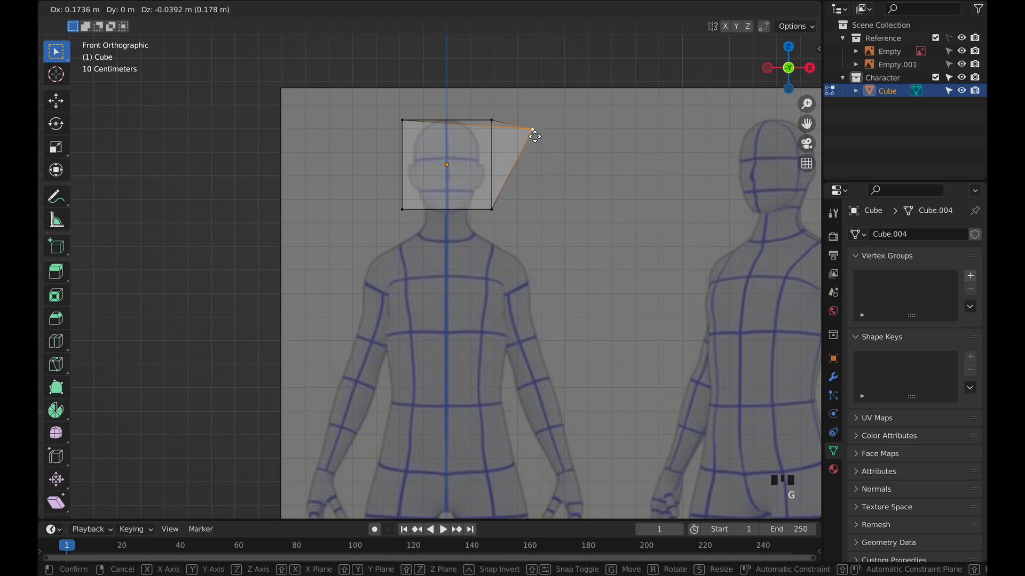
pyautogui.rightClick(531, 143)
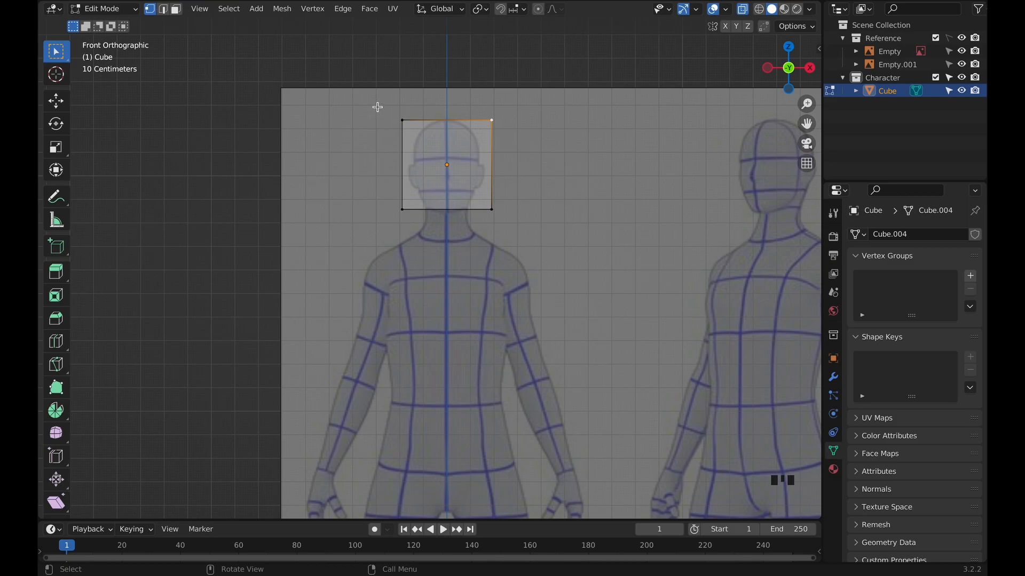
# Scale all the cube's vertices by about 0.75 along X to the head's width and lower the bottom vertices slightly along Z to the chin.
pyautogui.moveTo(370, 98); pyautogui.dragTo(539, 228)
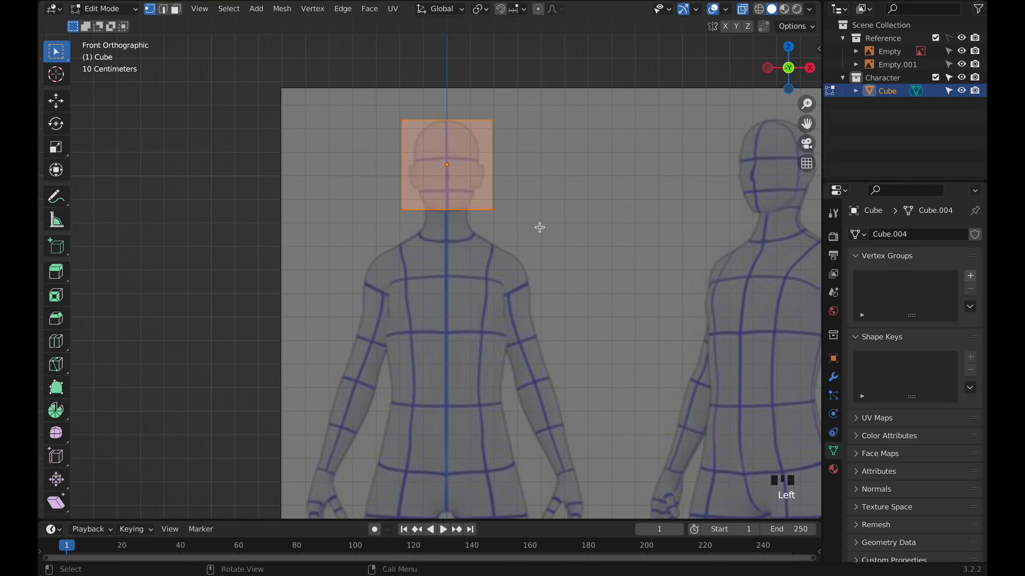
pyautogui.press('s')
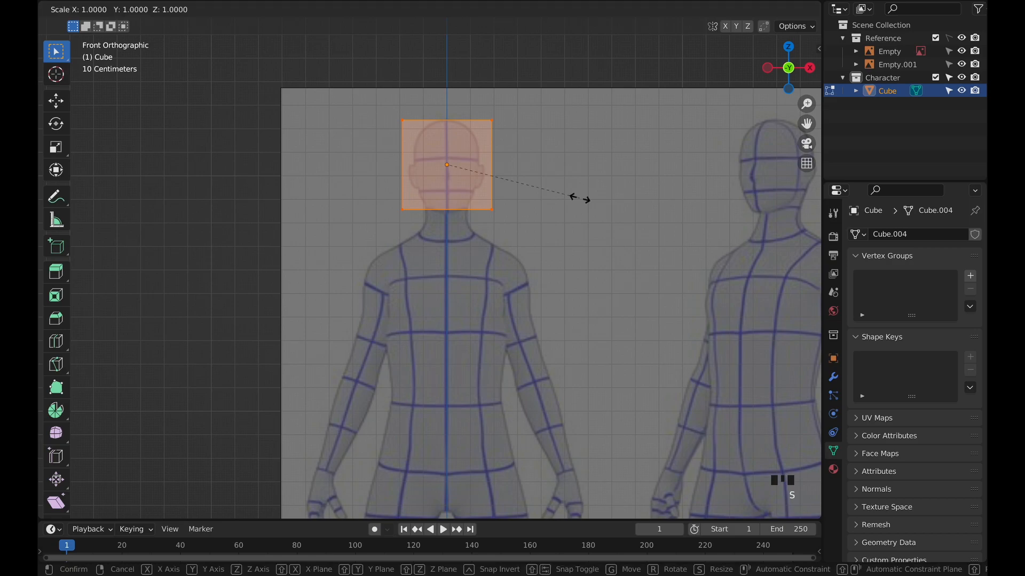
pyautogui.press('x')
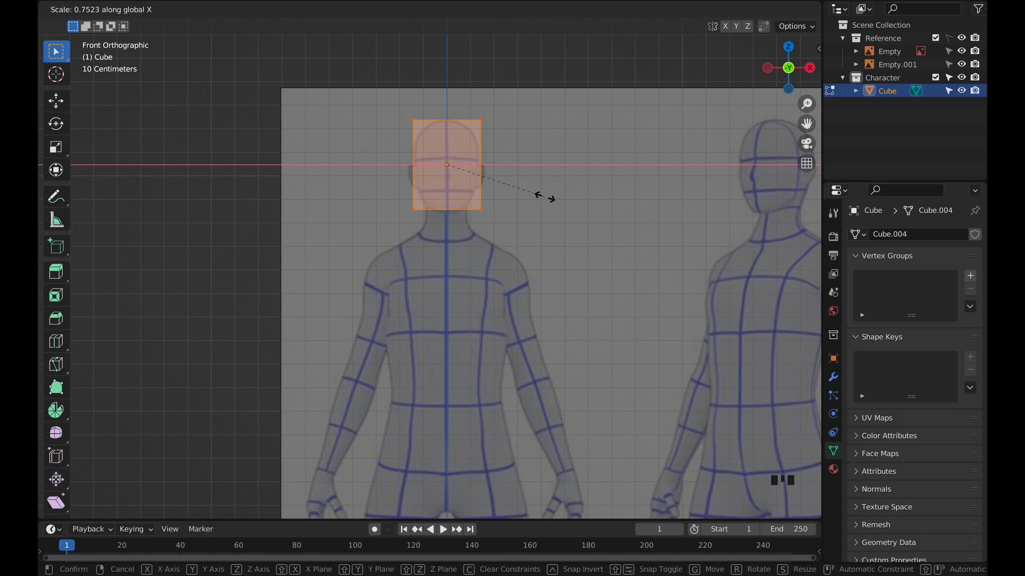
pyautogui.click(544, 196)
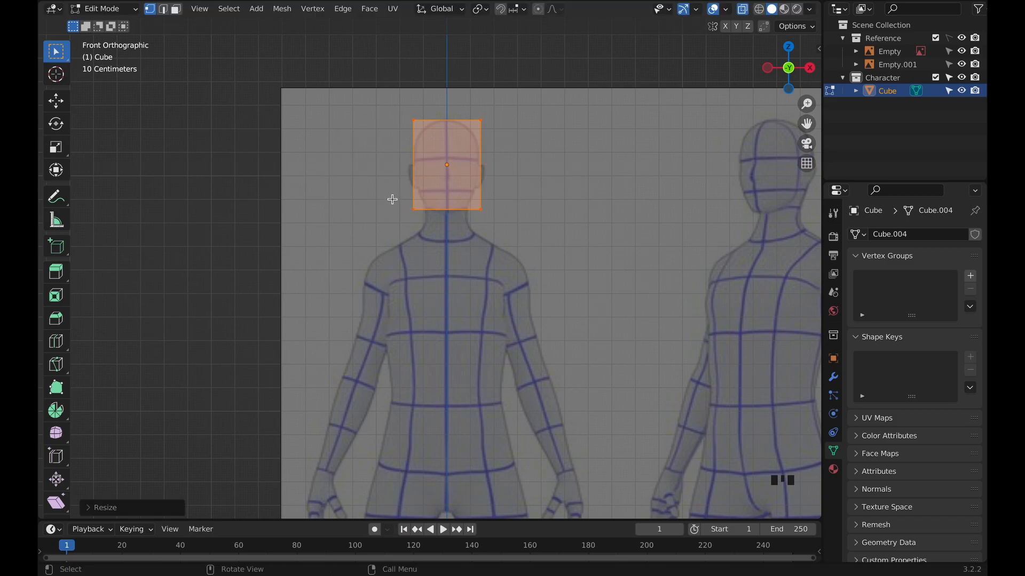
pyautogui.click(523, 237)
pyautogui.press('g')
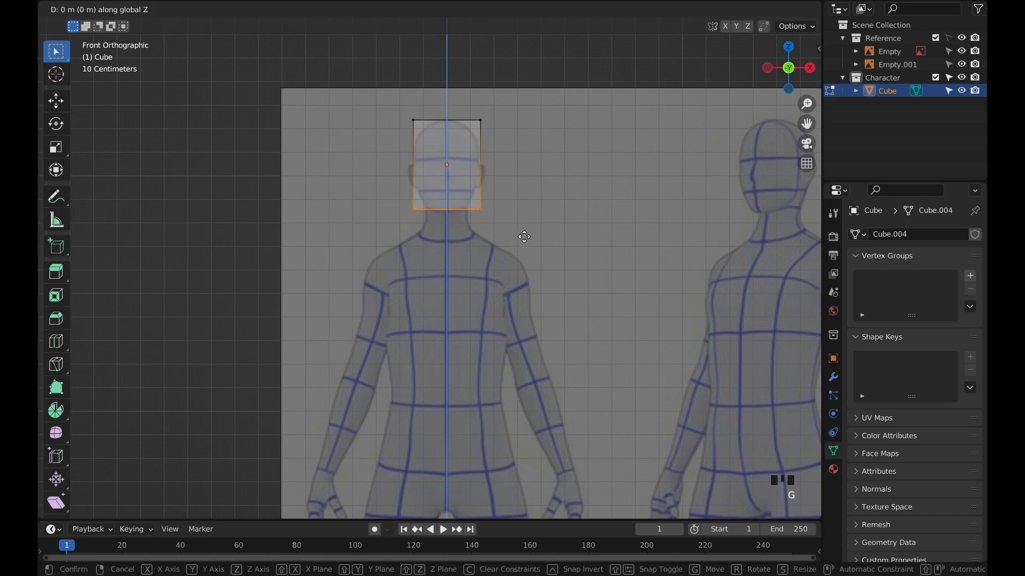
pyautogui.click(570, 203)
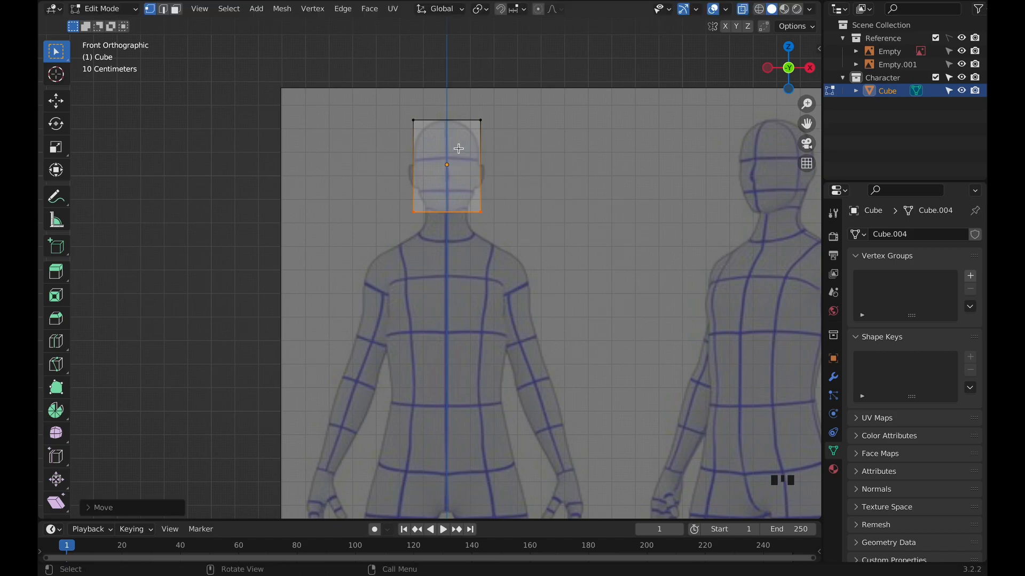
# Add a vertical loop cut through the cube's centre and delete the vertices on its negative X side.
pyautogui.hotkey('ctrl', 'r')
pyautogui.click(443, 139)
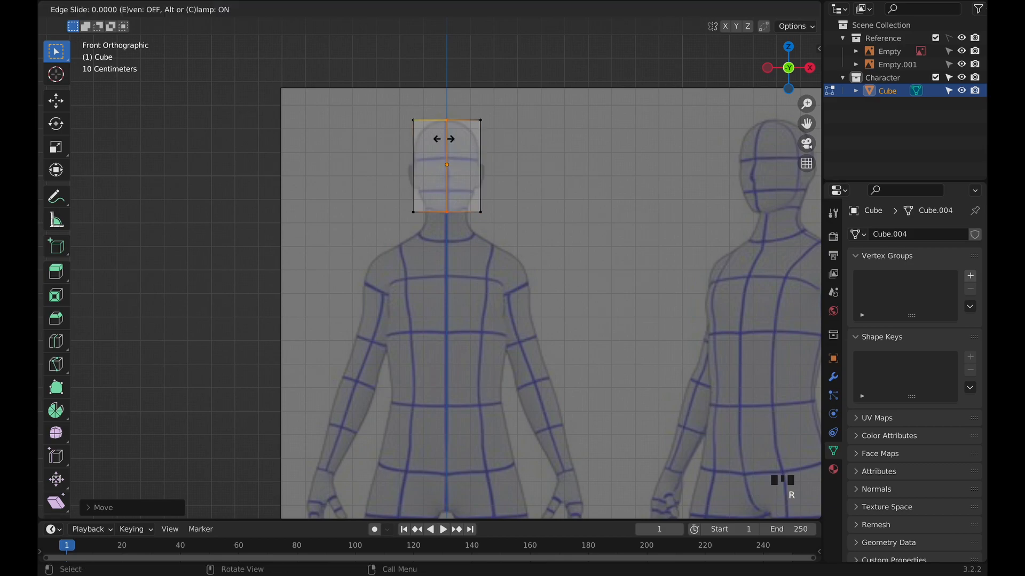
pyautogui.click(443, 139)
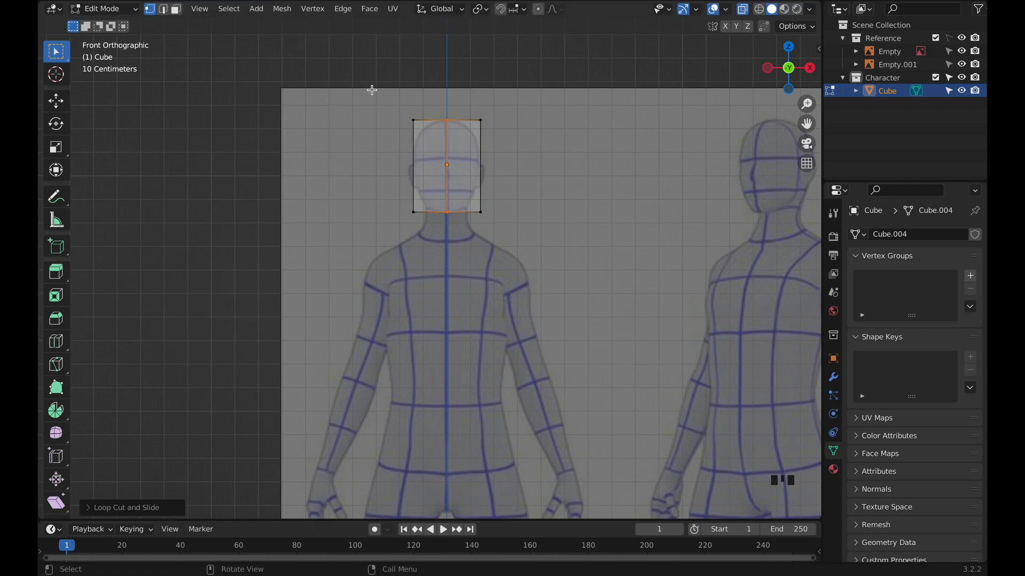
pyautogui.scroll(2, 485, 158)
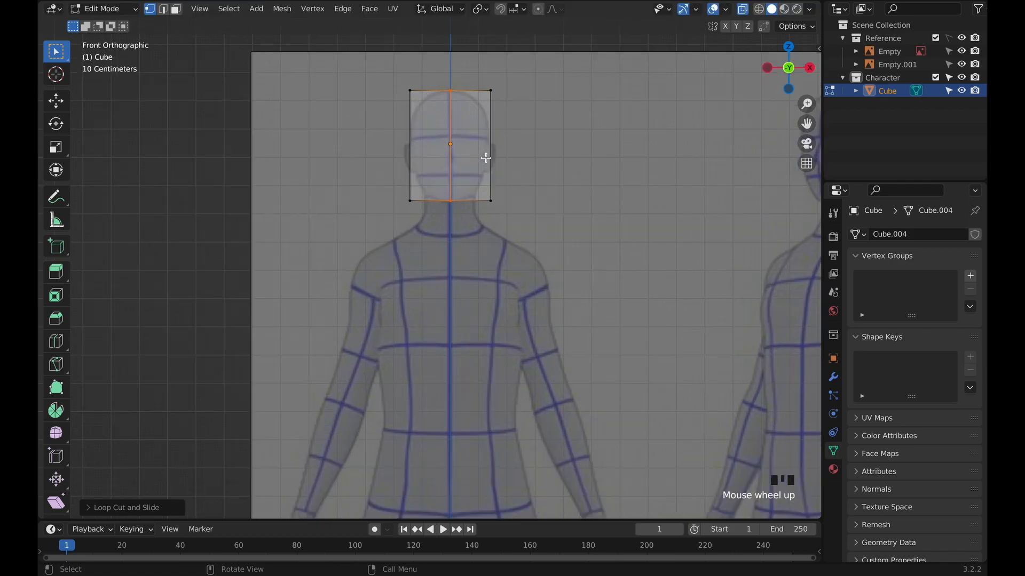
pyautogui.click(565, 157)
pyautogui.moveTo(382, 48); pyautogui.dragTo(415, 204)
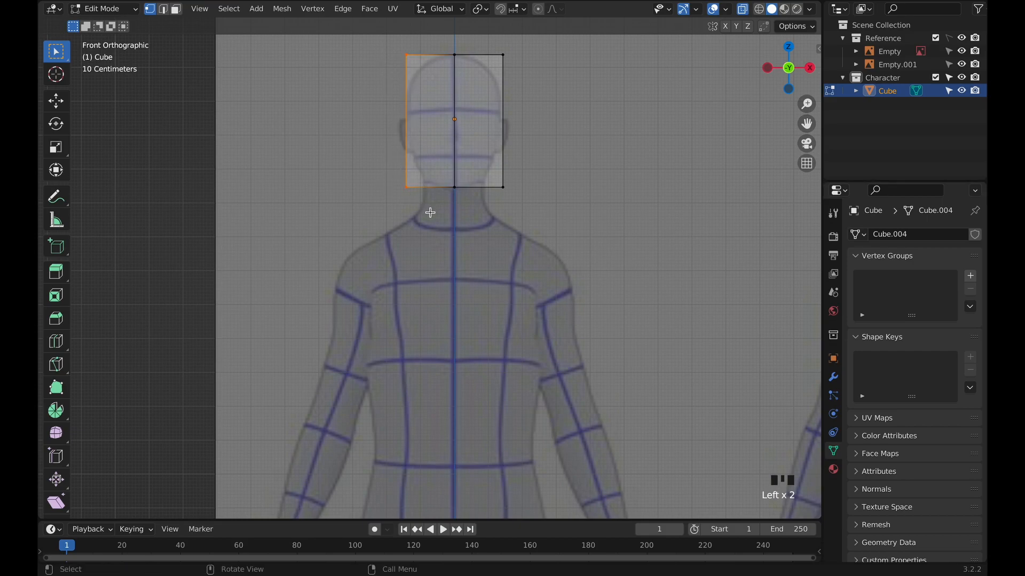
pyautogui.press('x')
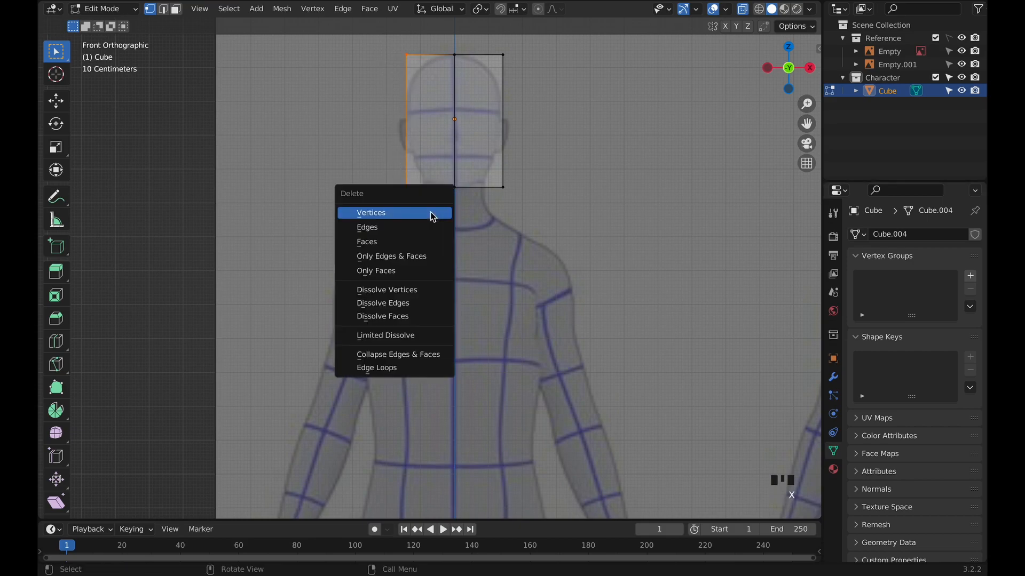
pyautogui.click(432, 216)
pyautogui.scroll(-1, 514, 224)
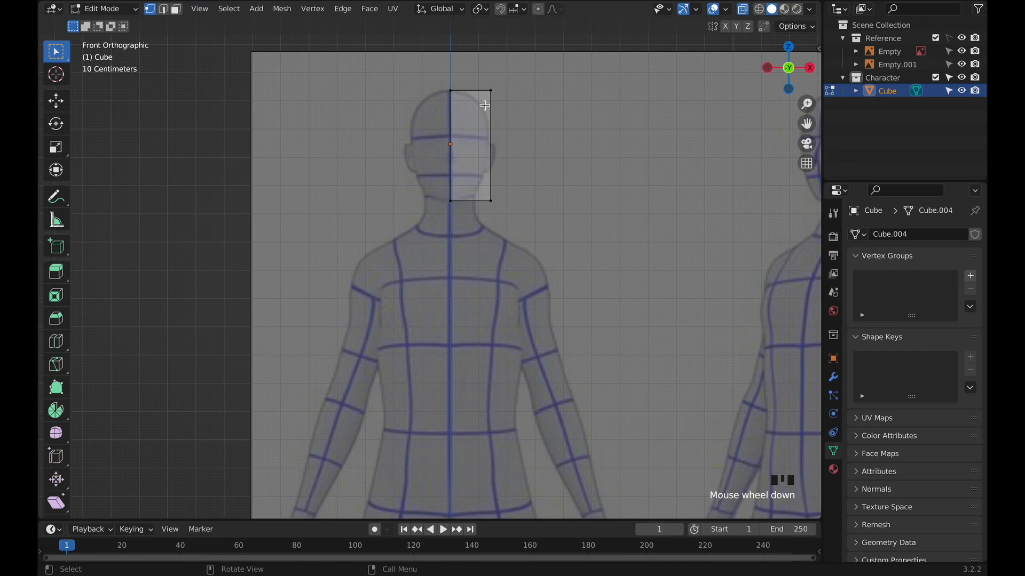
# Add a Mirror modifier on the X axis to the half cube, with Clipping enabled.
pyautogui.press('a')
pyautogui.click(833, 377)
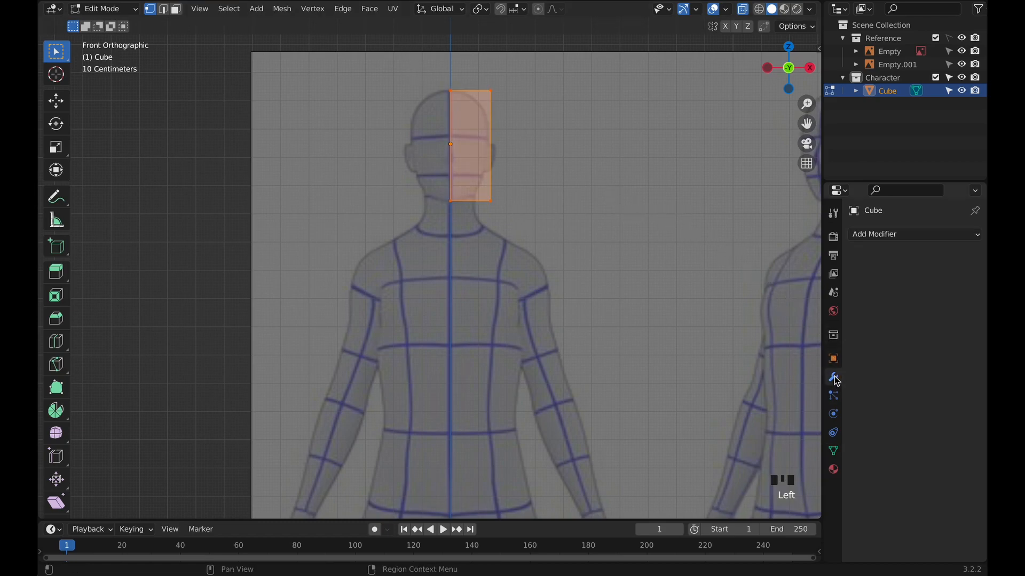
pyautogui.click(870, 235)
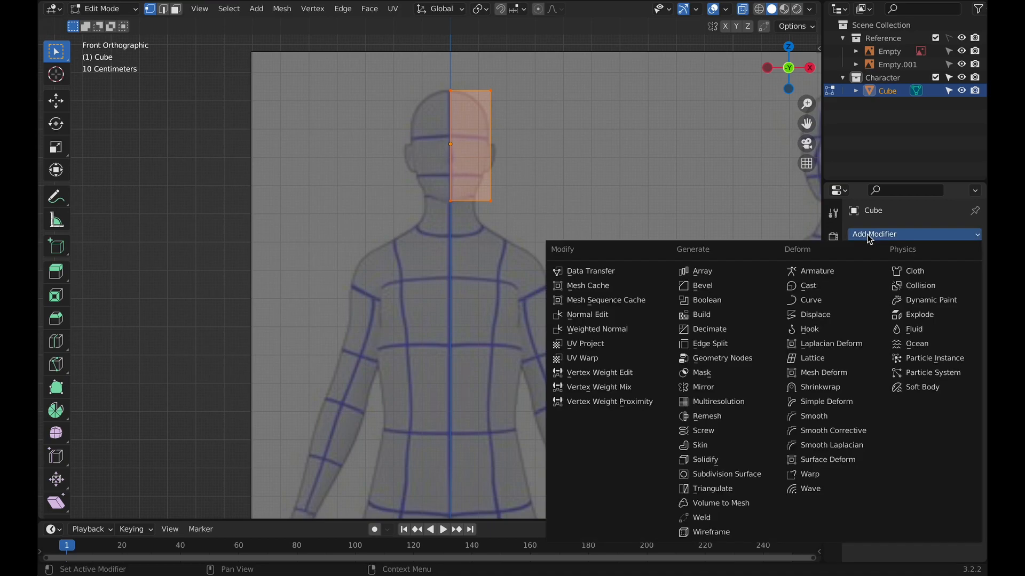
pyautogui.click(746, 386)
pyautogui.click(954, 338)
pyautogui.click(577, 162)
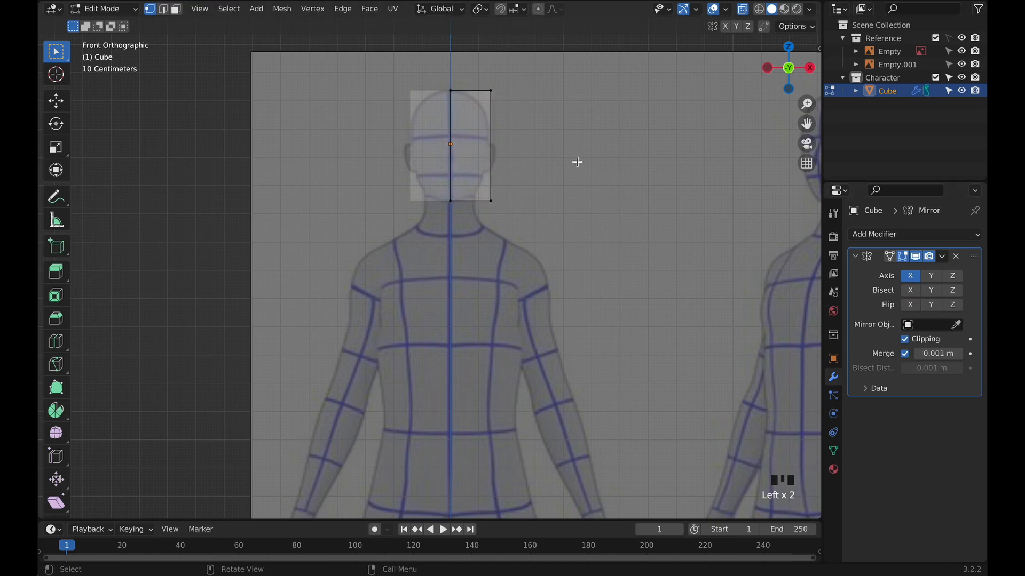
pyautogui.press('Tab')
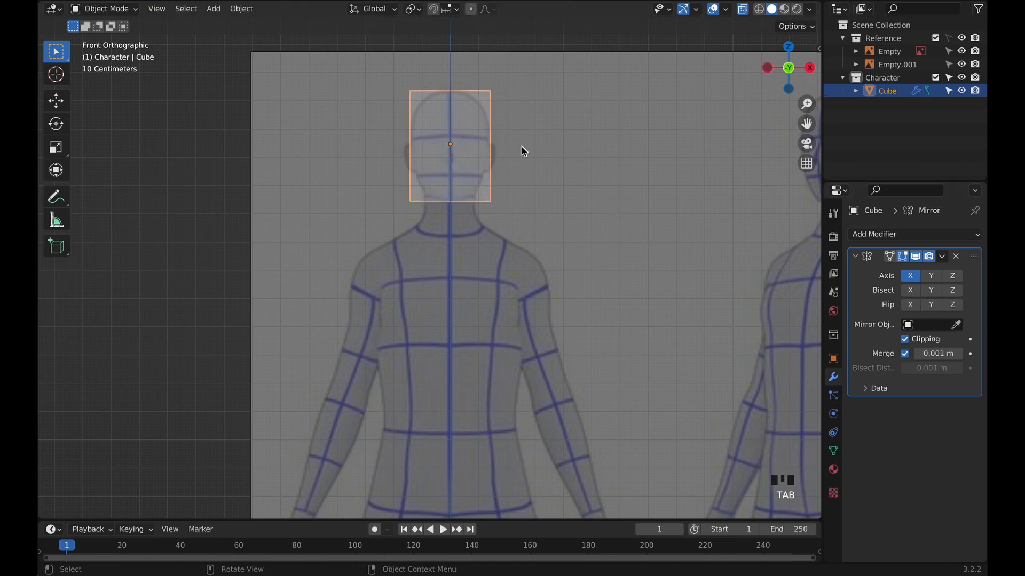
pyautogui.scroll(2, 520, 147)
pyautogui.moveTo(540, 95); pyautogui.dragTo(545, 201, button='middle')
pyautogui.press('KP_1')
pyautogui.press('Tab')
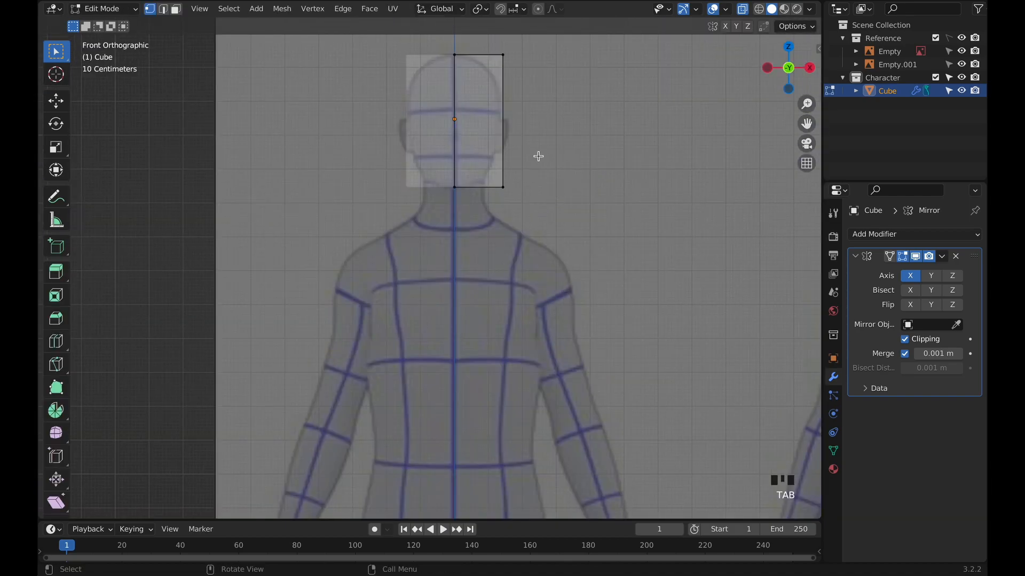
# Add two evenly spaced horizontal loop cuts across the half cube.
pyautogui.keyDown('shift'); pyautogui.moveTo(544, 85); pyautogui.dragTo(547, 138, button='middle'); pyautogui.keyUp('shift')
pyautogui.press('a')
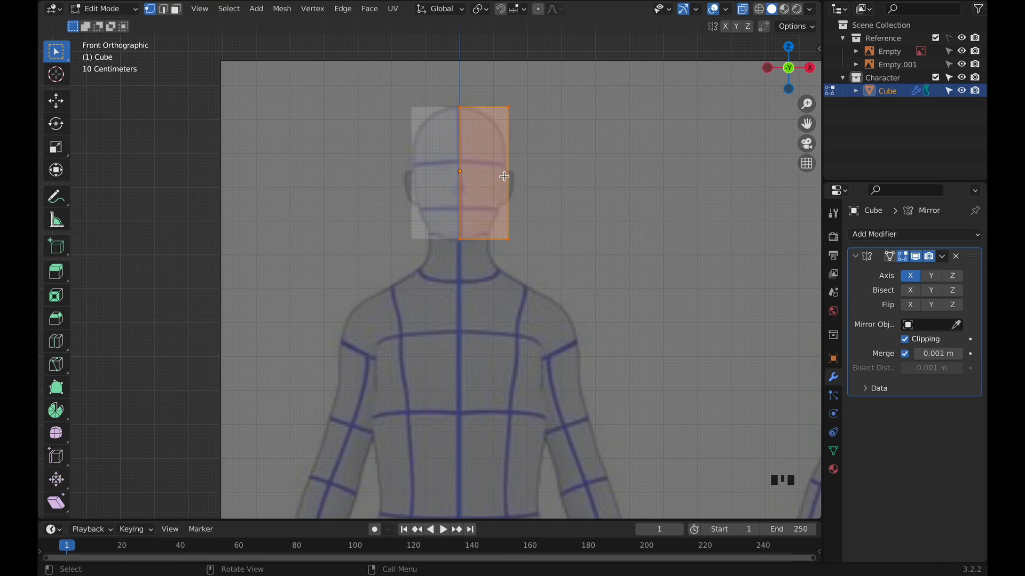
pyautogui.hotkey('ctrl', 'r')
pyautogui.scroll(1, 499, 164)
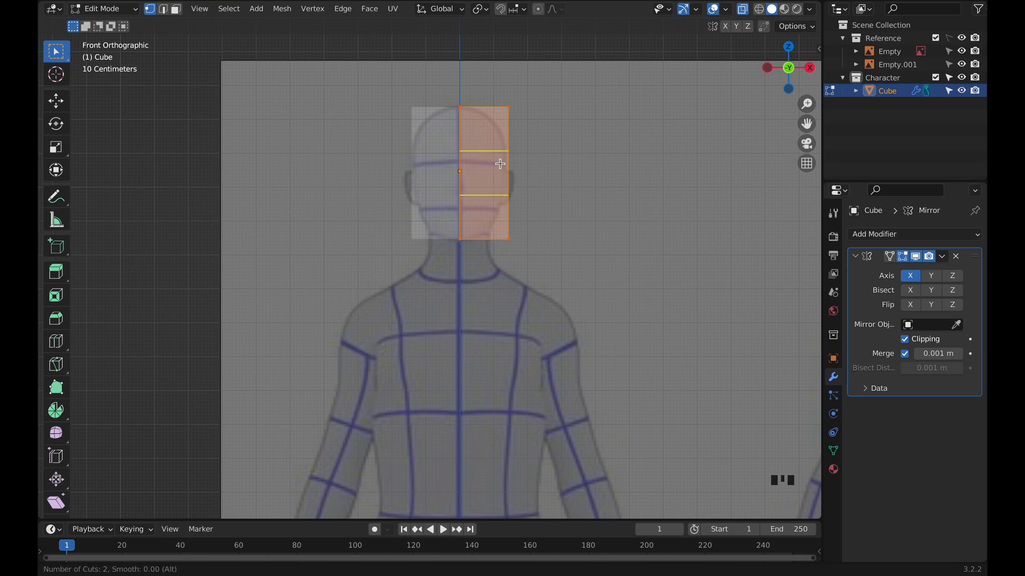
pyautogui.click(500, 163)
pyautogui.rightClick(500, 164)
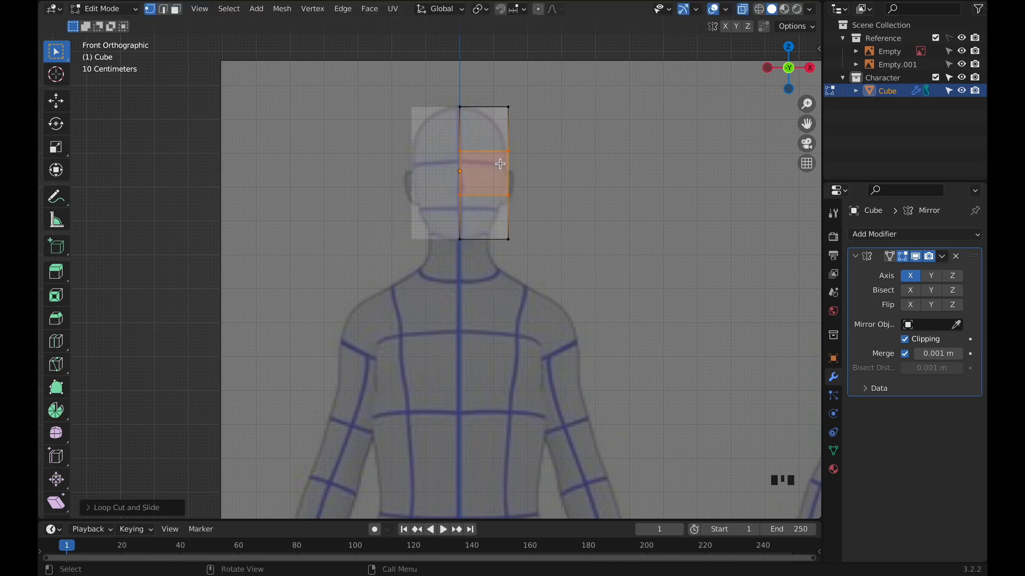
# Move the top outer vertices about 0.07 m inward along X, and the upper cut's outer vertices slightly inward to the head outline.
pyautogui.moveTo(498, 98); pyautogui.dragTo(527, 118)
pyautogui.press('g')
pyautogui.press('x')
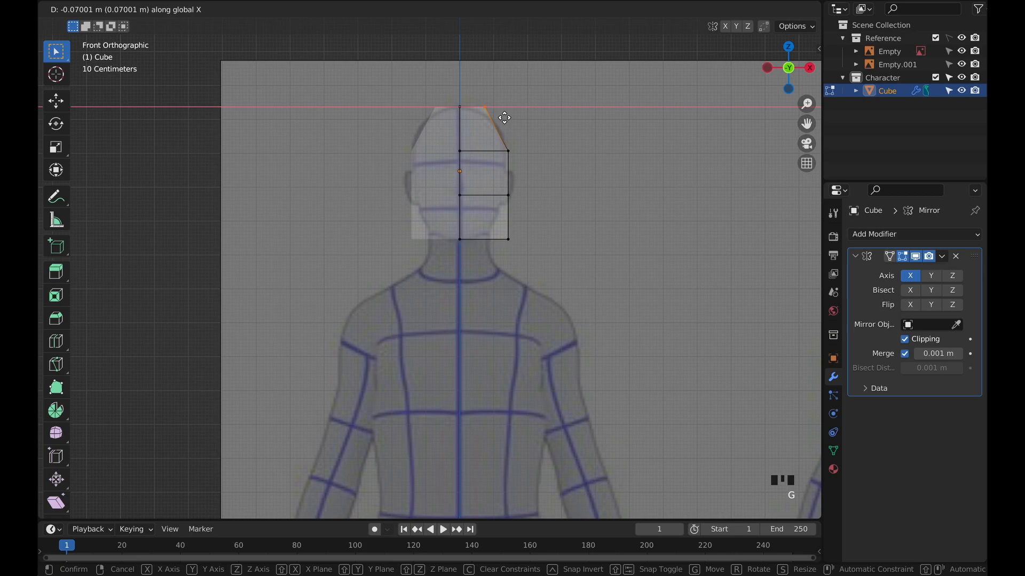
pyautogui.click(503, 117)
pyautogui.click(507, 153)
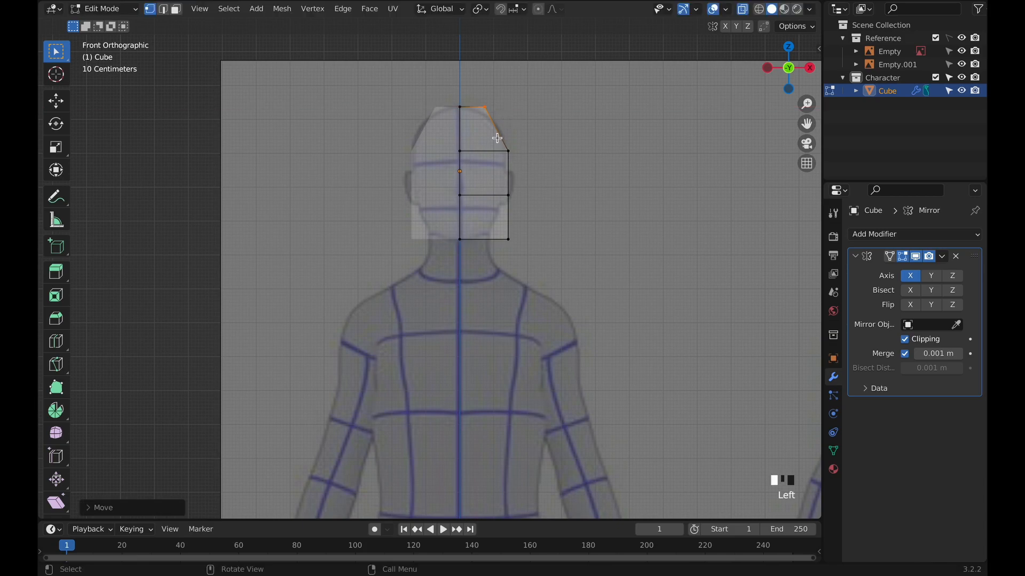
pyautogui.press('g')
pyautogui.press('x')
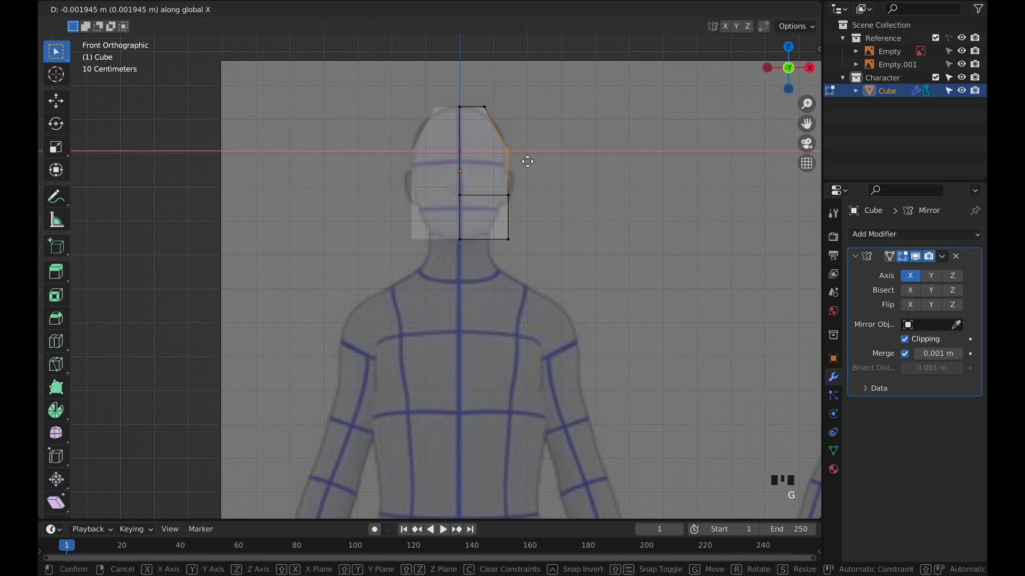
pyautogui.click(525, 161)
# Move the lower cut's outer vertices slightly inward along X, and the bottom outer vertices further inward to the jaw outline.
pyautogui.click(515, 205)
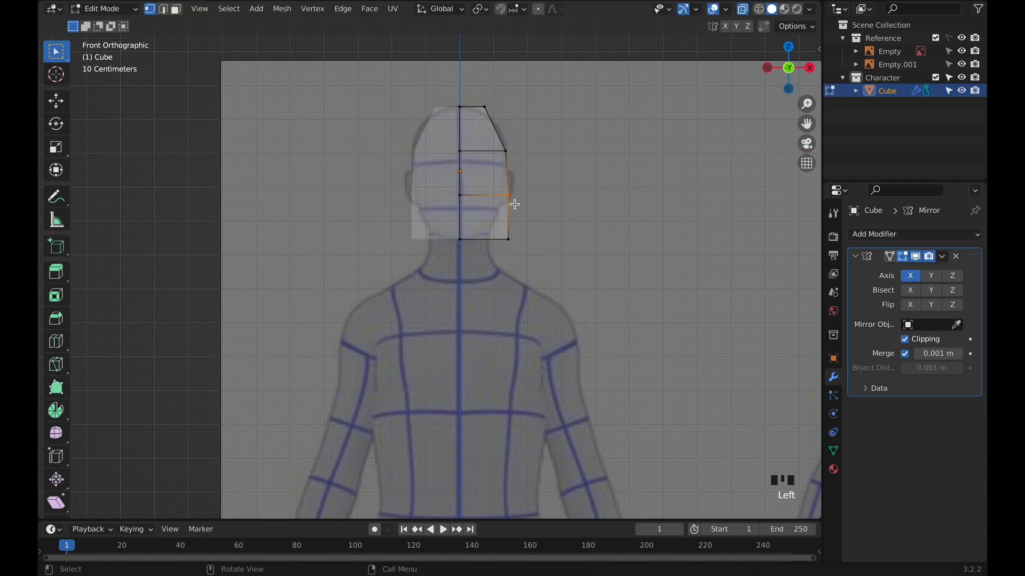
pyautogui.press('g')
pyautogui.press('x')
pyautogui.click(514, 203)
pyautogui.moveTo(496, 221); pyautogui.dragTo(531, 257)
pyautogui.press('g')
pyautogui.press('x')
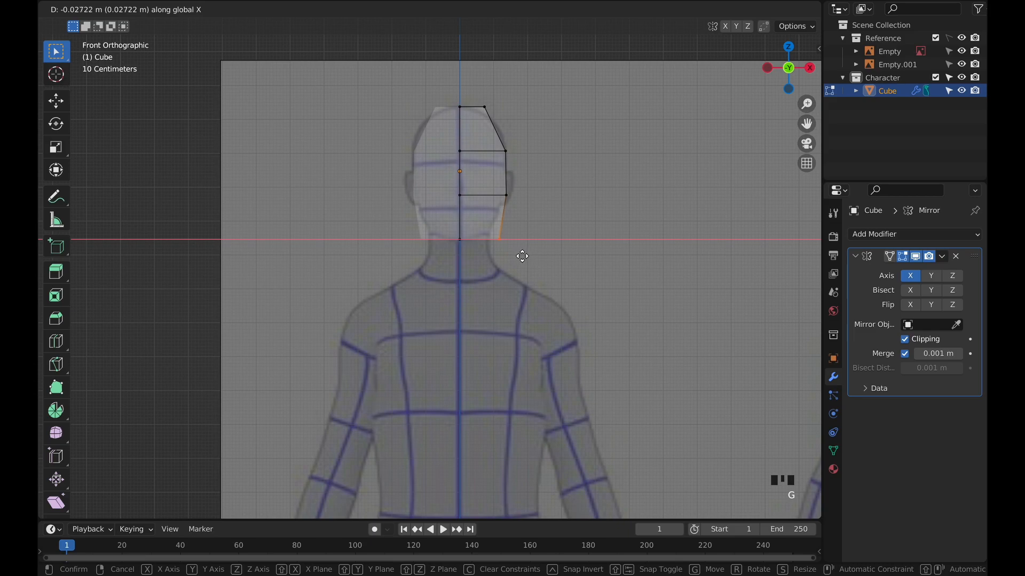
pyautogui.click(510, 254)
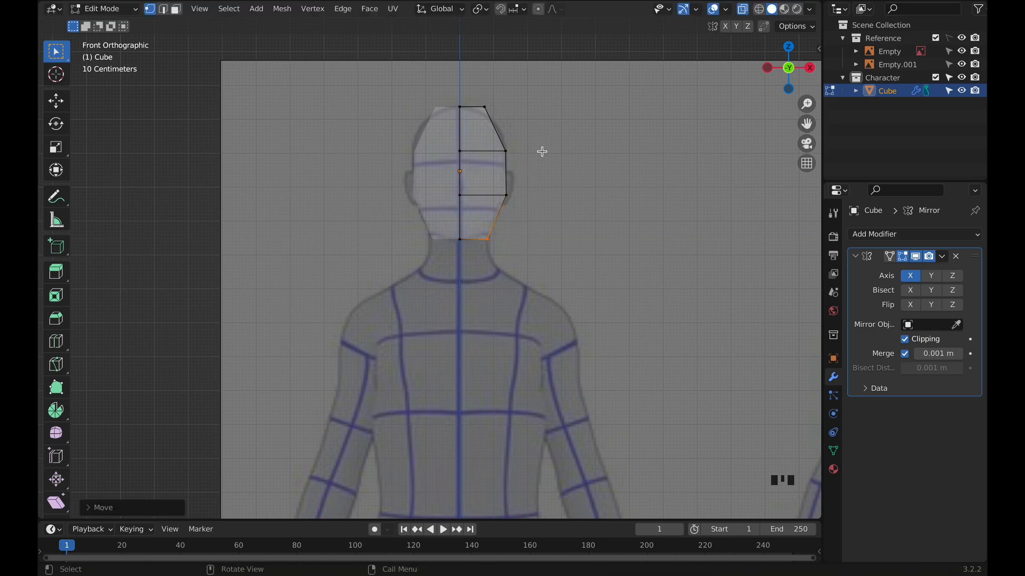
pyautogui.click(557, 159)
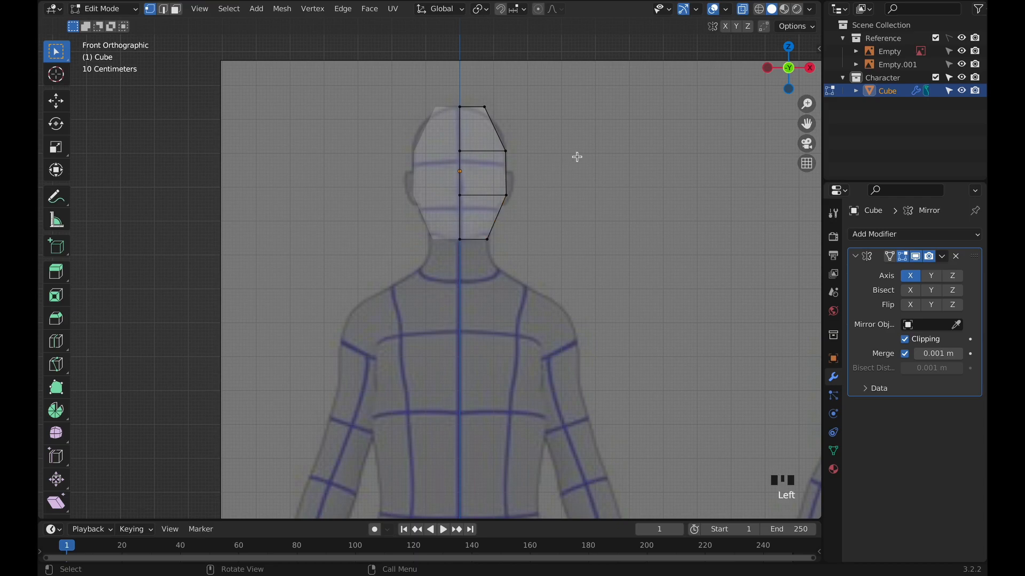
# In the right side view, move the cube's top back vertices about 0.086 m forward and its top front vertices about 0.1 m backward along Y.
pyautogui.moveTo(590, 172)
pyautogui.mouseDown(button='middle')
pyautogui.moveTo(555, 140)
pyautogui.moveTo(421, 179)
pyautogui.moveTo(427, 217)
pyautogui.moveTo(530, 202)
pyautogui.moveTo(584, 165)
pyautogui.mouseUp(button='middle')
pyautogui.press('KP_1')
pyautogui.press('KP_3')
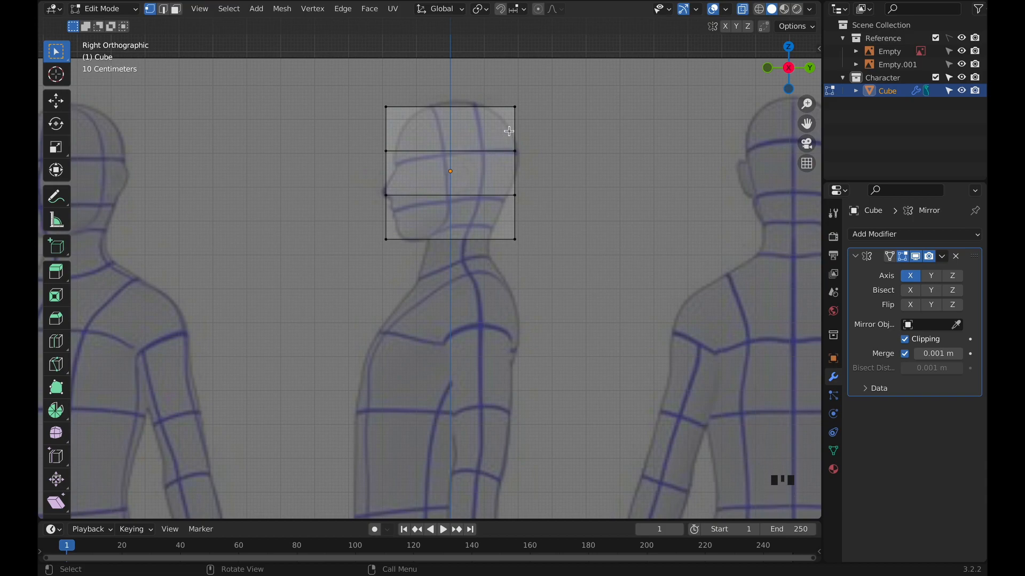
pyautogui.moveTo(504, 94); pyautogui.dragTo(544, 125)
pyautogui.press('g')
pyautogui.press('y')
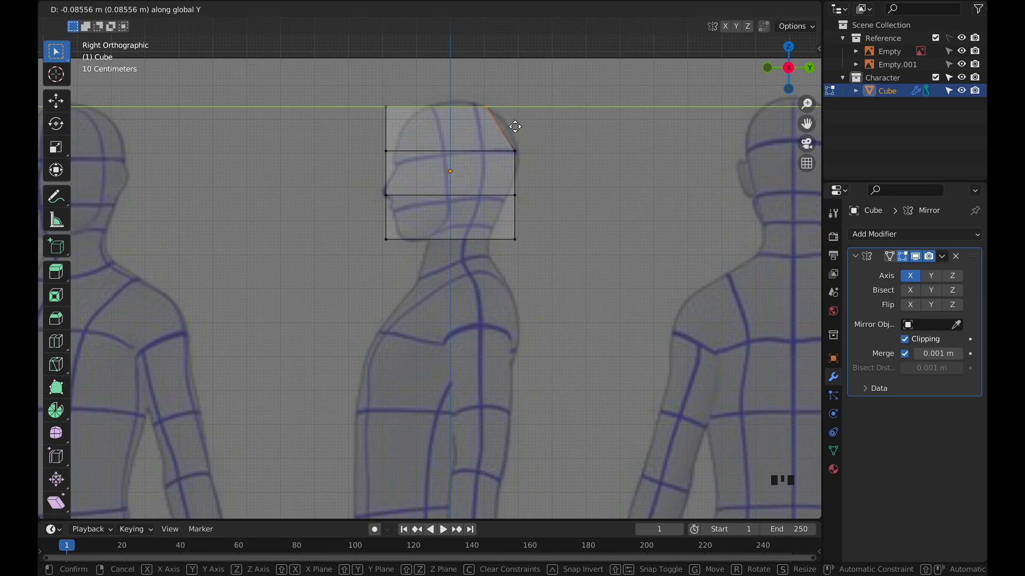
pyautogui.click(515, 126)
pyautogui.moveTo(366, 101); pyautogui.dragTo(407, 119)
pyautogui.press('g')
pyautogui.press('y')
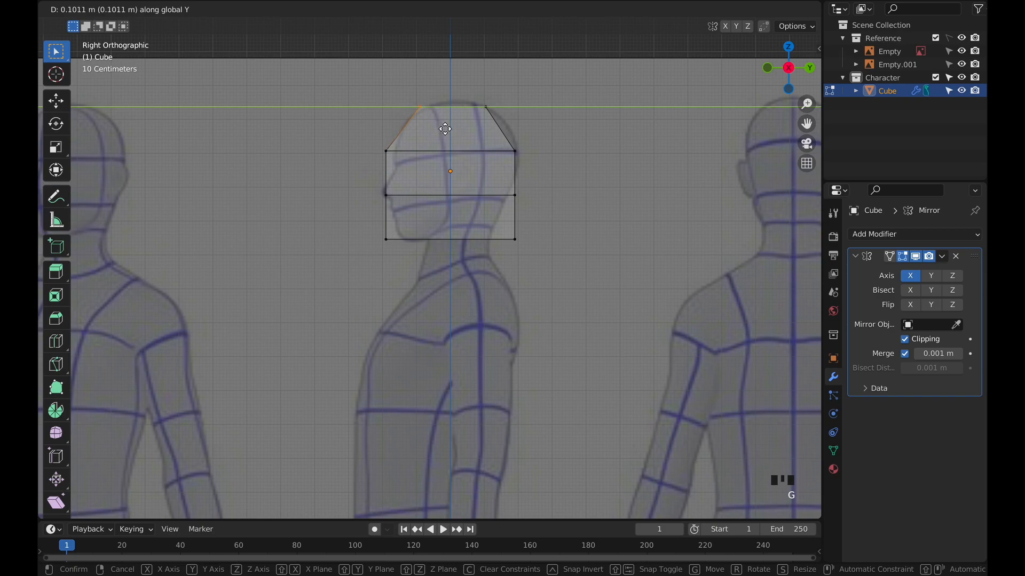
pyautogui.click(446, 130)
# Move the upper cut's front vertices backward along Y to the forehead, and its back vertices slightly outward to the skull outline.
pyautogui.moveTo(377, 139); pyautogui.dragTo(394, 159)
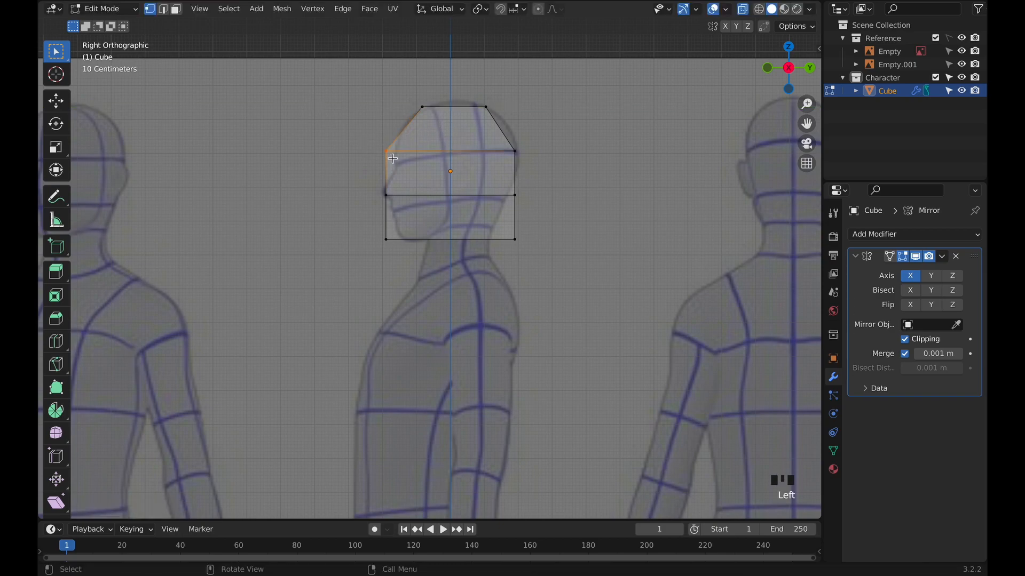
pyautogui.press('g')
pyautogui.press('y')
pyautogui.click(395, 159)
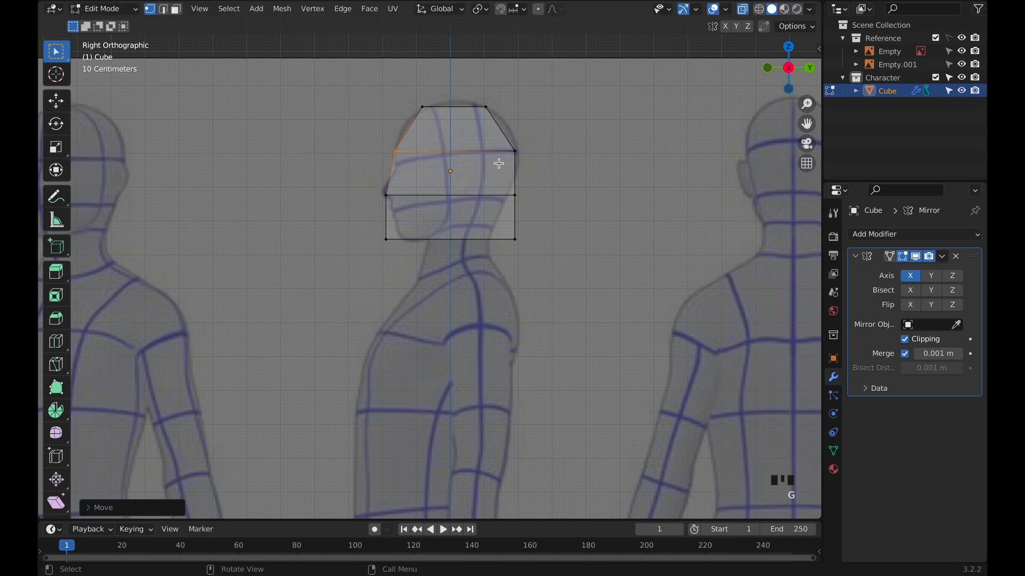
pyautogui.click(510, 149)
pyautogui.press('g')
pyautogui.press('y')
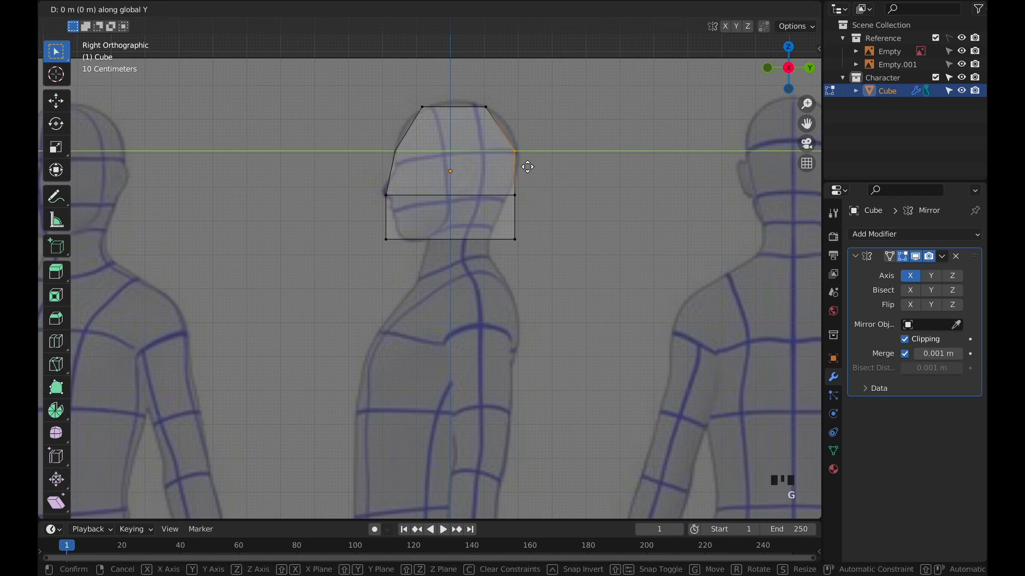
pyautogui.click(529, 167)
# Add a horizontal loop cut midway through the topmost section and move its back and front vertices outward along Y to the skull outline.
pyautogui.hotkey('ctrl', 'r')
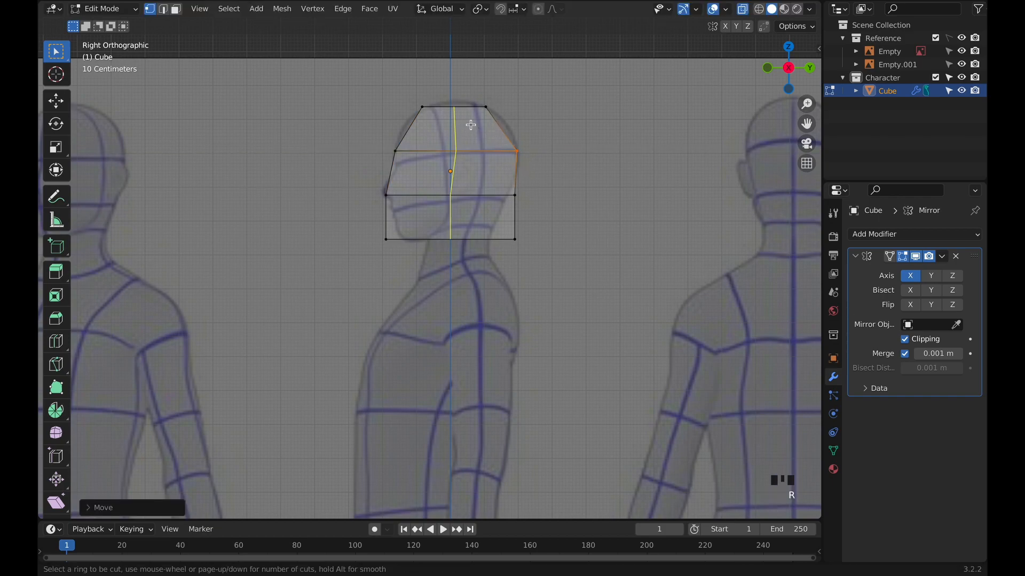
pyautogui.click(502, 126)
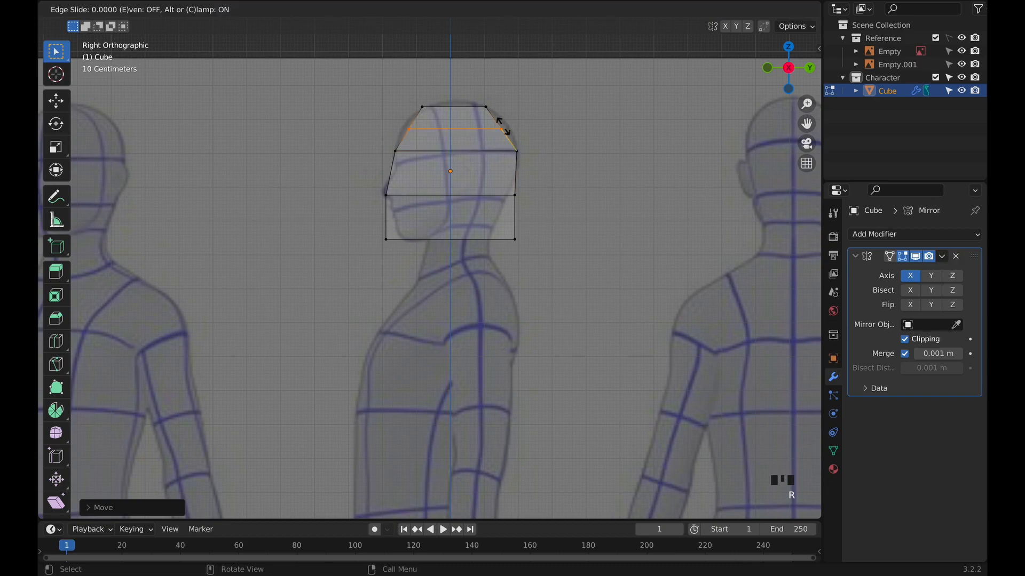
pyautogui.click(503, 126)
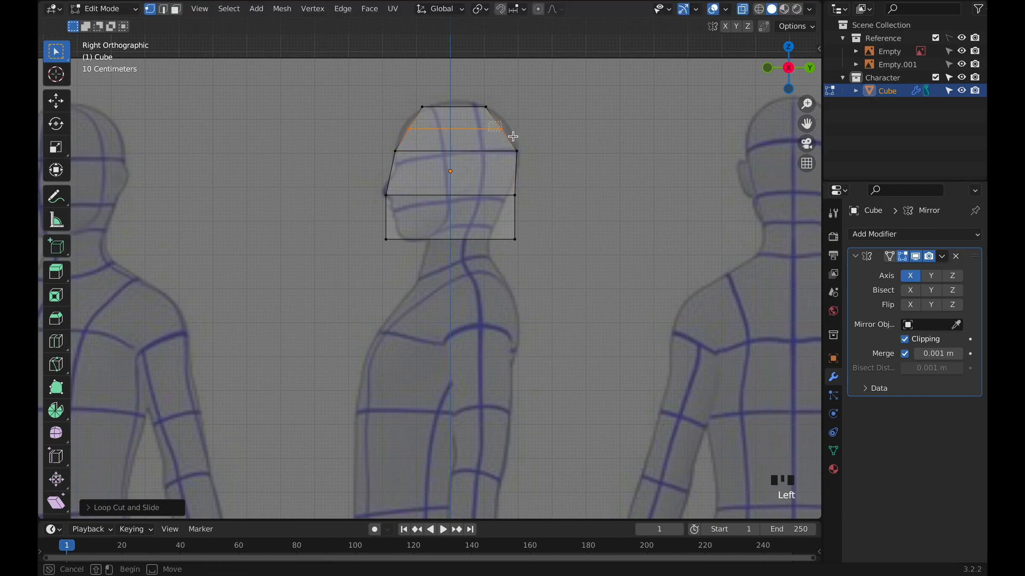
pyautogui.click(506, 130)
pyautogui.press('g')
pyautogui.press('y')
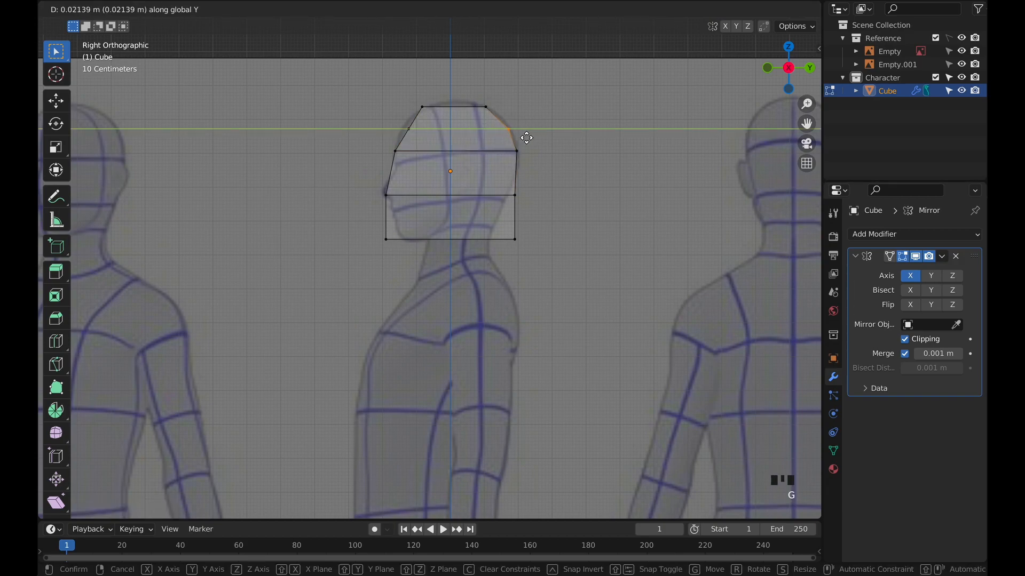
pyautogui.click(522, 137)
pyautogui.click(411, 131)
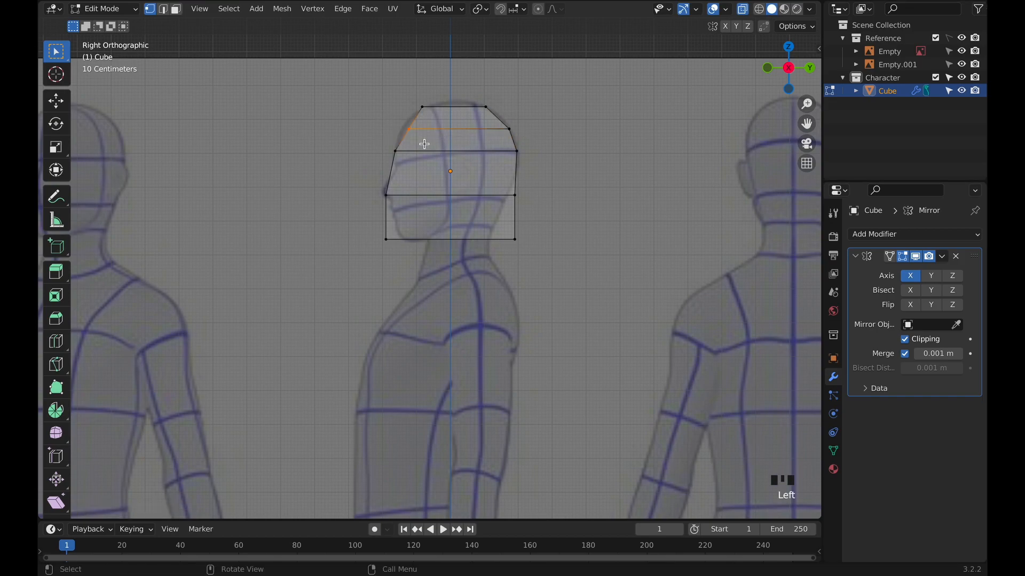
pyautogui.press('g')
pyautogui.press('y')
pyautogui.click(417, 143)
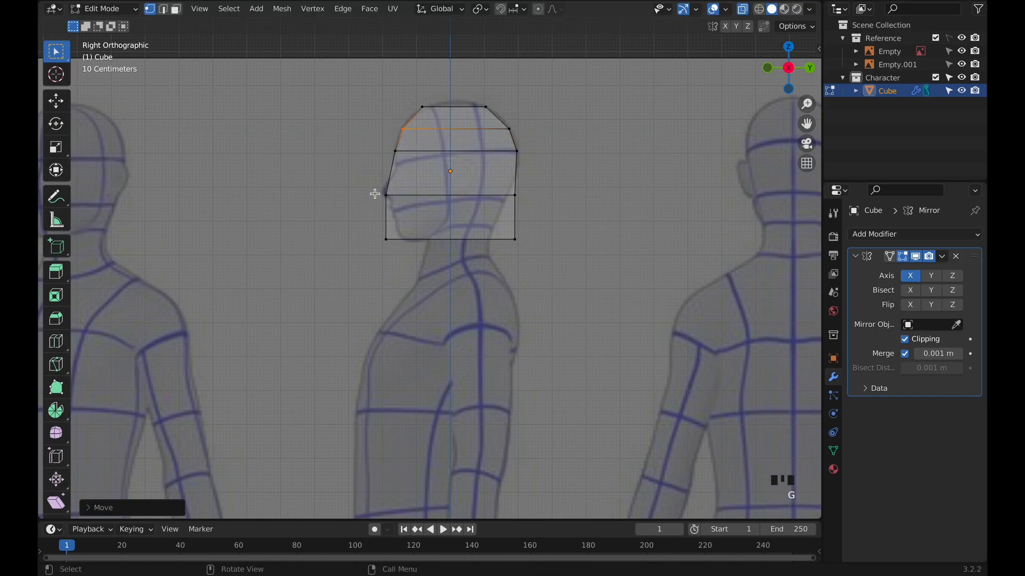
# Move the lower cut's back vertices and the bottom back vertices forward along Y to the nape outline.
pyautogui.click(540, 208)
pyautogui.press('g')
pyautogui.press('y')
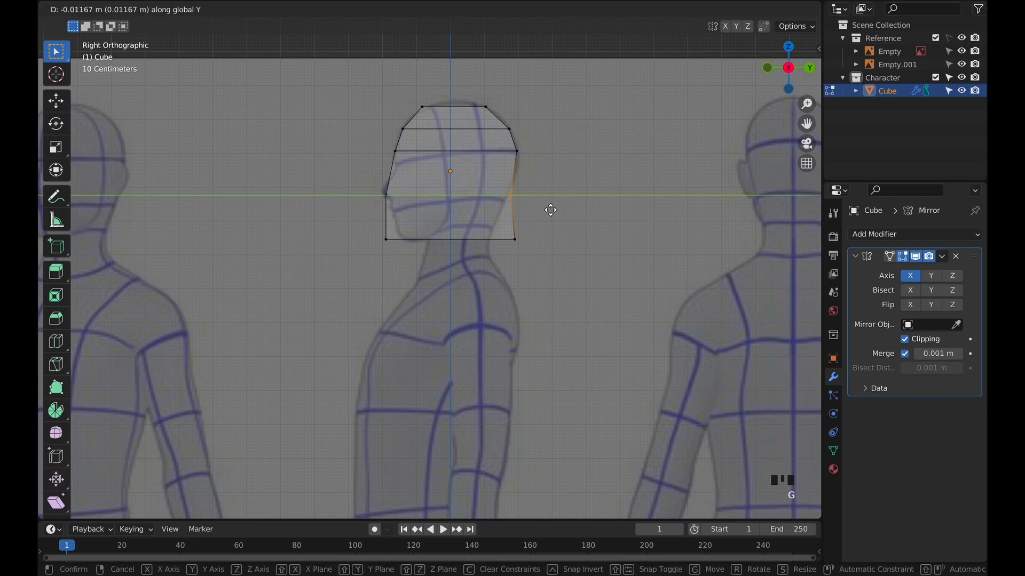
pyautogui.click(545, 210)
pyautogui.click(515, 240)
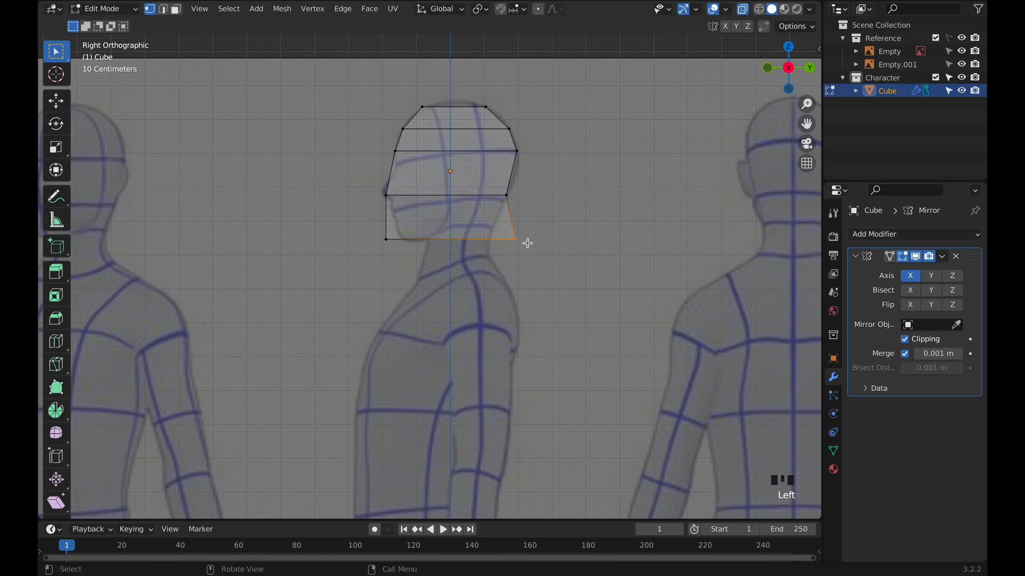
pyautogui.press('g')
pyautogui.press('y')
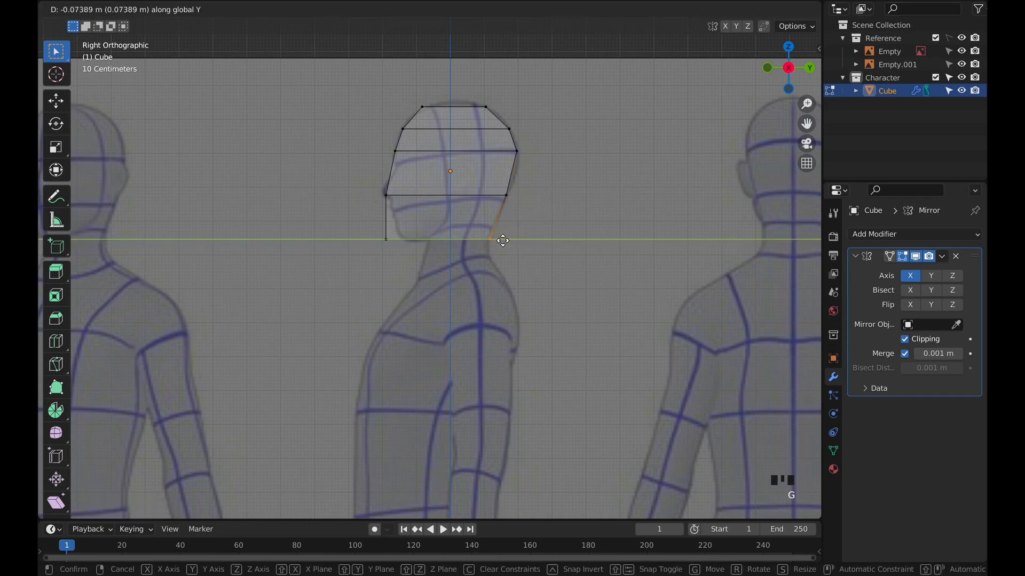
pyautogui.click(501, 241)
# Move the bottom front vertices about 0.047 m backward along Y to the chin outline, and nudge all the bottom vertices slightly.
pyautogui.click(410, 246)
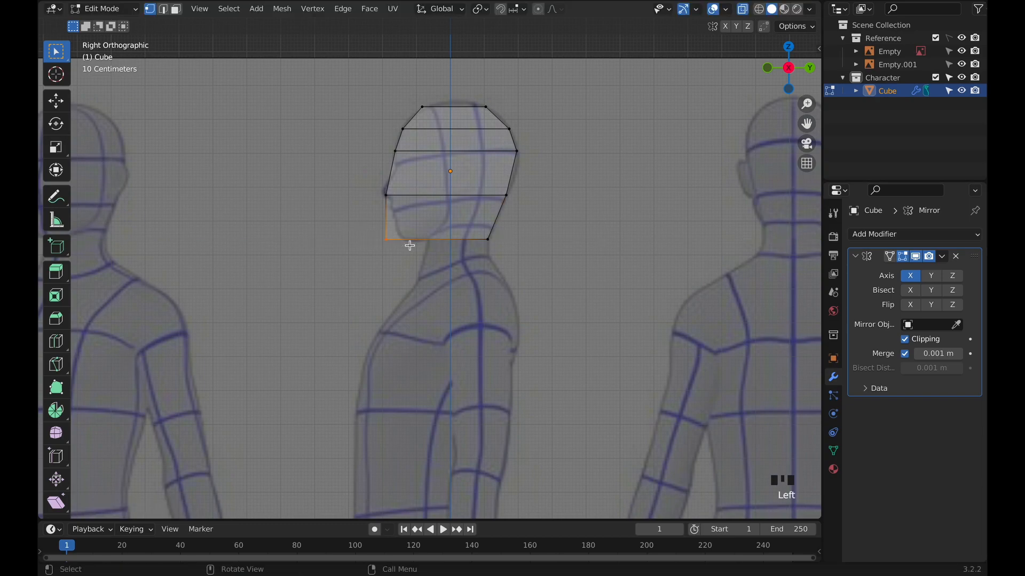
pyautogui.press('g')
pyautogui.press('y')
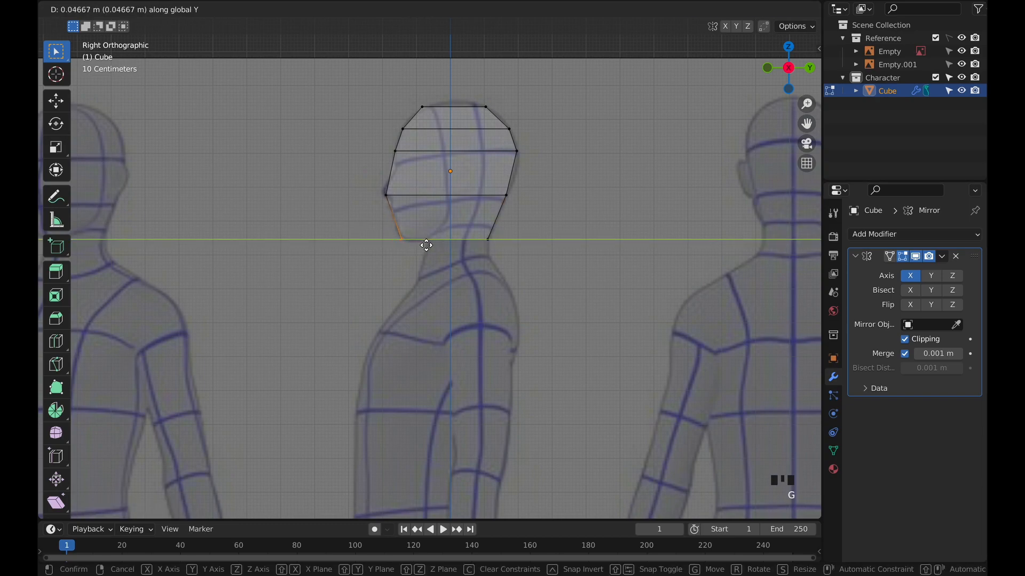
pyautogui.click(455, 250)
pyautogui.keyDown('shift'); pyautogui.click(521, 245); pyautogui.keyUp('shift')
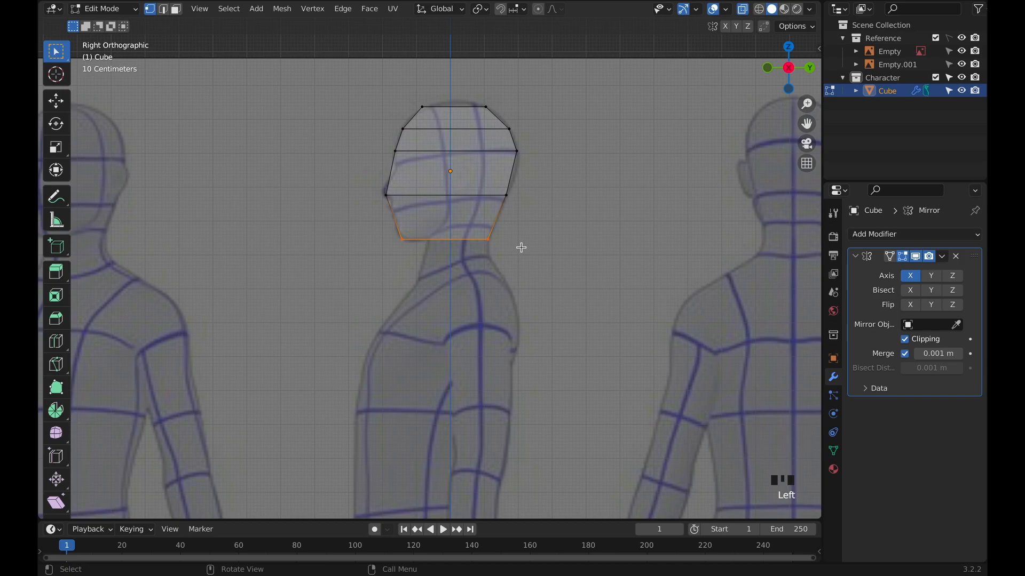
pyautogui.press('g')
pyautogui.click(521, 248)
# Move the lower cut's back centre vertex slightly outward along Y to round the back of the head.
pyautogui.moveTo(590, 231); pyautogui.dragTo(473, 194, button='middle')
pyautogui.click(469, 186)
pyautogui.press('g')
pyautogui.press('y')
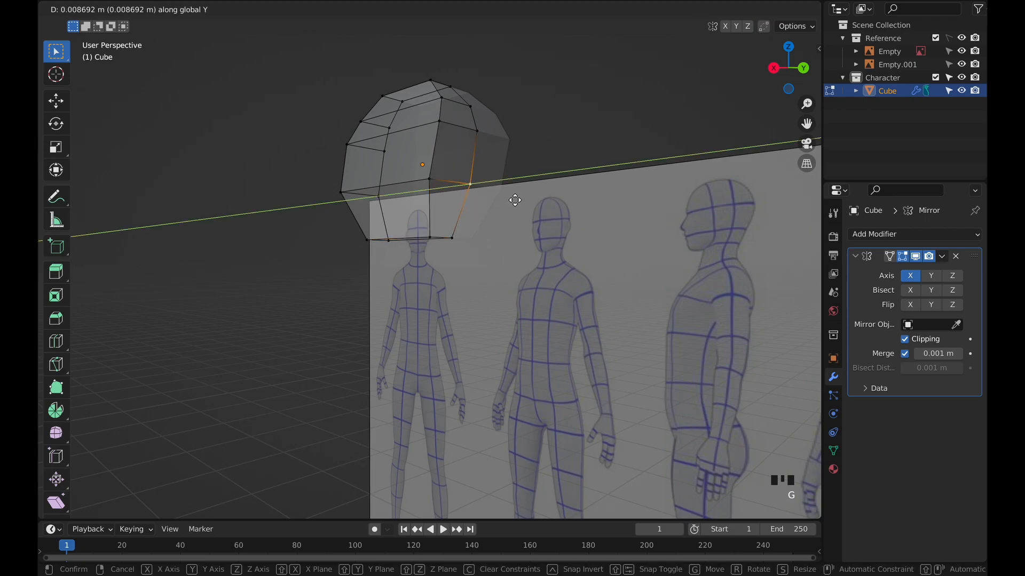
pyautogui.click(513, 200)
# Turn on X-ray display in the front view and return the head to Edit Mode.
pyautogui.moveTo(514, 199); pyautogui.dragTo(679, 181, button='middle')
pyautogui.press('KP_1')
pyautogui.press('Tab')
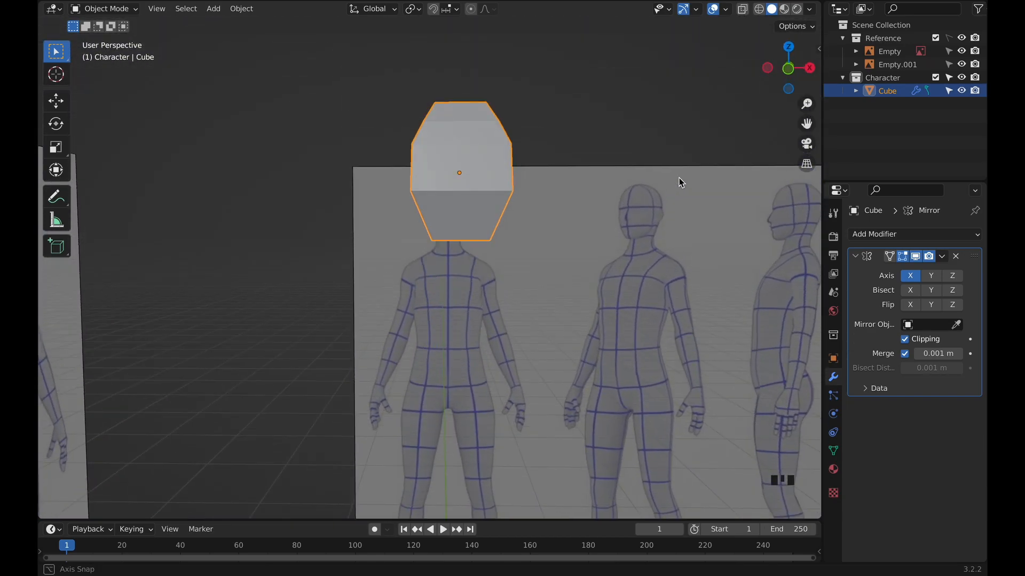
pyautogui.press('KP_1')
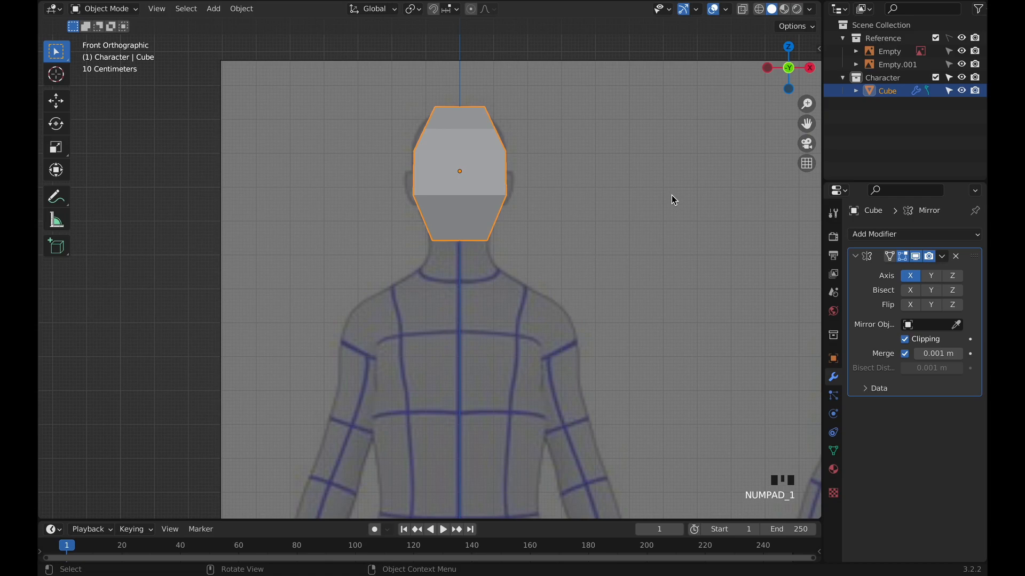
pyautogui.click(745, 11)
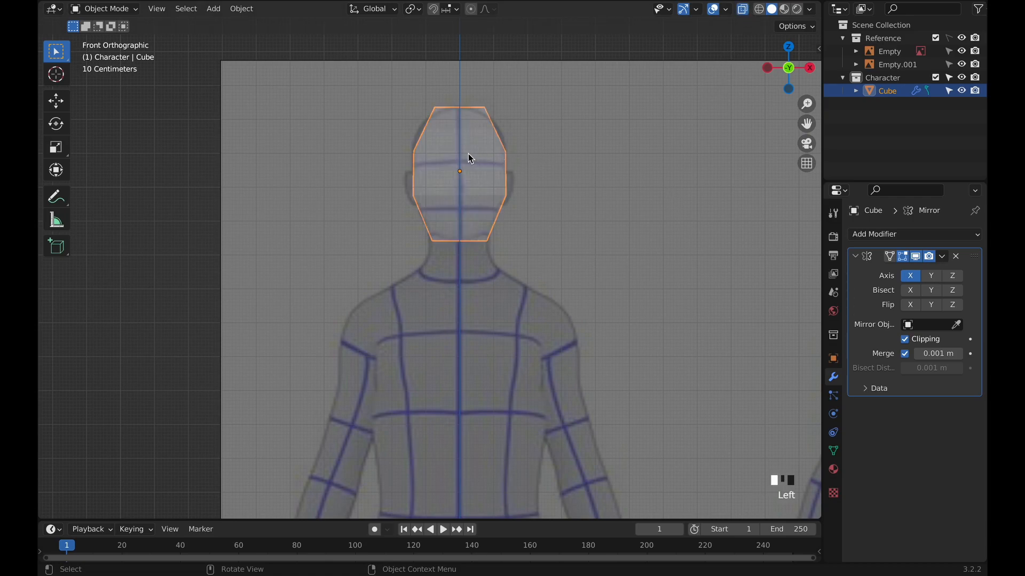
pyautogui.press('r')
pyautogui.press('Tab')
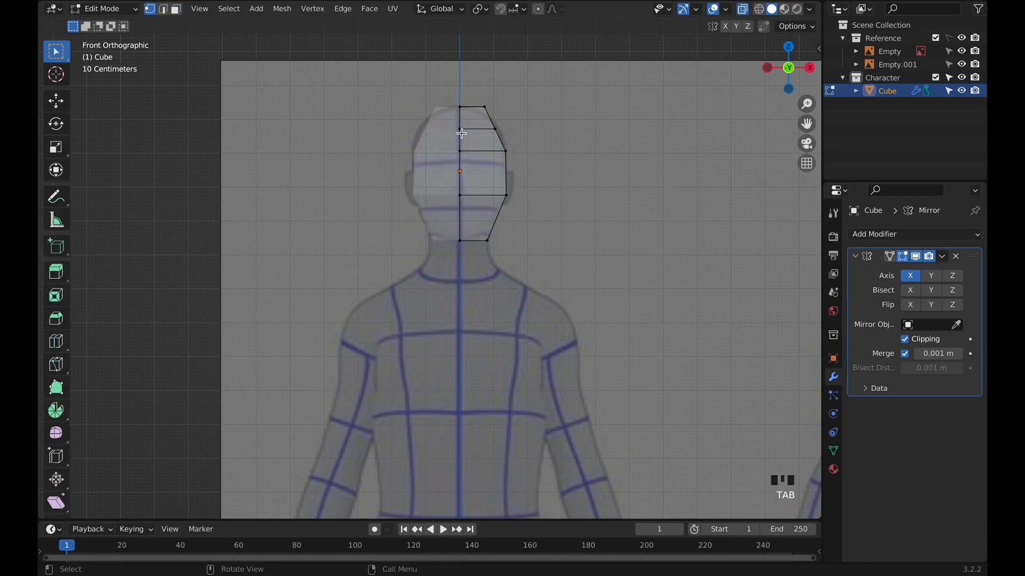
pyautogui.moveTo(576, 141); pyautogui.dragTo(571, 137, button='middle')
pyautogui.press('KP_1')
# Move the head's top outer vertices inward and down about 0.02 m, and the next row's outer vertices slightly outward to the skull outline.
pyautogui.click(483, 106)
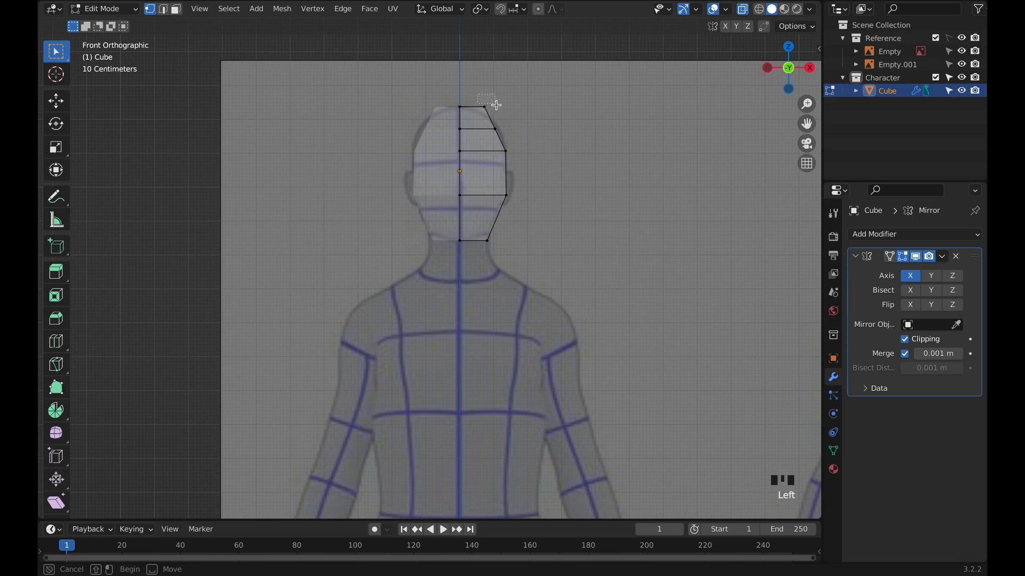
pyautogui.press('g')
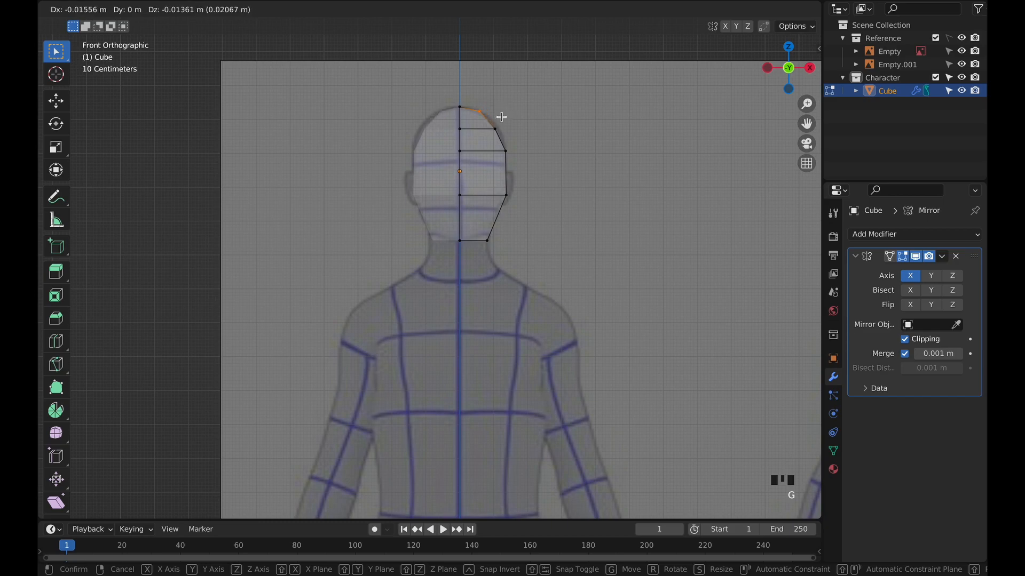
pyautogui.click(501, 116)
pyautogui.click(498, 130)
pyautogui.press('g')
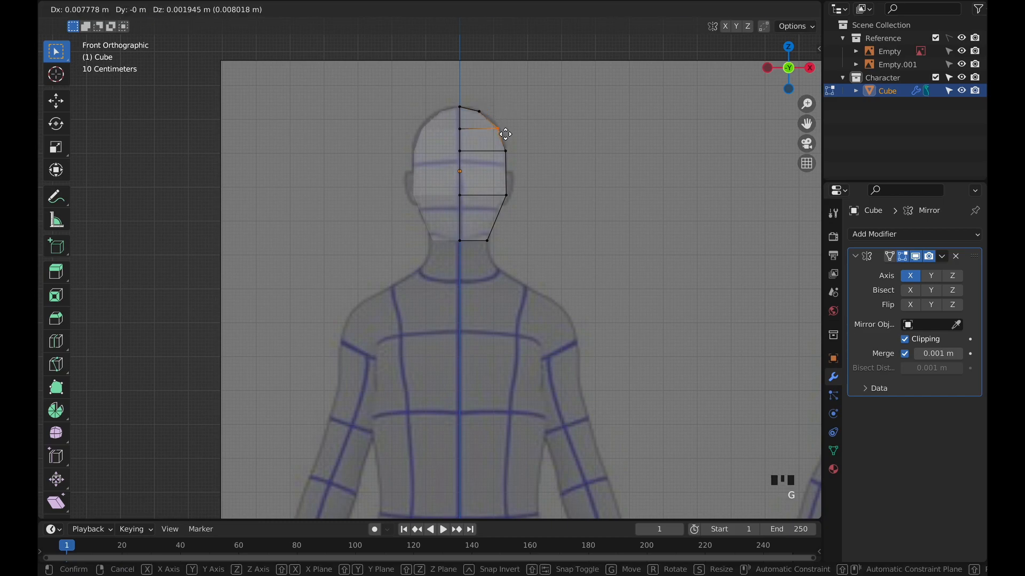
pyautogui.click(505, 134)
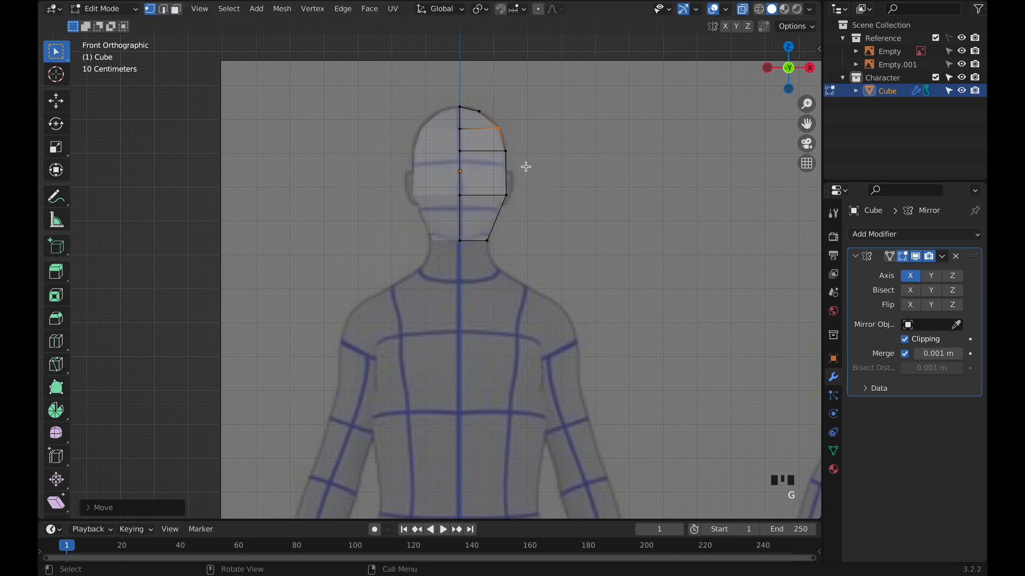
pyautogui.click(535, 202)
pyautogui.moveTo(536, 201)
pyautogui.mouseDown(button='middle')
pyautogui.moveTo(485, 212)
pyautogui.moveTo(517, 201)
pyautogui.mouseUp(button='middle')
pyautogui.press('KP_1')
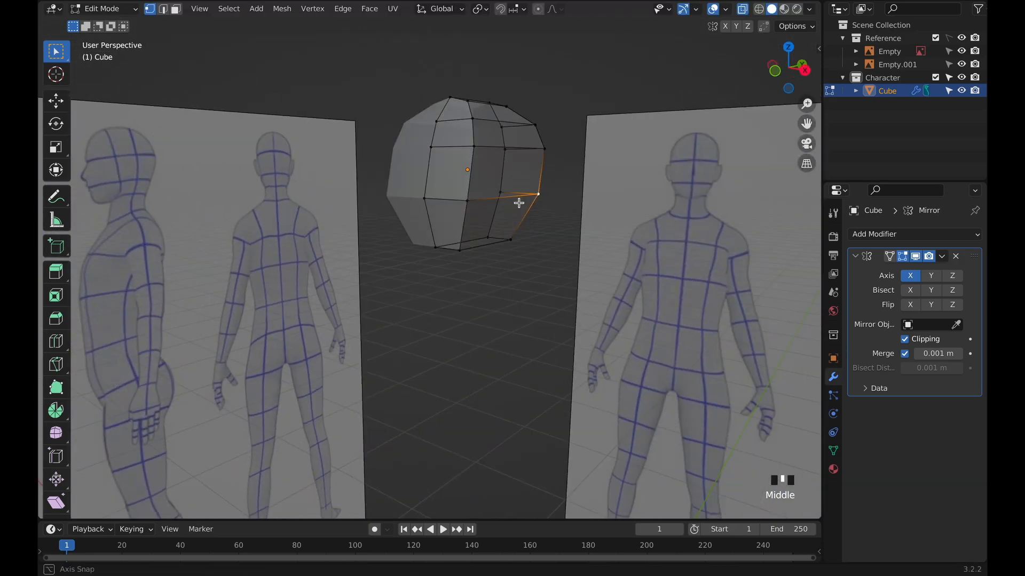
pyautogui.press('KP_1')
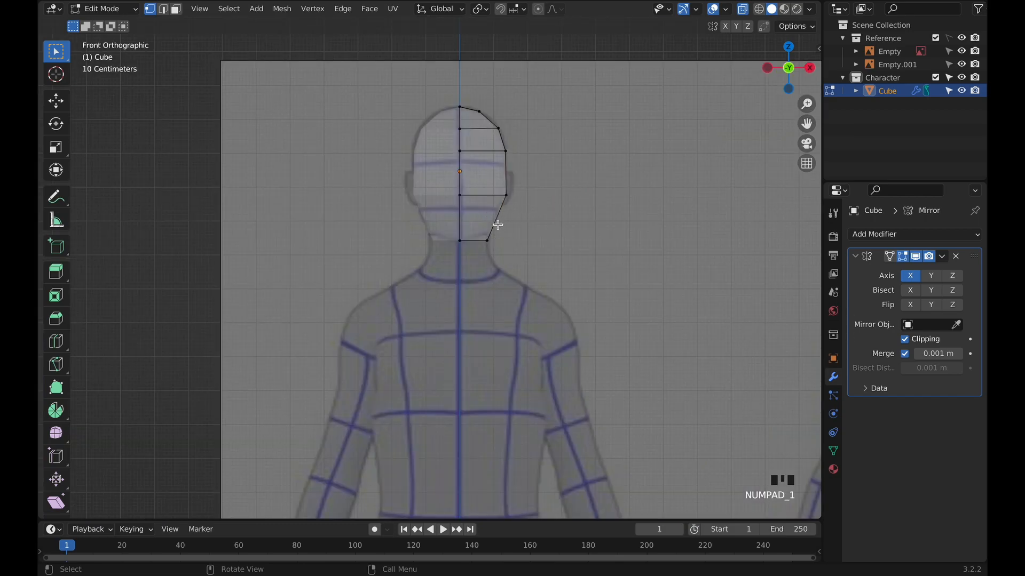
# Leave Edit Mode and set the front reference image's opacity to 0.1.
pyautogui.press('Tab')
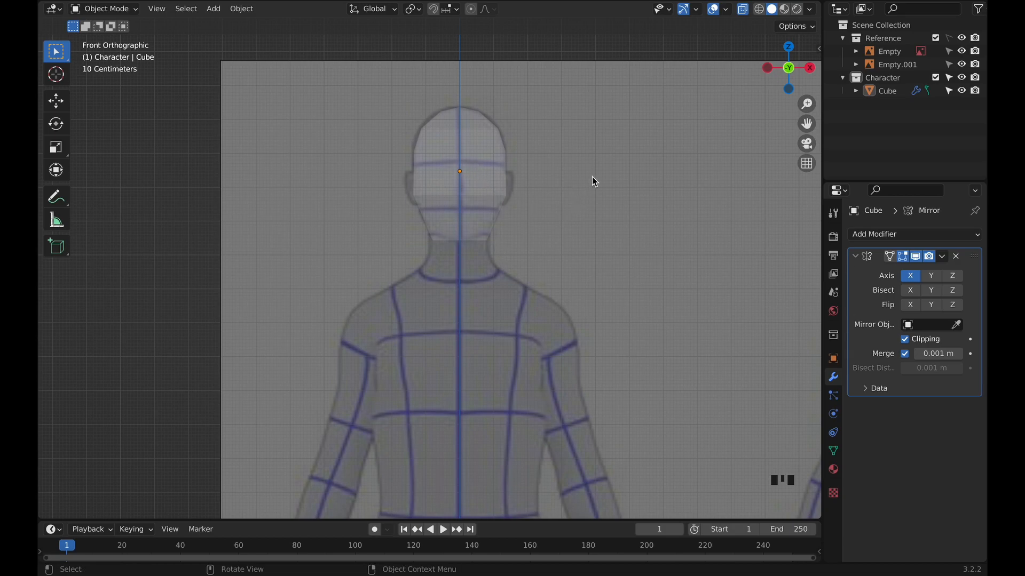
pyautogui.scroll(-3, 593, 178)
pyautogui.moveTo(593, 178); pyautogui.dragTo(654, 181, button='middle')
pyautogui.press('KP_1')
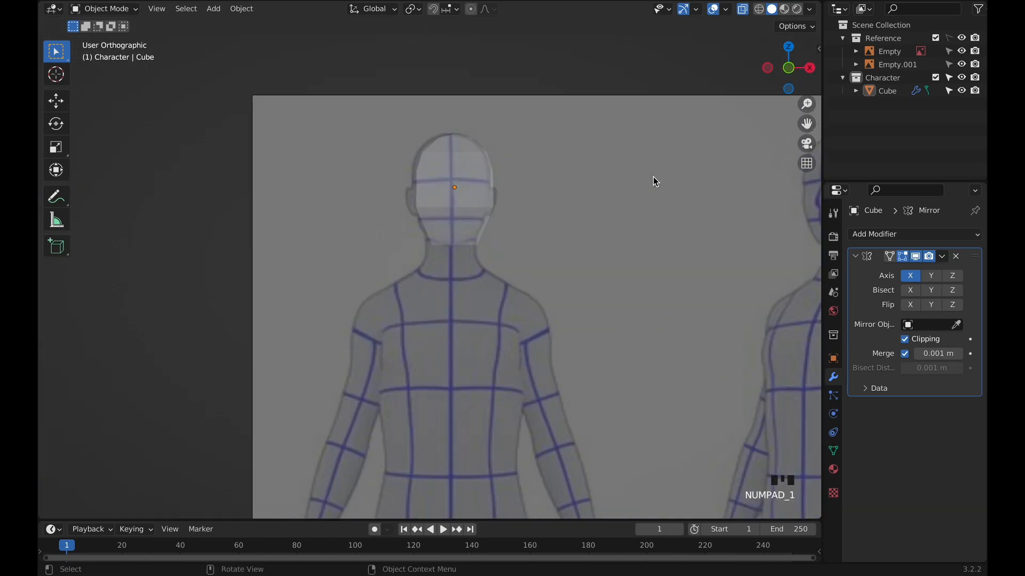
pyautogui.click(891, 51)
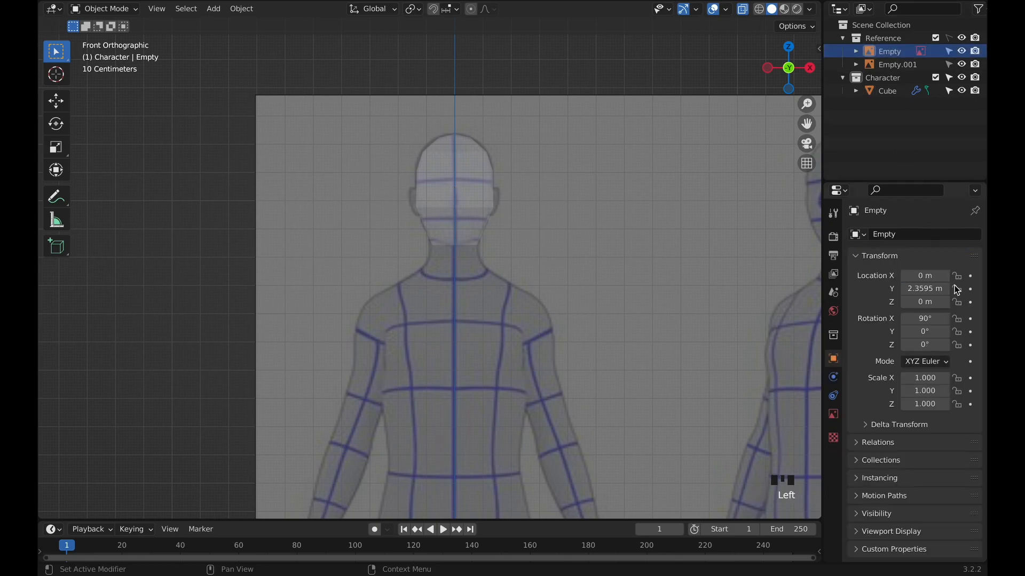
pyautogui.click(833, 414)
pyautogui.moveTo(924, 389); pyautogui.dragTo(908, 389)
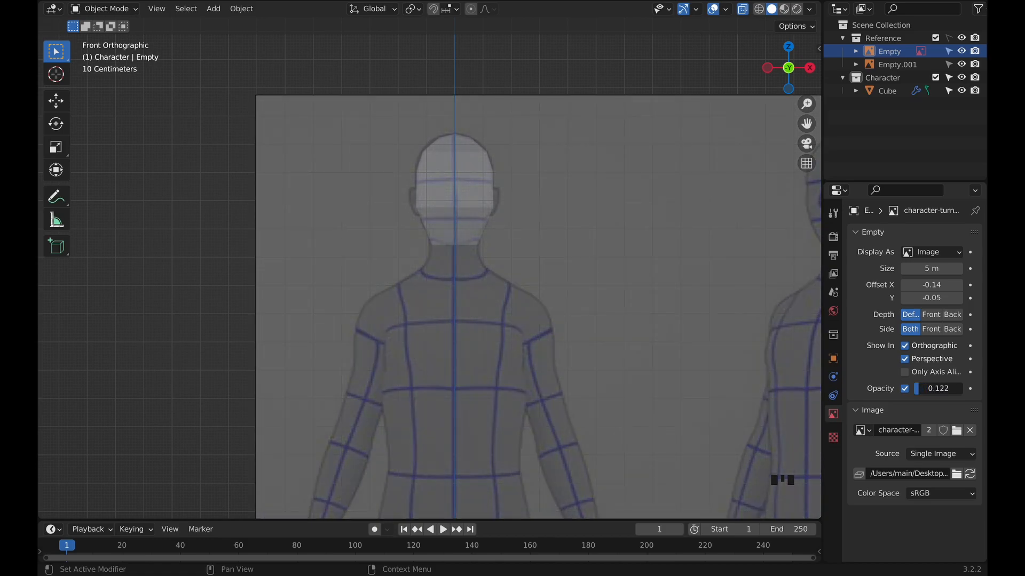
pyautogui.click(925, 389)
pyautogui.press('BackSpace')
pyautogui.write('.1')
pyautogui.press('Return')
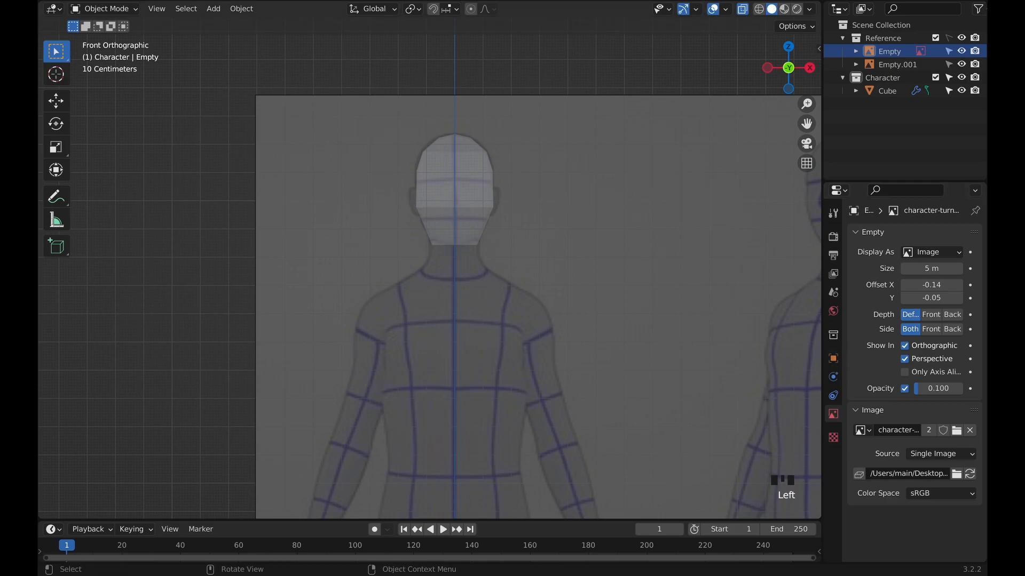
# Switch the viewport to Material Preview shading and select the head in Object Mode.
pyautogui.click(783, 10)
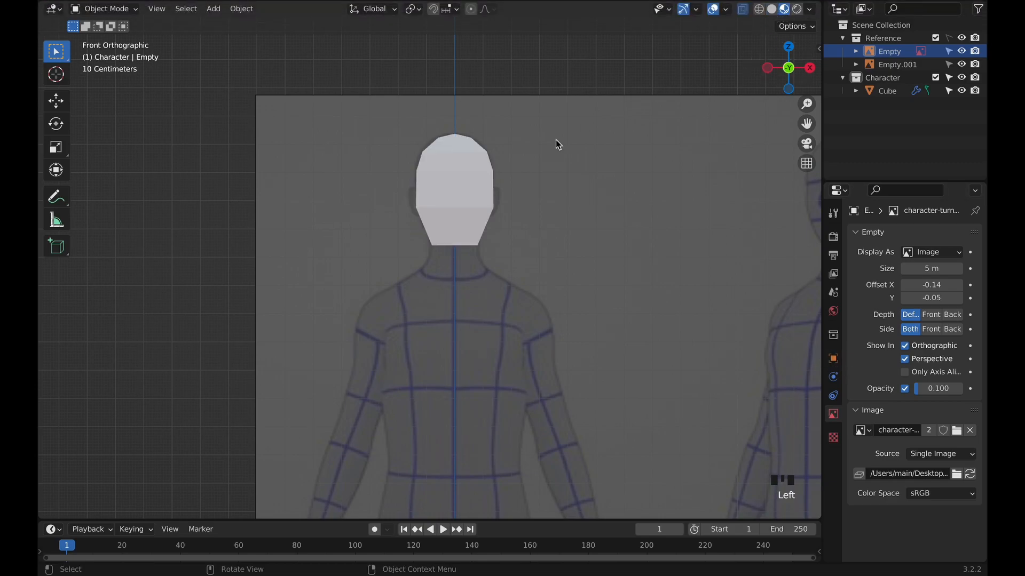
pyautogui.click(485, 184)
pyautogui.press('Tab')
pyautogui.press('Tab')
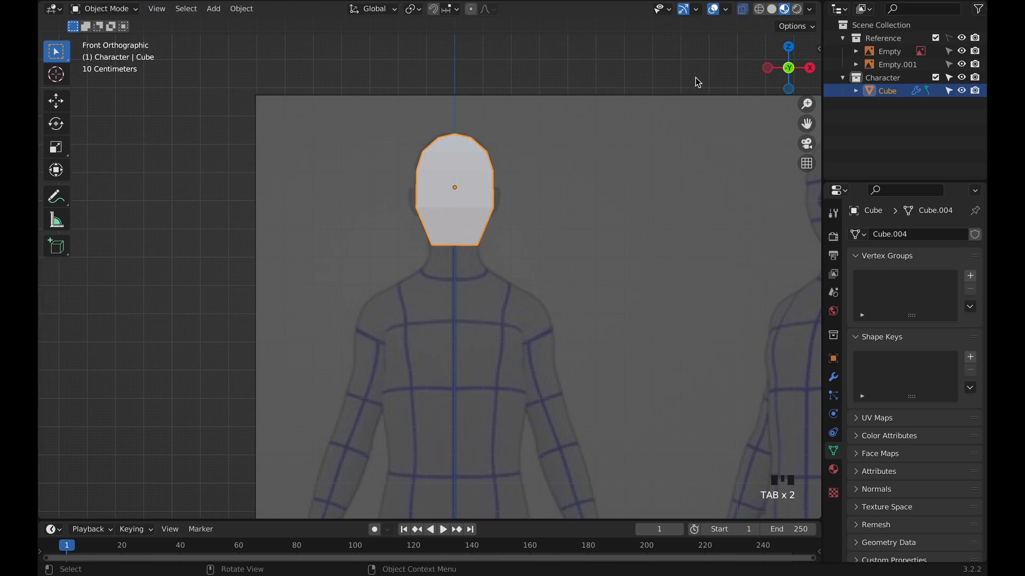
# Add a new mesh cube for the torso and scale it down uniformly to slightly more than the torso's width.
pyautogui.keyDown('shift'); pyautogui.moveTo(506, 268); pyautogui.dragTo(513, 249, button='middle'); pyautogui.keyUp('shift')
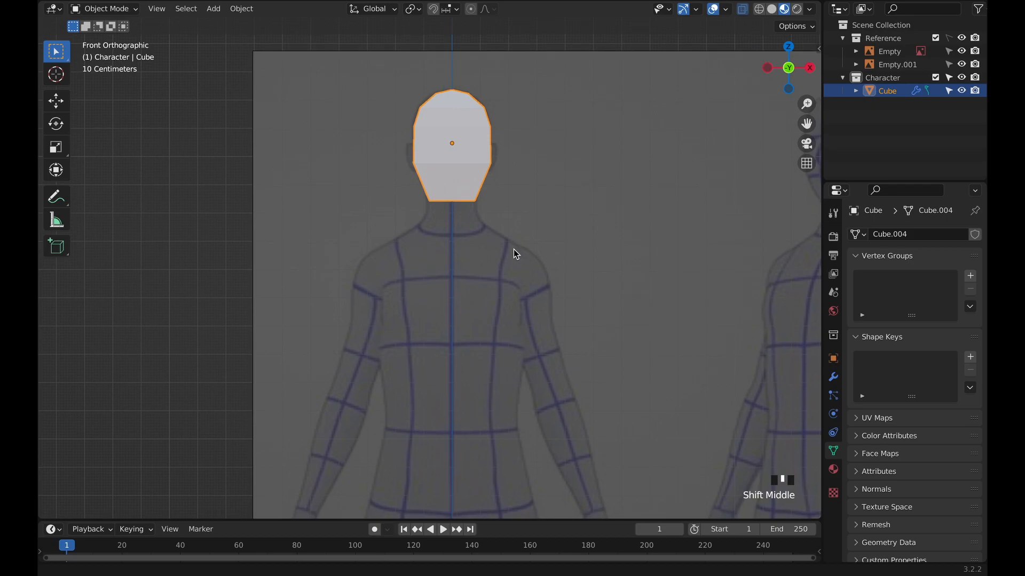
pyautogui.scroll(-3, 514, 249)
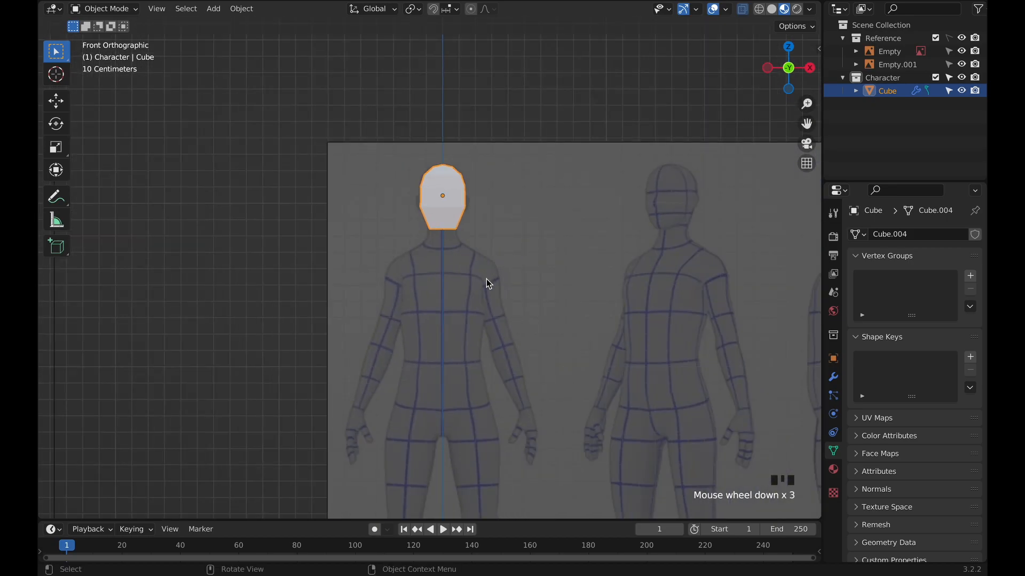
pyautogui.hotkey('shift', 'a')
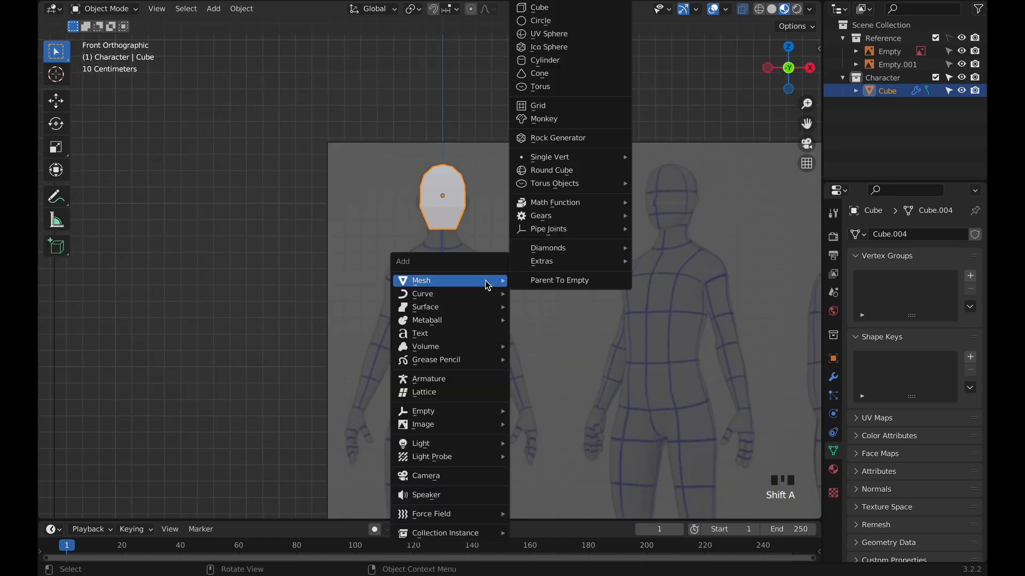
pyautogui.click(556, 10)
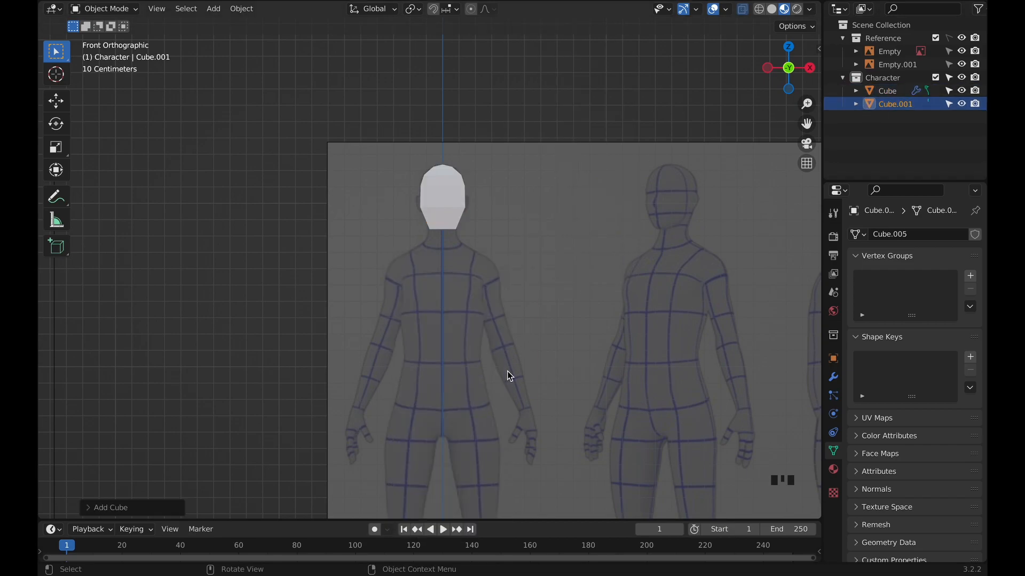
pyautogui.scroll(-1, 517, 383)
pyautogui.scroll(-2, 516, 383)
pyautogui.press('s')
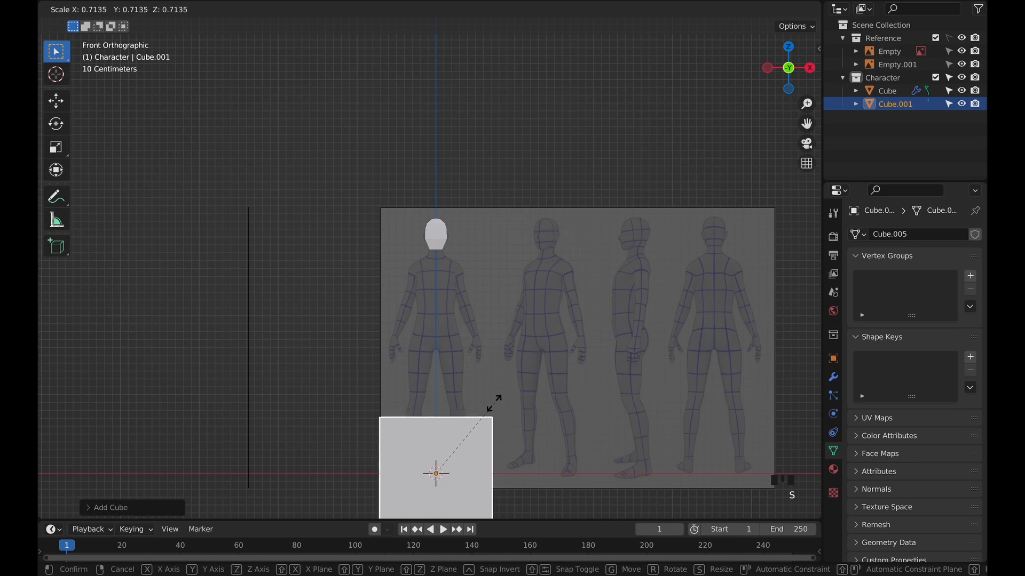
pyautogui.click(469, 431)
# Move the new cube up along Z until it covers the lower torso in the front reference.
pyautogui.press('g')
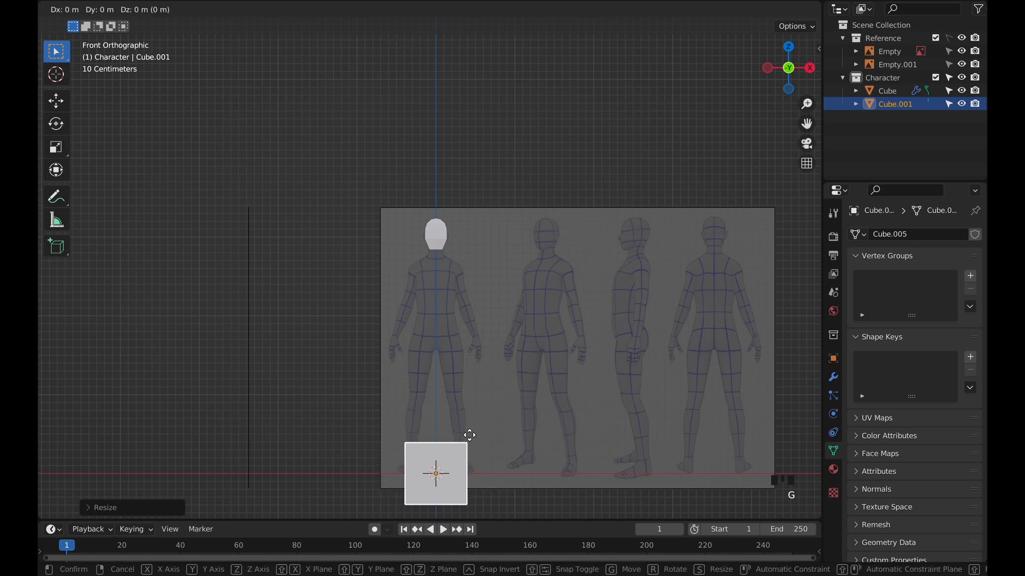
pyautogui.press('z')
pyautogui.click(469, 275)
pyautogui.scroll(4, 470, 277)
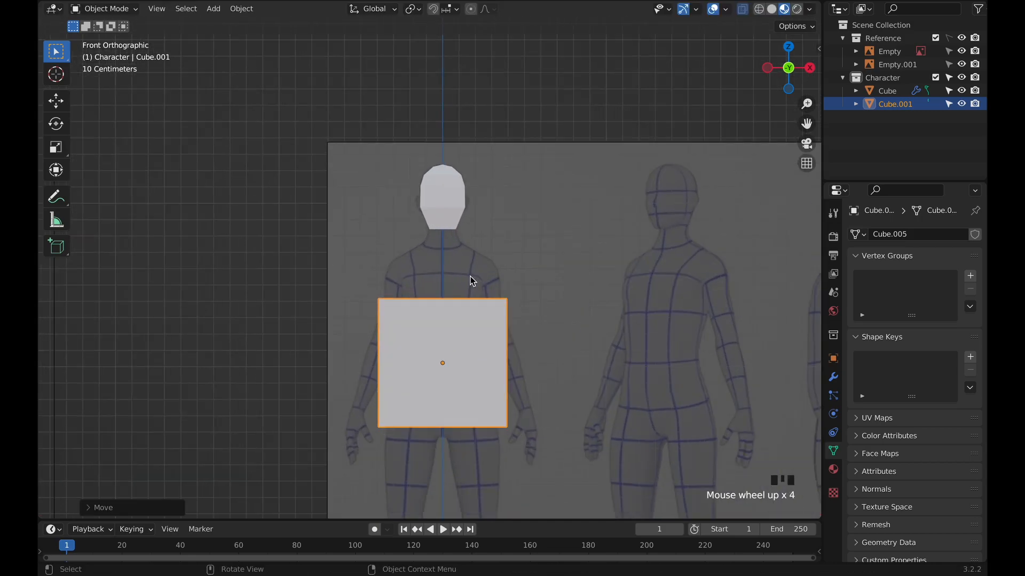
# Switch to Solid shading and raise the cube's top vertices along Z to the upper neck in the front reference.
pyautogui.press('Tab')
pyautogui.keyDown('shift'); pyautogui.moveTo(531, 336); pyautogui.dragTo(540, 290, button='middle'); pyautogui.keyUp('shift')
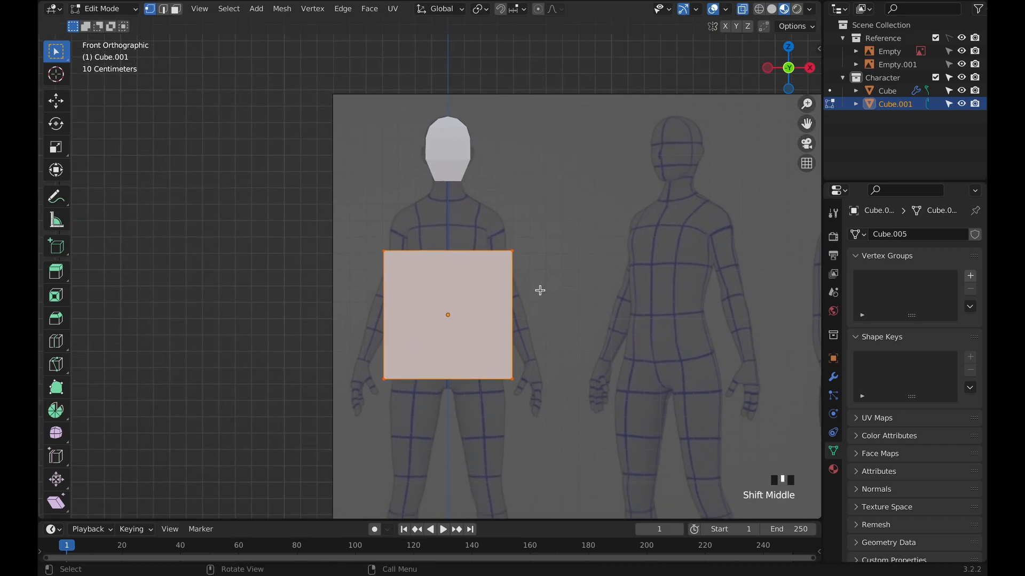
pyautogui.click(770, 13)
pyautogui.scroll(1, 529, 237)
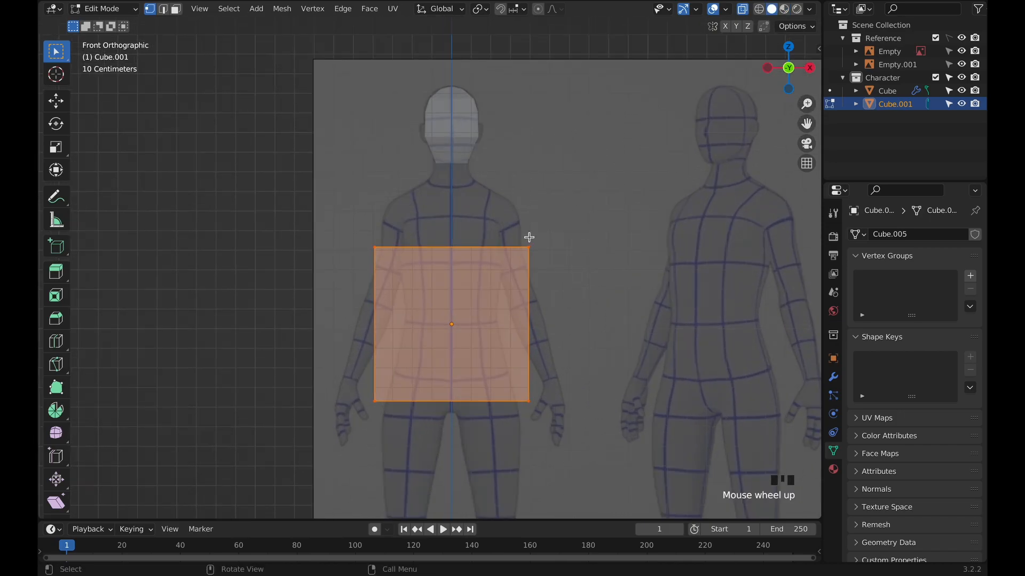
pyautogui.moveTo(323, 213); pyautogui.dragTo(591, 257)
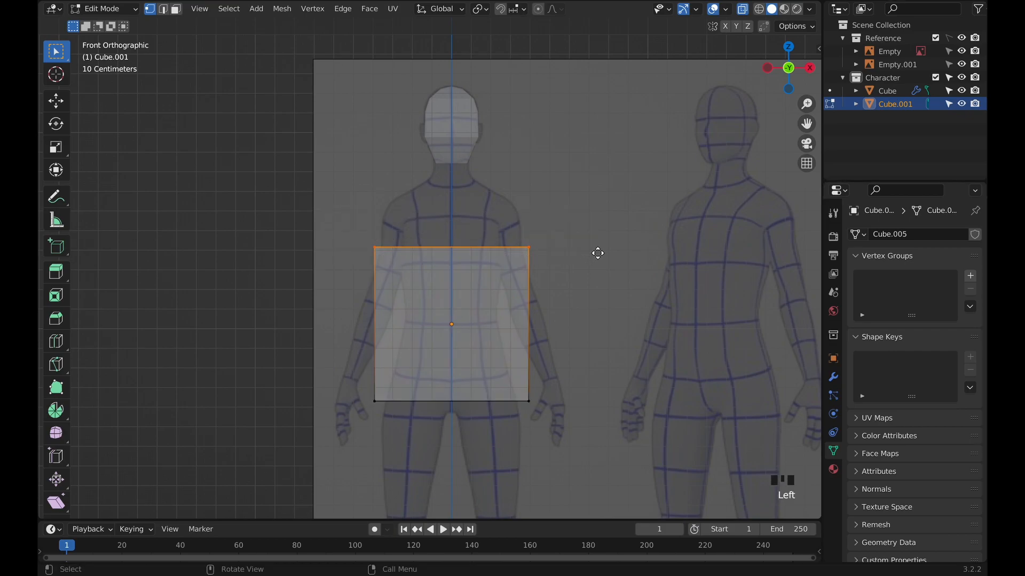
pyautogui.press('g')
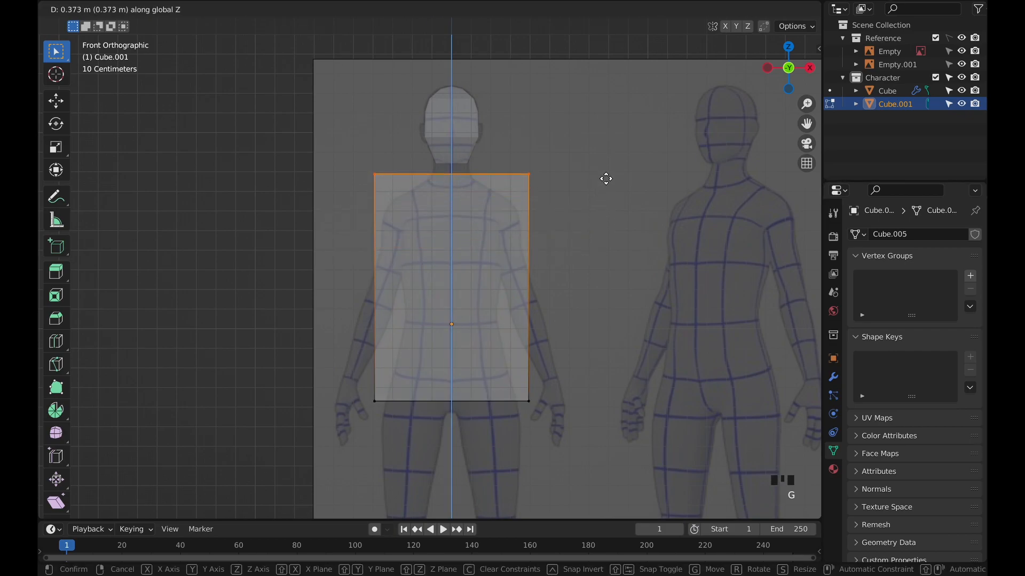
pyautogui.click(609, 168)
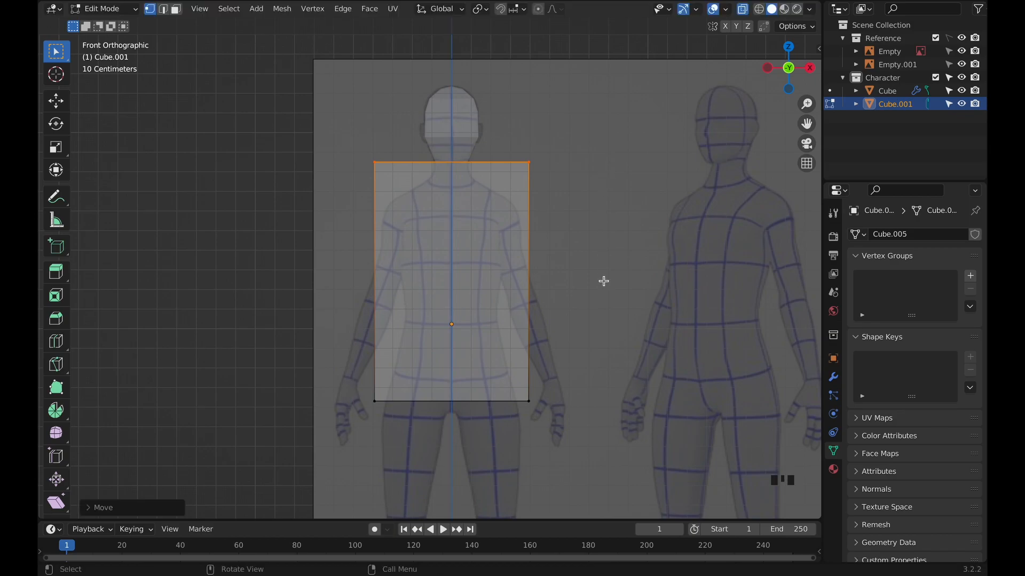
# In Object Mode, scale the block down uniformly to less than half its size and move it up along Z to the neck.
pyautogui.press('Tab')
pyautogui.press('s')
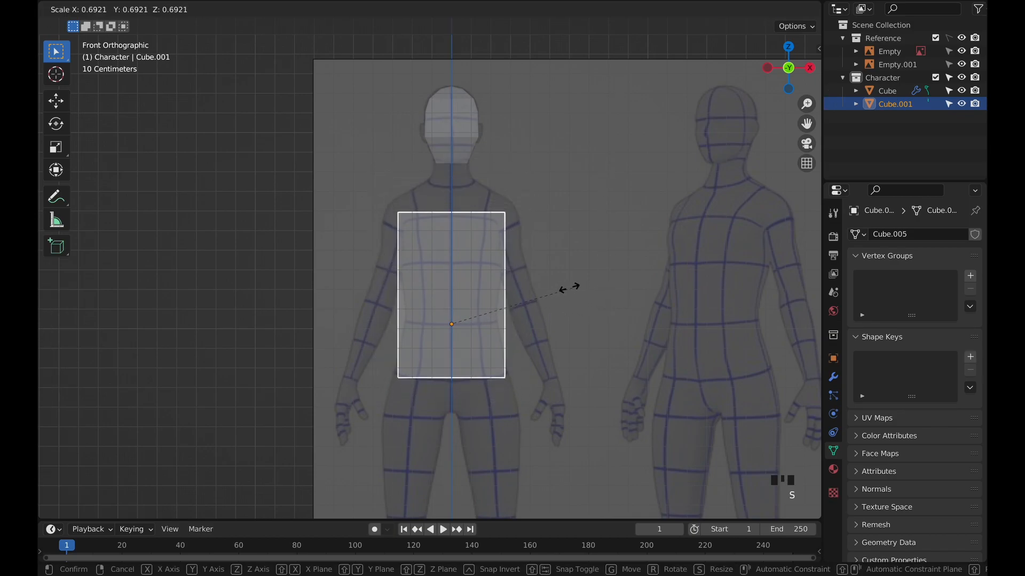
pyautogui.click(535, 302)
pyautogui.press('g')
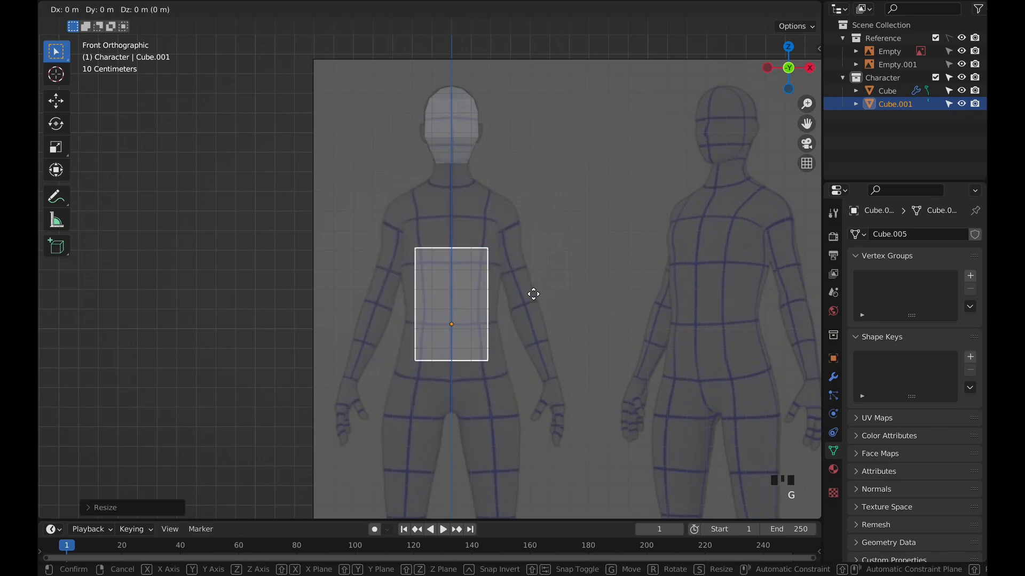
pyautogui.press('z')
pyautogui.click(540, 219)
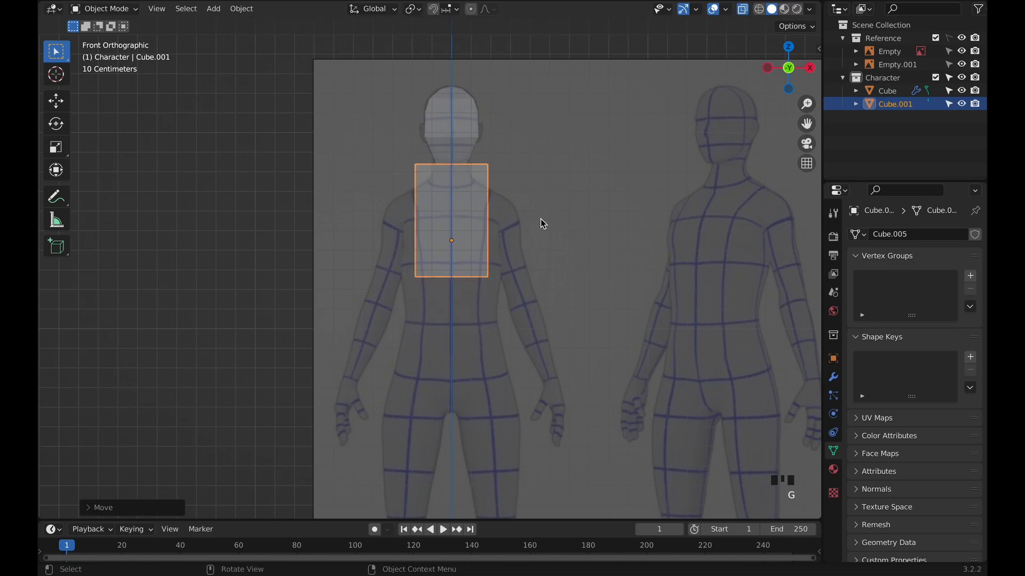
# In Edit Mode, raise the block's bottom vertices along Z to the base of the neck.
pyautogui.scroll(2, 542, 218)
pyautogui.keyDown('shift'); pyautogui.moveTo(555, 219); pyautogui.dragTo(572, 245, button='middle'); pyautogui.keyUp('shift')
pyautogui.press('Tab')
pyautogui.click(373, 184)
pyautogui.press('g')
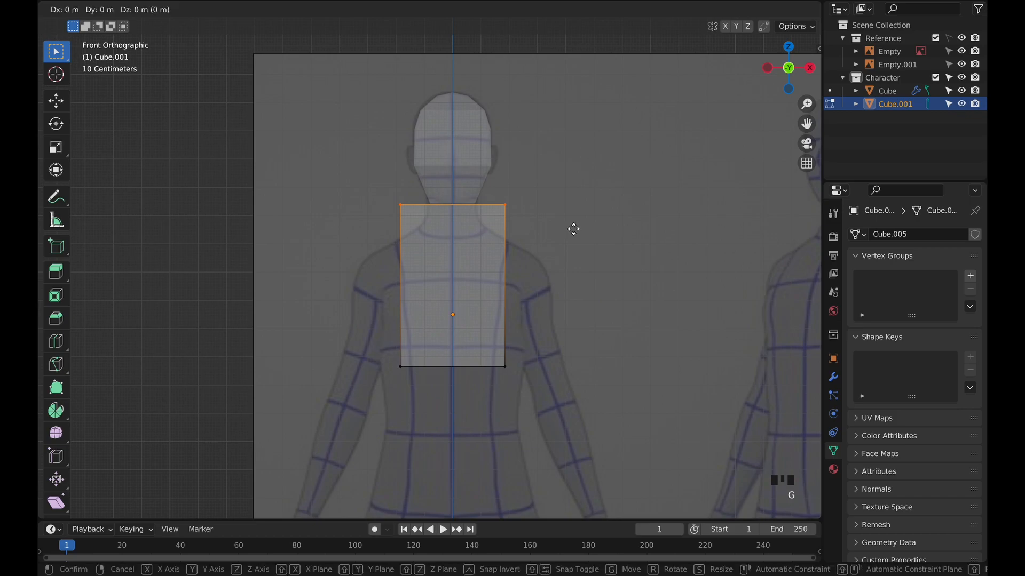
pyautogui.rightClick(444, 222)
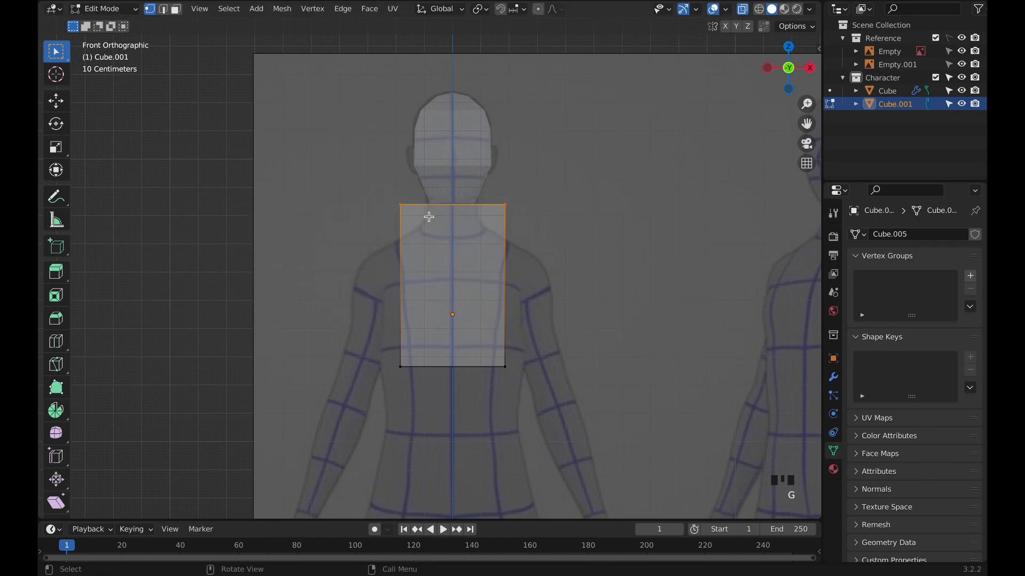
pyautogui.click(459, 371)
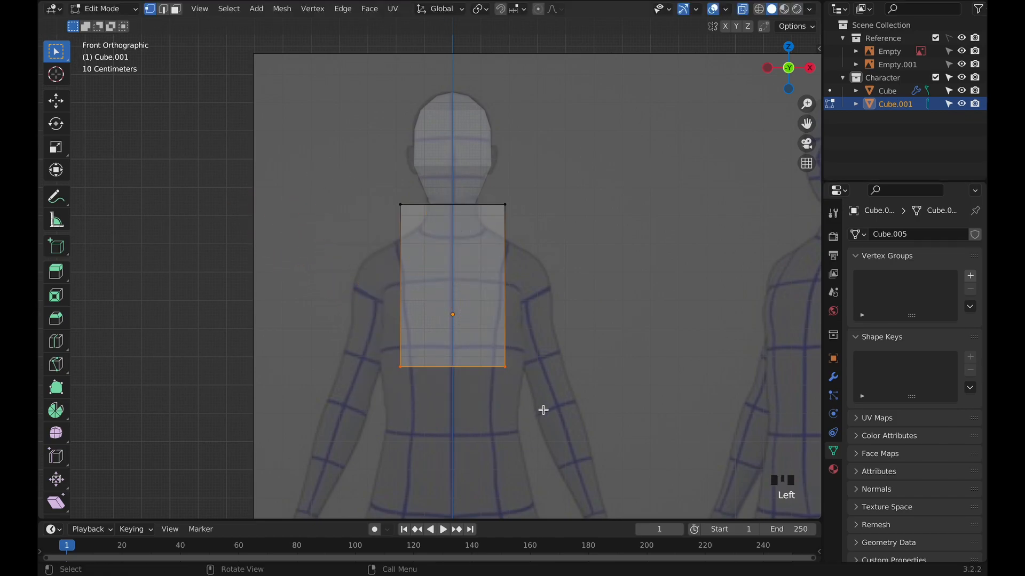
pyautogui.press('g')
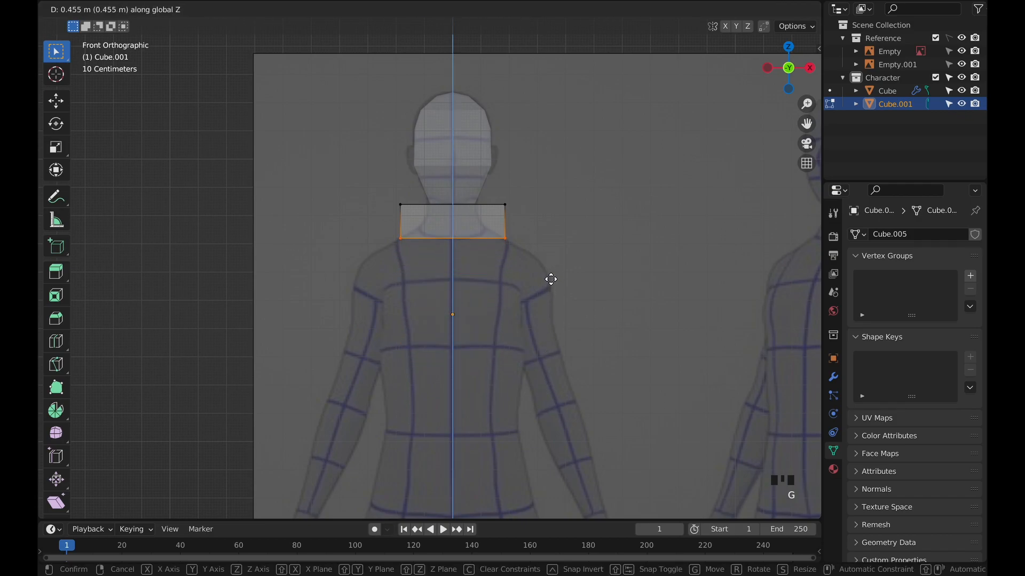
pyautogui.click(552, 277)
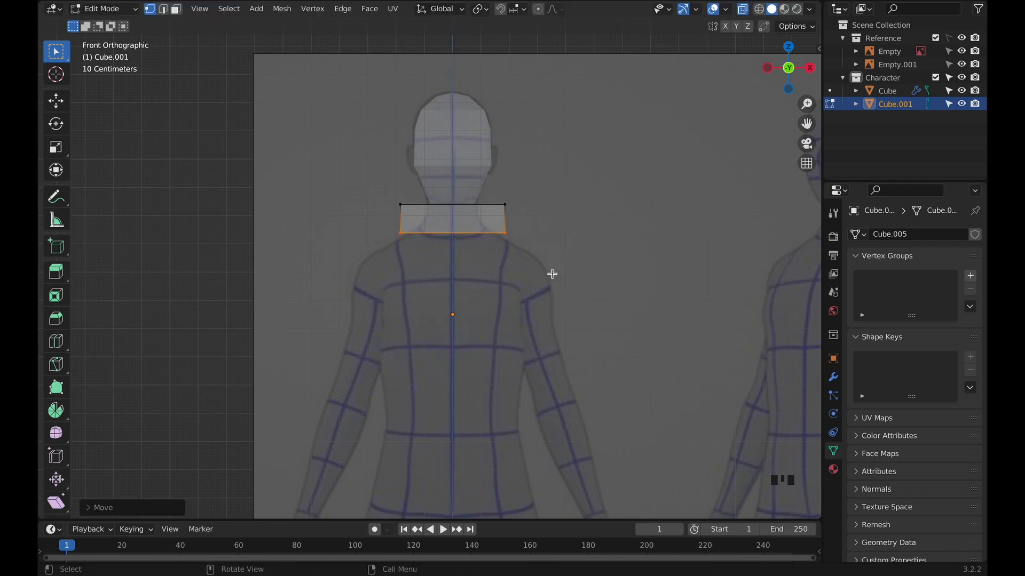
# Adjust the block's top vertices along Z to meet the underside of the head mesh.
pyautogui.scroll(3, 558, 213)
pyautogui.keyDown('shift'); pyautogui.moveTo(559, 213); pyautogui.dragTo(616, 217, button='middle'); pyautogui.keyUp('shift')
pyautogui.moveTo(318, 192); pyautogui.dragTo(627, 236)
pyautogui.press('g')
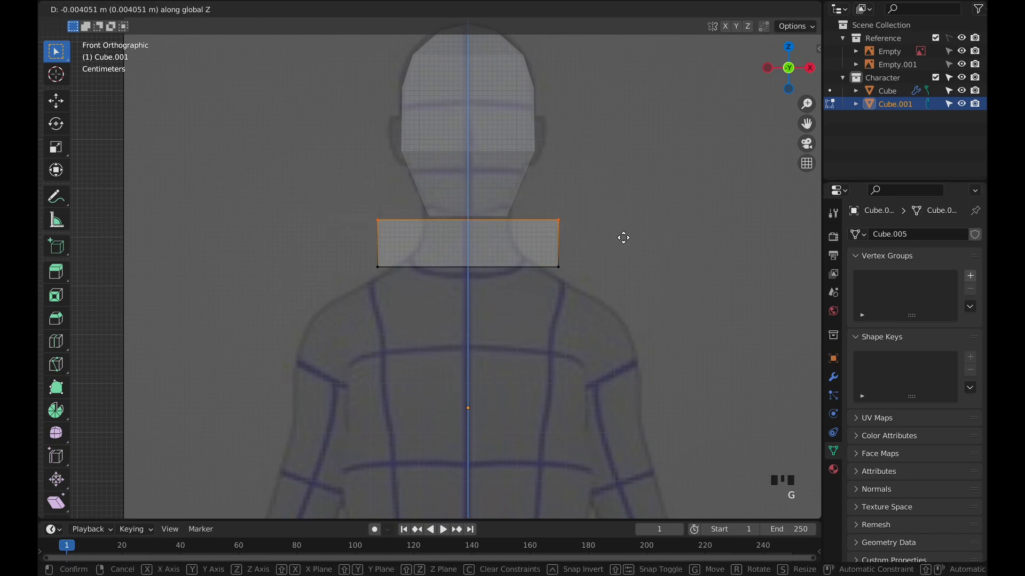
pyautogui.click(623, 234)
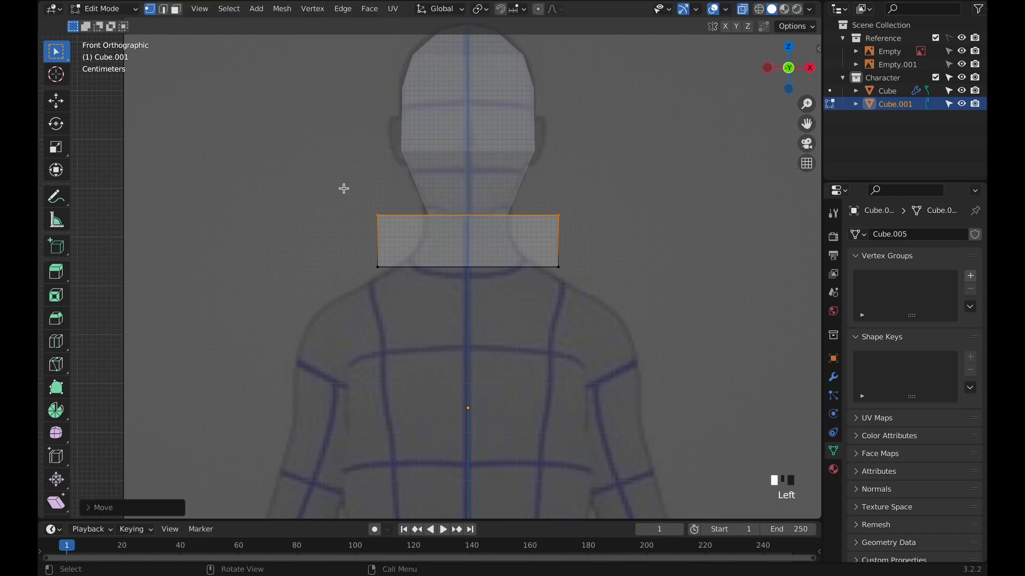
# Scale all of the block's vertices along X to match the neck's width in the front reference.
pyautogui.moveTo(340, 187); pyautogui.dragTo(646, 312)
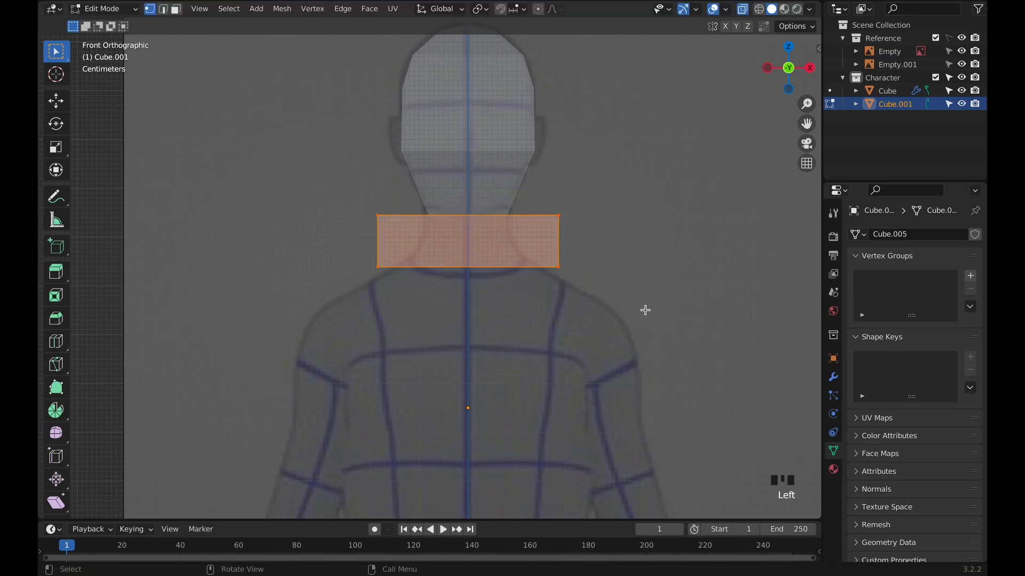
pyautogui.press('s')
pyautogui.press('x')
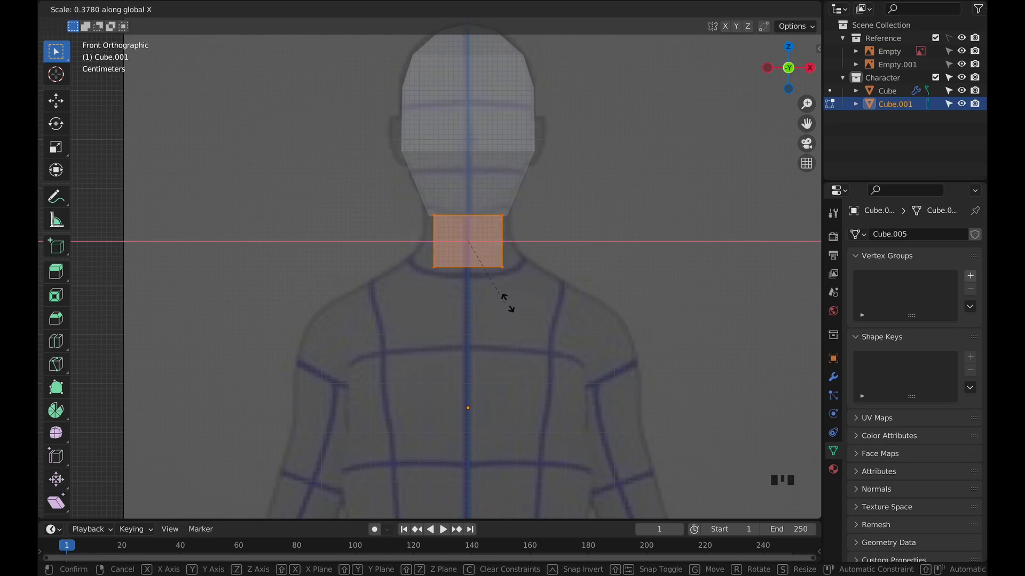
pyautogui.click(524, 301)
# Add a vertical loop cut through the centre of the neck block and delete the vertices on its negative X half.
pyautogui.scroll(2, 534, 289)
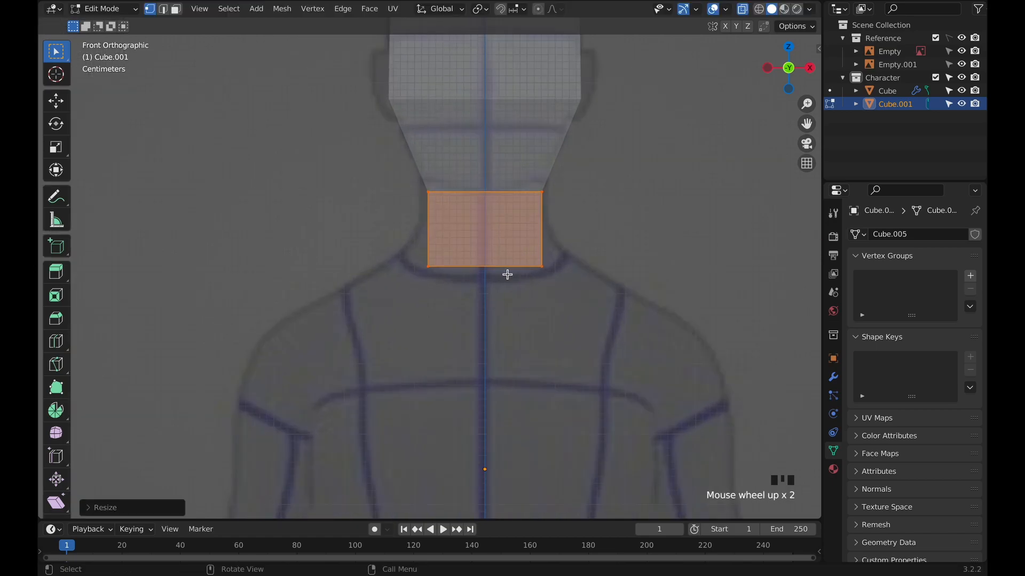
pyautogui.hotkey('ctrl', 'r')
pyautogui.click(483, 229)
pyautogui.click(483, 227)
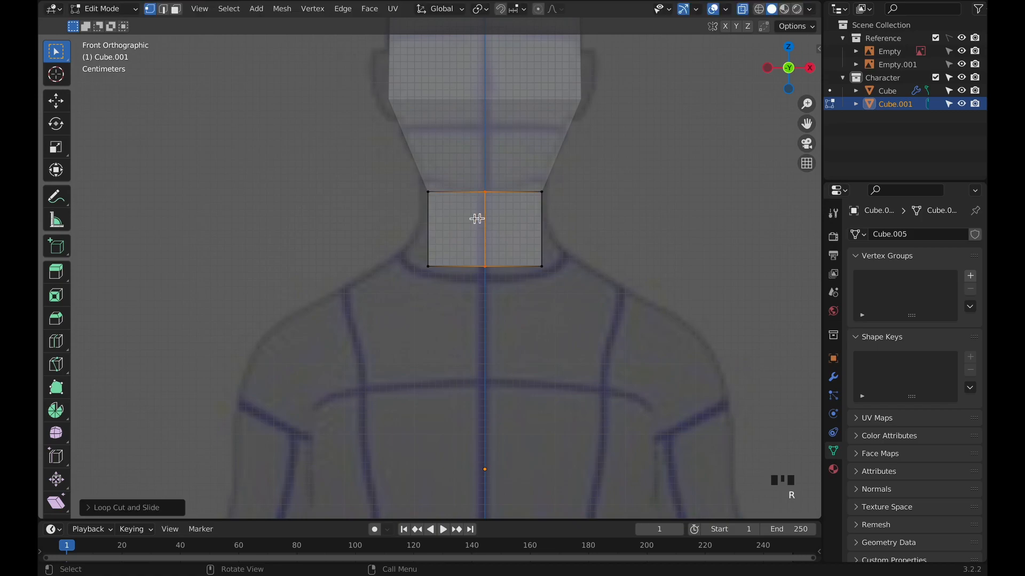
pyautogui.moveTo(375, 160); pyautogui.dragTo(449, 286)
pyautogui.press('x')
pyautogui.click(464, 312)
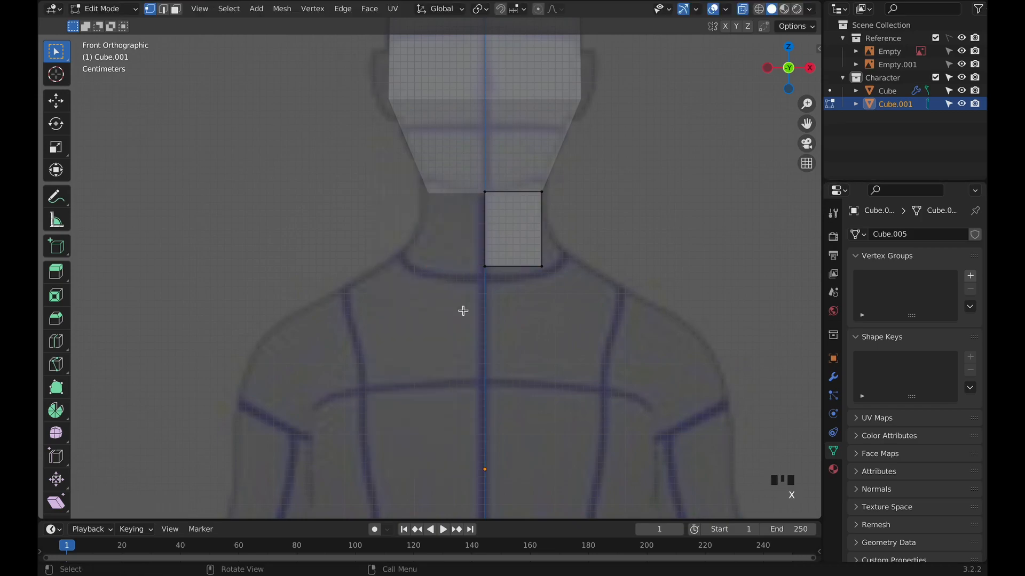
# Add a Mirror modifier on the X axis to the neck half and enable Clipping.
pyautogui.click(833, 376)
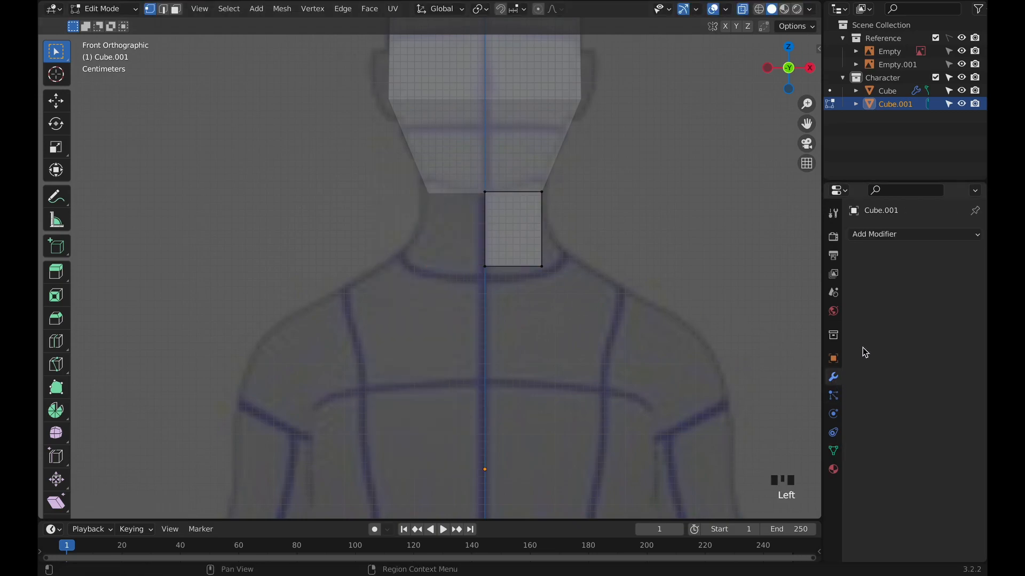
pyautogui.click(880, 234)
pyautogui.click(715, 385)
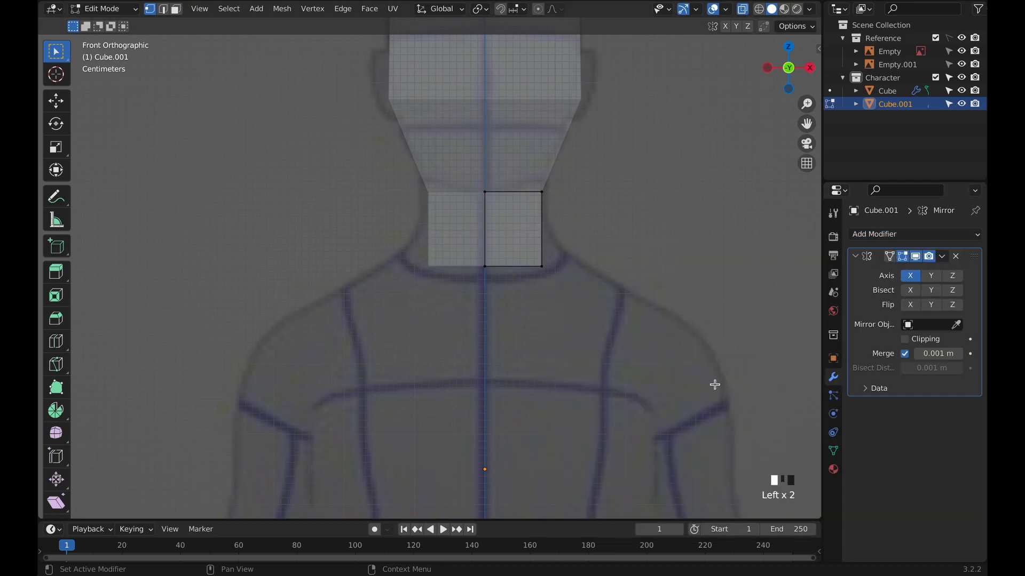
pyautogui.click(904, 340)
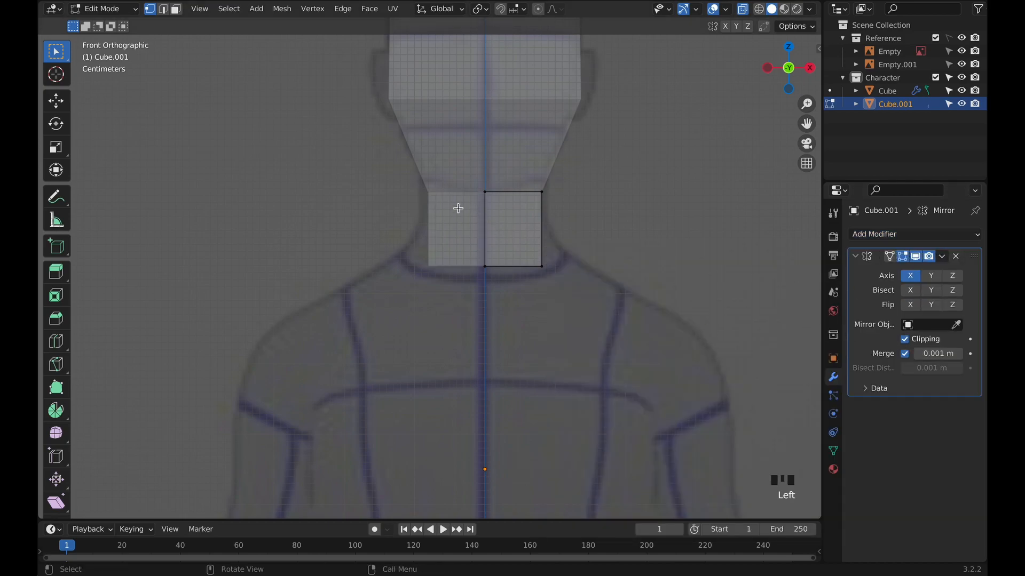
# Add a horizontal loop cut at the neck's mid-height and move its outer edge outward along X toward the neck outline.
pyautogui.hotkey('ctrl', 'r')
pyautogui.click(538, 229)
pyautogui.rightClick(550, 231)
pyautogui.click(542, 229)
pyautogui.press('g')
pyautogui.press('x')
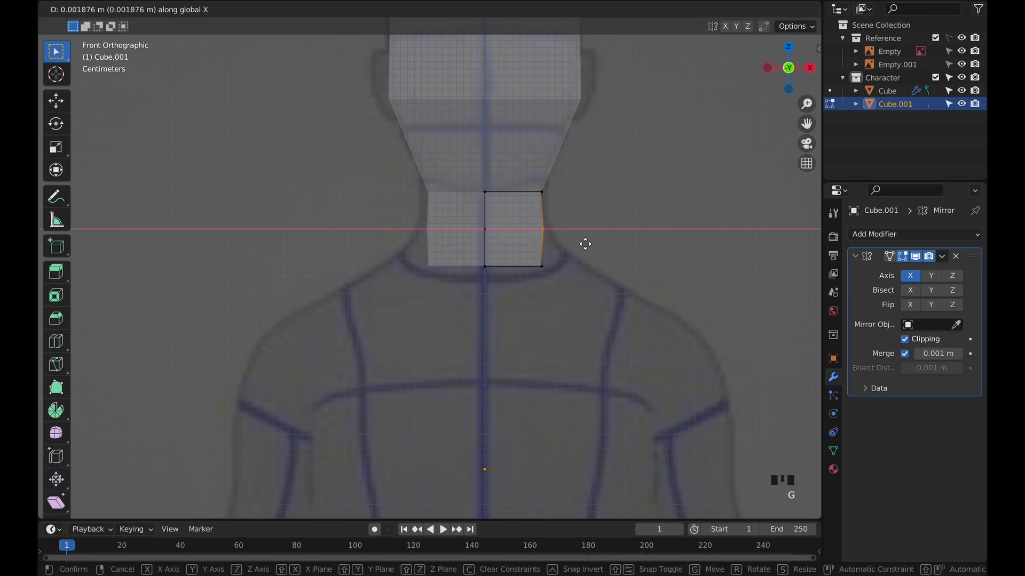
pyautogui.click(586, 243)
# Move the neck's outer bottom vertex outward along X to the shoulder slope, then clear the selection.
pyautogui.click(543, 266)
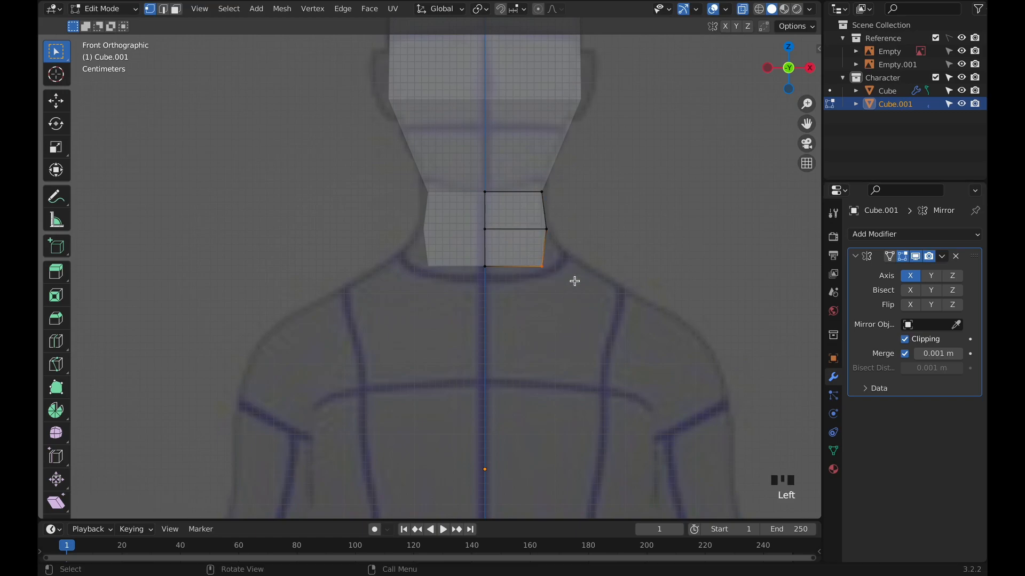
pyautogui.press('g')
pyautogui.press('x')
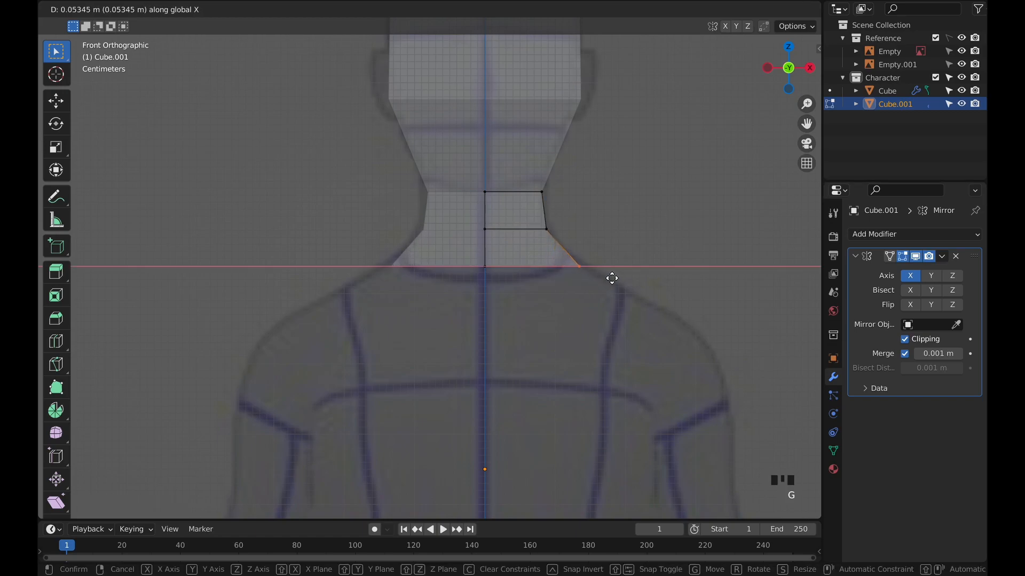
pyautogui.click(612, 278)
pyautogui.click(544, 179)
# In the right side view, move the neck's front vertices back along Y to the throat line in the reference.
pyautogui.moveTo(666, 195); pyautogui.dragTo(577, 217, button='middle')
pyautogui.press('KP_3')
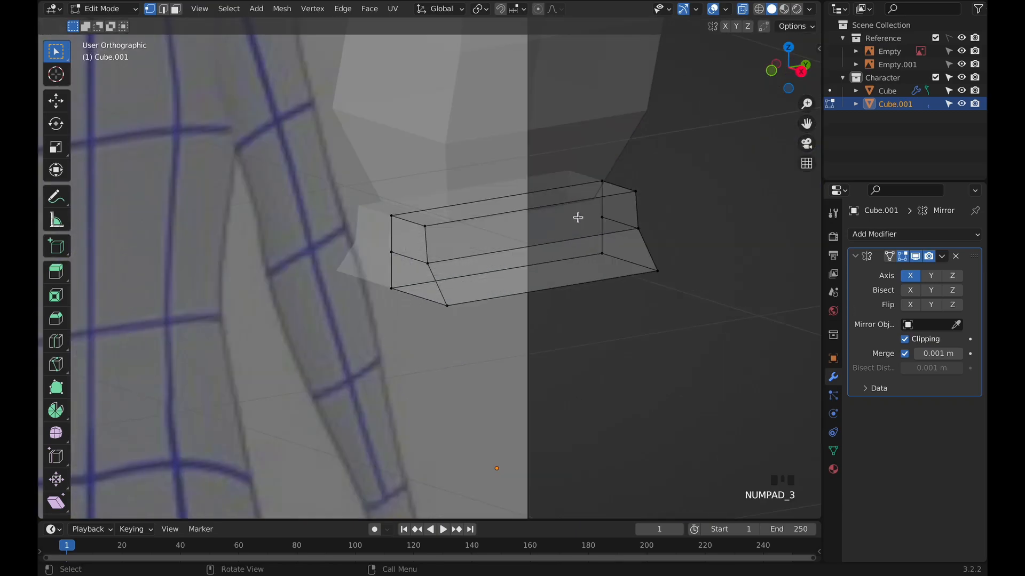
pyautogui.moveTo(302, 170); pyautogui.dragTo(376, 299)
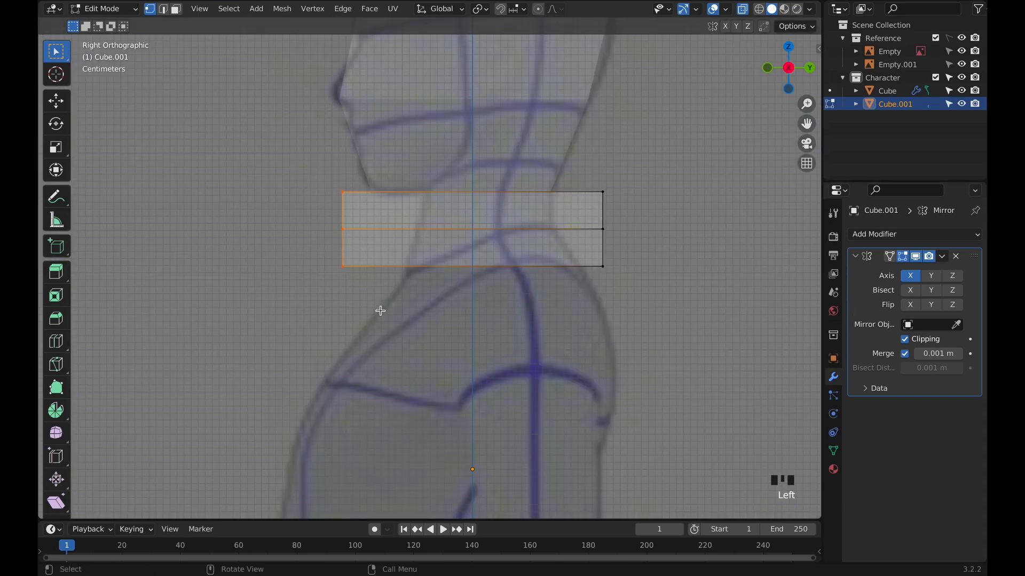
pyautogui.press('g')
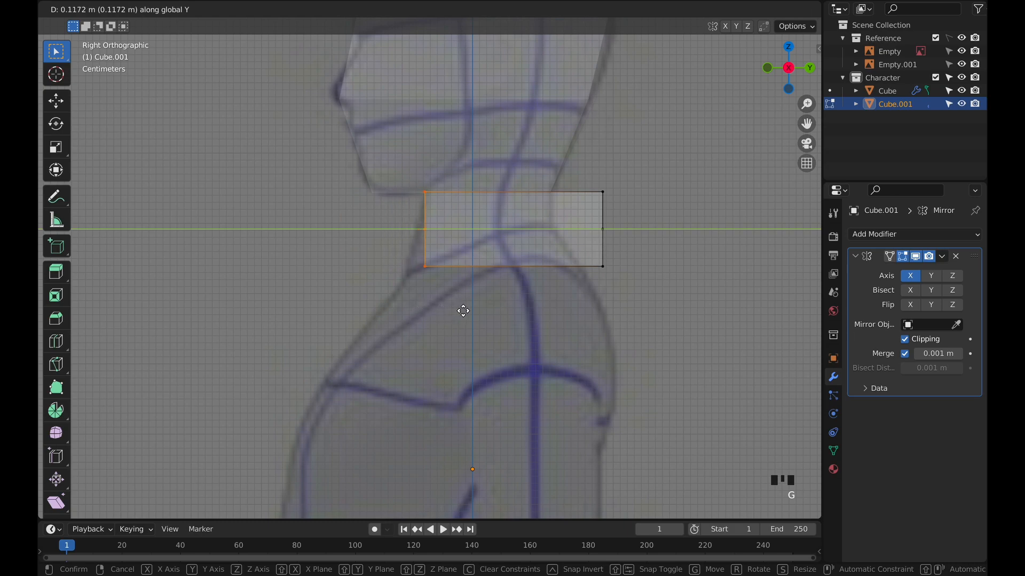
pyautogui.click(461, 310)
# Move the front middle and bottom vertices forward along Y so the throat slopes along the side reference.
pyautogui.moveTo(406, 219); pyautogui.dragTo(458, 288)
pyautogui.press('g')
pyautogui.press('y')
pyautogui.click(456, 247)
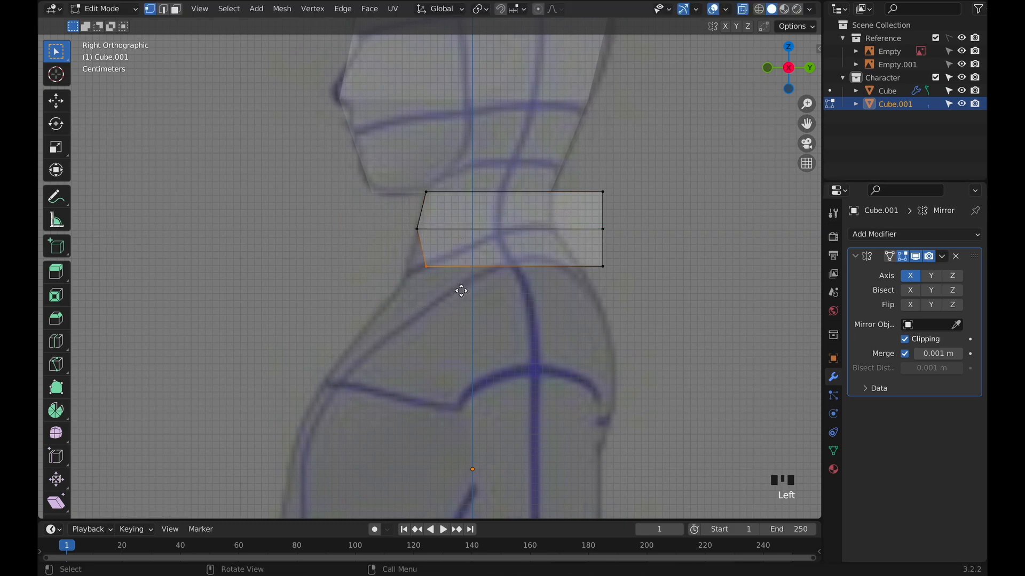
pyautogui.press('g')
pyautogui.press('y')
pyautogui.click(443, 290)
# Move the neck's back vertices forward along Y to the nape outline in the side reference.
pyautogui.moveTo(564, 167); pyautogui.dragTo(664, 293)
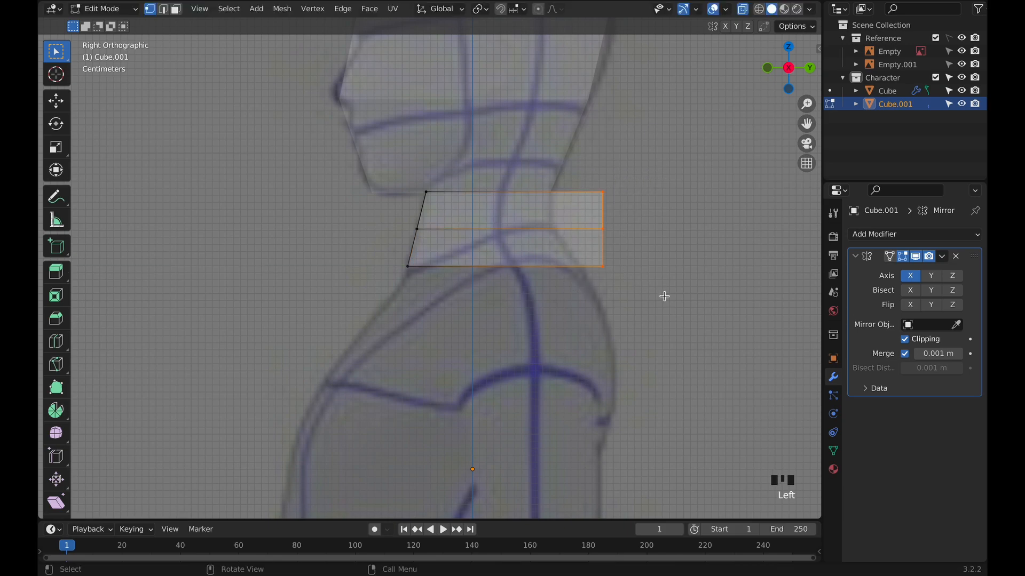
pyautogui.press('g')
pyautogui.press('y')
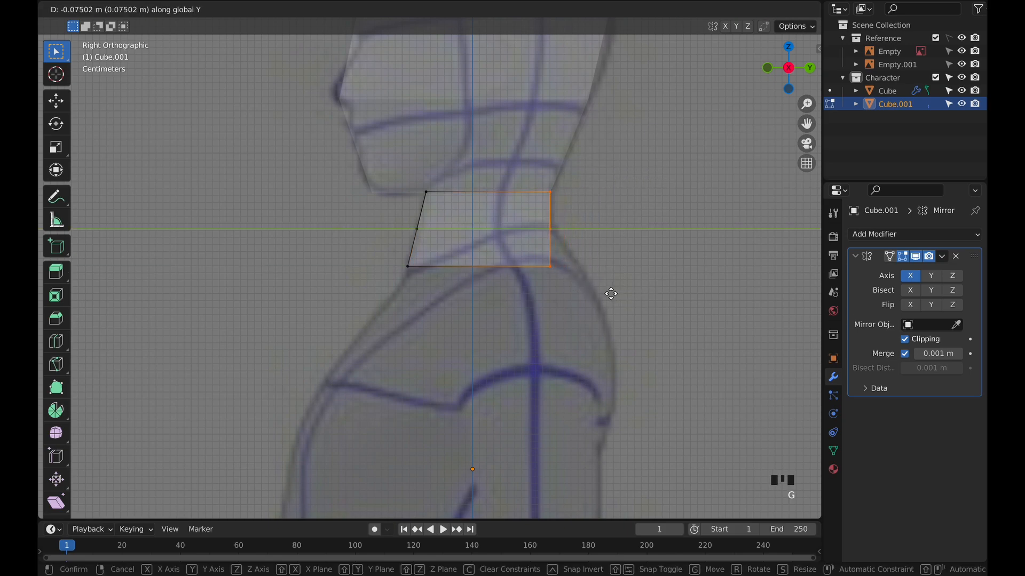
pyautogui.click(610, 293)
# Move the back bottom vertices backward along Y to the upper back outline, then clear the selection.
pyautogui.moveTo(530, 238); pyautogui.dragTo(590, 287)
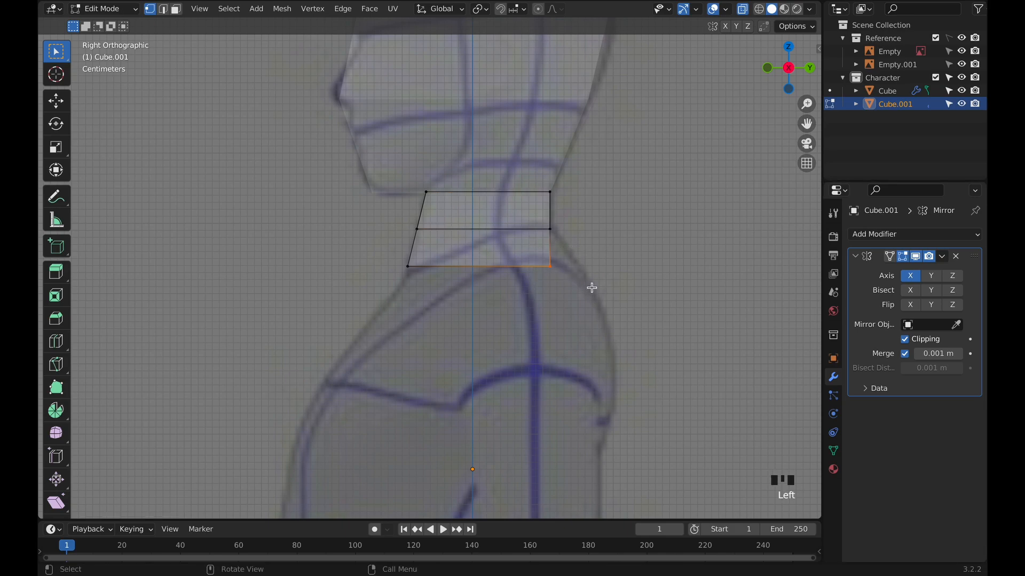
pyautogui.press('g')
pyautogui.press('y')
pyautogui.click(624, 288)
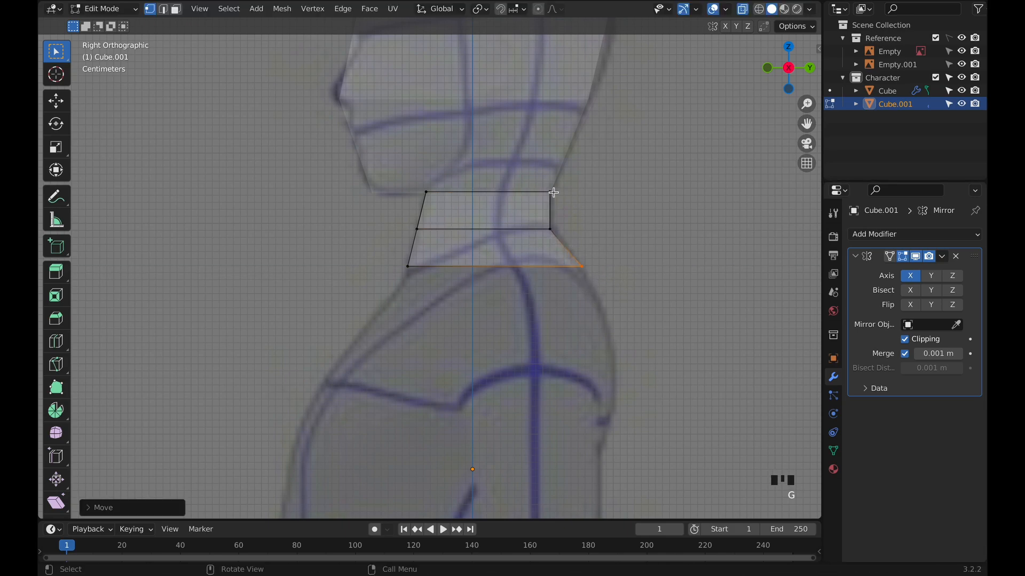
pyautogui.click(657, 209)
# Leave Edit Mode and inspect the neck piece below the head in a perspective view.
pyautogui.press('Tab')
pyautogui.middleClick(658, 210)
pyautogui.moveTo(668, 178); pyautogui.dragTo(715, 251, button='middle')
pyautogui.scroll(-2, 660, 279)
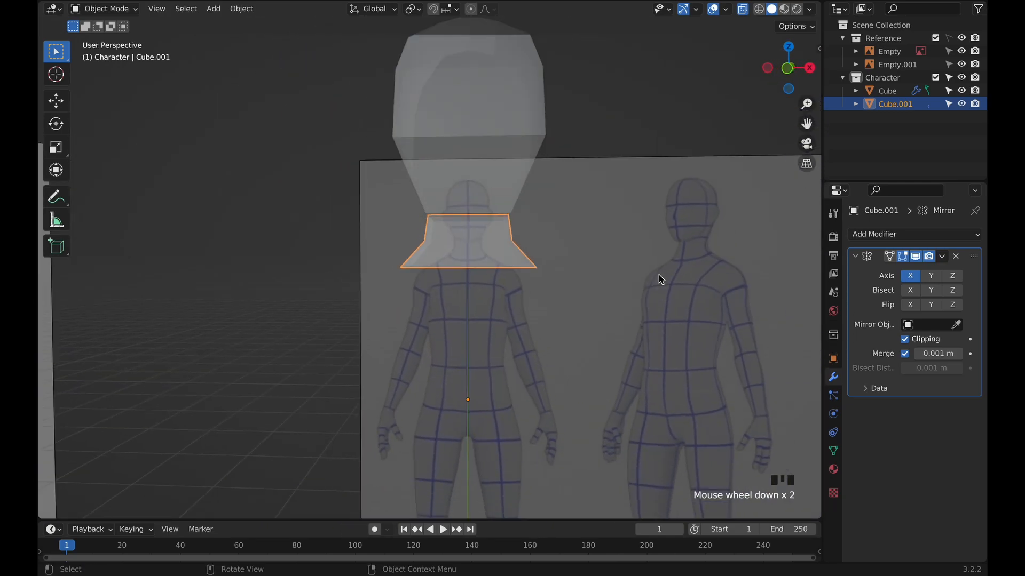
# Lower the neck's bottom centre vertices slightly to the curved collar line in the front reference and leave Edit Mode.
pyautogui.press('KP_1')
pyautogui.scroll(-1, 651, 277)
pyautogui.click(643, 280)
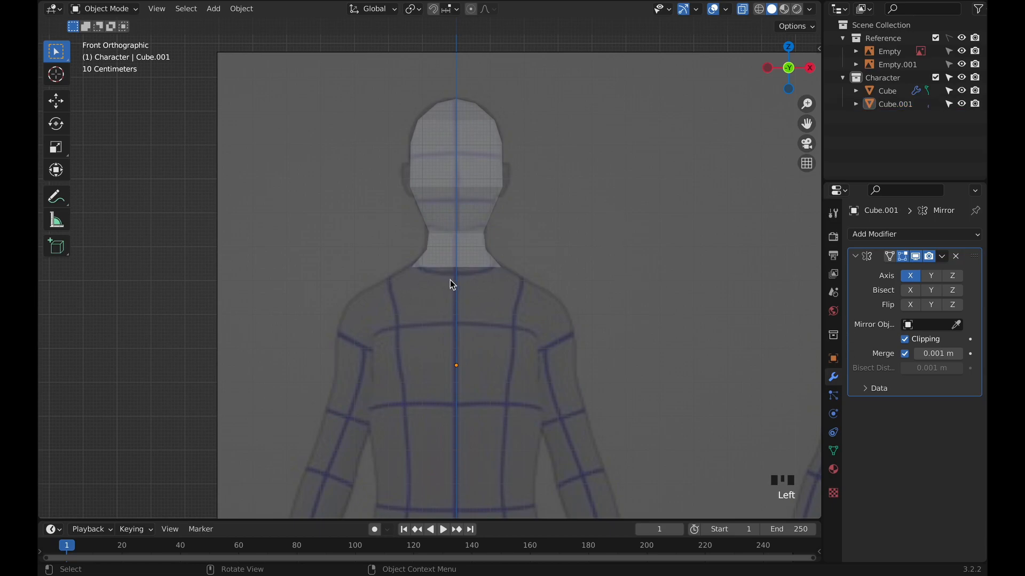
pyautogui.scroll(-2, 523, 298)
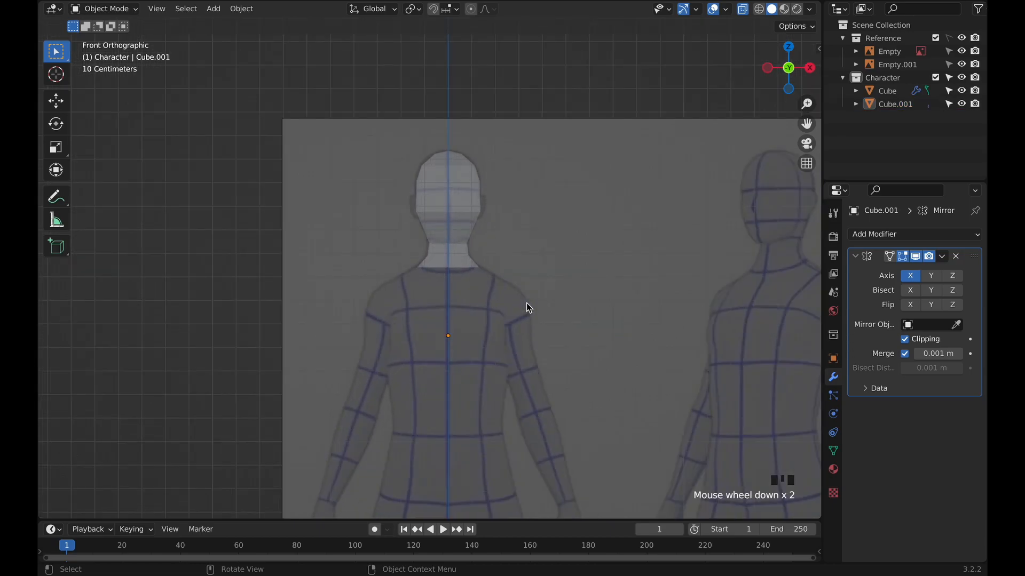
pyautogui.scroll(3, 473, 274)
pyautogui.press('Tab')
pyautogui.click(462, 268)
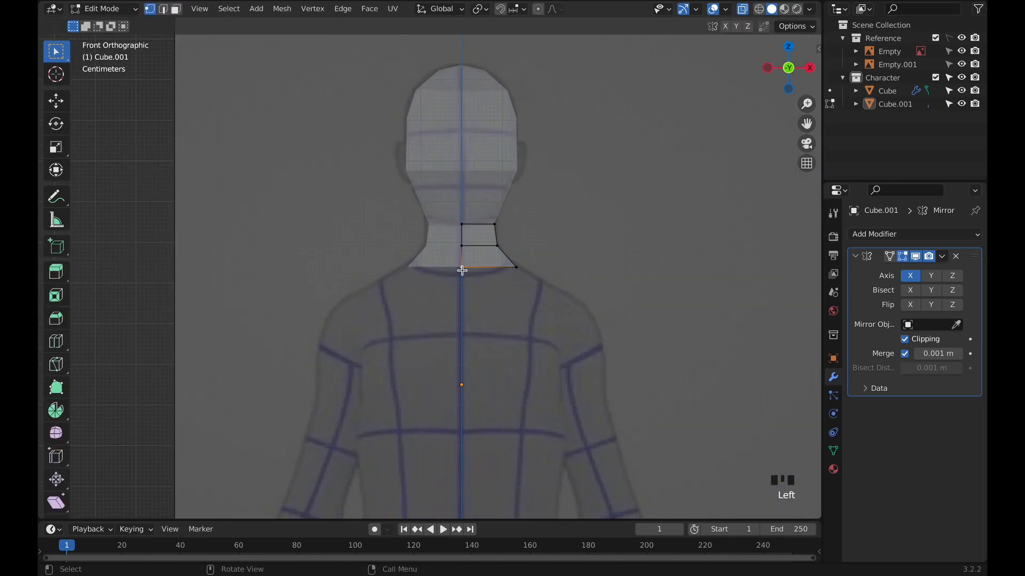
pyautogui.click(455, 265)
pyautogui.press('g')
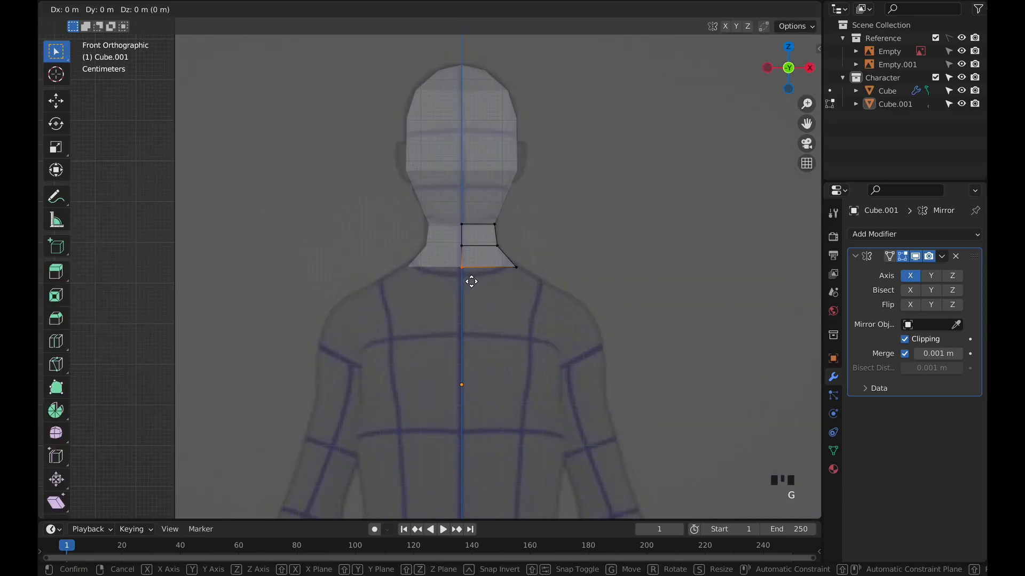
pyautogui.click(581, 249)
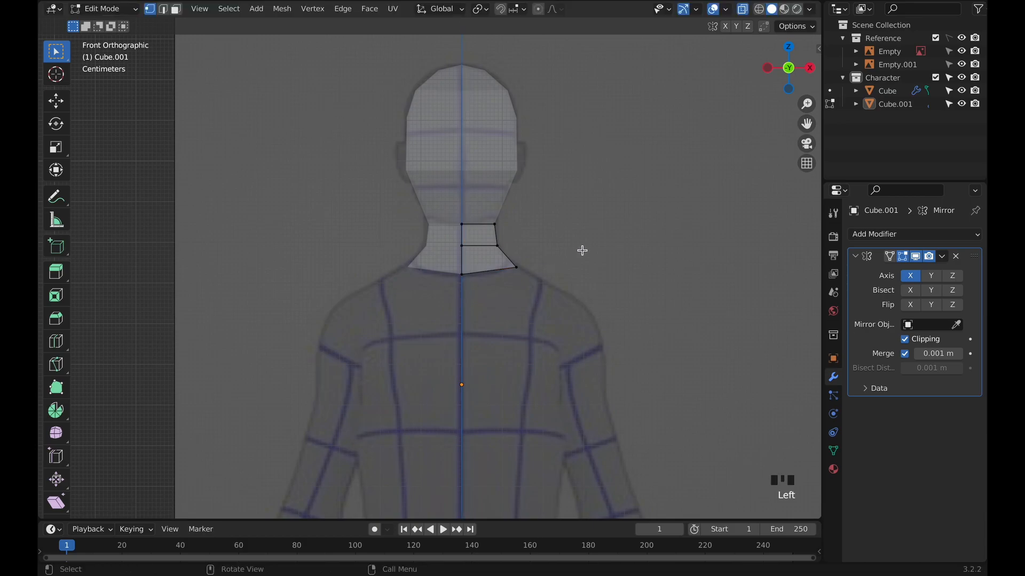
pyautogui.press('Tab')
# Add a cube for the torso and move it straight up to crotch height on the front reference.
pyautogui.moveTo(649, 284); pyautogui.dragTo(542, 232, button='middle')
pyautogui.scroll(-2, 603, 310)
pyautogui.scroll(-3, 601, 306)
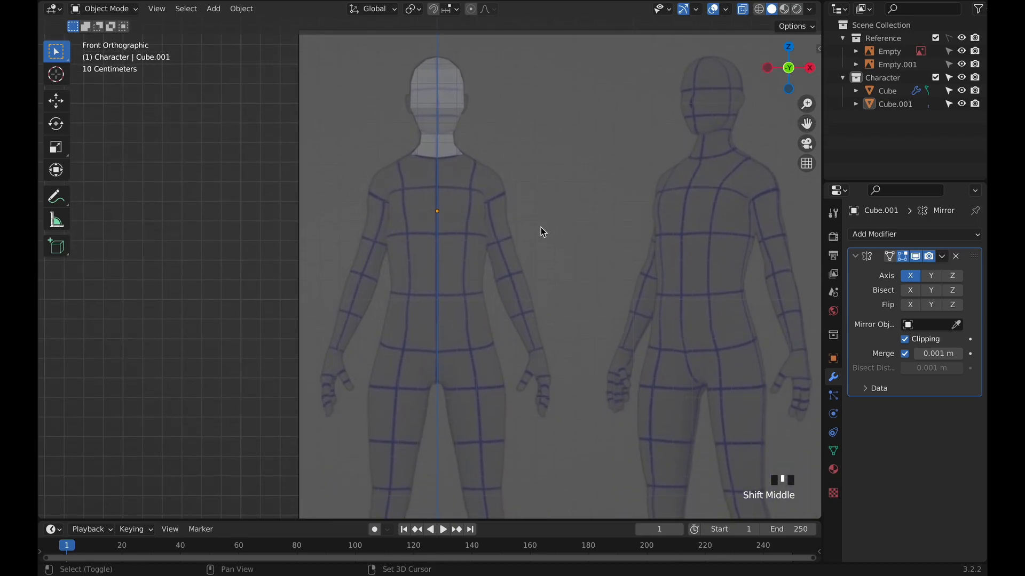
pyautogui.hotkey('shift', 'a')
pyautogui.click(598, 241)
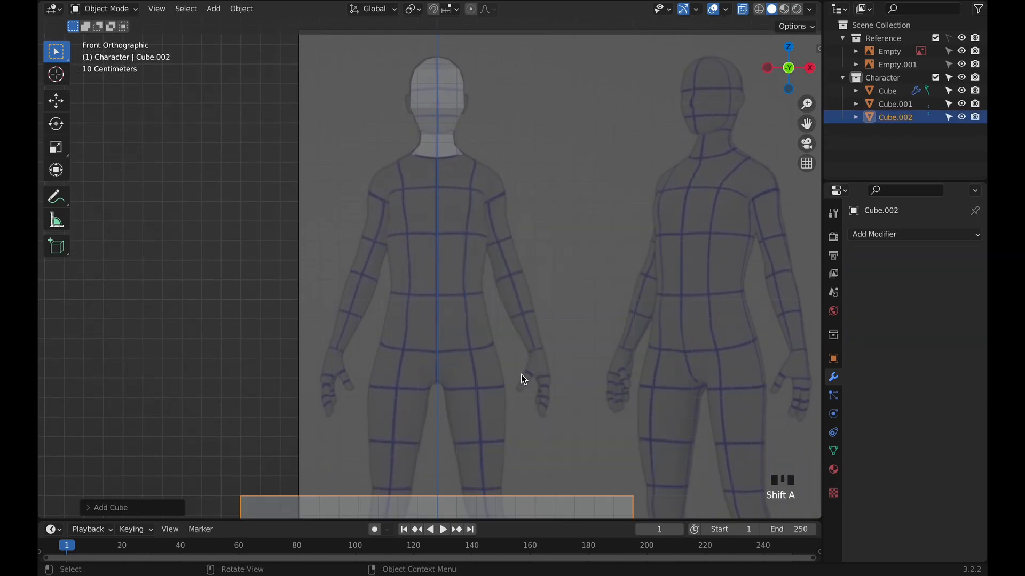
pyautogui.press('g')
pyautogui.click(497, 71)
# Scale the cube down to about shoulder width and raise it about 0.8 m along Z so its top meets the neck base.
pyautogui.press('s')
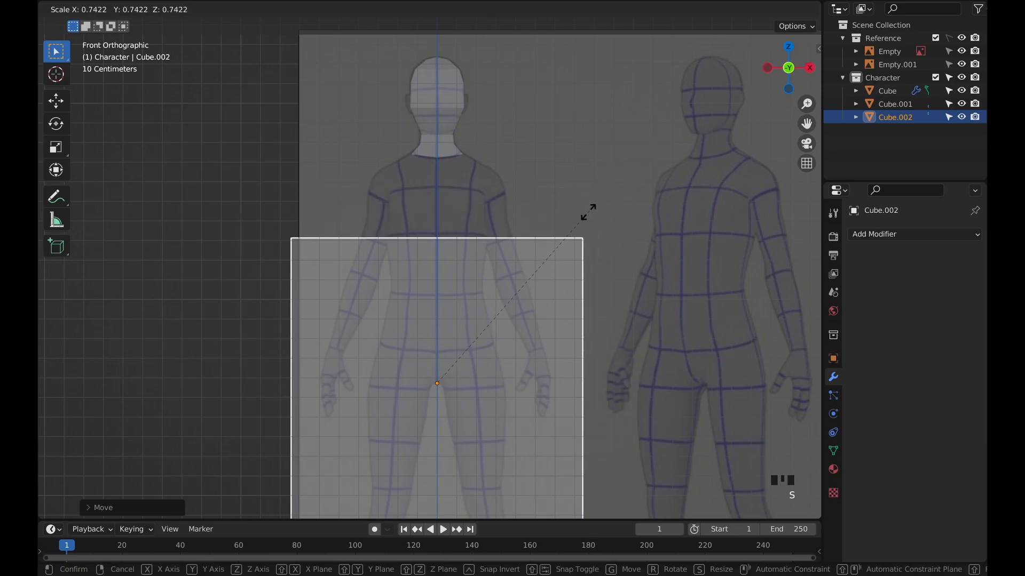
pyautogui.click(501, 284)
pyautogui.press('g')
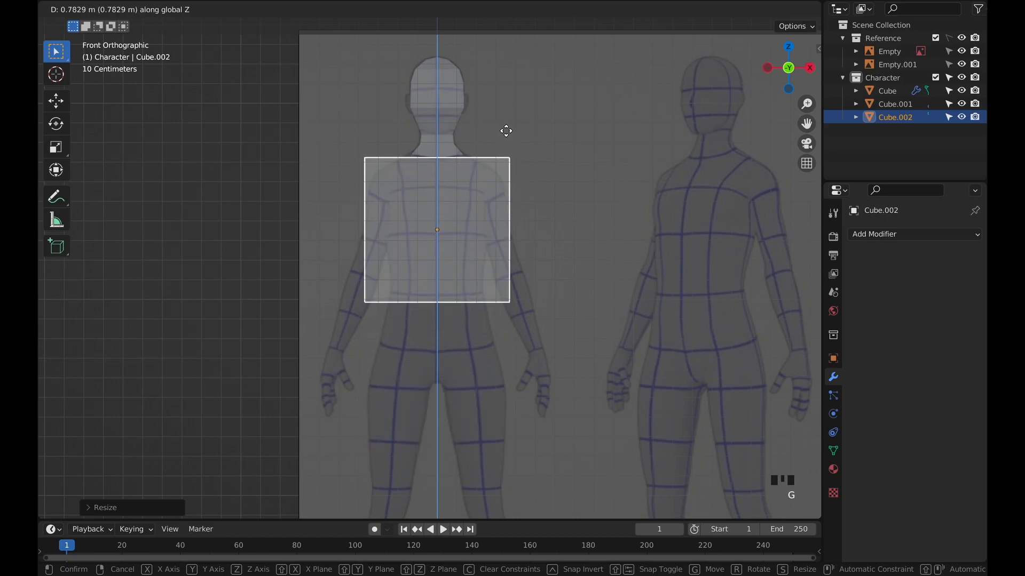
pyautogui.click(505, 128)
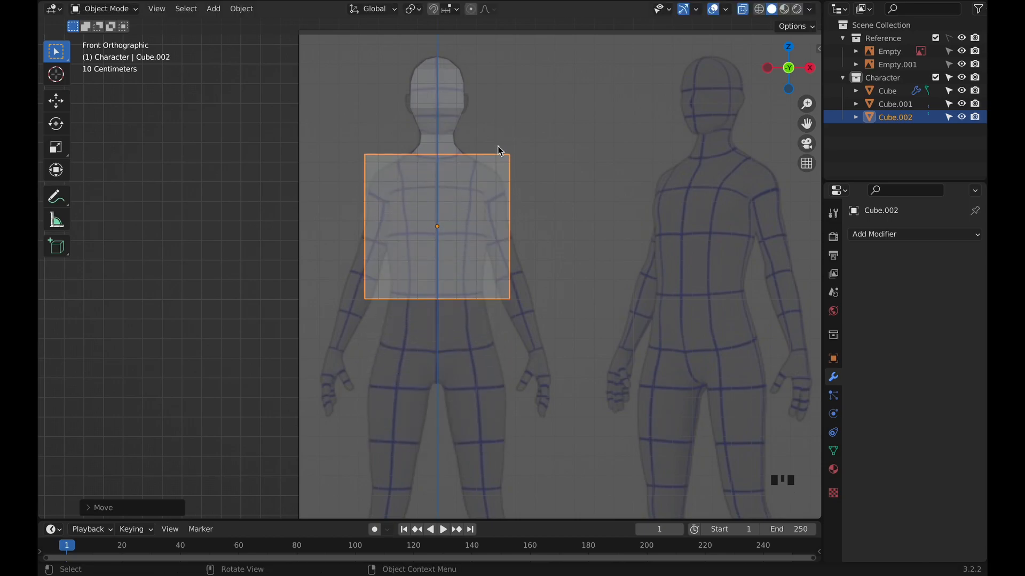
# Lower the cube's bottom vertices about 0.26 m along Z to the hip line in the front reference.
pyautogui.scroll(2, 511, 148)
pyautogui.press('Tab')
pyautogui.moveTo(309, 268); pyautogui.dragTo(546, 352)
pyautogui.press('g')
pyautogui.press('z')
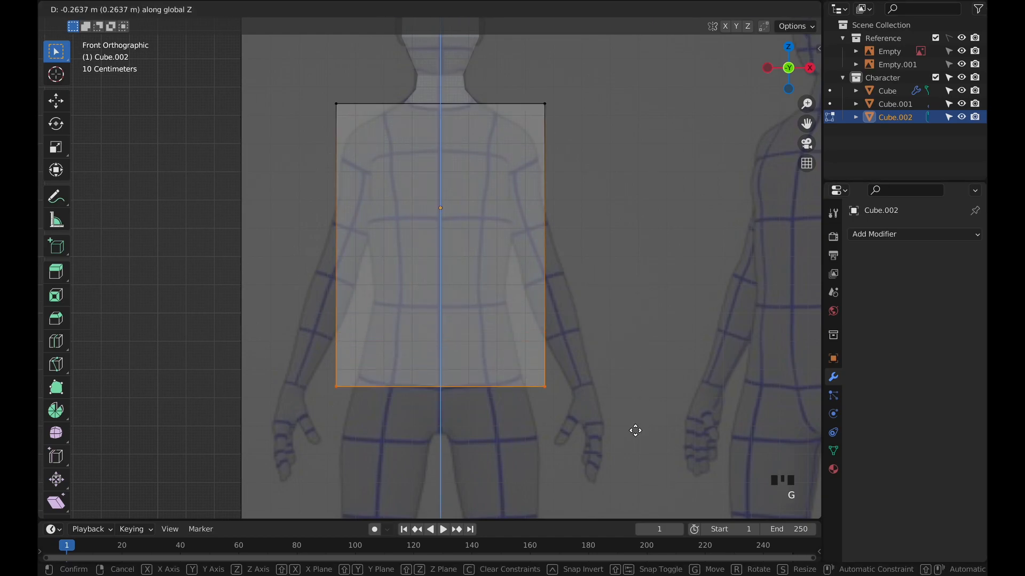
pyautogui.click(634, 430)
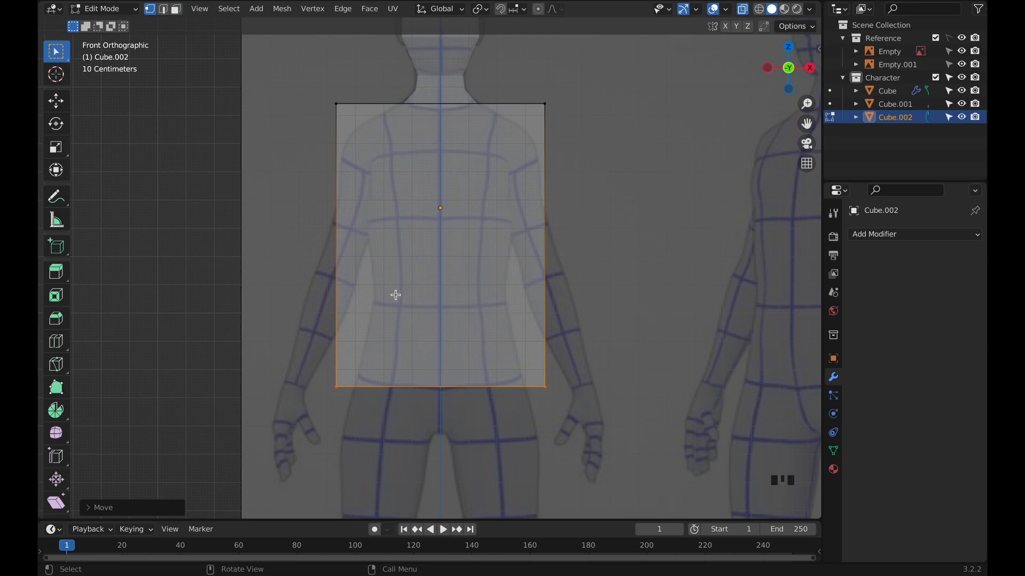
# Scale the whole block down along X to the torso's width between the arms.
pyautogui.moveTo(288, 70); pyautogui.dragTo(638, 459)
pyautogui.press('s')
pyautogui.press('x')
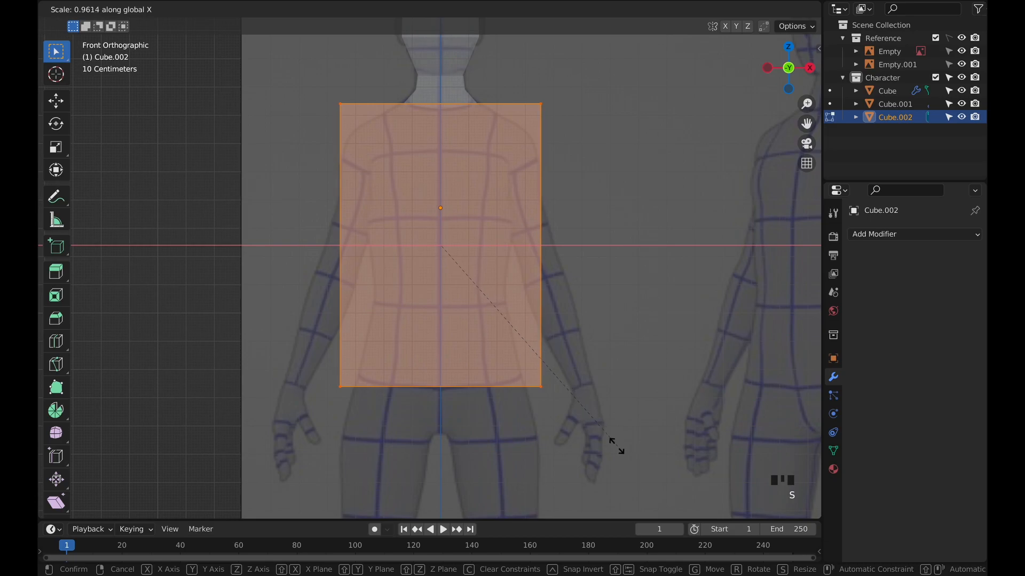
pyautogui.click(515, 423)
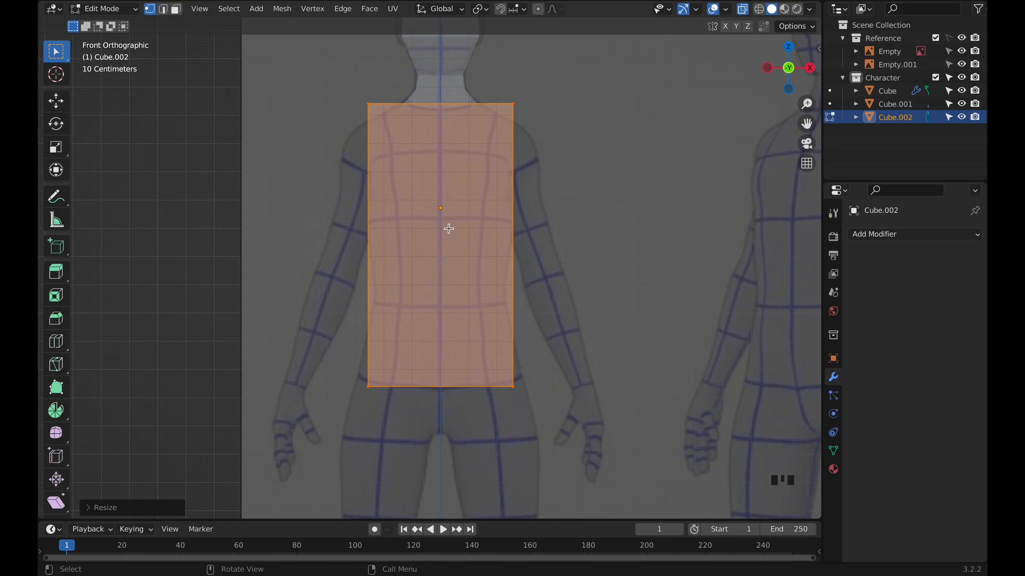
# Halve the torso block along a centred vertical loop cut and mirror the remaining half across X with clipping enabled.
pyautogui.hotkey('ctrl', 'r')
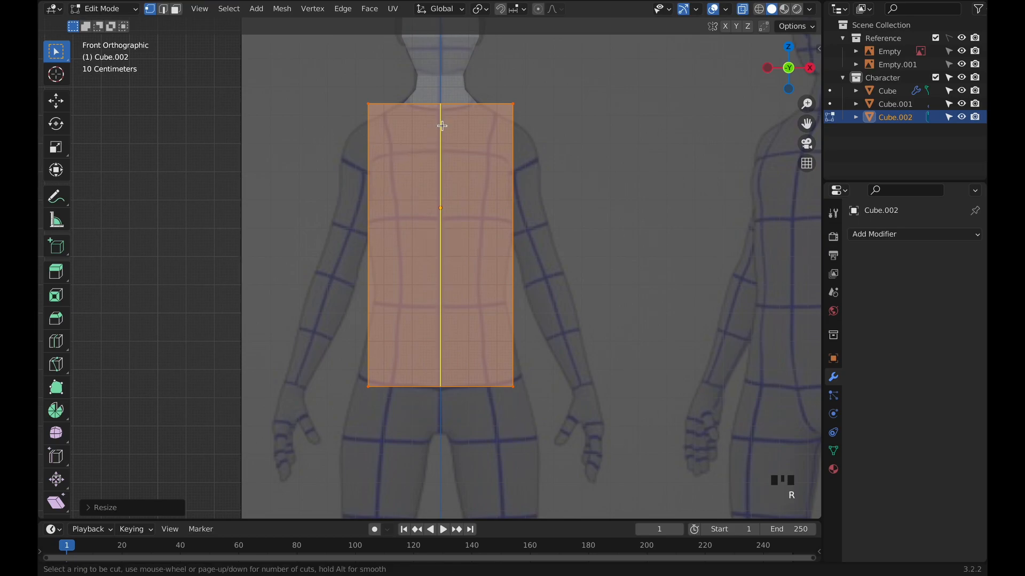
pyautogui.click(441, 126)
pyautogui.rightClick(441, 125)
pyautogui.moveTo(300, 70); pyautogui.dragTo(417, 409)
pyautogui.press('x')
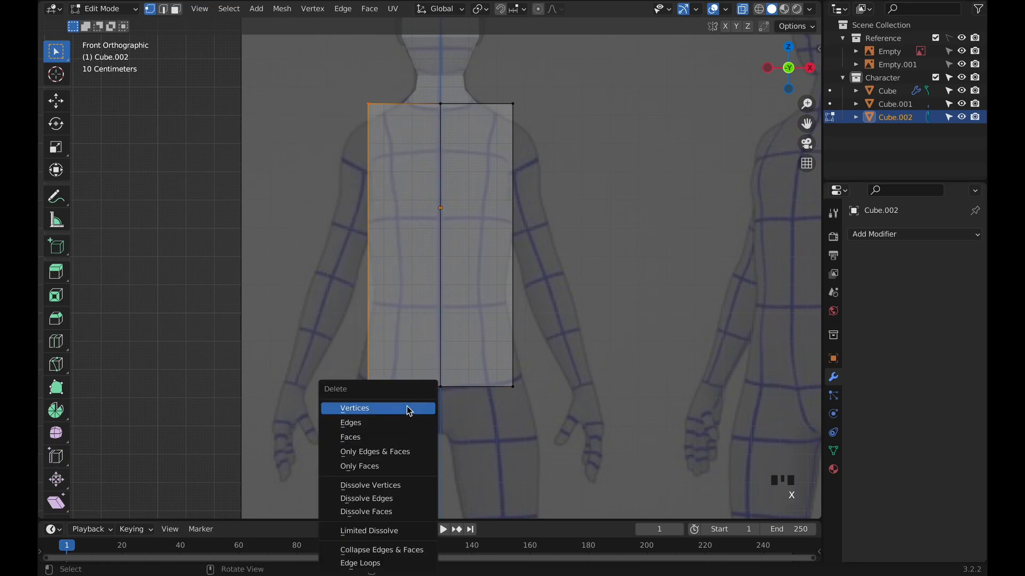
pyautogui.click(407, 409)
pyautogui.click(898, 237)
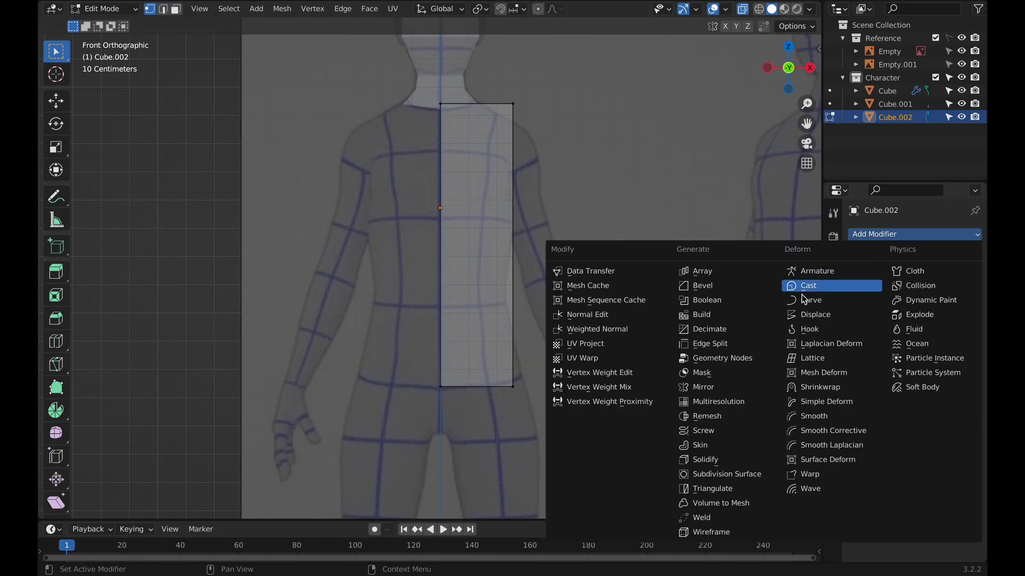
pyautogui.click(715, 388)
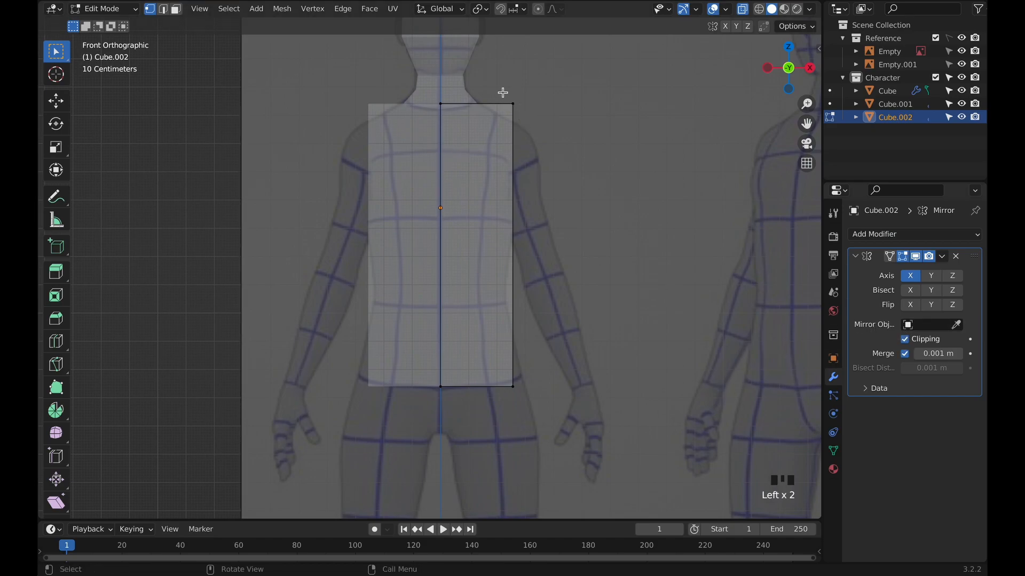
# Add three horizontal loop cuts to the torso and slide them slightly upward toward the reference's chest and waist lines.
pyautogui.hotkey('ctrl', 'r')
pyautogui.scroll(2, 509, 197)
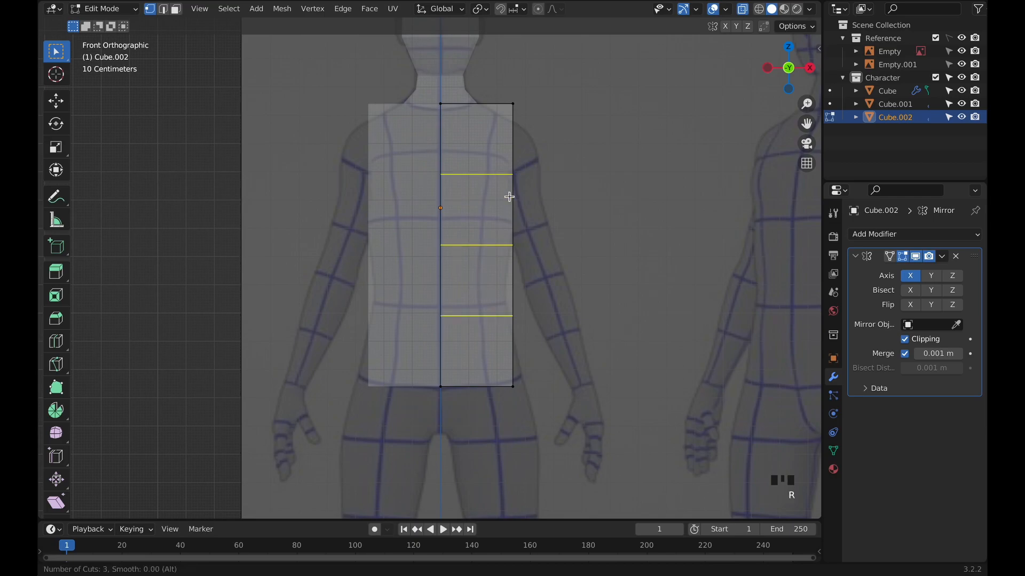
pyautogui.click(509, 197)
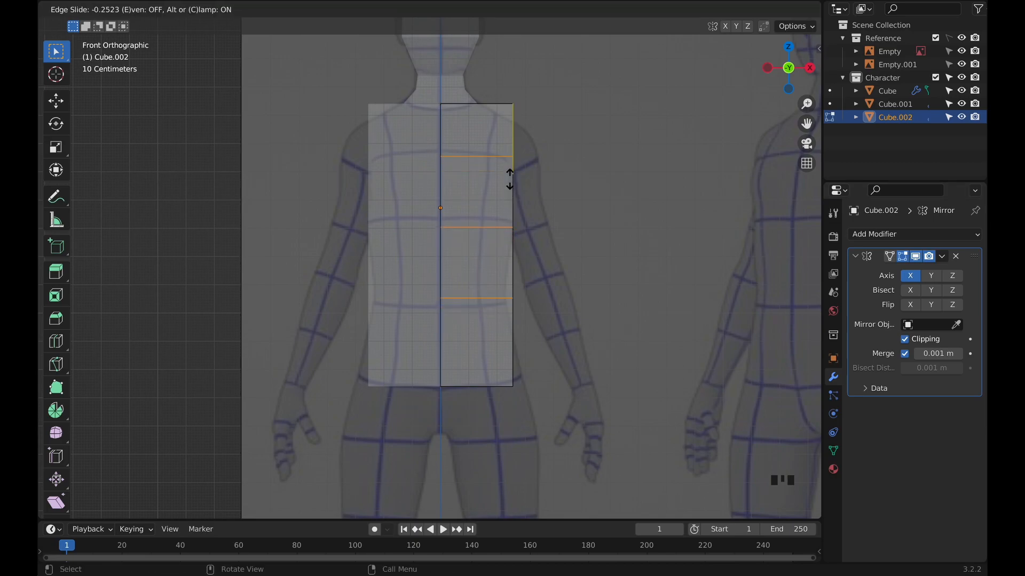
pyautogui.press('Escape')
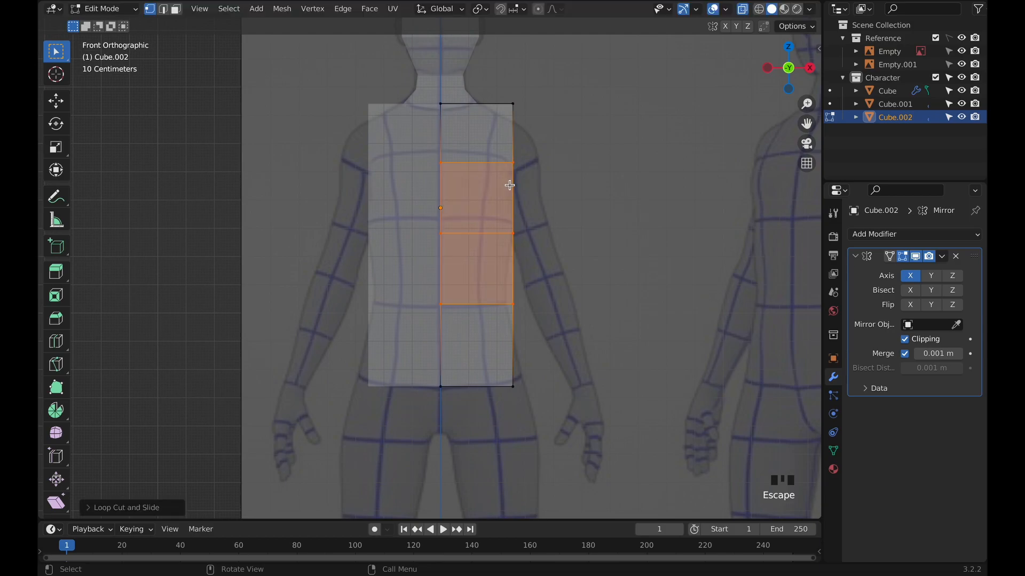
pyautogui.click(529, 121)
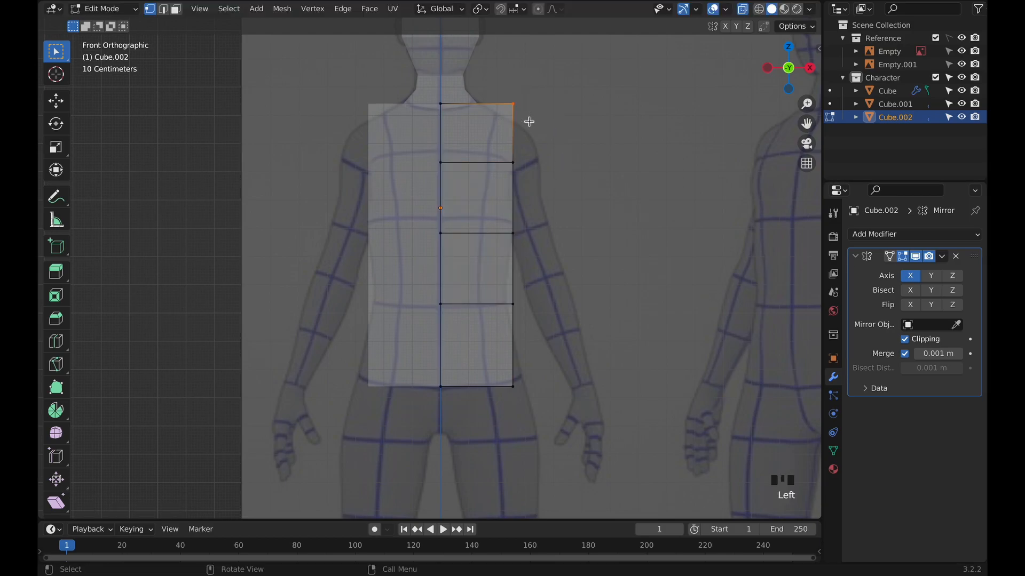
pyautogui.press('g')
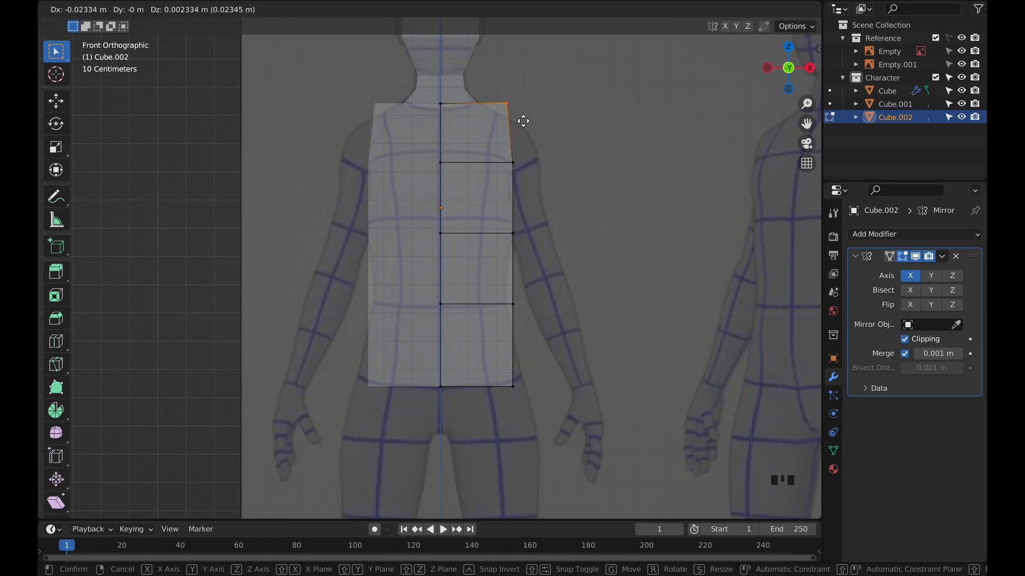
pyautogui.rightClick(515, 128)
# Add a loop cut midway through the torso's top section and move the top outer vertices inward along X to the neck's slope.
pyautogui.hotkey('ctrl', 'r')
pyautogui.click(515, 126)
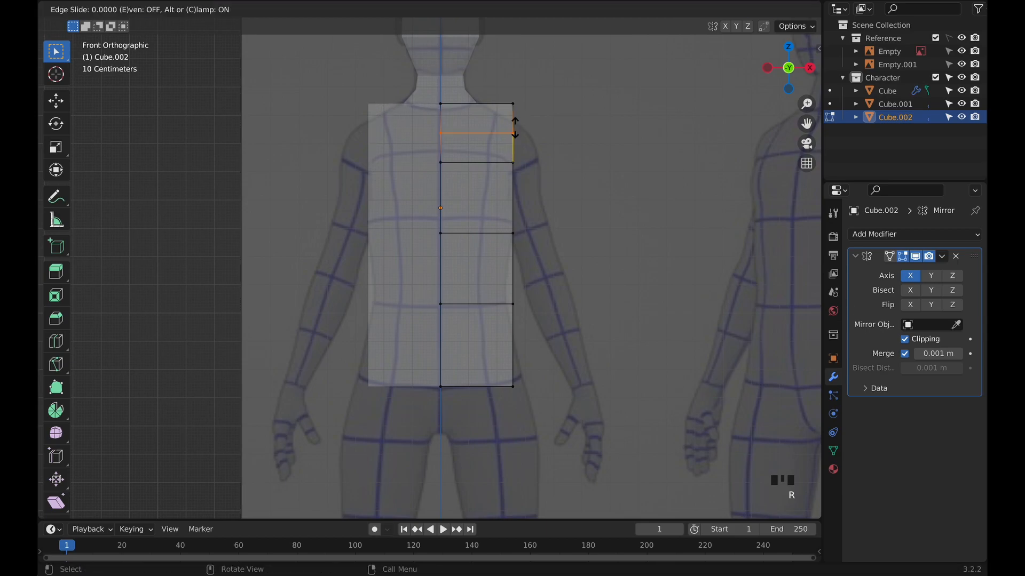
pyautogui.rightClick(516, 120)
pyautogui.moveTo(499, 88); pyautogui.dragTo(526, 111)
pyautogui.press('g')
pyautogui.press('x')
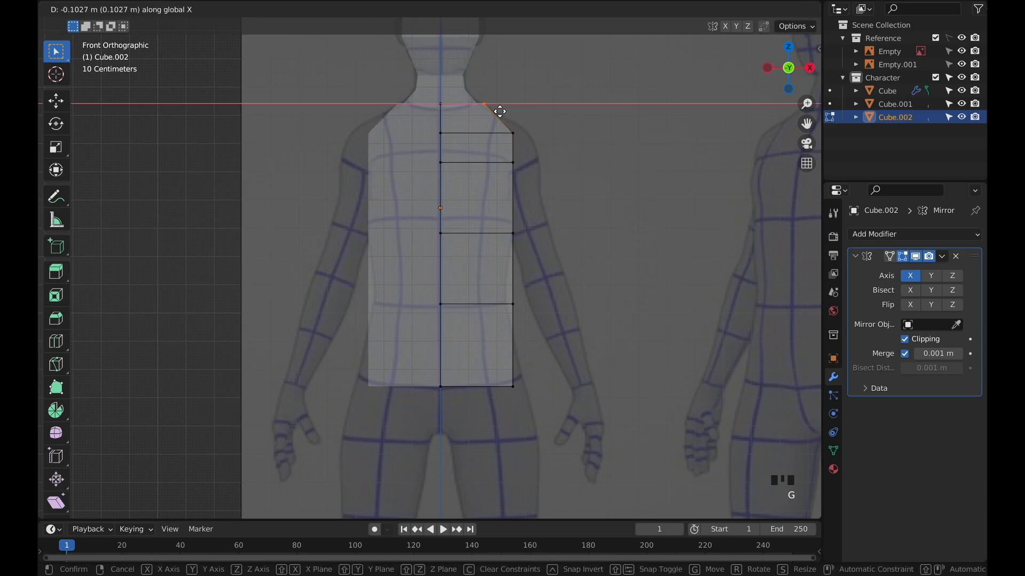
pyautogui.click(494, 110)
# Raise the outer and centre vertices of the uppermost loop along Z to the shoulder slope so the loop stays level.
pyautogui.moveTo(496, 119); pyautogui.dragTo(531, 141)
pyautogui.press('g')
pyautogui.press('z')
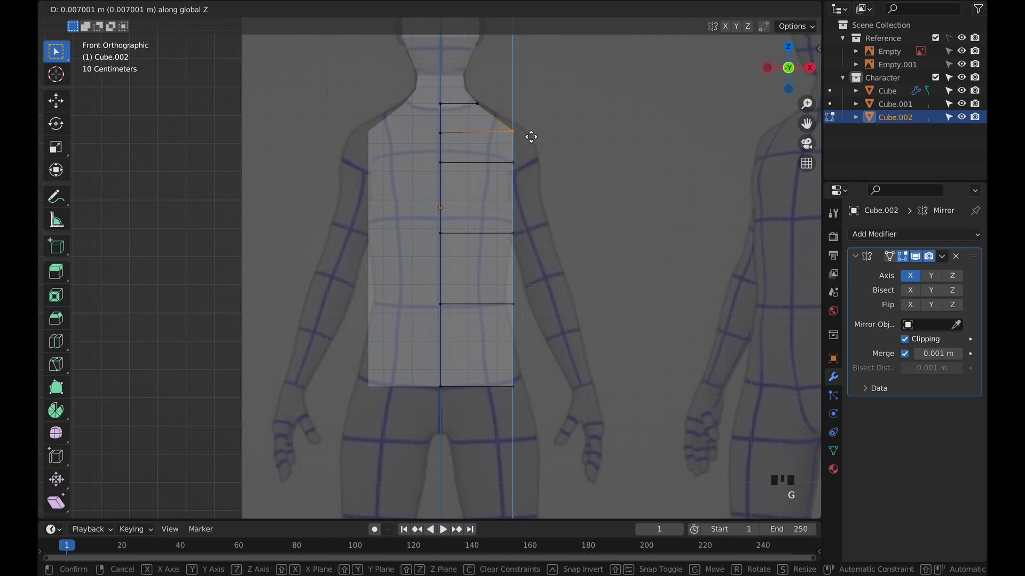
pyautogui.click(530, 129)
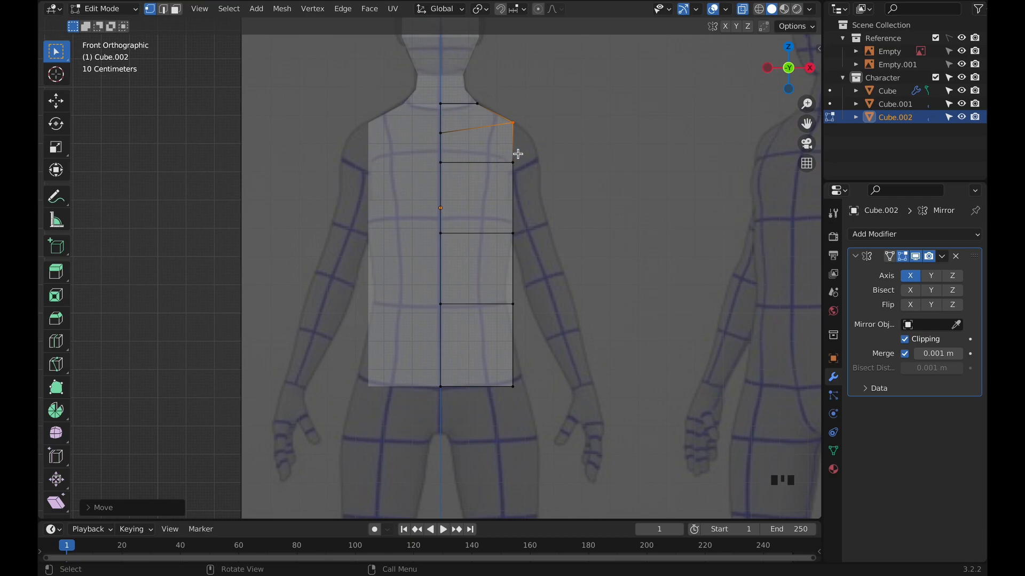
pyautogui.click(439, 134)
pyautogui.press('g')
pyautogui.press('z')
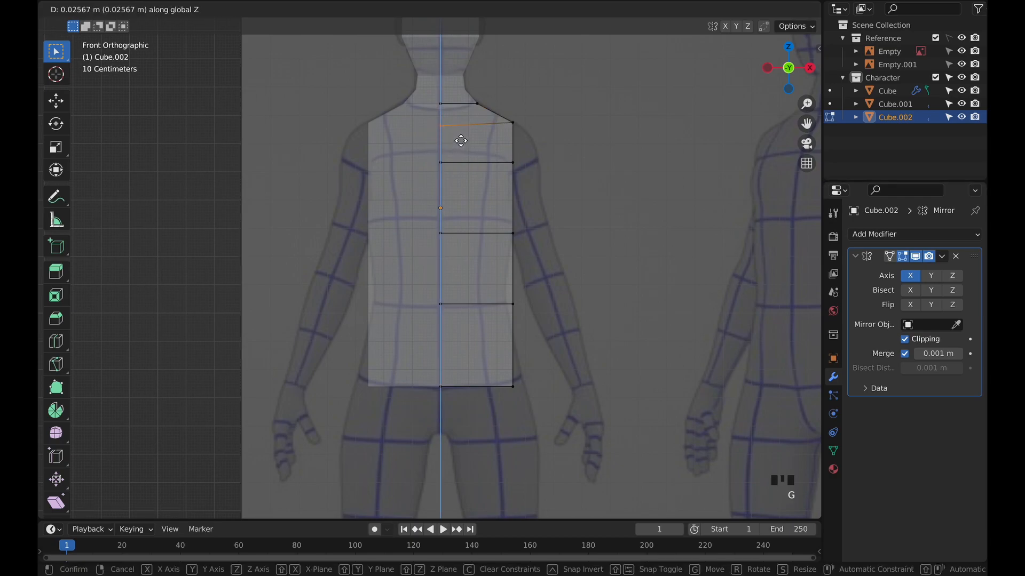
pyautogui.click(482, 148)
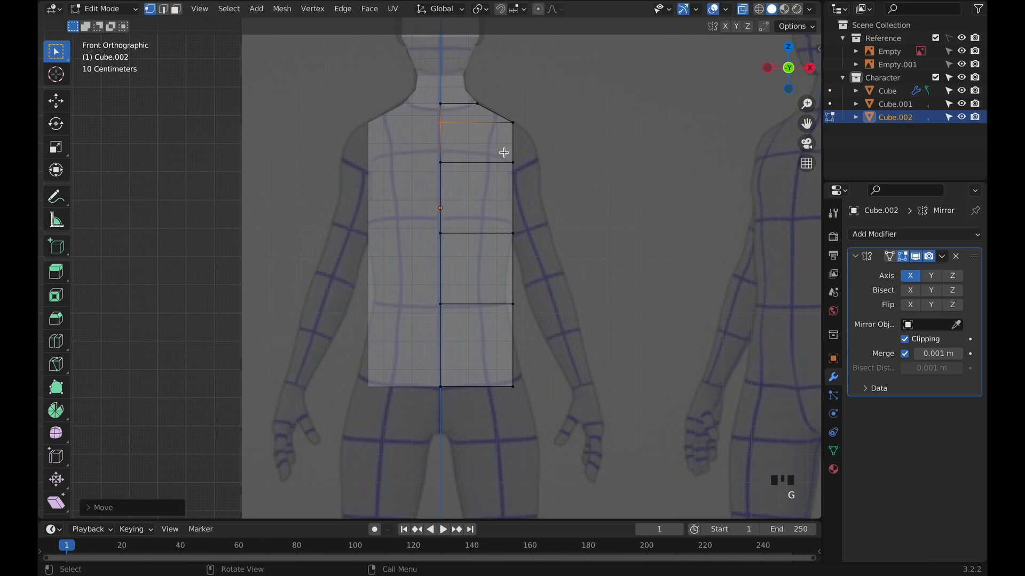
# Move the outer vertices of the armpit and lower chest loops slightly inward to the torso outline.
pyautogui.click(517, 165)
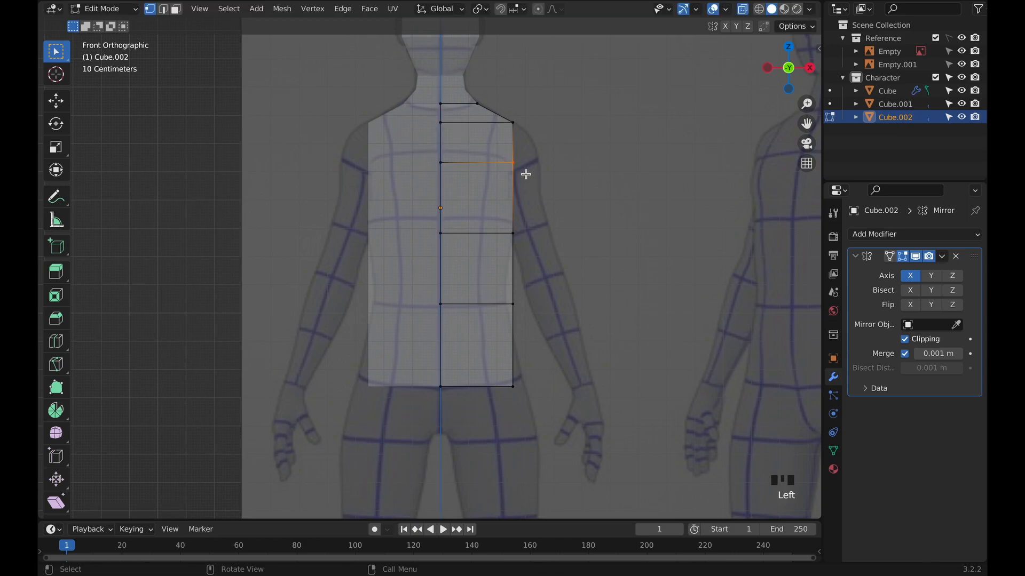
pyautogui.press('g')
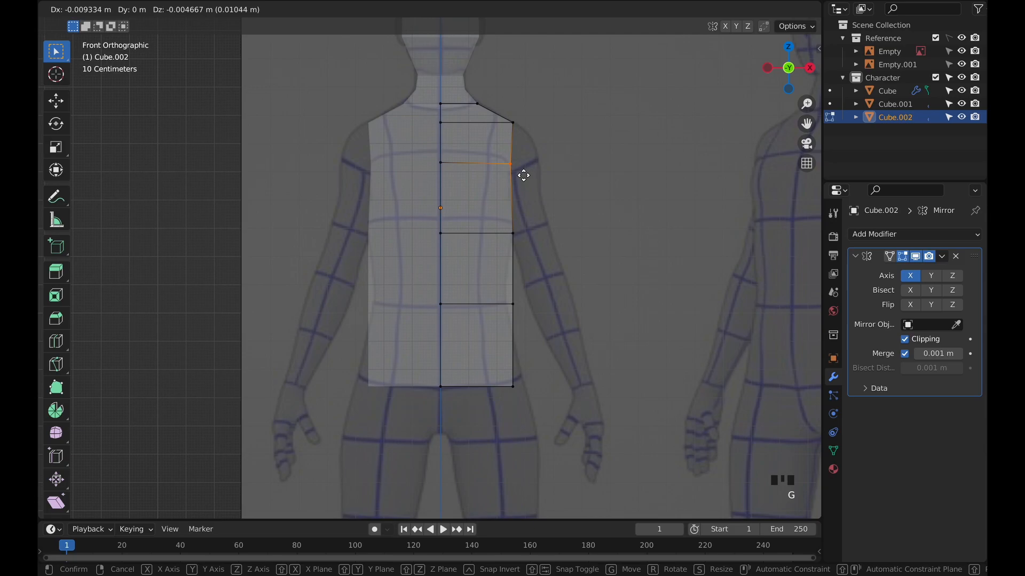
pyautogui.click(523, 175)
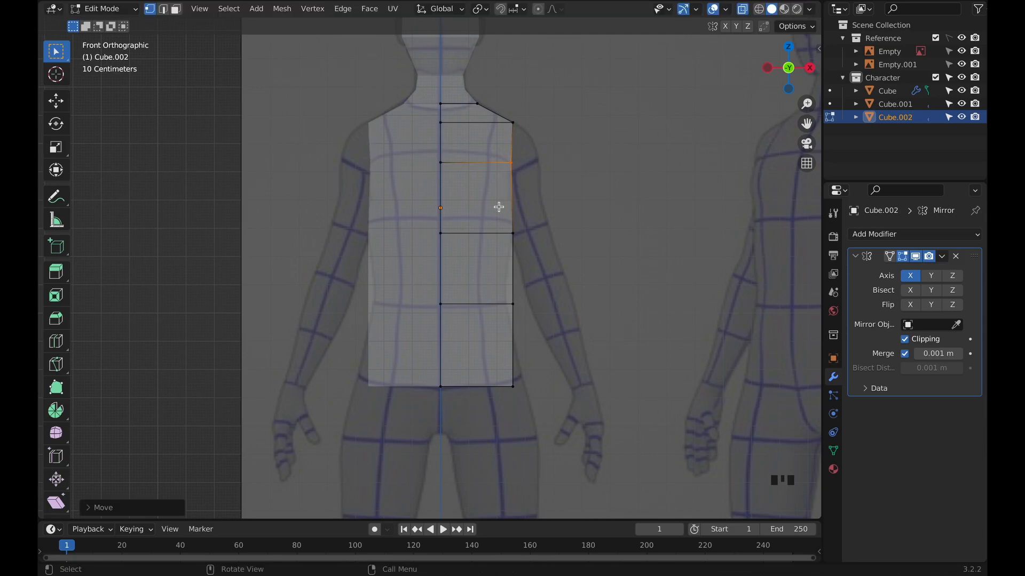
pyautogui.click(522, 238)
pyautogui.press('g')
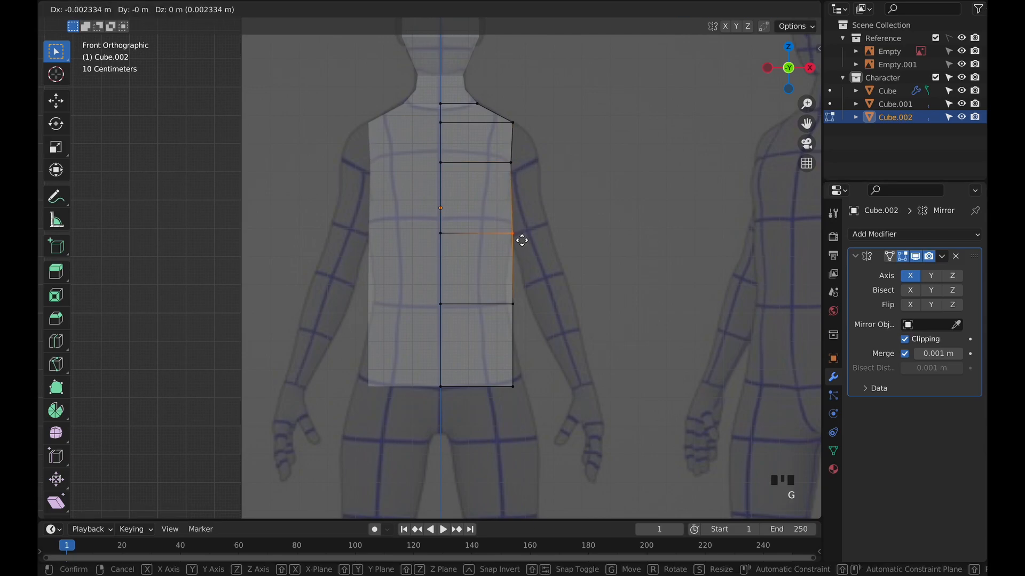
pyautogui.click(520, 238)
# Move the waist loop's outer vertices about 0.03 m inward along X and the bottom outer vertices outward to the hip outline.
pyautogui.click(521, 310)
pyautogui.press('g')
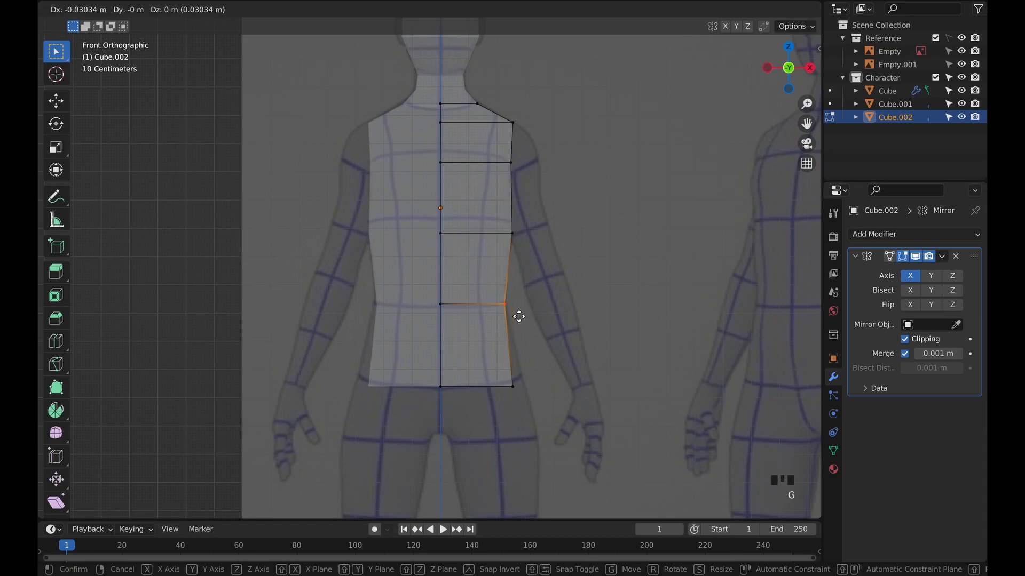
pyautogui.press('x')
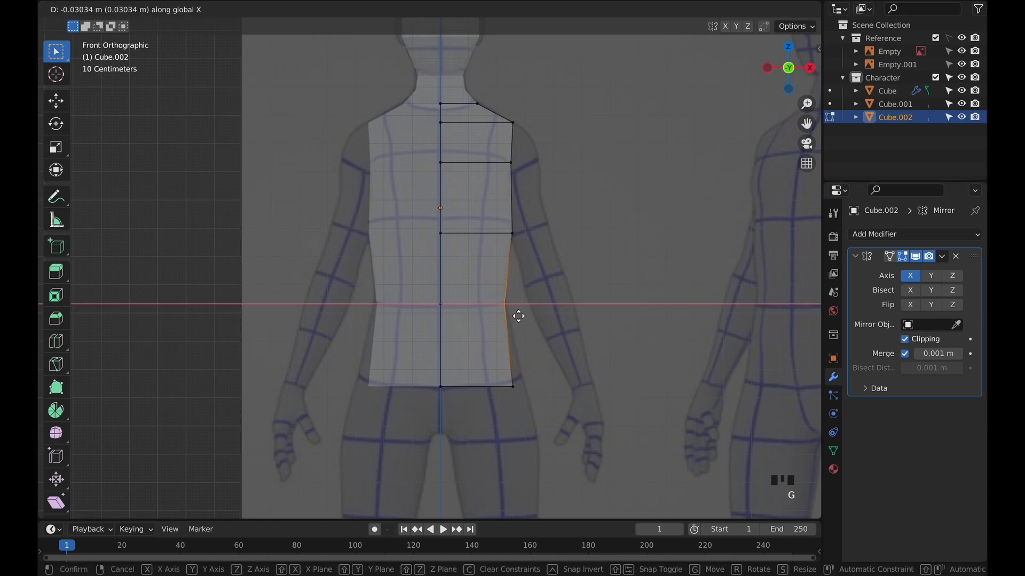
pyautogui.click(519, 317)
pyautogui.click(521, 388)
pyautogui.press('g')
pyautogui.press('x')
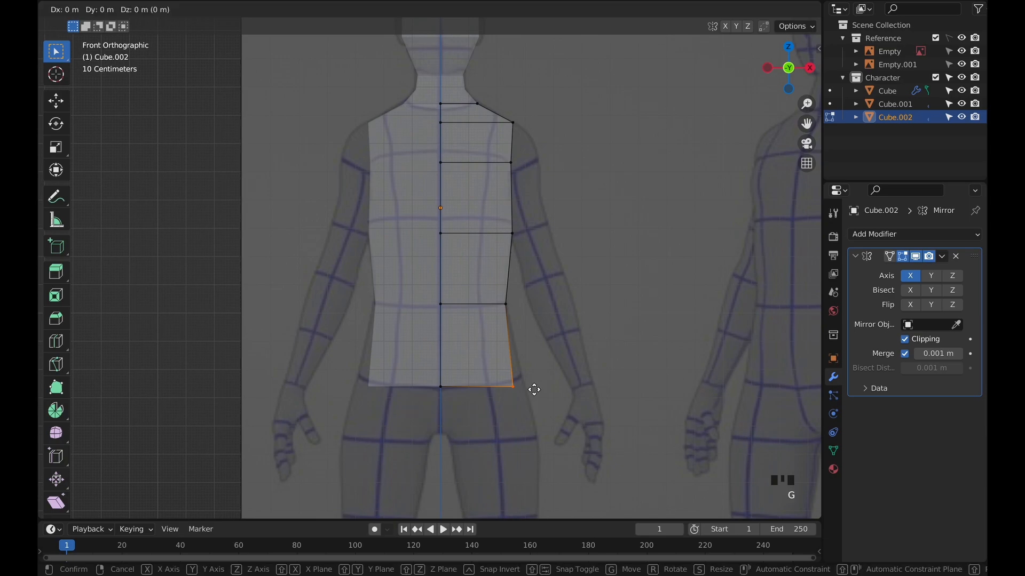
pyautogui.click(545, 389)
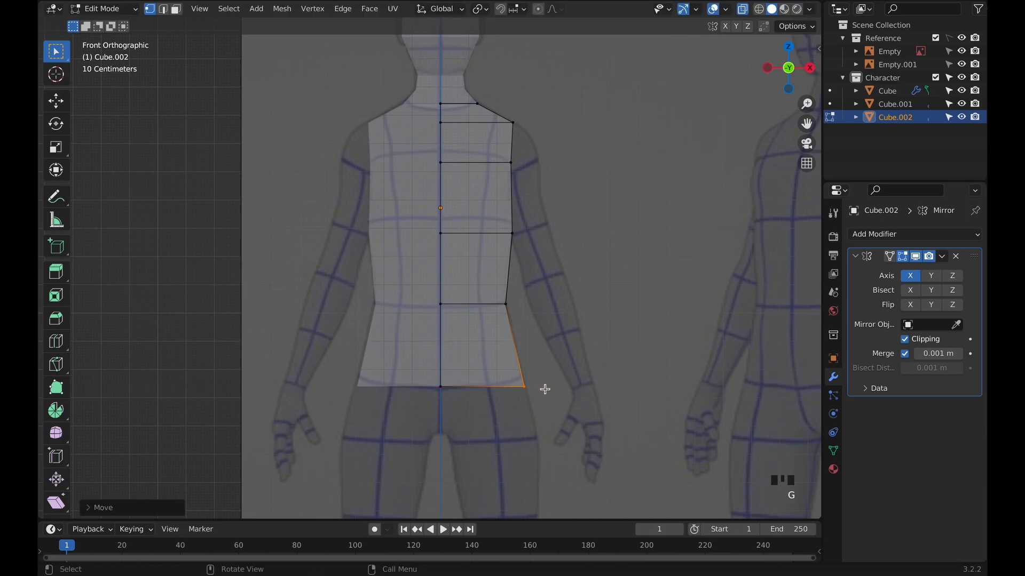
# In the right side view, move all front torso vertices about 0.09 m backward along Y to the front body outline.
pyautogui.press('KP_3')
pyautogui.moveTo(281, 89); pyautogui.dragTo(402, 422)
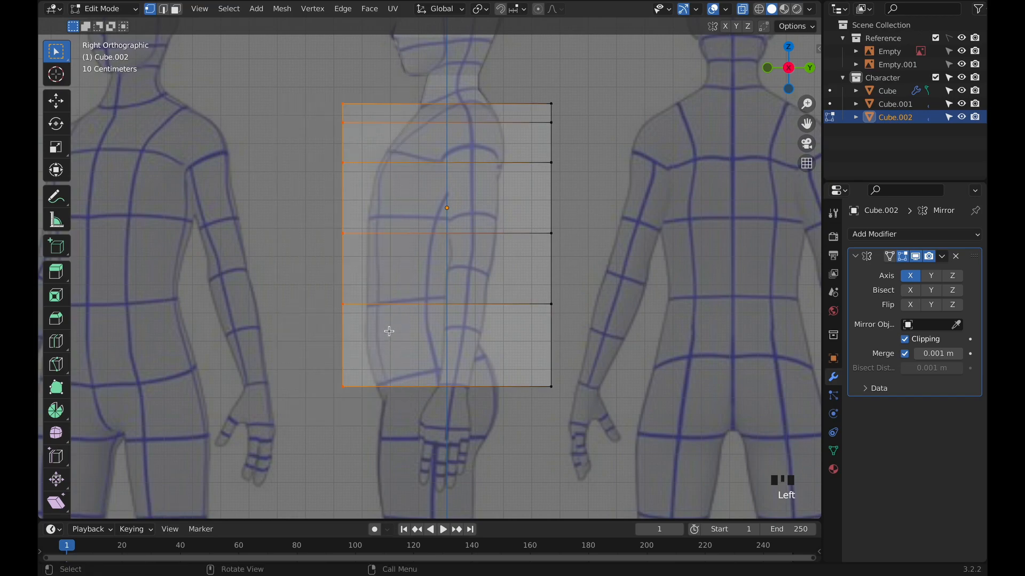
pyautogui.press('g')
pyautogui.press('y')
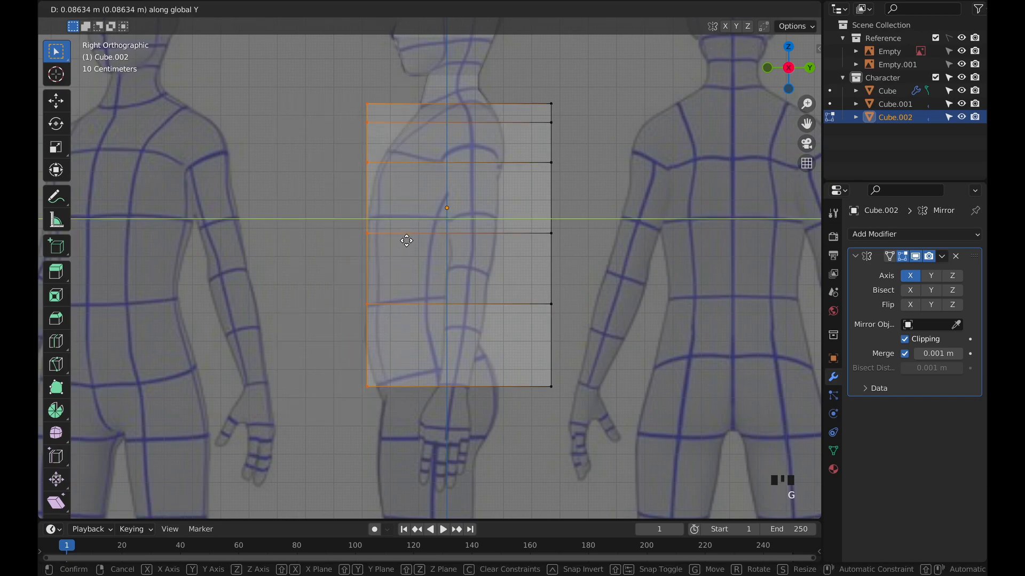
pyautogui.click(406, 240)
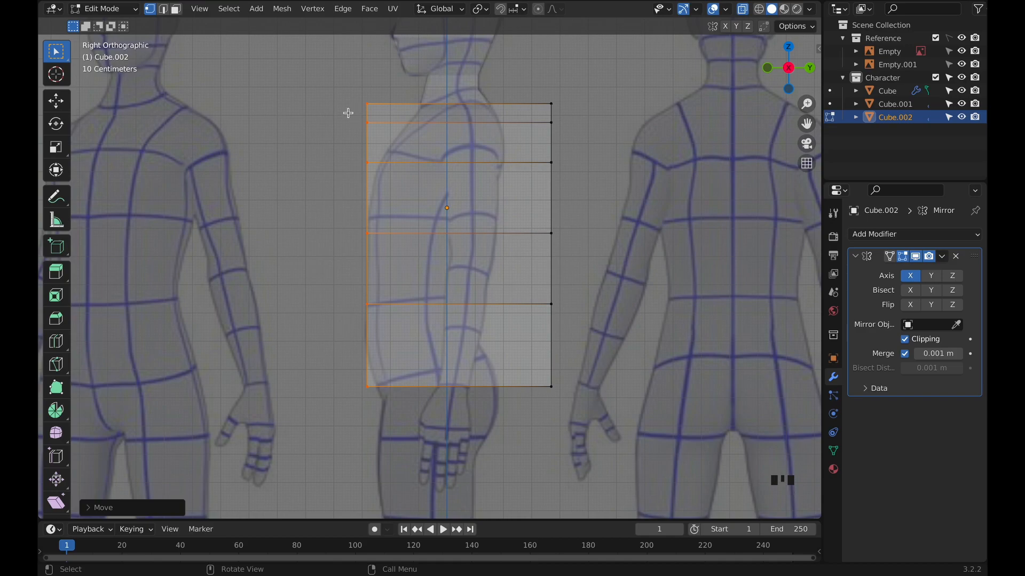
# Move the front vertices of the torso's two uppermost rows back along Y to match the side reference's neck and upper-chest outline.
pyautogui.click(384, 140)
pyautogui.press('g')
pyautogui.press('y')
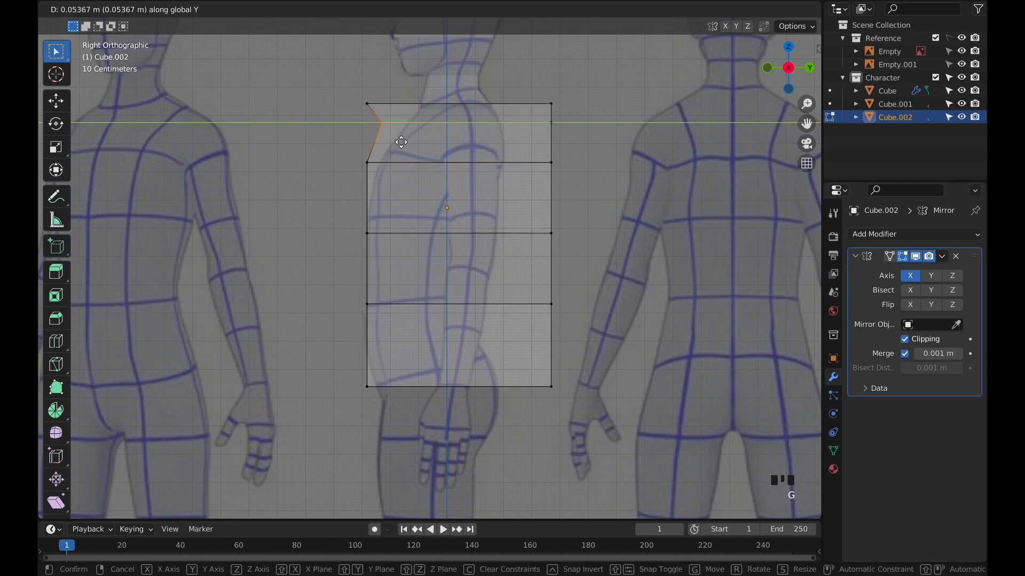
pyautogui.click(423, 143)
pyautogui.click(369, 104)
pyautogui.press('g')
pyautogui.press('y')
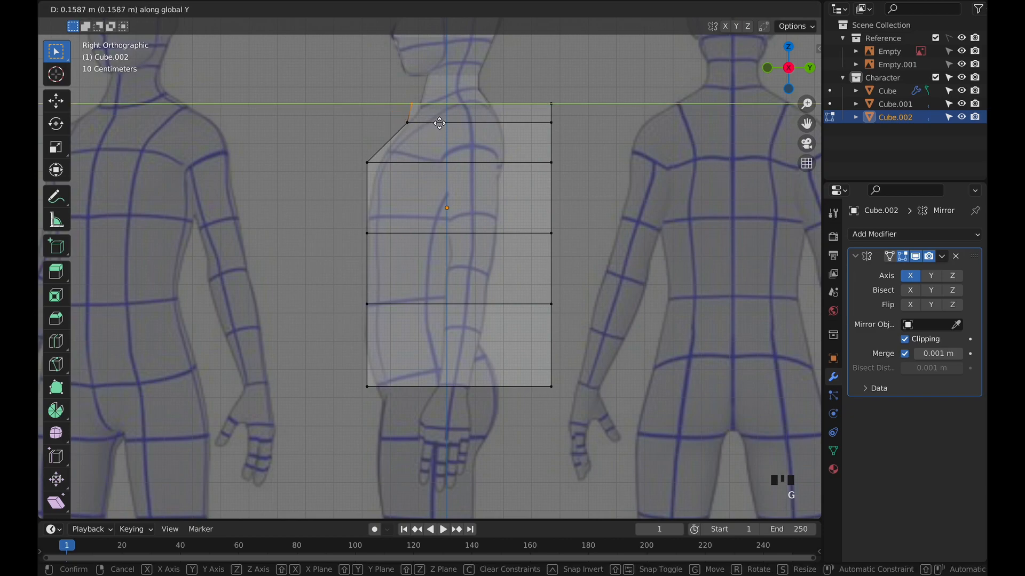
pyautogui.click(447, 126)
# Move the front vertices of the third row from the top back along Y about 0.044 m to the chest outline.
pyautogui.click(344, 156)
pyautogui.press('g')
pyautogui.press('y')
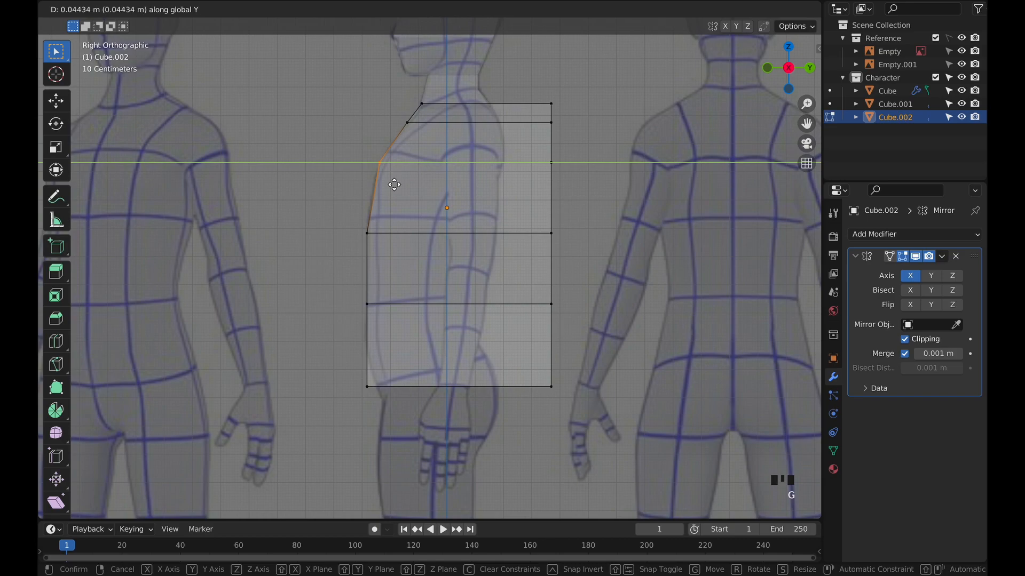
pyautogui.click(395, 185)
# Move the whole column of back vertices forward along Y to meet the back outline of the side reference.
pyautogui.moveTo(531, 101); pyautogui.dragTo(603, 436)
pyautogui.press('g')
pyautogui.press('y')
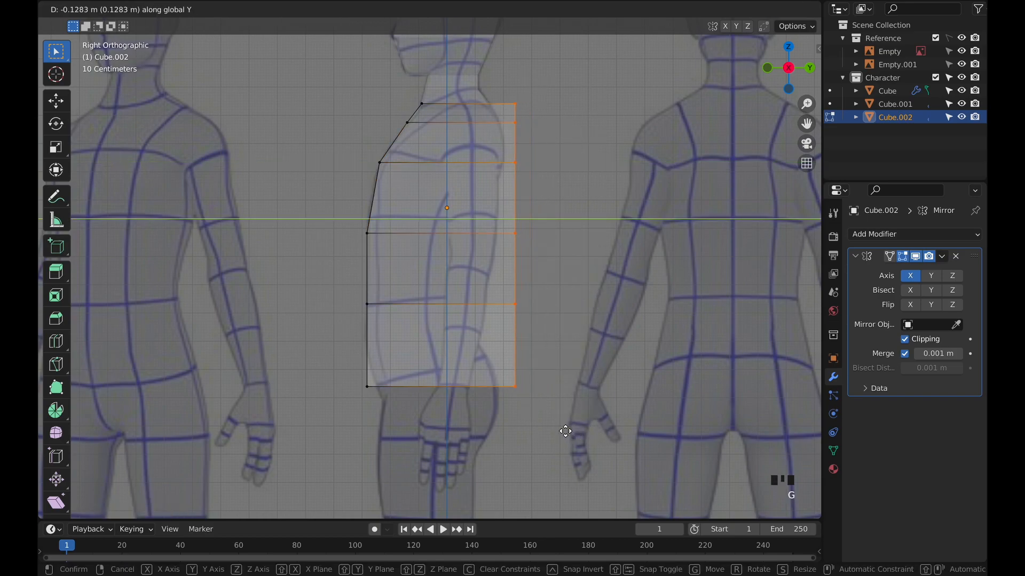
pyautogui.click(547, 428)
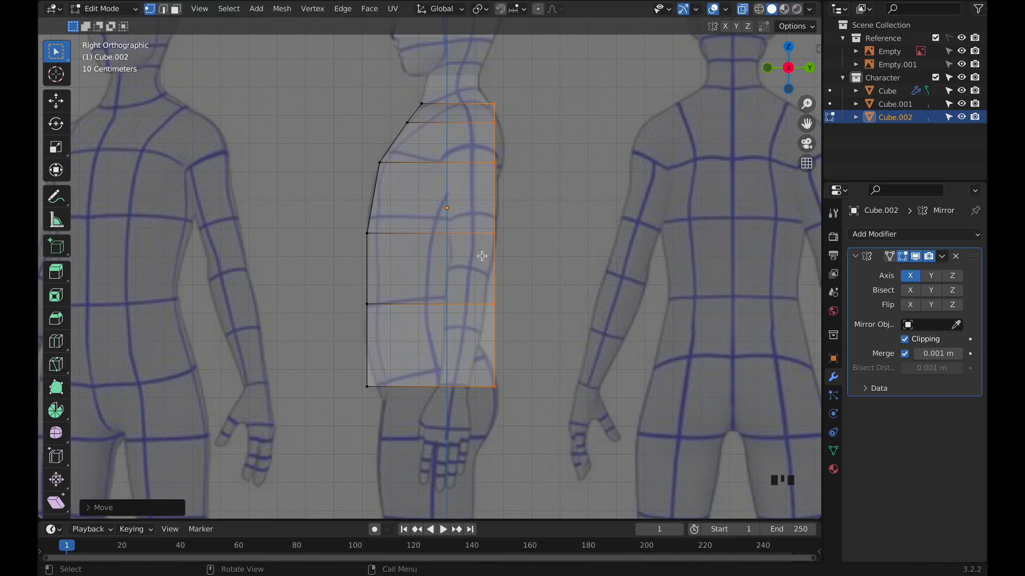
# Adjust the back vertices of the two uppermost torso rows along Y to fit the base of the neck and upper back.
pyautogui.click(493, 104)
pyautogui.press('g')
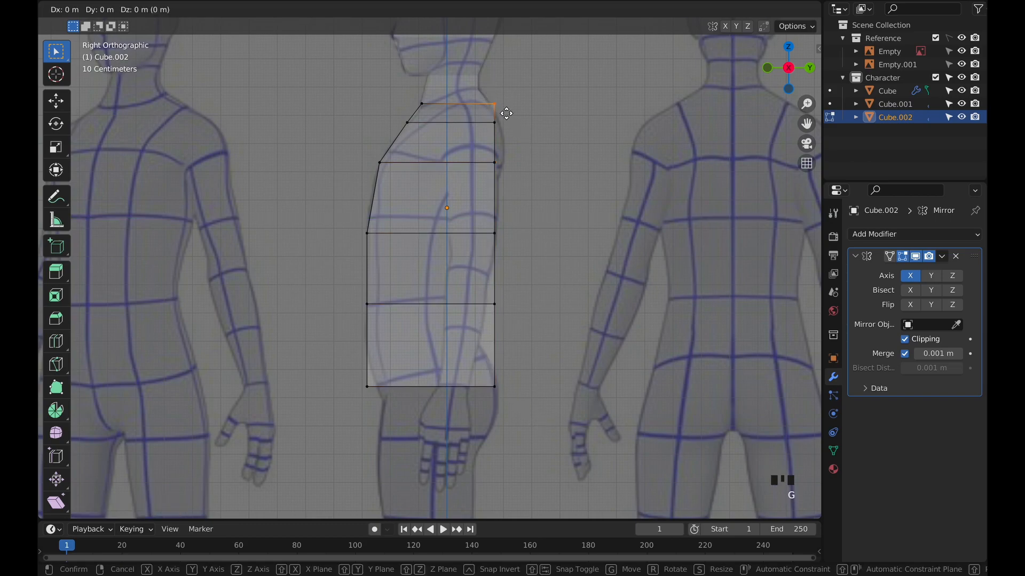
pyautogui.press('y')
pyautogui.click(504, 114)
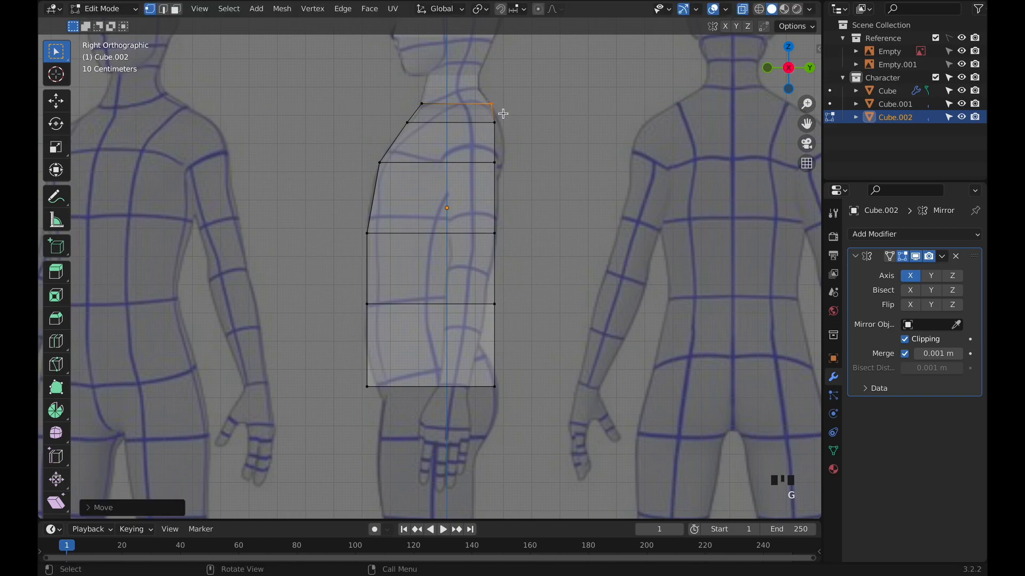
pyautogui.click(493, 122)
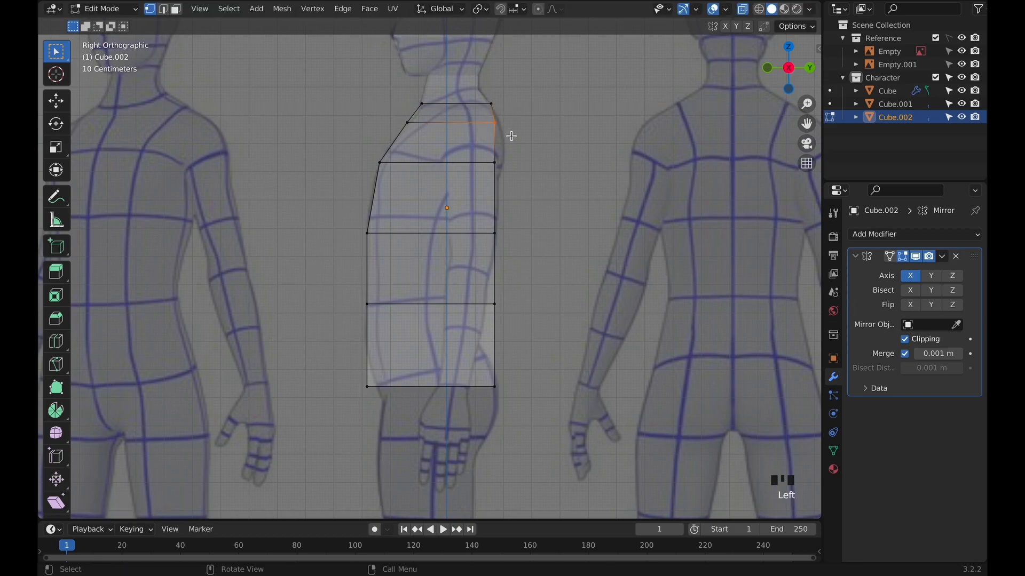
pyautogui.press('g')
pyautogui.press('y')
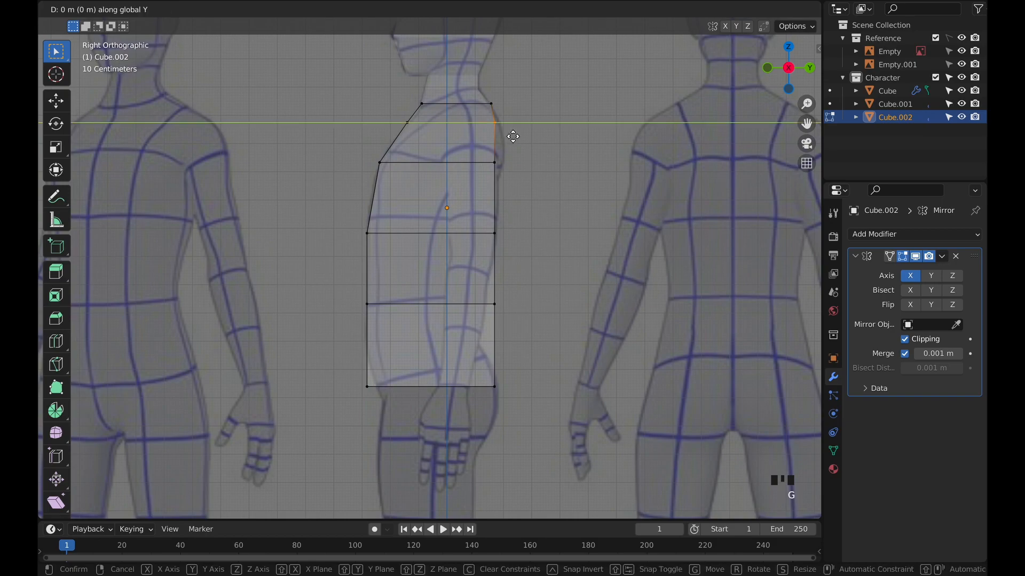
pyautogui.click(494, 154)
# Shift the third row's back vertices slightly forward along Y and the fourth row's about 0.05 m forward to follow the back curve.
pyautogui.click(495, 163)
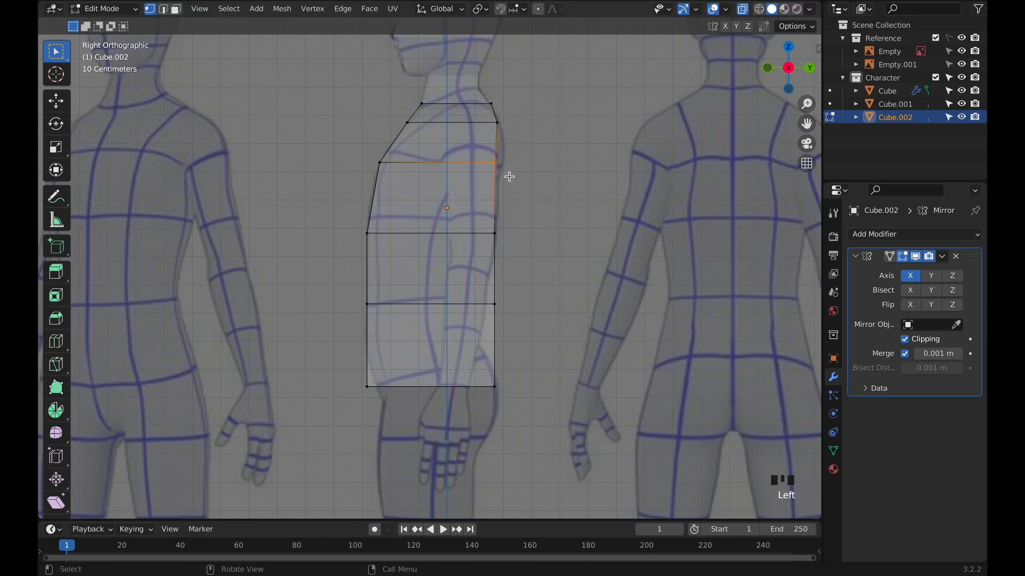
pyautogui.press('g')
pyautogui.press('y')
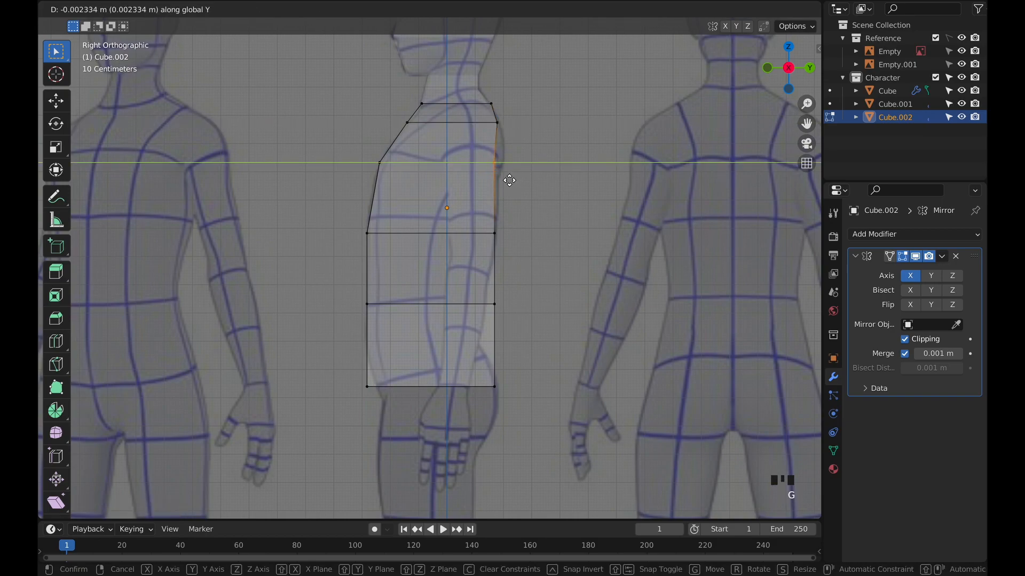
pyautogui.click(509, 180)
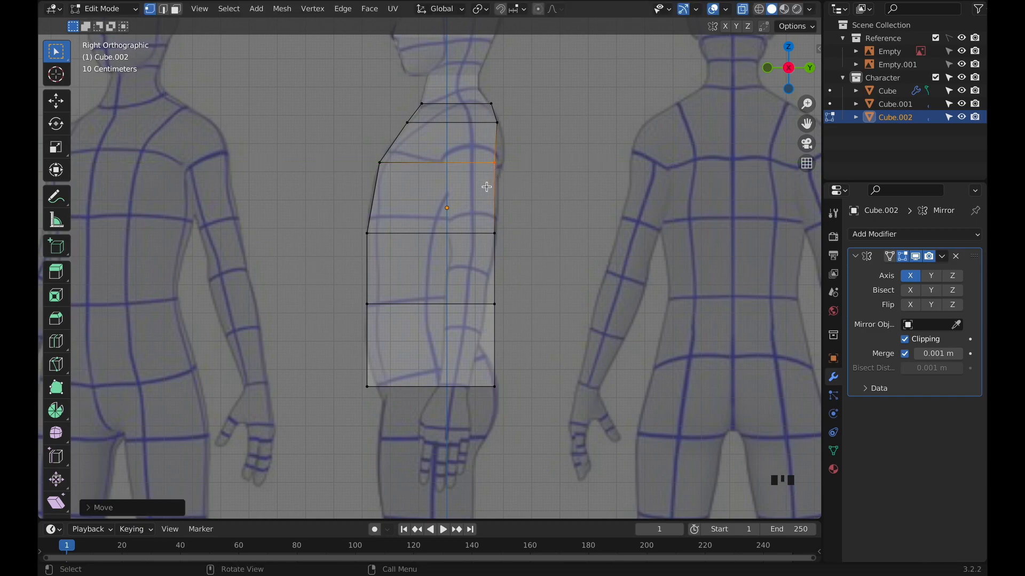
pyautogui.click(510, 247)
pyautogui.press('g')
pyautogui.press('y')
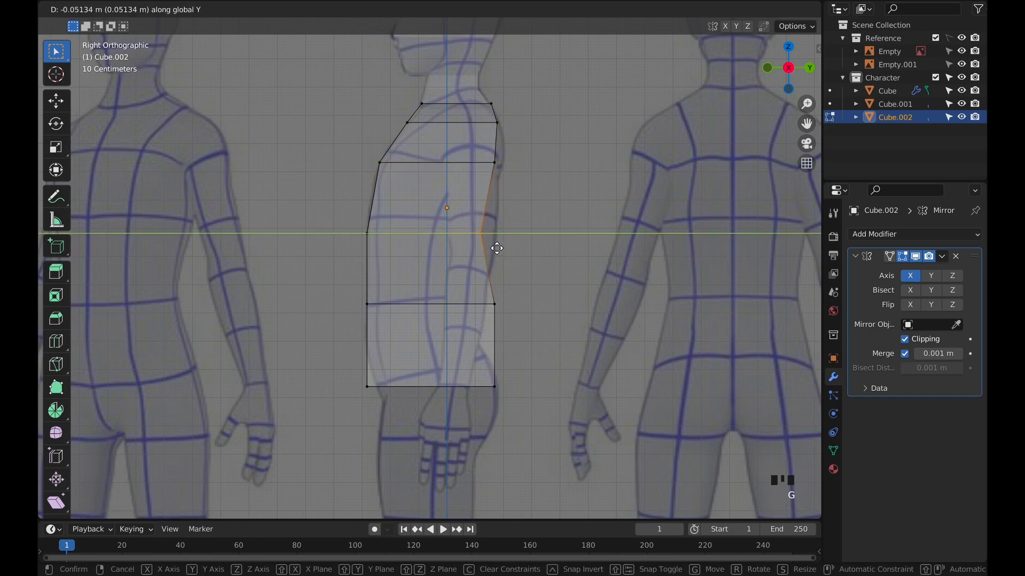
pyautogui.click(496, 248)
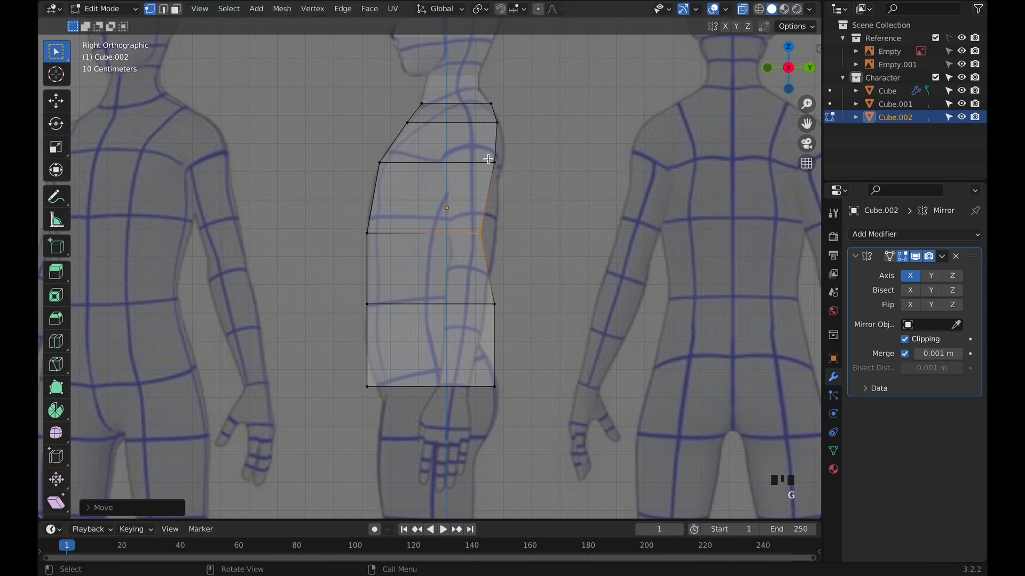
# Move the back vertices of the waist row forward along Y to the hollow of the lower back.
pyautogui.click(494, 304)
pyautogui.press('g')
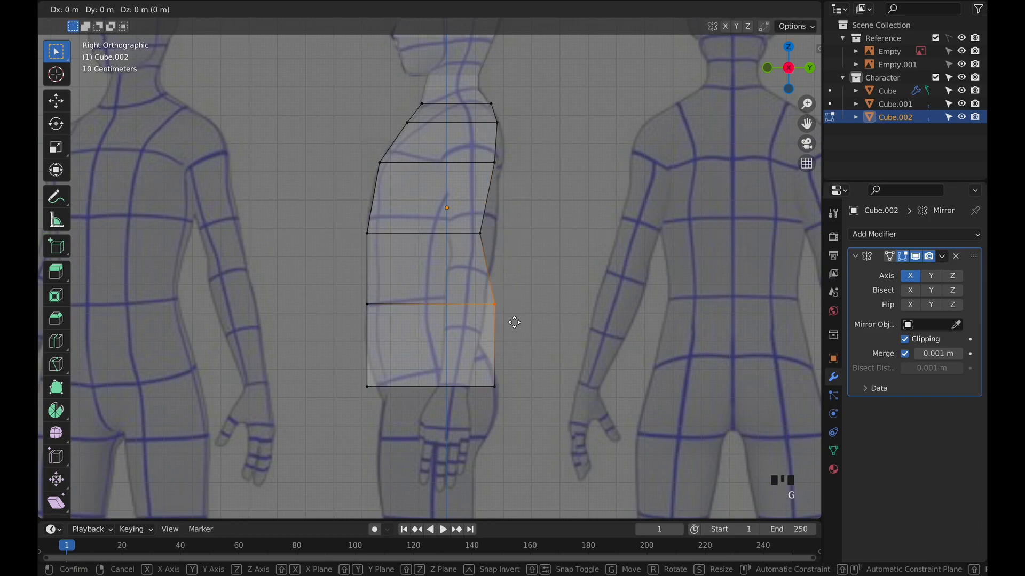
pyautogui.press('y')
pyautogui.click(487, 320)
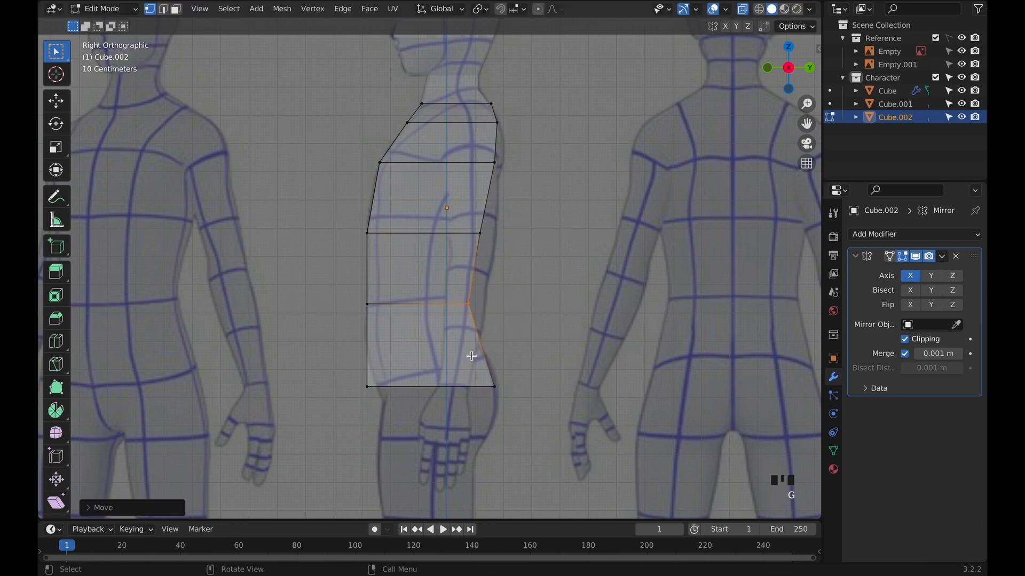
# Move the front vertices of the torso's bottom row back along Y about 0.037 m to the lower-belly outline.
pyautogui.click(505, 391)
pyautogui.click(386, 394)
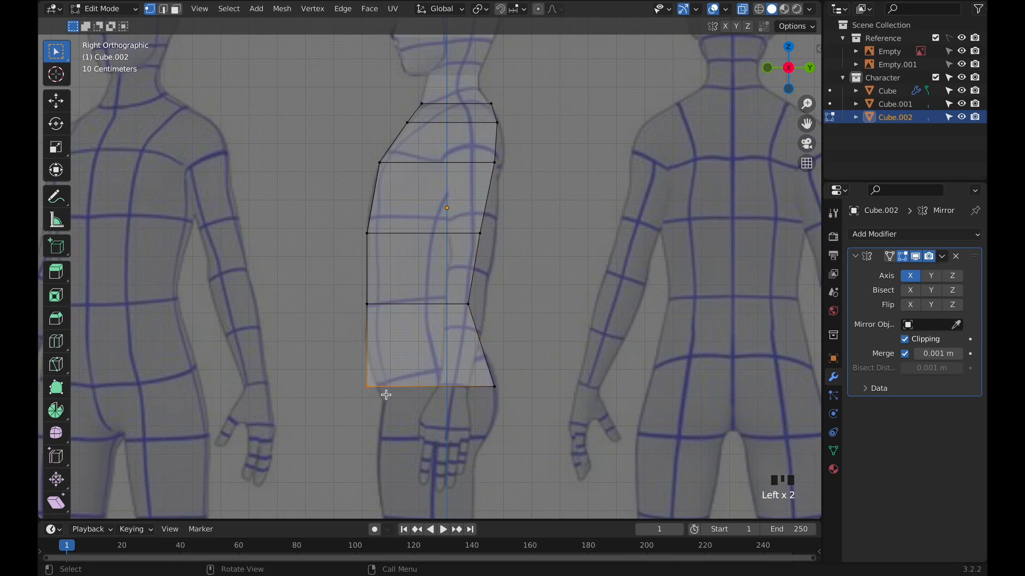
pyautogui.press('g')
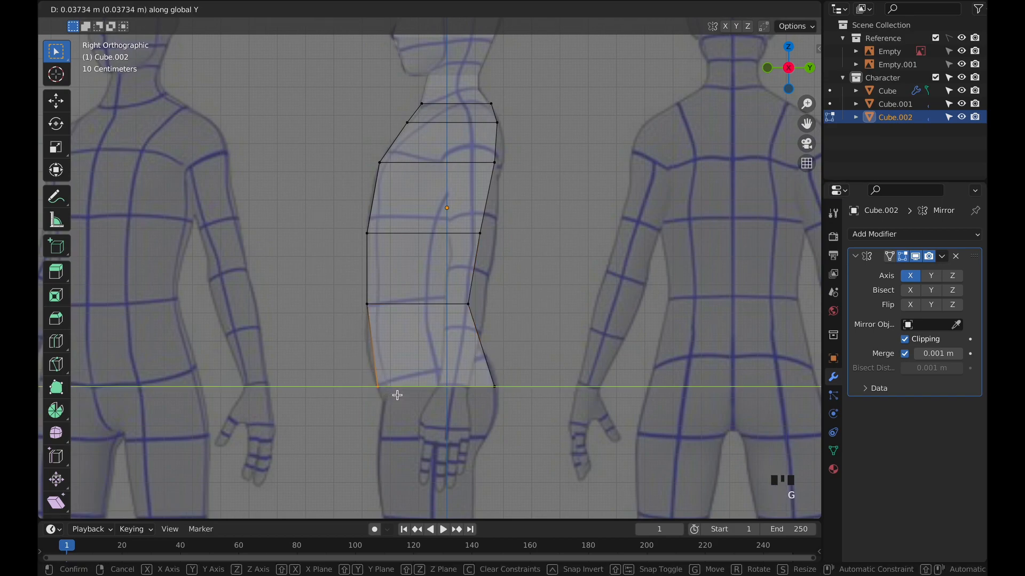
pyautogui.click(395, 395)
# Add a horizontal loop cut midway between waist and bottom rows and move its front vertices about 0.016 m forward along Y.
pyautogui.hotkey('ctrl', 'r')
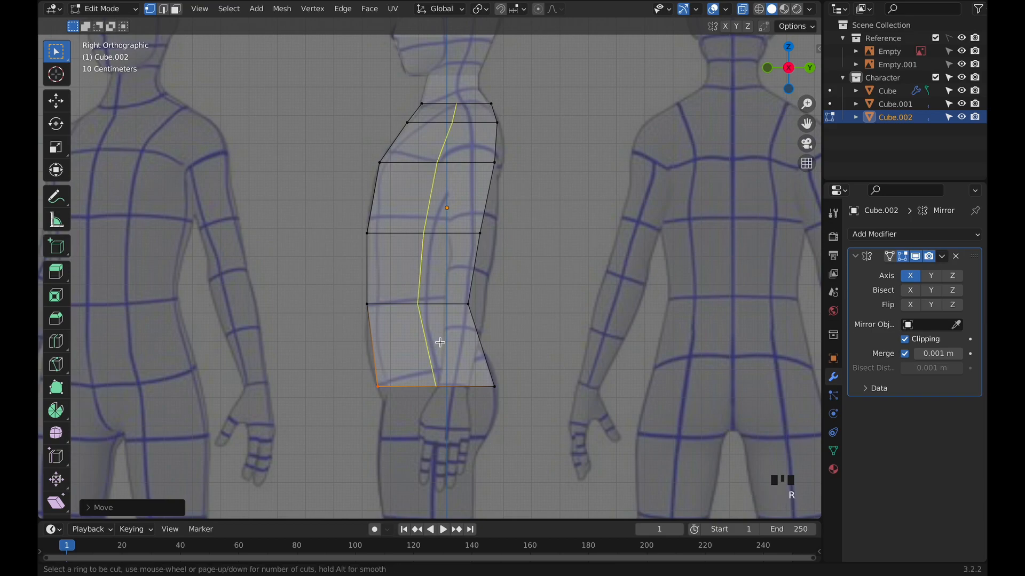
pyautogui.click(380, 343)
pyautogui.click(363, 342)
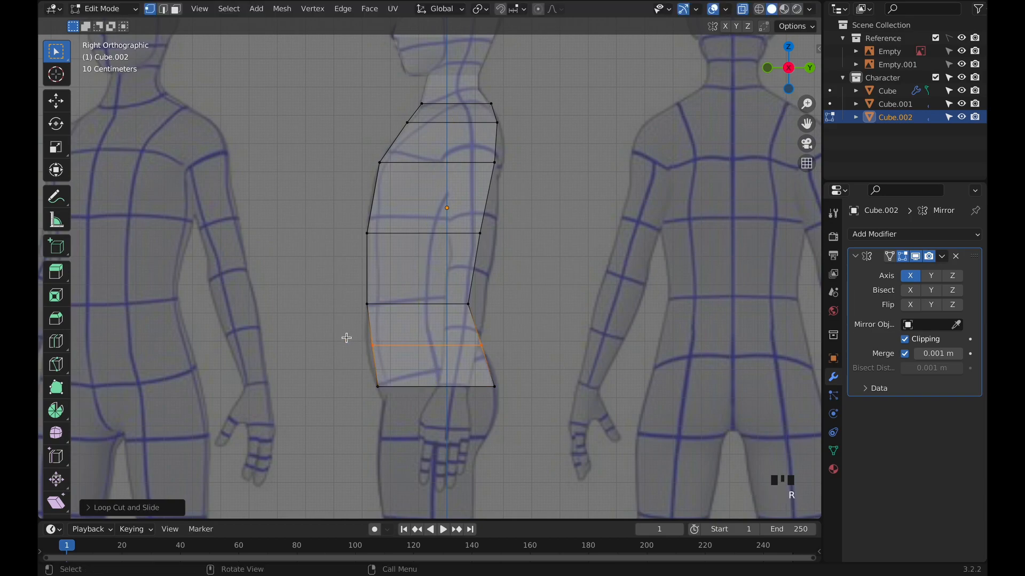
pyautogui.press('g')
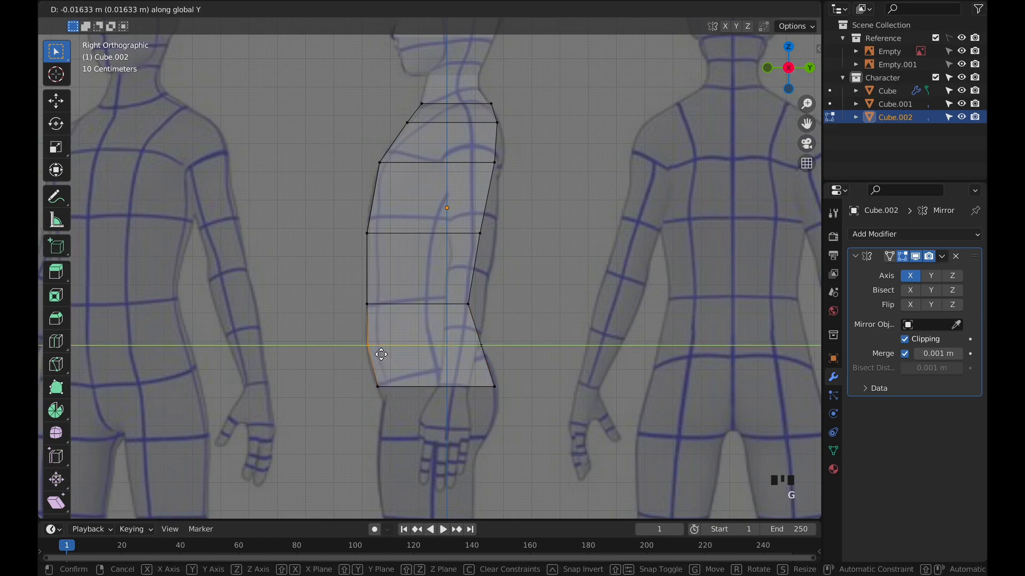
pyautogui.click(382, 353)
# In the front view, raise the outer vertices of the torso's bottom row to the hip line of the reference.
pyautogui.moveTo(583, 238); pyautogui.dragTo(732, 222, button='middle')
pyautogui.press('KP_1')
pyautogui.scroll(-2, 601, 336)
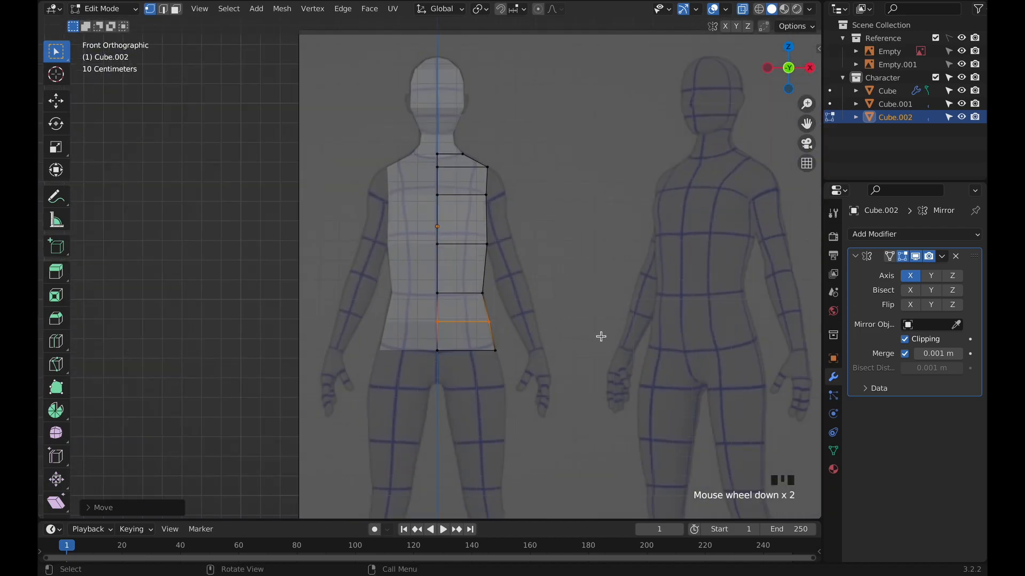
pyautogui.scroll(3, 513, 354)
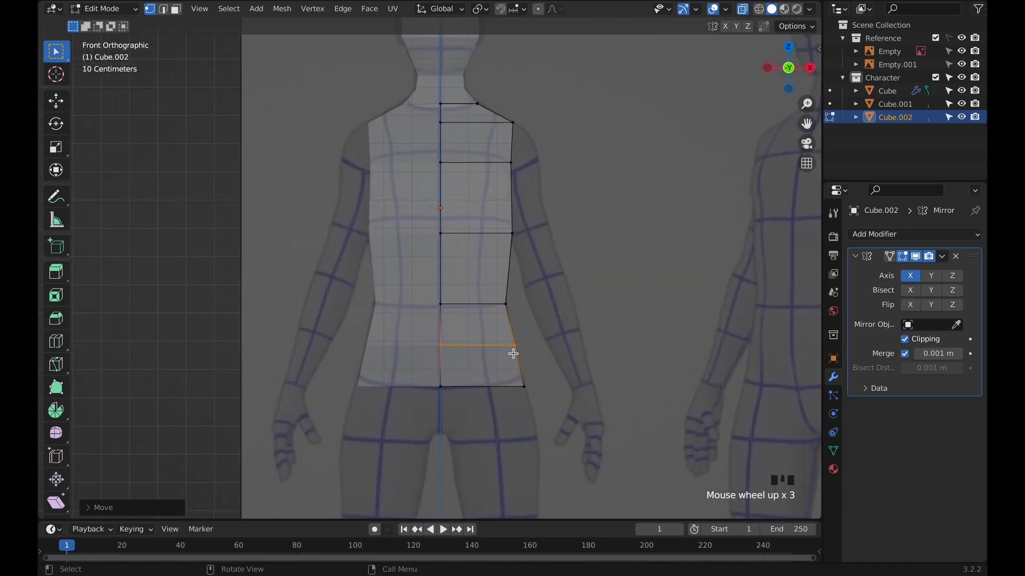
pyautogui.click(518, 387)
pyautogui.press('g')
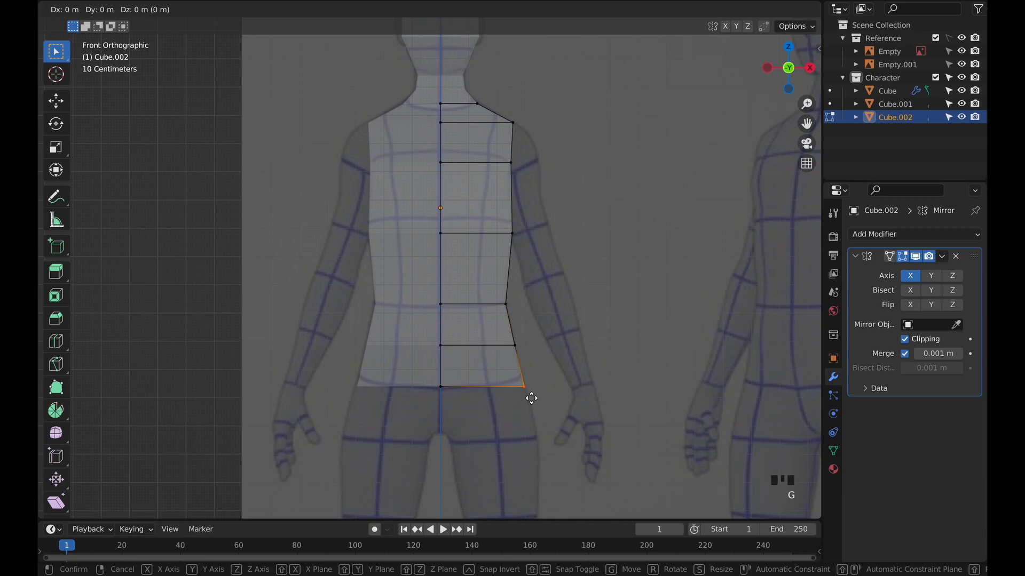
pyautogui.click(519, 387)
# Lower the centre vertices of the torso's bottom row about 0.012 m along Z and leave edit mode.
pyautogui.click(441, 388)
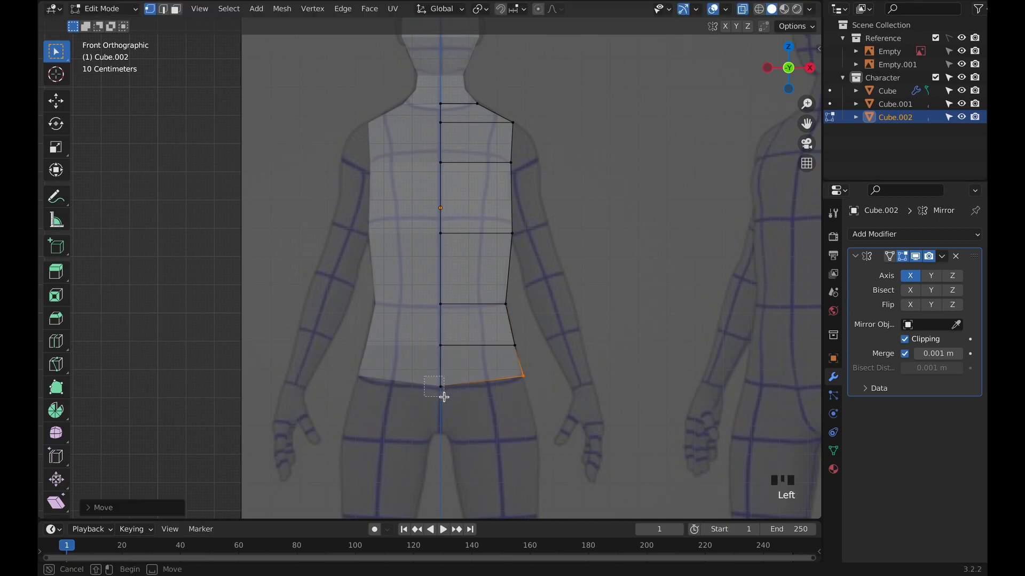
pyautogui.press('g')
pyautogui.press('z')
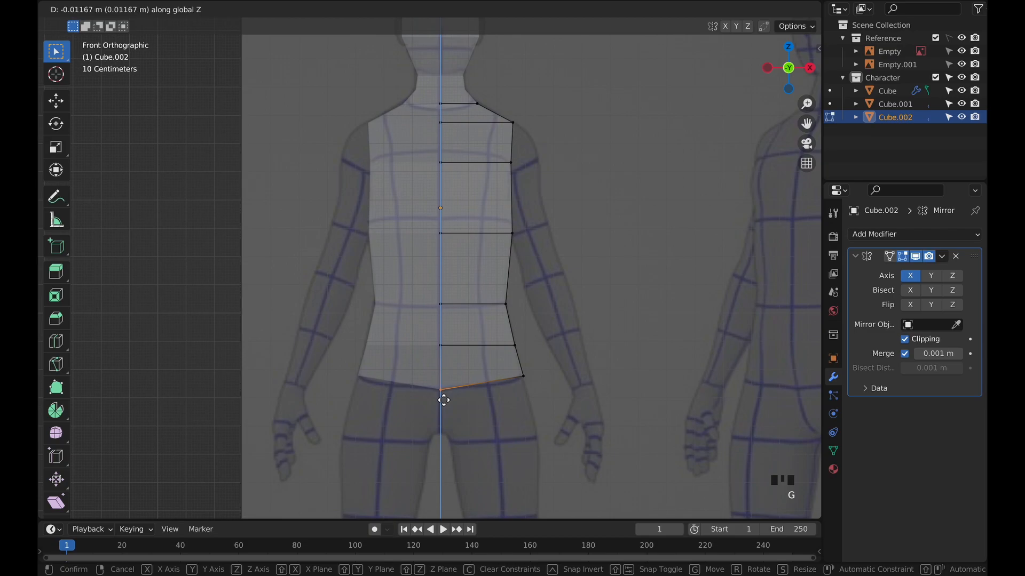
pyautogui.click(444, 400)
pyautogui.click(590, 389)
pyautogui.press('Tab')
# Add a new cube in the front view and scale it down to about the reference figure's hand-to-hand width.
pyautogui.moveTo(662, 356)
pyautogui.mouseDown(button='middle')
pyautogui.moveTo(584, 300)
pyautogui.moveTo(528, 343)
pyautogui.moveTo(530, 387)
pyautogui.moveTo(652, 363)
pyautogui.mouseUp(button='middle')
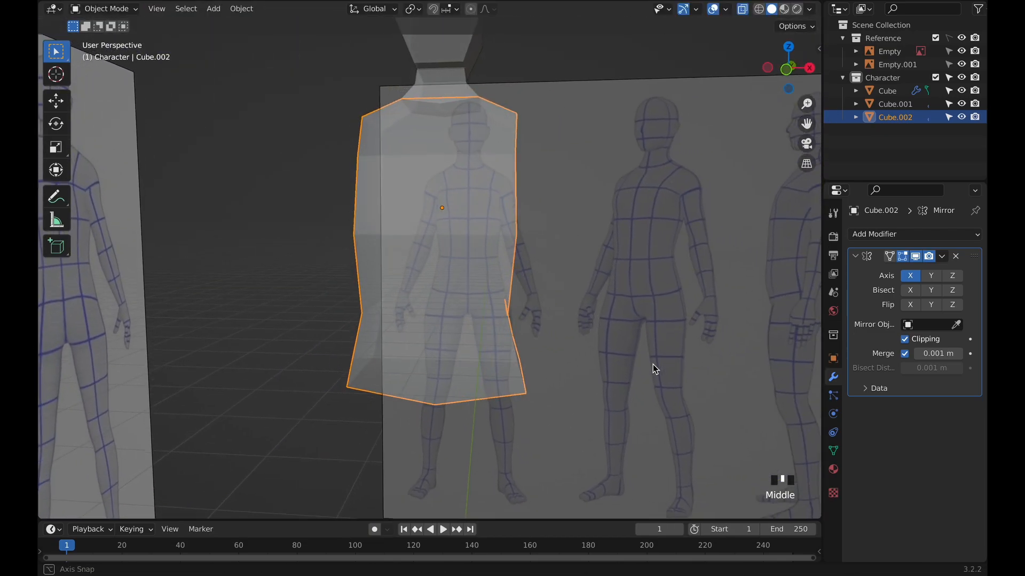
pyautogui.scroll(-2, 652, 364)
pyautogui.press('KP_1')
pyautogui.scroll(-1, 606, 367)
pyautogui.scroll(-1, 574, 366)
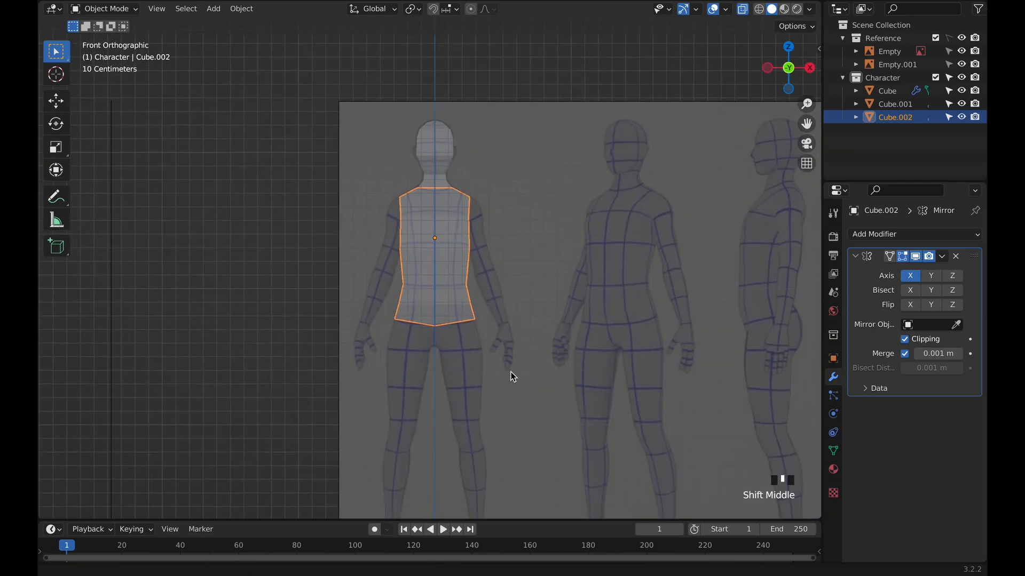
pyautogui.keyDown('shift'); pyautogui.moveTo(511, 373); pyautogui.dragTo(528, 285, button='middle'); pyautogui.keyUp('shift')
pyautogui.click(491, 281)
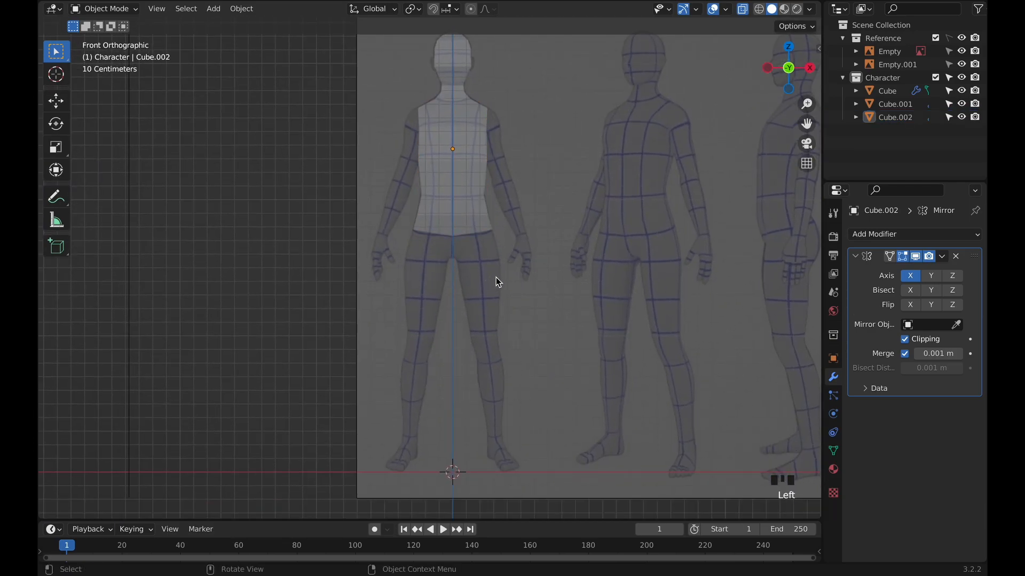
pyautogui.hotkey('shift', 'a')
pyautogui.click(544, 286)
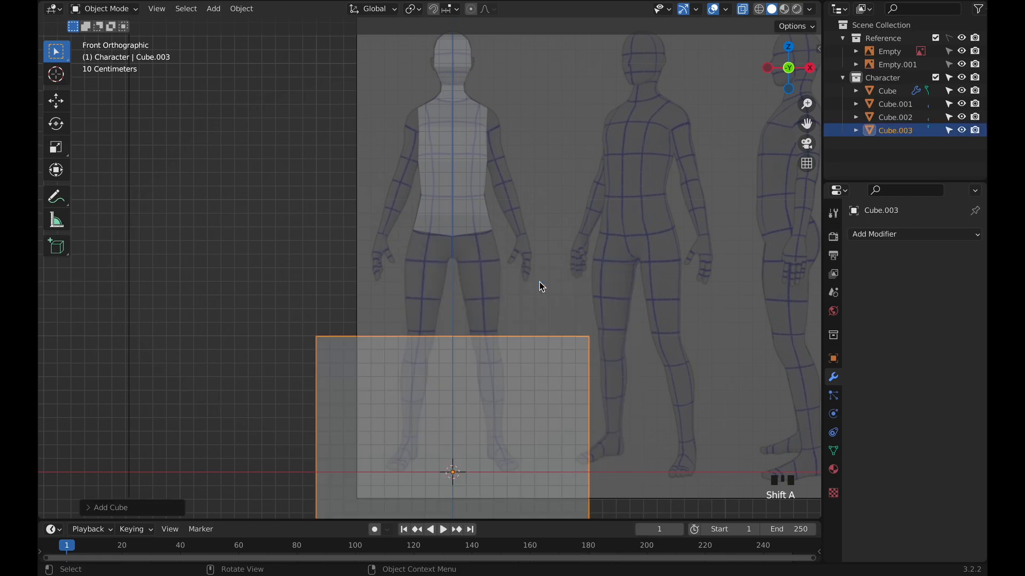
pyautogui.press('s')
pyautogui.click(475, 354)
# Raise the new cube about 1.2 m along Z over the legs and scale it slightly so its top meets the torso's lower edge.
pyautogui.press('g')
pyautogui.press('z')
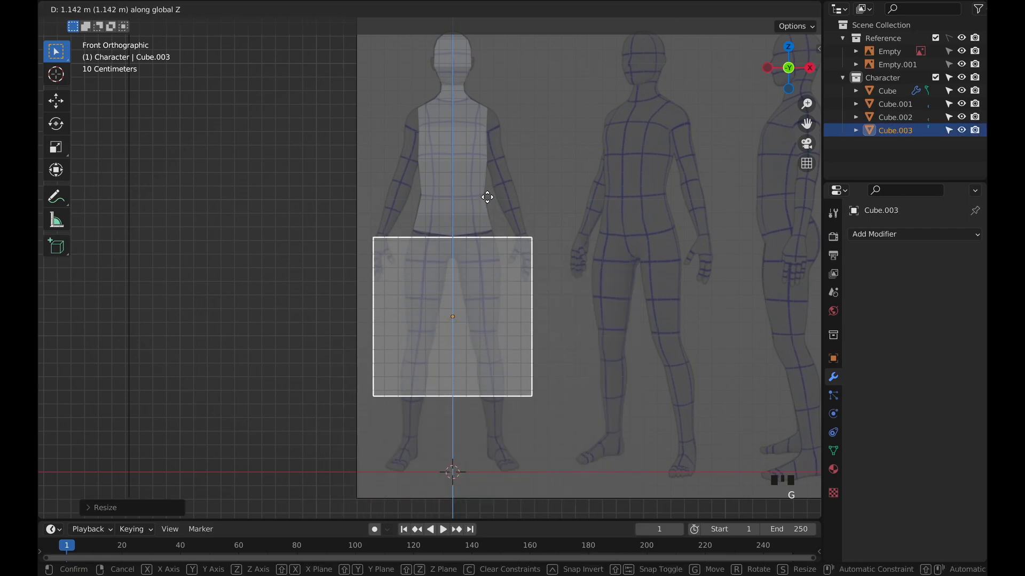
pyautogui.click(487, 196)
pyautogui.scroll(2, 533, 238)
pyautogui.press('g')
pyautogui.press('z')
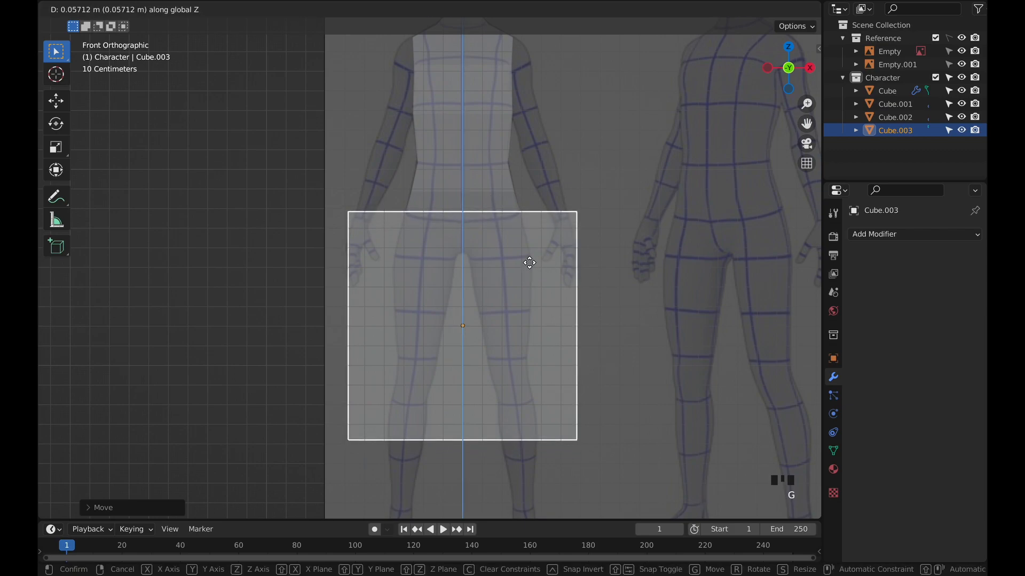
pyautogui.click(529, 262)
pyautogui.press('s')
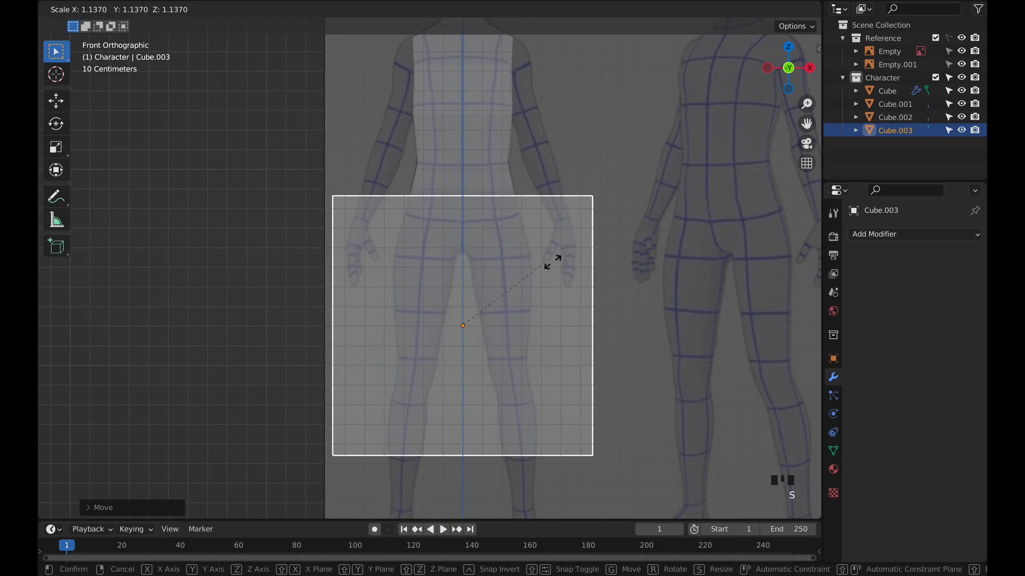
pyautogui.click(531, 268)
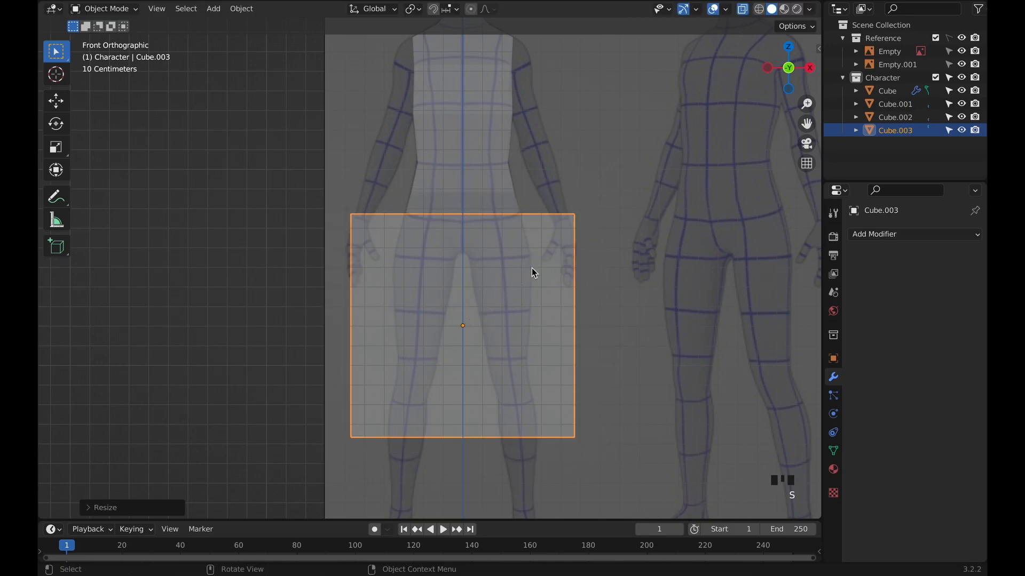
# Edit the cube in the front view and move its vertices on the -X side about 0.56 m along X to the body's centre line.
pyautogui.press('Tab')
pyautogui.moveTo(336, 209); pyautogui.dragTo(393, 483)
pyautogui.press('g')
pyautogui.press('x')
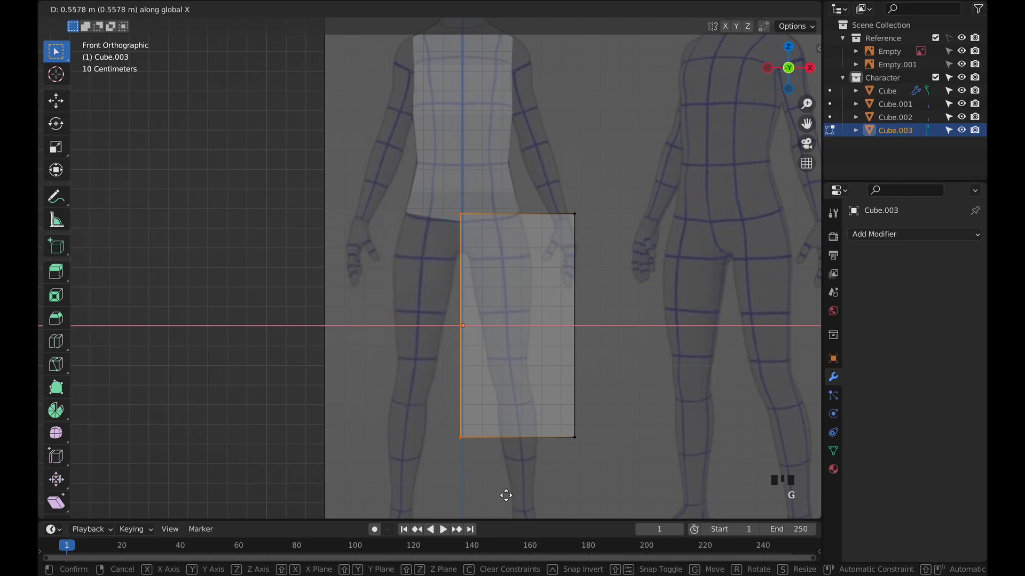
pyautogui.click(507, 495)
# Move the leg block's outer side vertices about 0.2 m inward along X to the outer thigh outline.
pyautogui.keyDown('shift'); pyautogui.moveTo(582, 425); pyautogui.dragTo(597, 339, button='middle'); pyautogui.keyUp('shift')
pyautogui.moveTo(554, 106); pyautogui.dragTo(631, 358)
pyautogui.press('g')
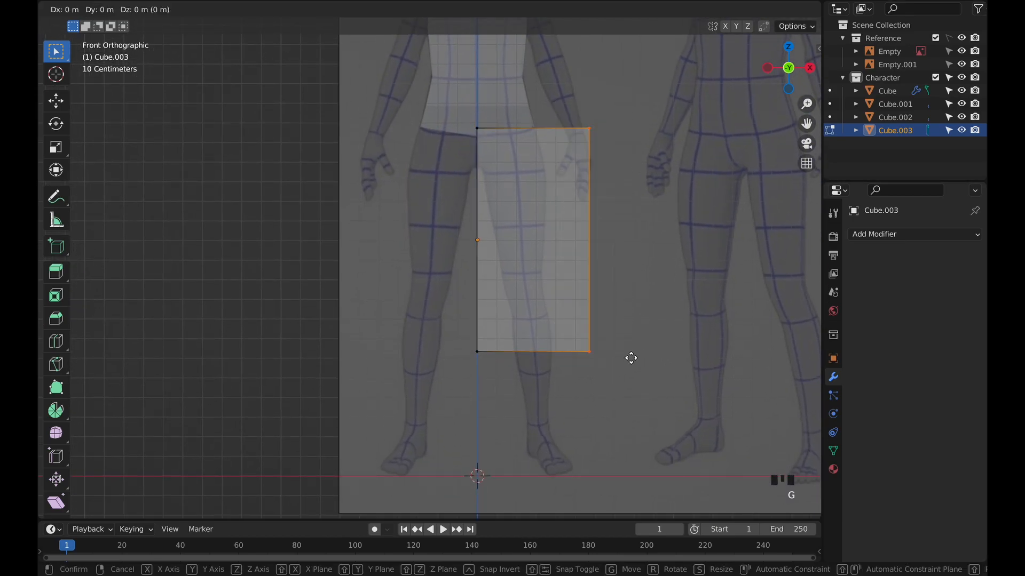
pyautogui.press('x')
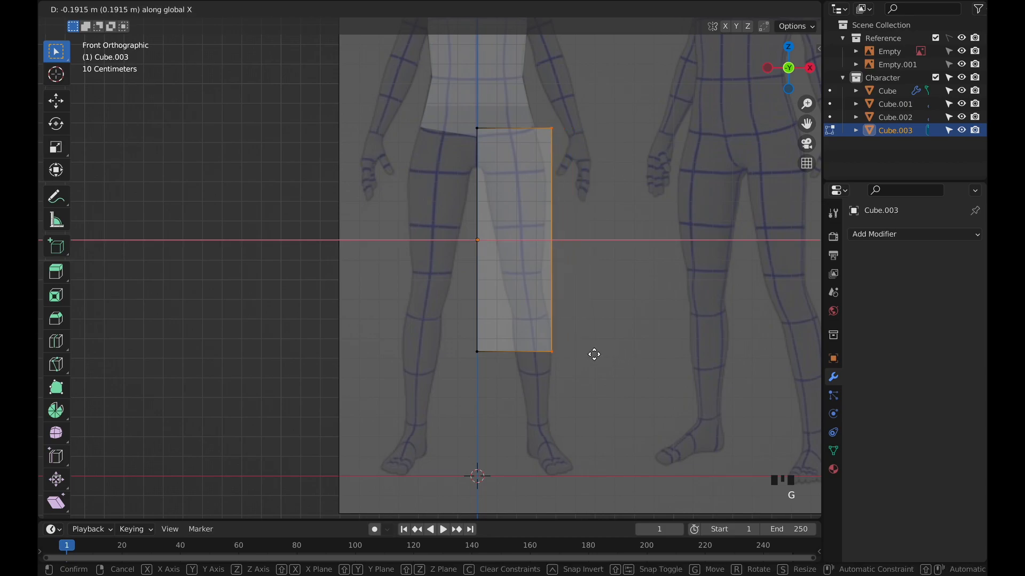
pyautogui.click(590, 354)
# Lower the bottom vertices of the leg block about 0.4 m along Z to the reference figure's ankle.
pyautogui.moveTo(424, 311); pyautogui.dragTo(568, 399)
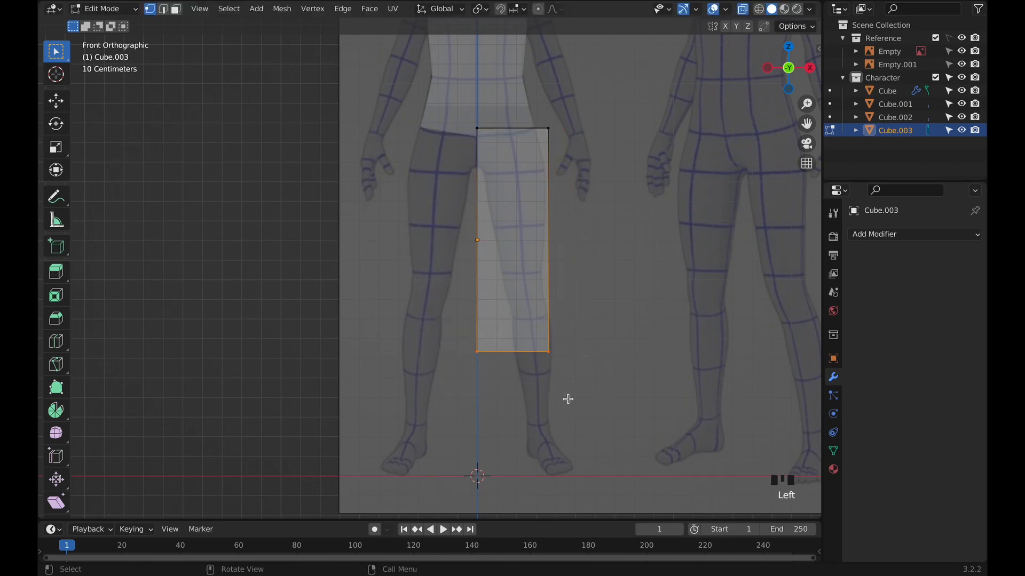
pyautogui.press('g')
pyautogui.press('z')
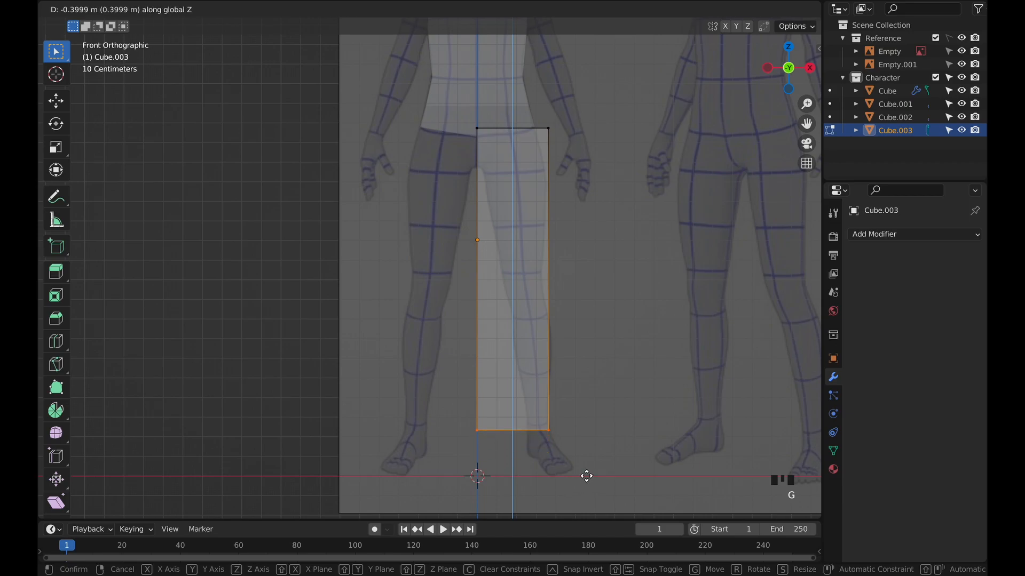
pyautogui.click(586, 474)
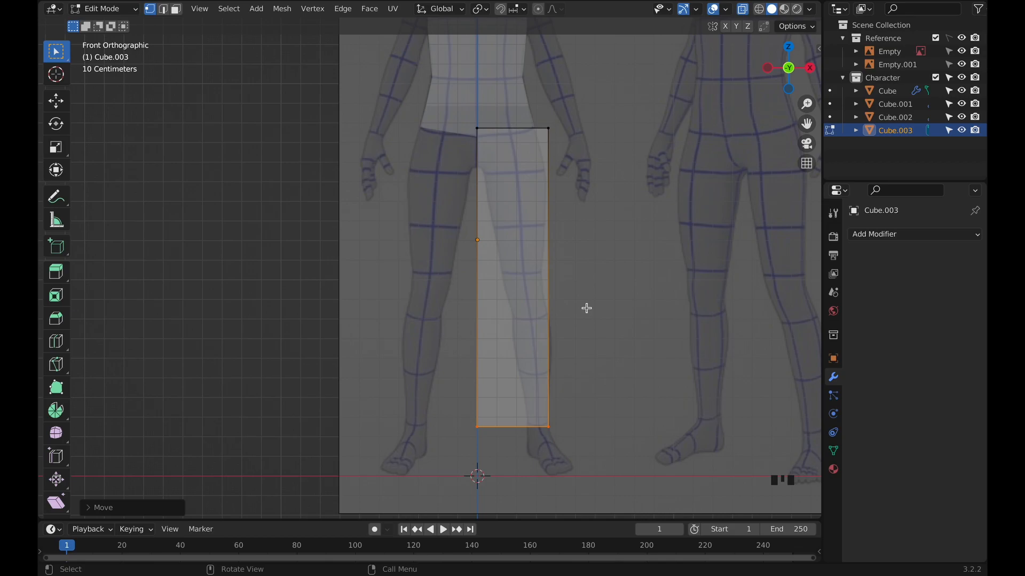
# Add five evenly spaced horizontal loop cuts along the leg block without sliding them.
pyautogui.hotkey('ctrl', 'r')
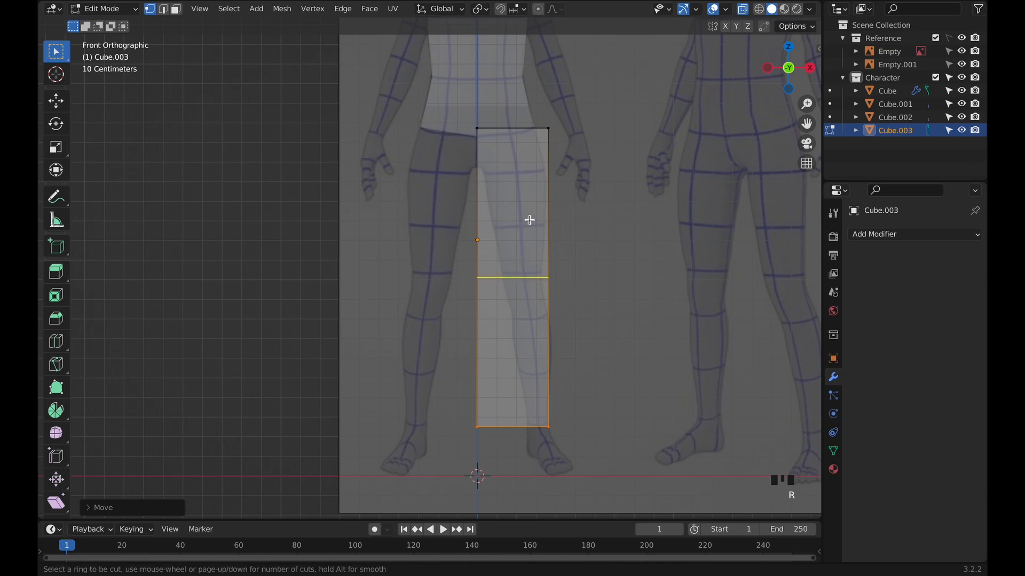
pyautogui.scroll(1, 527, 186)
pyautogui.scroll(1, 527, 186)
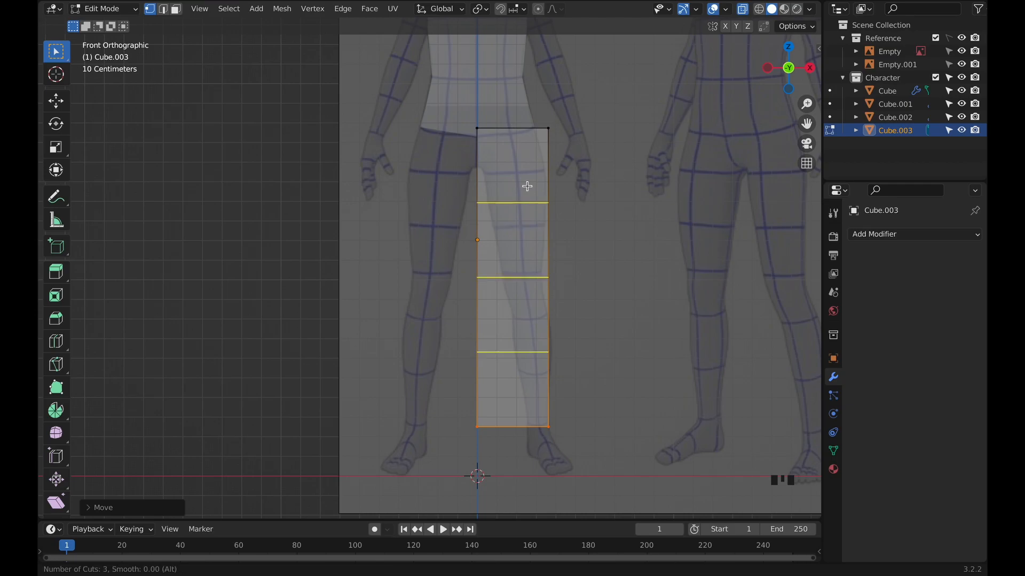
pyautogui.scroll(1, 527, 186)
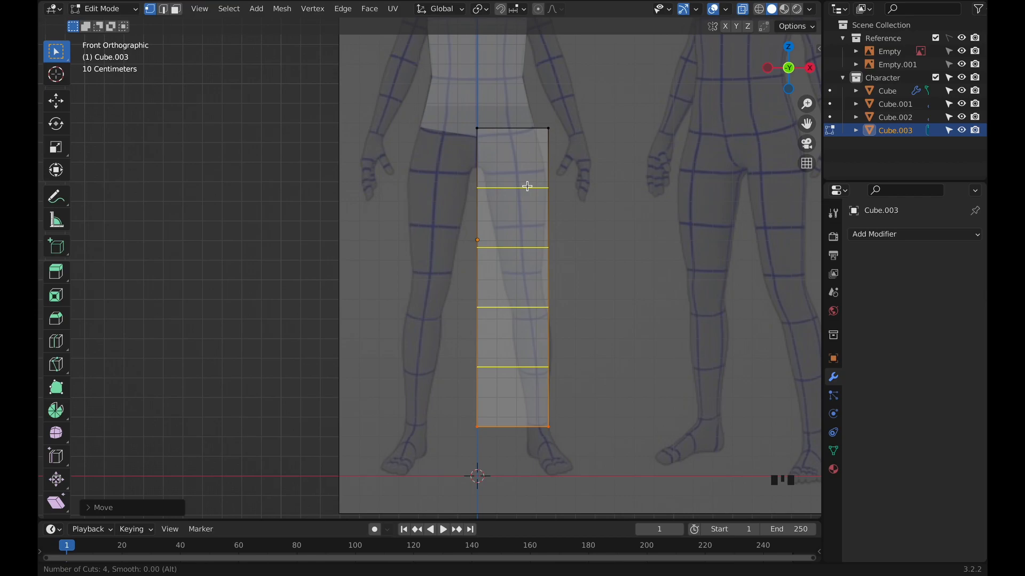
pyautogui.scroll(1, 528, 186)
pyautogui.click(527, 186)
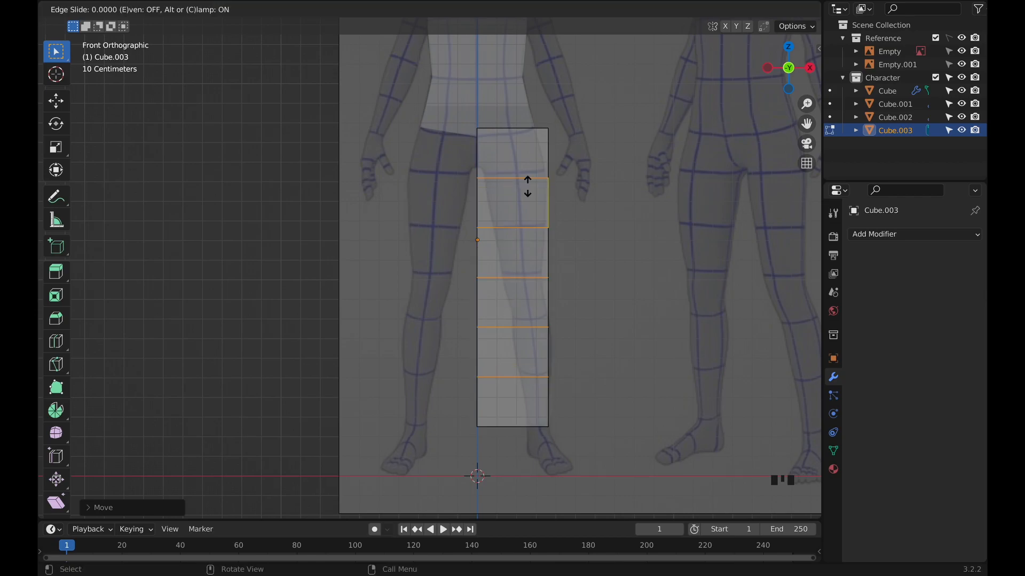
pyautogui.click(527, 186)
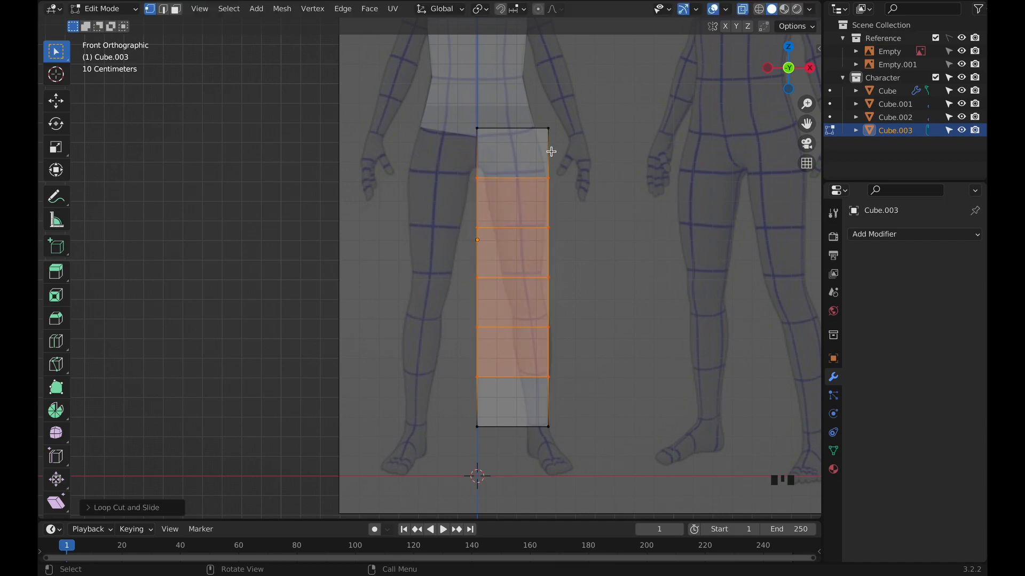
# Shift the top row's outer vertices about 0.067 m inward along X and lower its inner vertices along Z to match the torso's lower edge.
pyautogui.click(565, 131)
pyautogui.press('g')
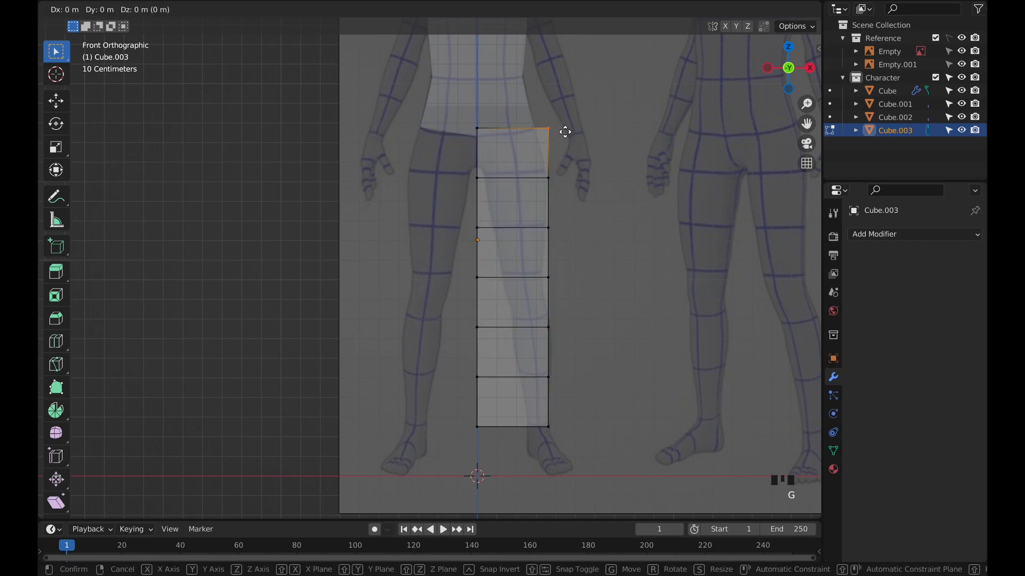
pyautogui.press('x')
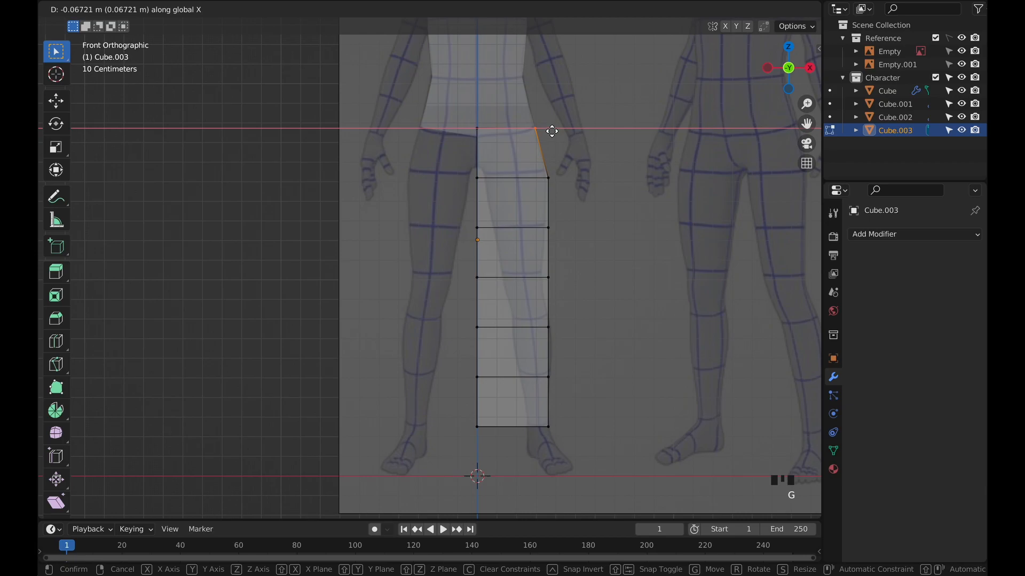
pyautogui.click(552, 131)
pyautogui.click(484, 136)
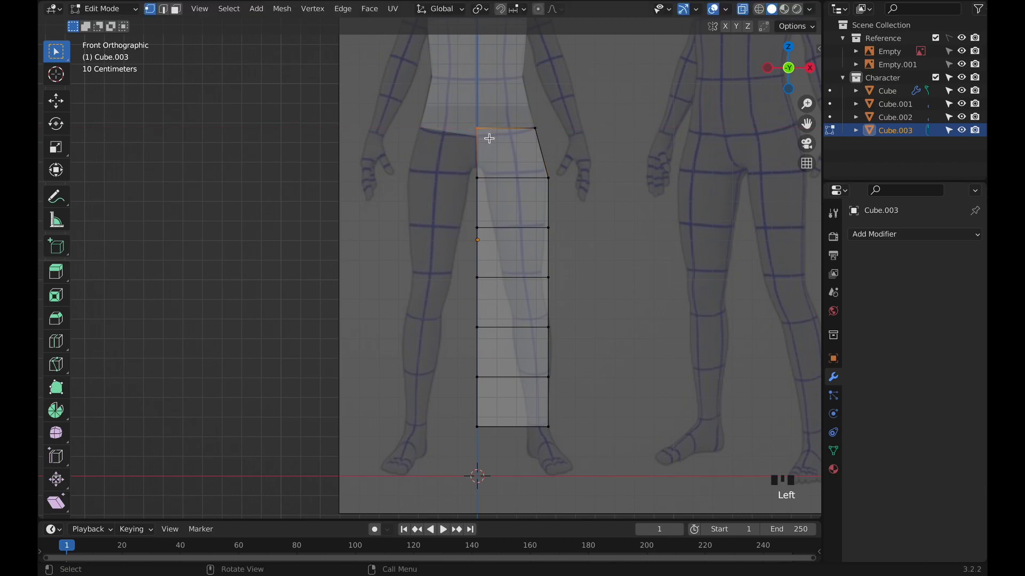
pyautogui.press('g')
pyautogui.press('z')
pyautogui.click(492, 146)
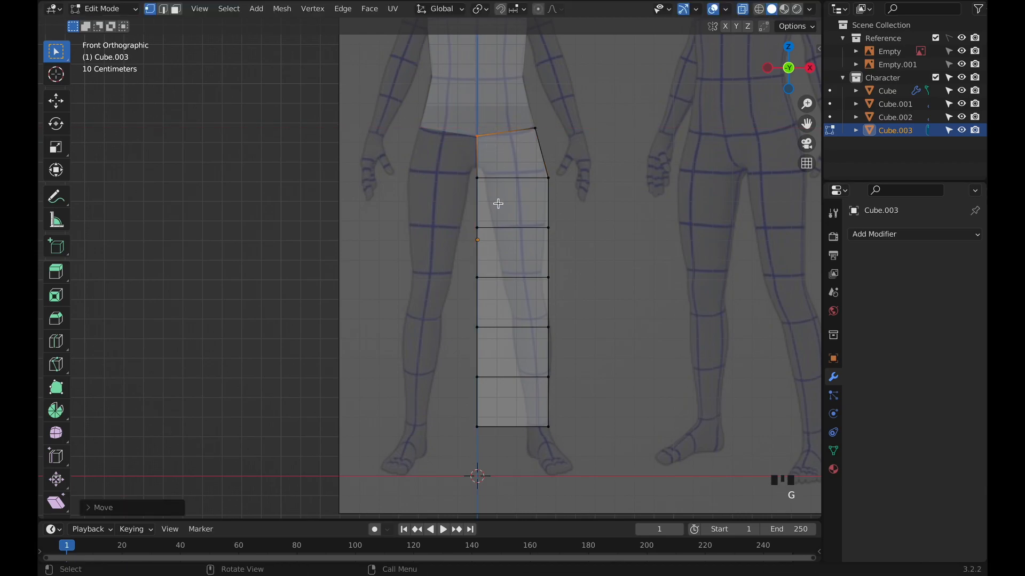
# Move the inner vertices of the crotch and mid-thigh rows outward along X to the inner thigh outline.
pyautogui.click(476, 176)
pyautogui.press('g')
pyautogui.press('x')
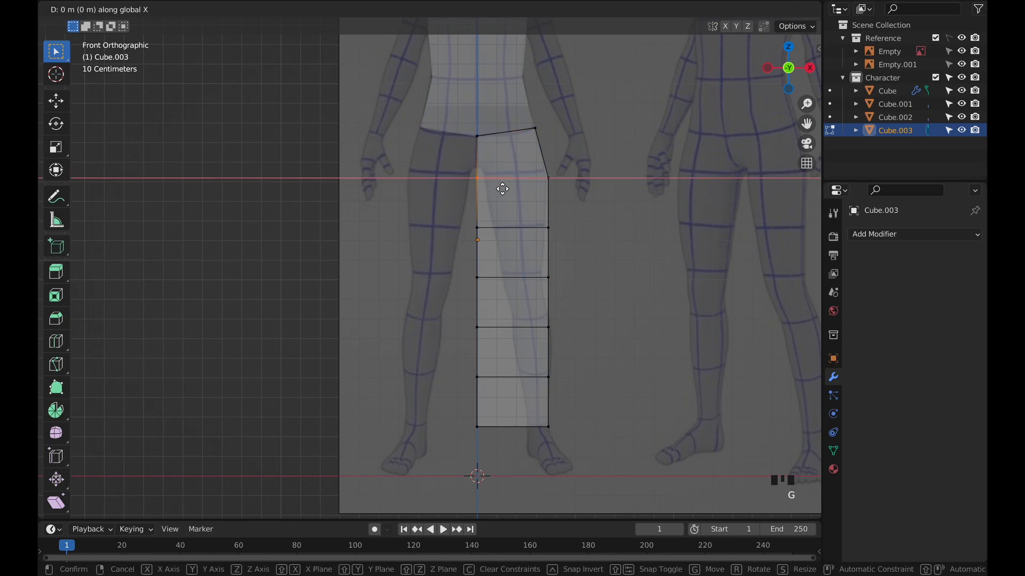
pyautogui.click(507, 189)
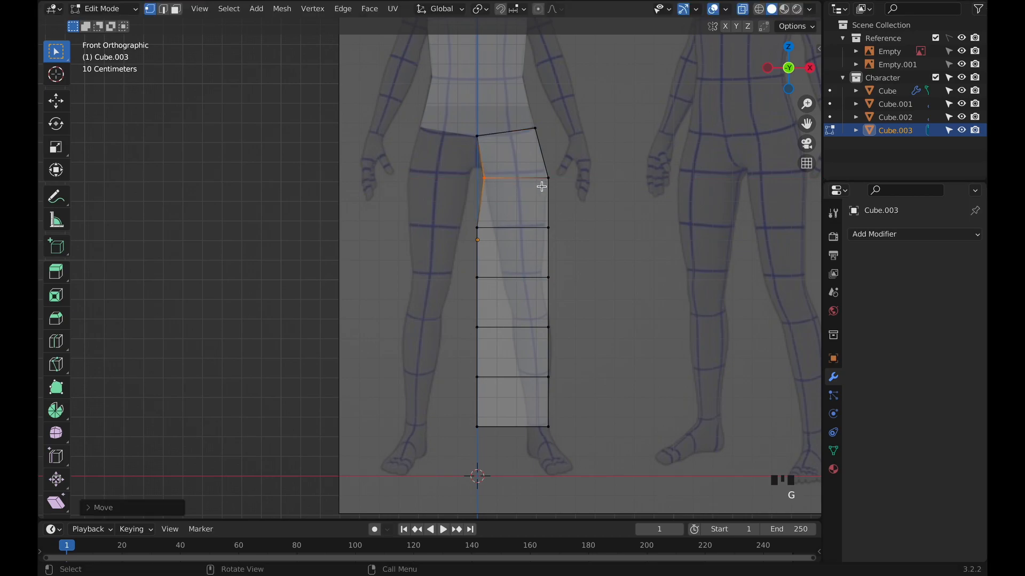
pyautogui.click(476, 227)
pyautogui.press('g')
pyautogui.press('x')
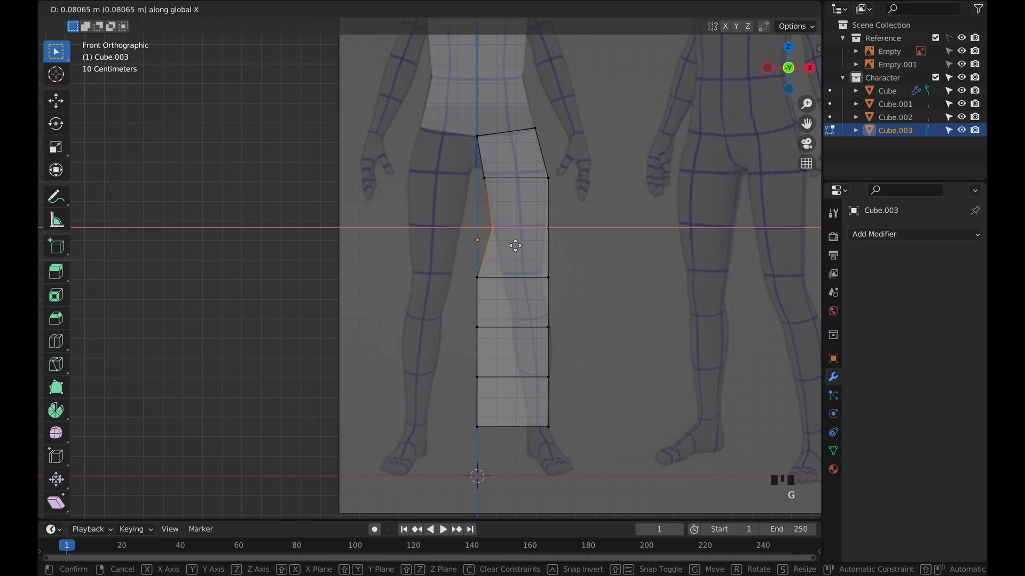
pyautogui.click(514, 246)
# Move the inner vertices of the next two rows around the knee outward along X to the inner leg outline.
pyautogui.press('g')
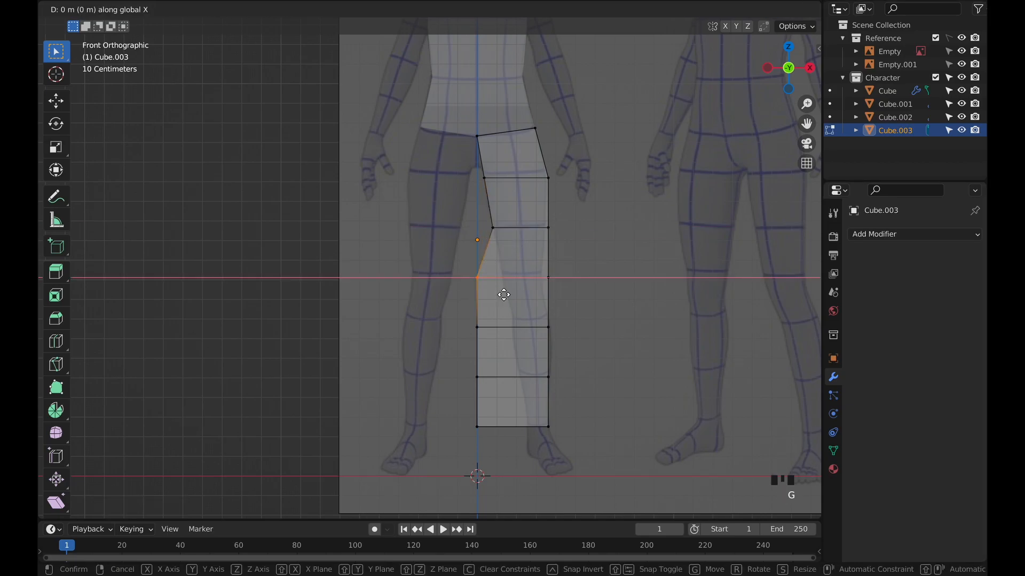
pyautogui.click(522, 297)
pyautogui.click(478, 327)
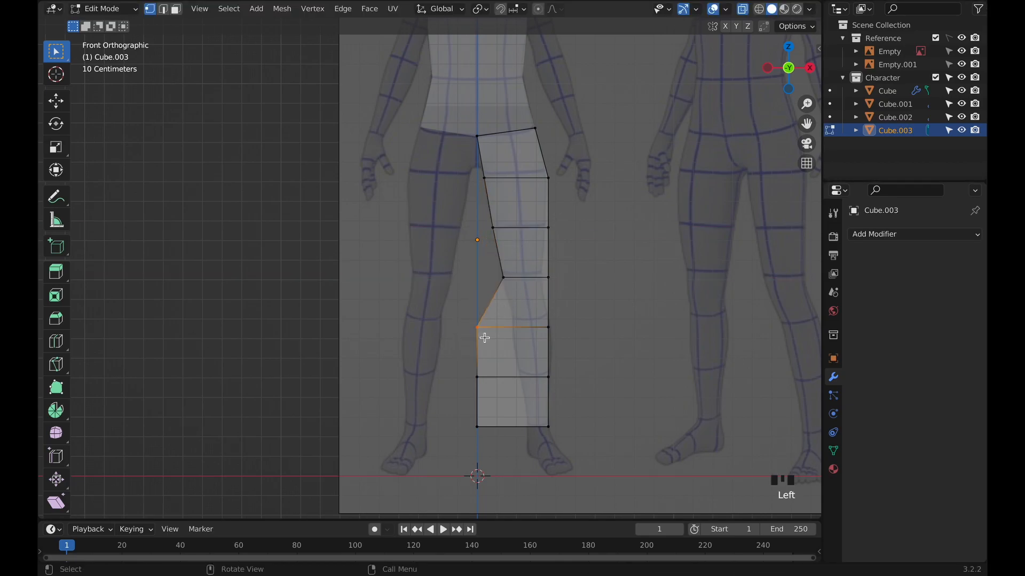
pyautogui.press('g')
pyautogui.press('x')
pyautogui.click(521, 336)
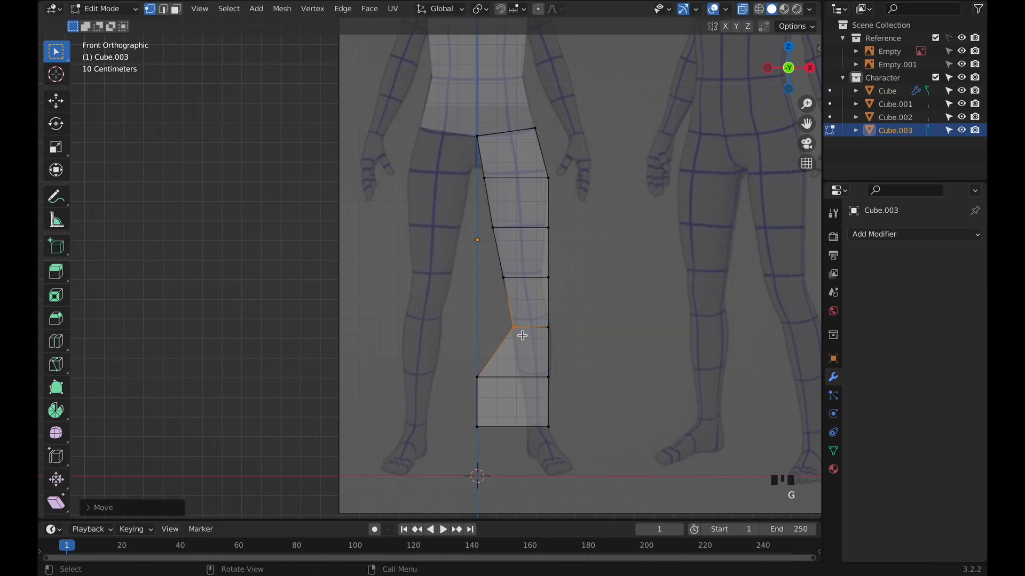
# Raise the outer vertices of the row below the knee slightly and move those of the row above it about 0.03 m inward along X.
pyautogui.click(565, 343)
pyautogui.press('g')
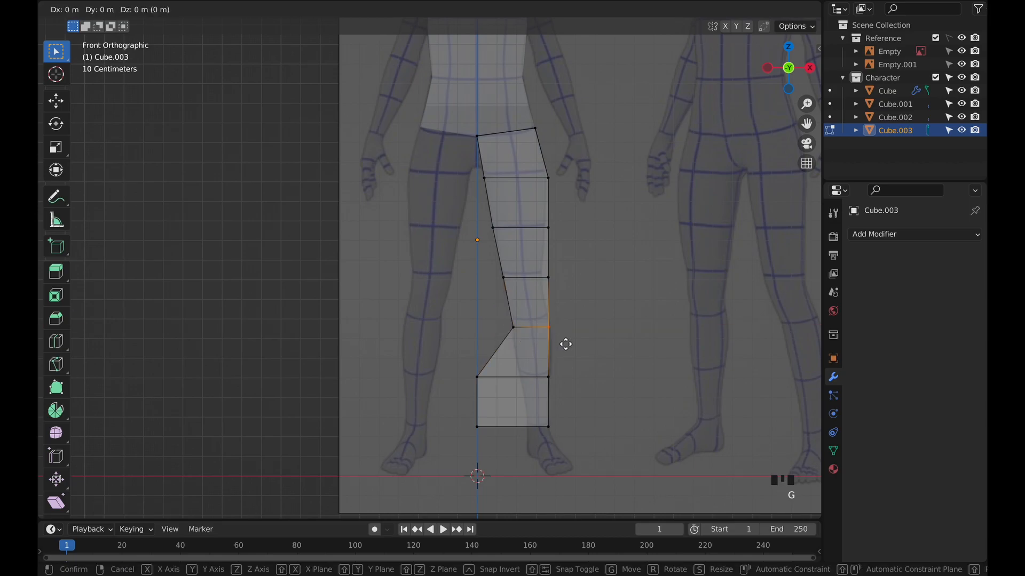
pyautogui.click(565, 338)
pyautogui.click(558, 294)
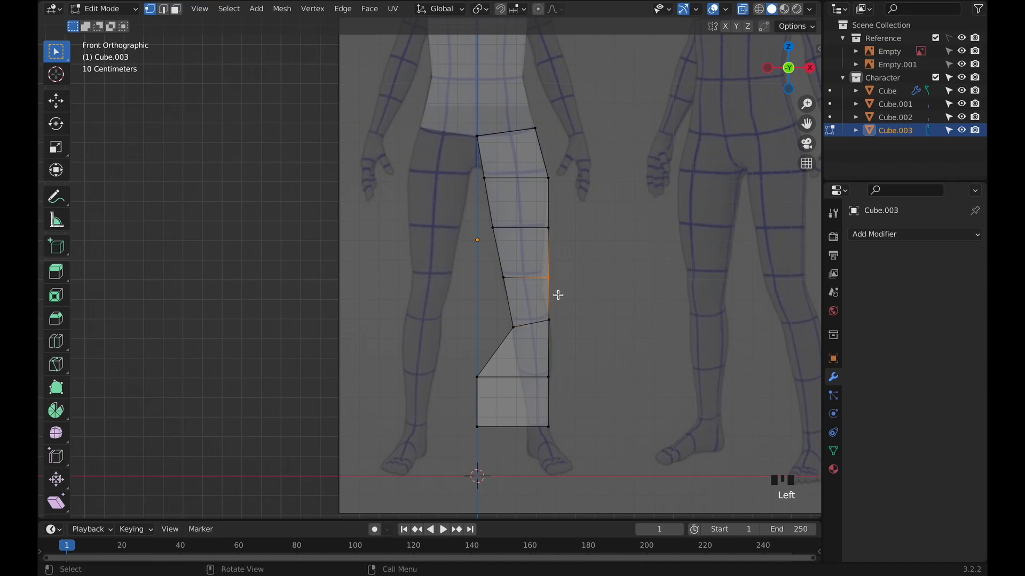
pyautogui.press('g')
pyautogui.press('x')
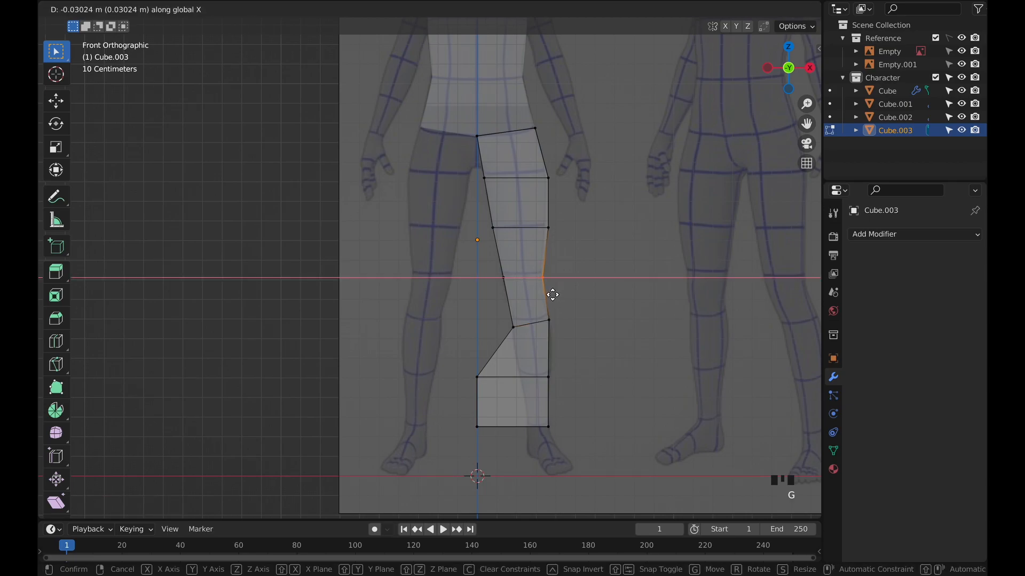
pyautogui.click(552, 294)
# Fit the calf row to the reference, moving its inner vertices about 0.21 m along X and nudging its outer vertices onto the outline.
pyautogui.click(479, 369)
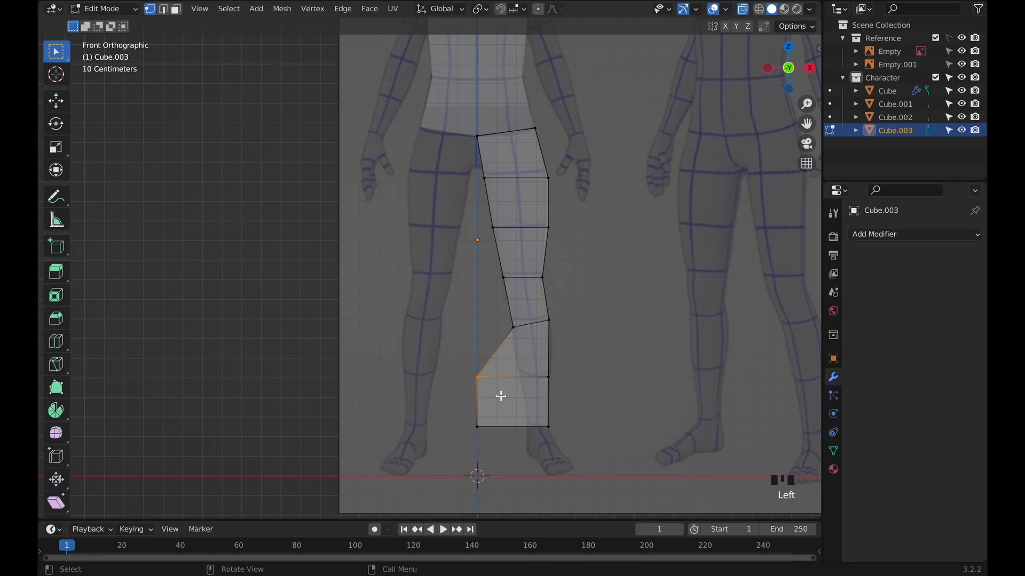
pyautogui.press('g')
pyautogui.press('x')
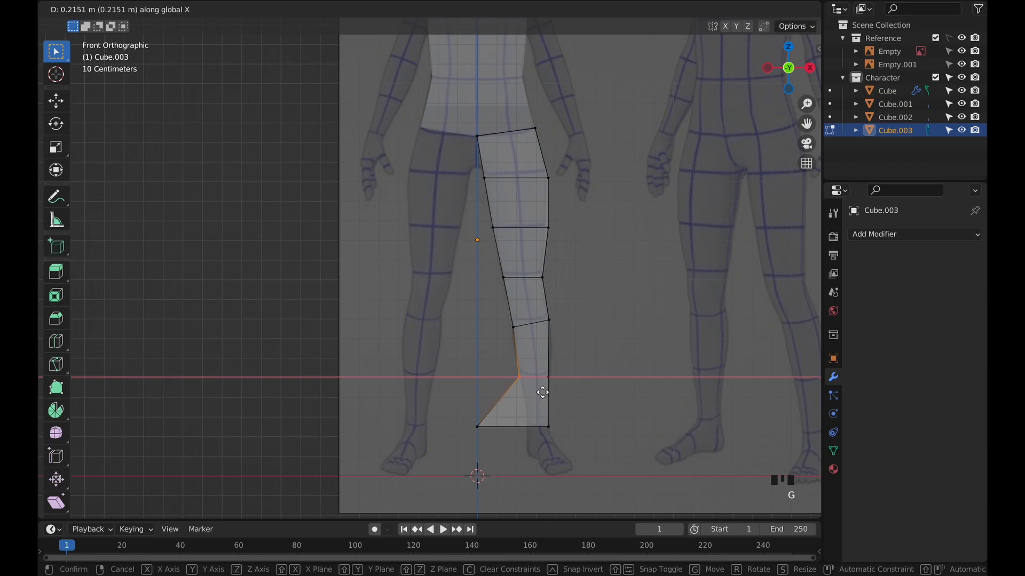
pyautogui.click(542, 391)
pyautogui.click(548, 380)
pyautogui.press('g')
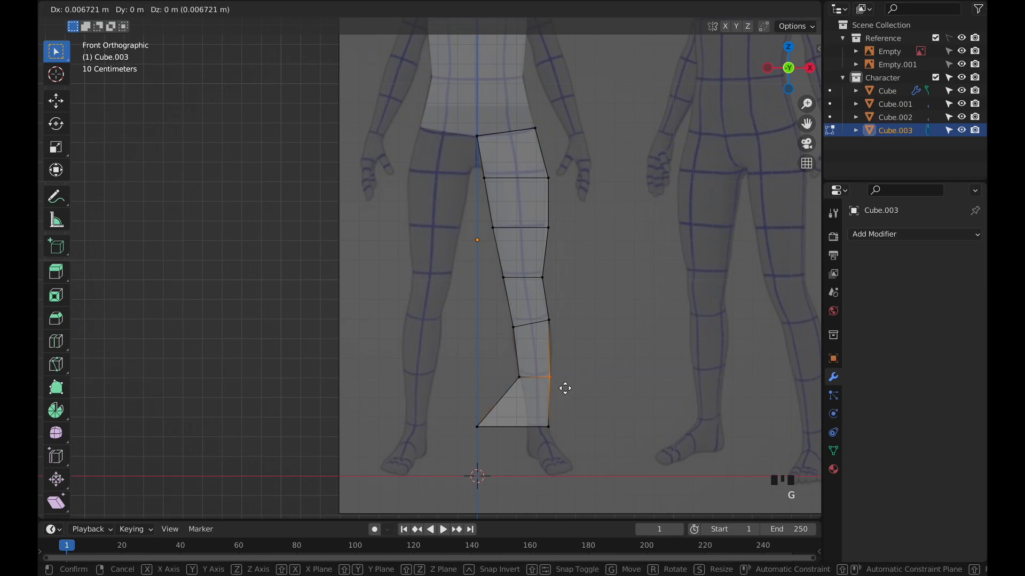
pyautogui.click(536, 390)
# Move the inner vertices of the bottom row about 0.25 m along X to the inner ankle outline.
pyautogui.click(480, 424)
pyautogui.click(478, 424)
pyautogui.press('g')
pyautogui.press('x')
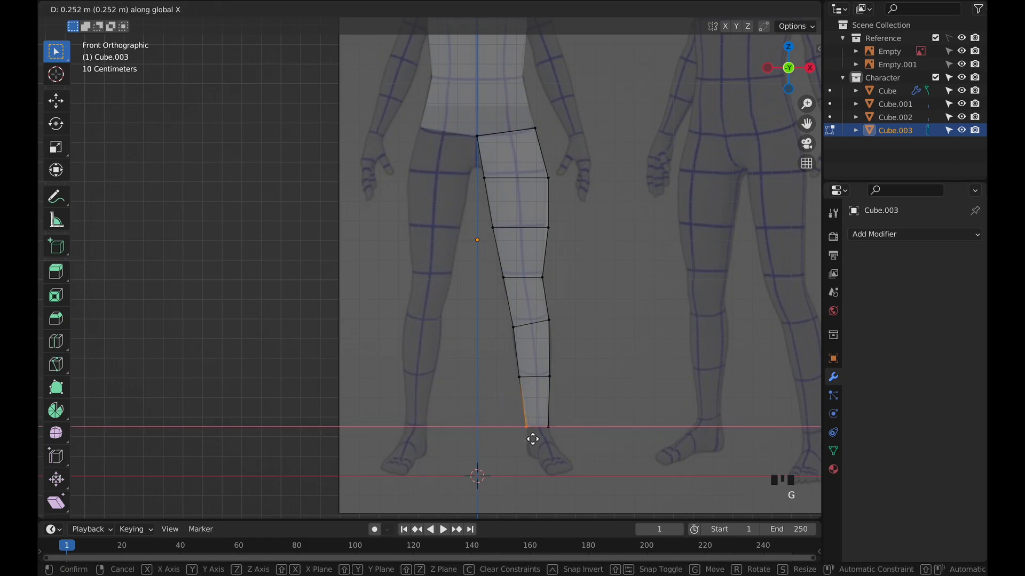
pyautogui.click(532, 439)
pyautogui.click(584, 384)
# In the right side view, move all front vertices of the leg block along Y to the front of the reference thigh.
pyautogui.press('KP_3')
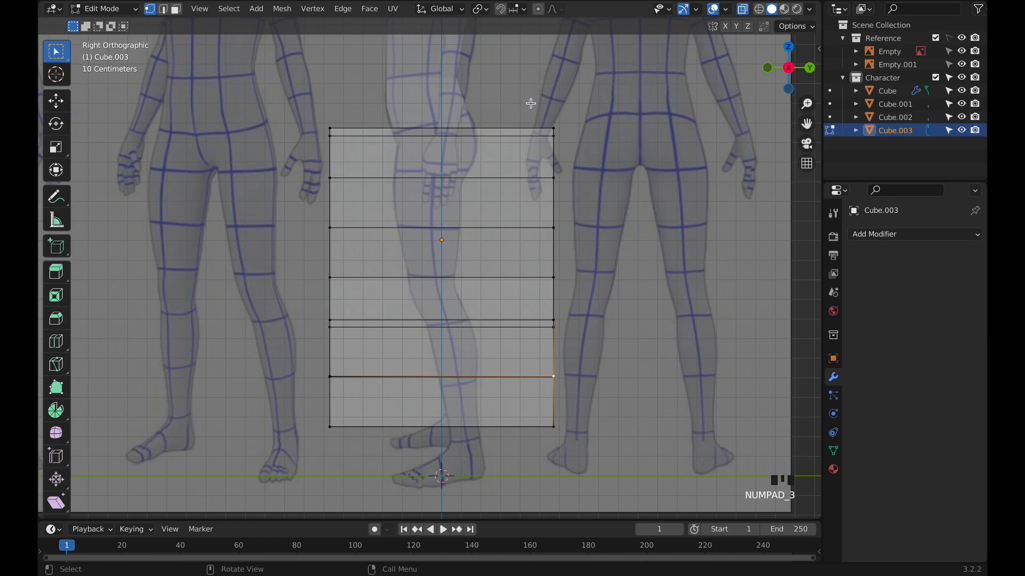
pyautogui.moveTo(264, 99); pyautogui.dragTo(359, 467)
pyautogui.press('g')
pyautogui.press('y')
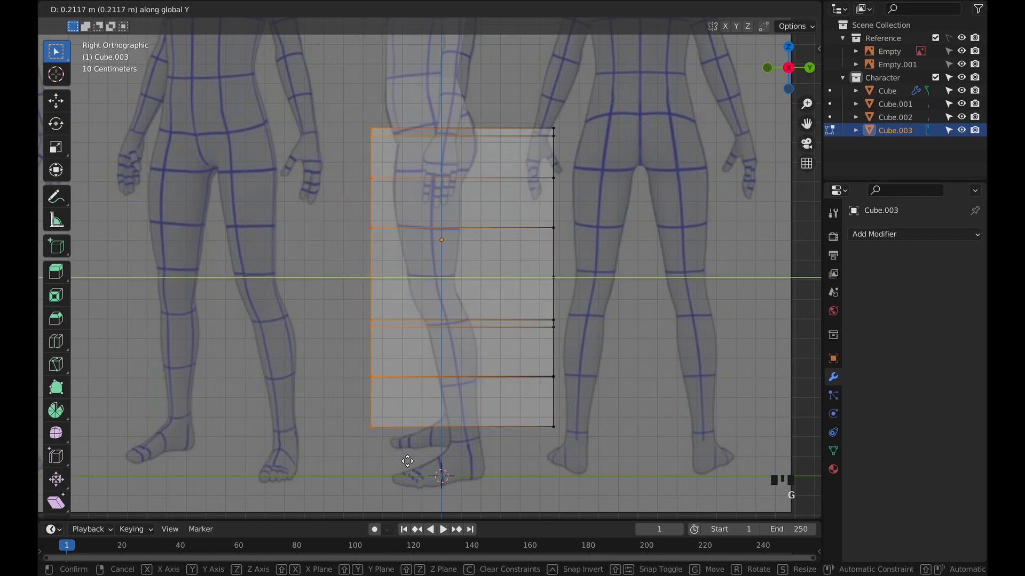
pyautogui.click(426, 460)
# Move all back vertices of the leg block forward along Y to the reference figure's heel line.
pyautogui.moveTo(526, 95); pyautogui.dragTo(594, 452)
pyautogui.press('g')
pyautogui.press('y')
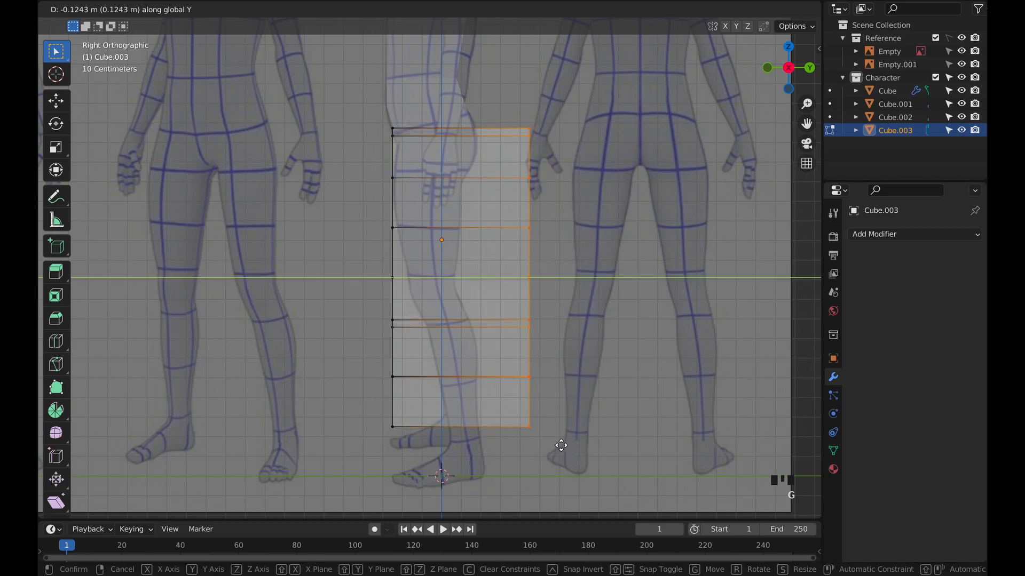
pyautogui.click(523, 439)
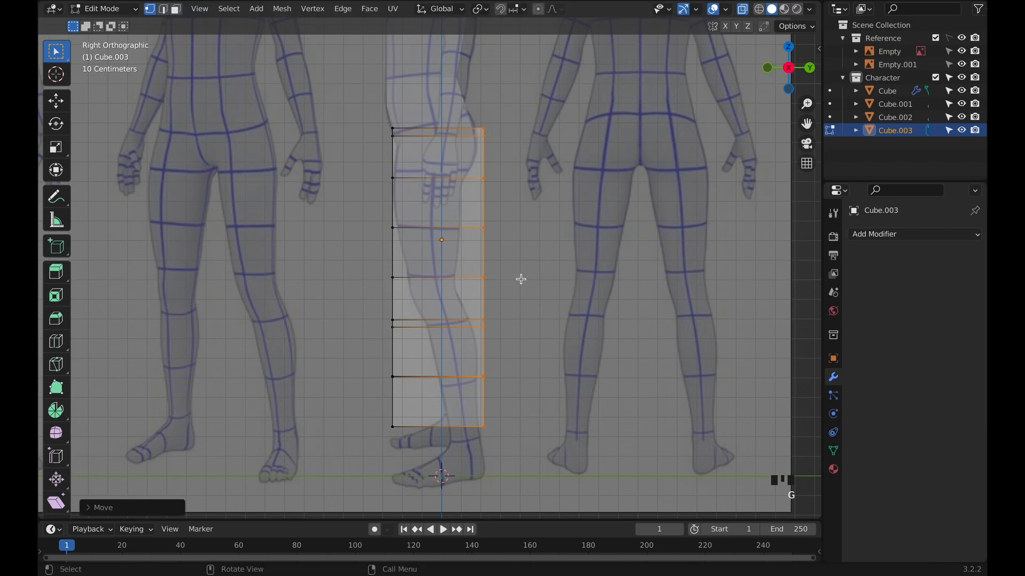
# Move the top row's back vertices about 0.05 m forward and slightly up to meet the torso's lower back edge.
pyautogui.click(492, 156)
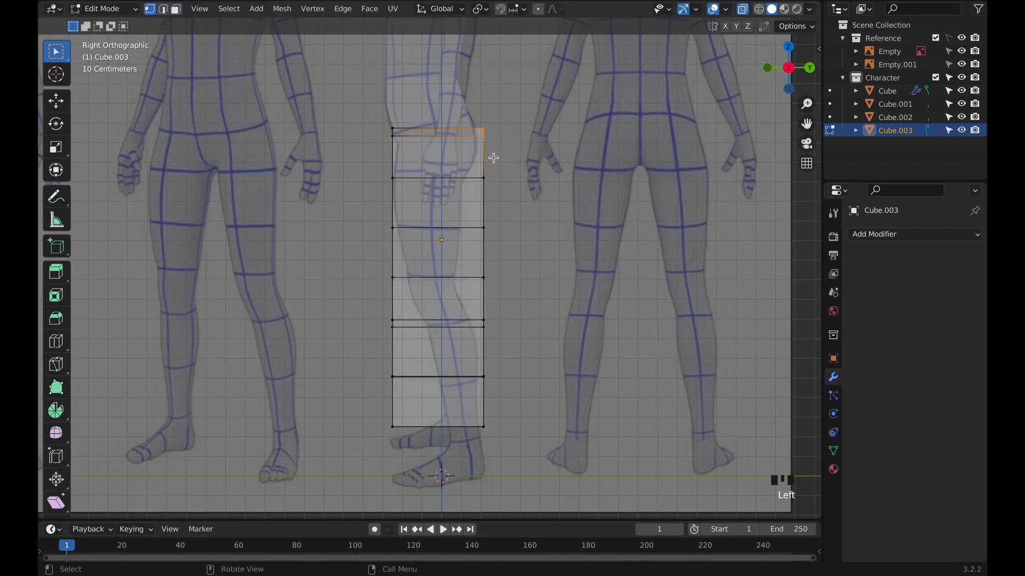
pyautogui.press('g')
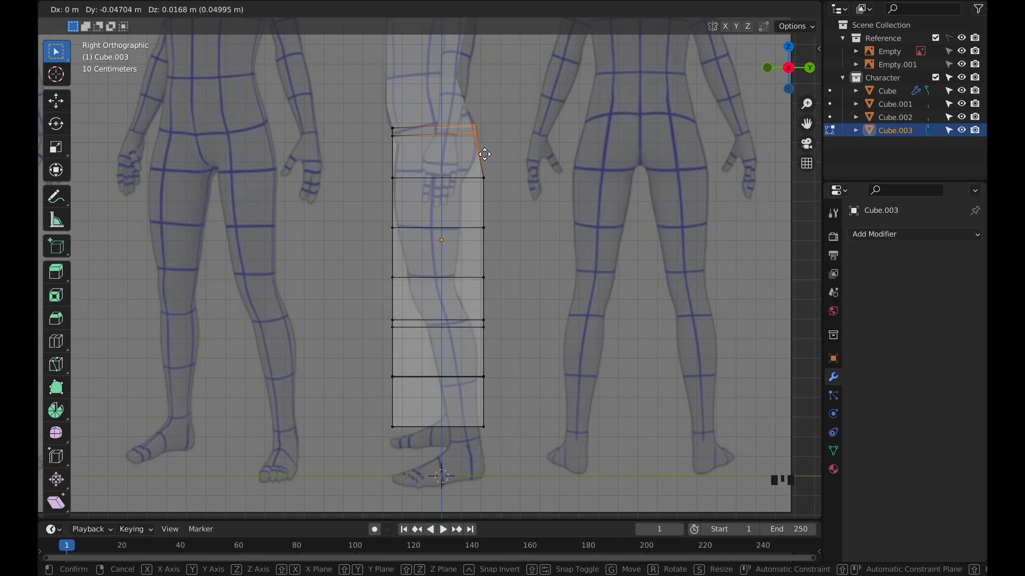
pyautogui.click(481, 155)
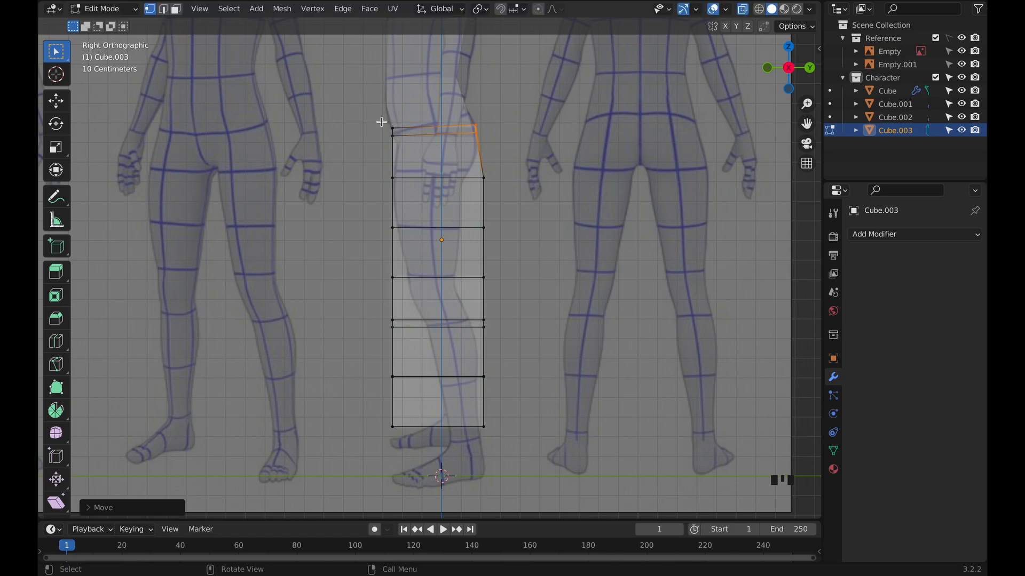
# Move the top row's inner front vertex about 0.02 m back and slightly down in the side view.
pyautogui.click(382, 122)
pyautogui.click(395, 131)
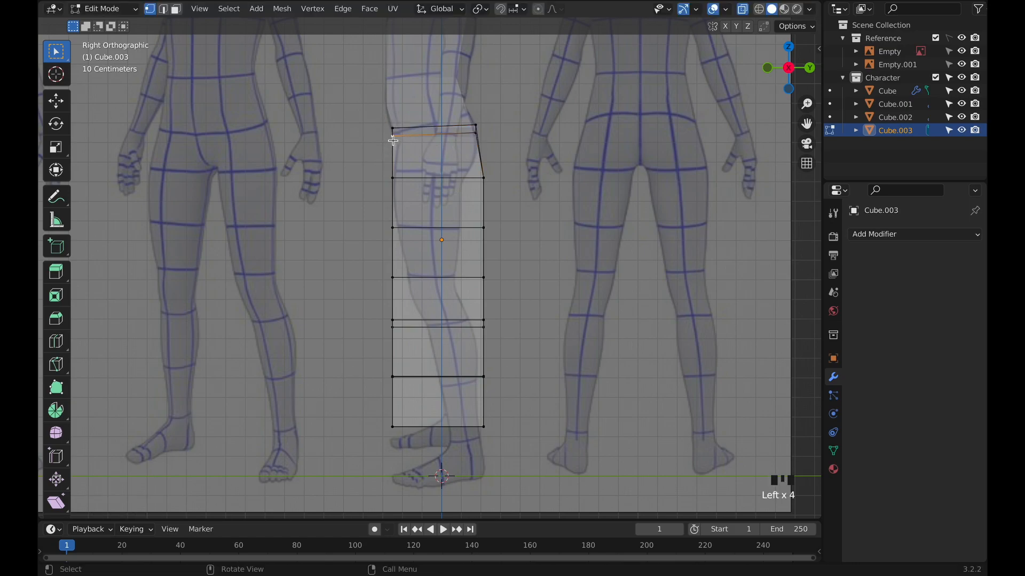
pyautogui.press('g')
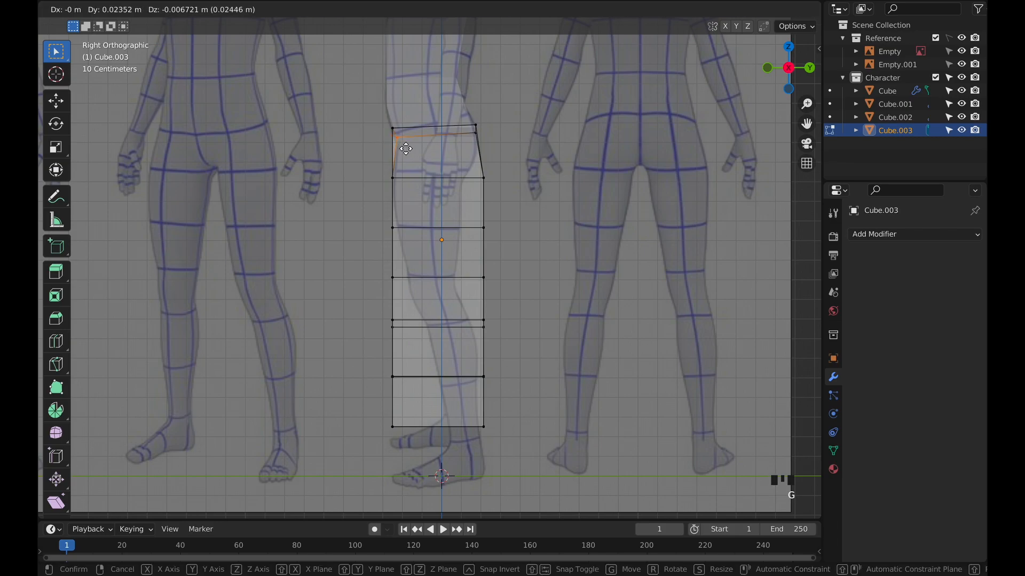
pyautogui.click(405, 148)
pyautogui.moveTo(522, 149); pyautogui.dragTo(543, 144, button='middle')
pyautogui.press('KP_3')
# Move the second row's back vertices about 0.1 m forward to the back of the reference upper thigh.
pyautogui.click(485, 173)
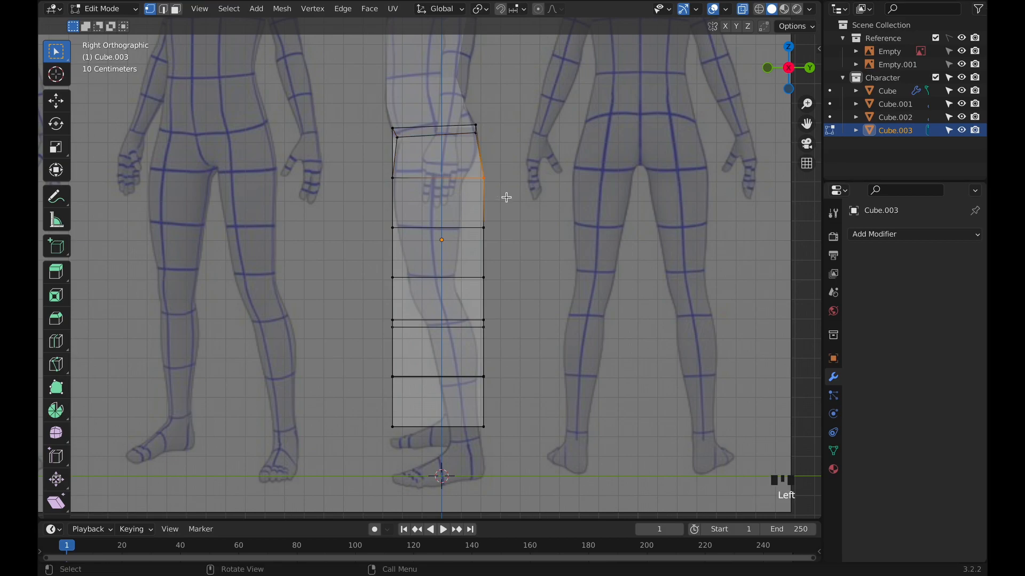
pyautogui.press('g')
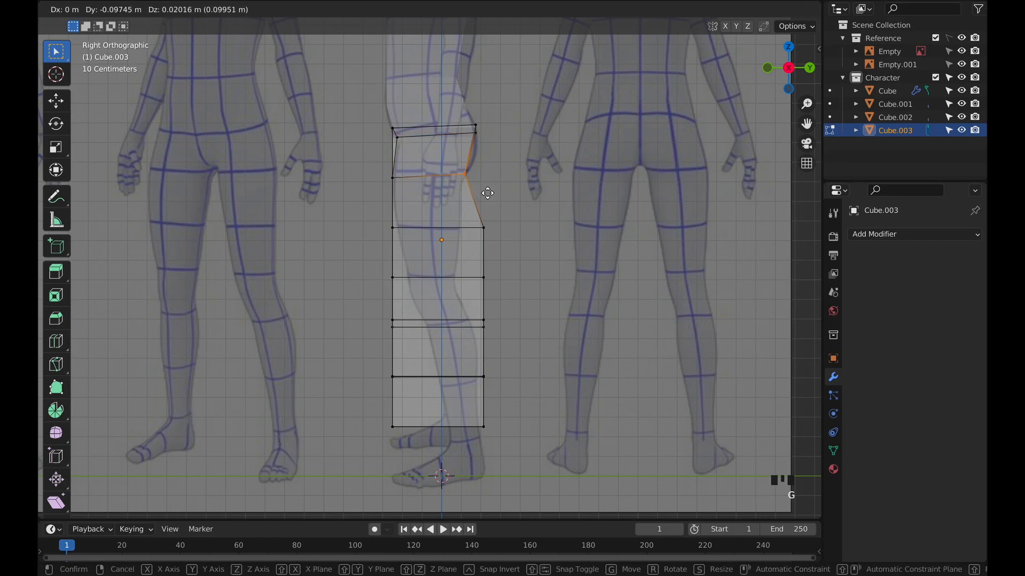
pyautogui.click(487, 196)
# Nudge the top row's inner back vertex slightly back to fit the reference buttock outline.
pyautogui.click(473, 134)
pyautogui.click(474, 134)
pyautogui.press('g')
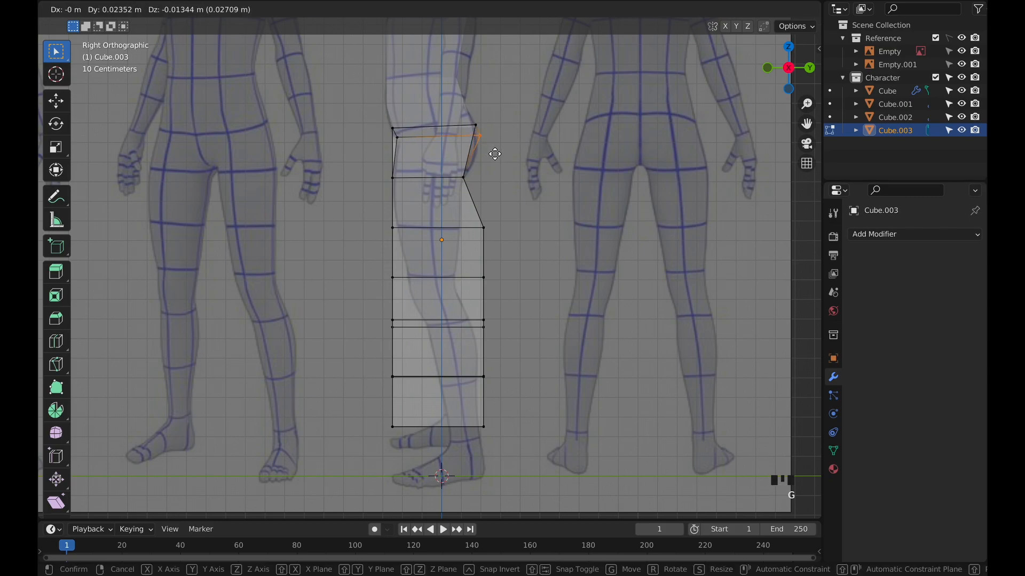
pyautogui.rightClick(492, 150)
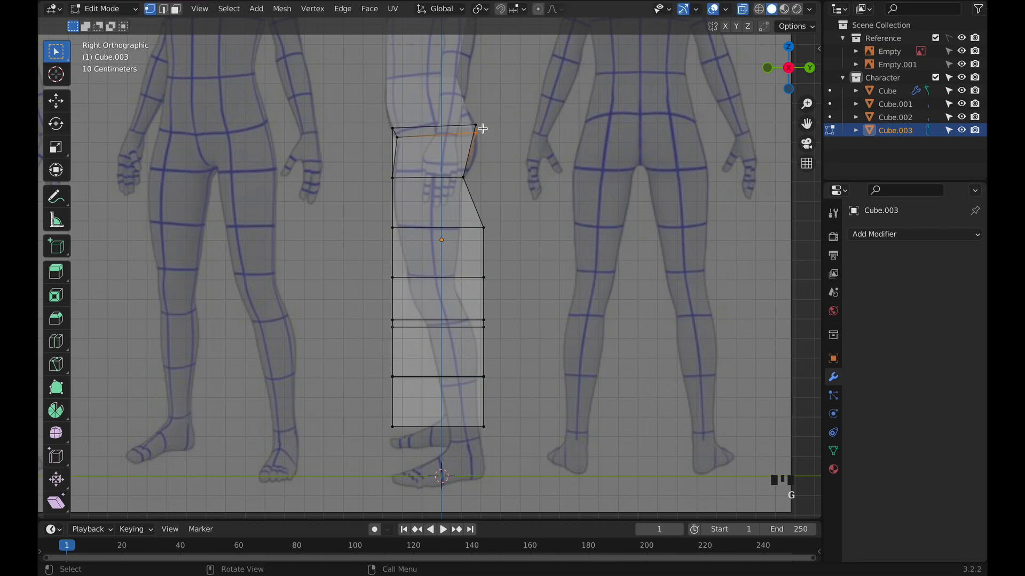
pyautogui.press('g')
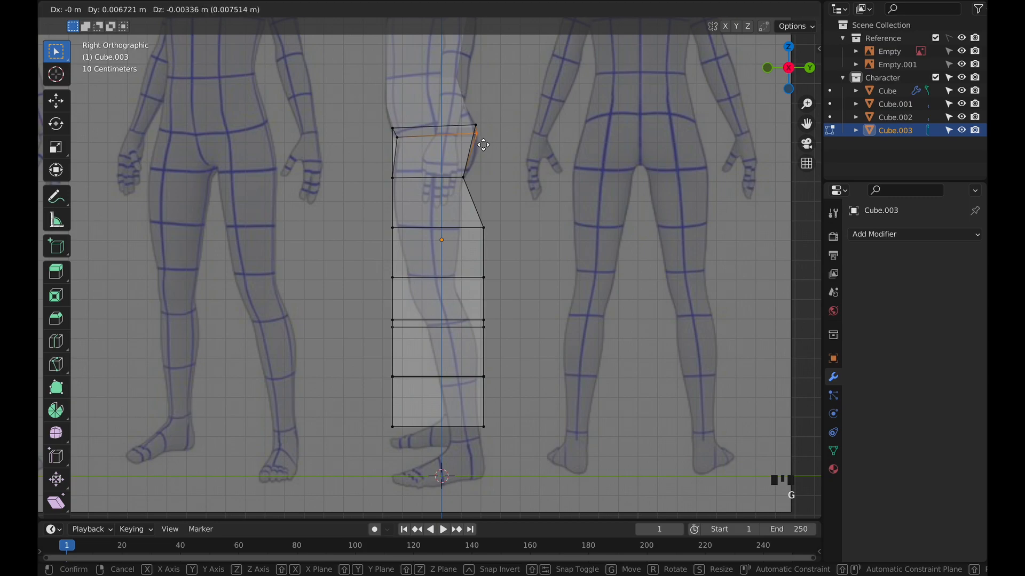
pyautogui.click(482, 142)
pyautogui.moveTo(531, 162); pyautogui.dragTo(485, 165, button='middle')
pyautogui.press('KP_1')
pyautogui.press('KP_3')
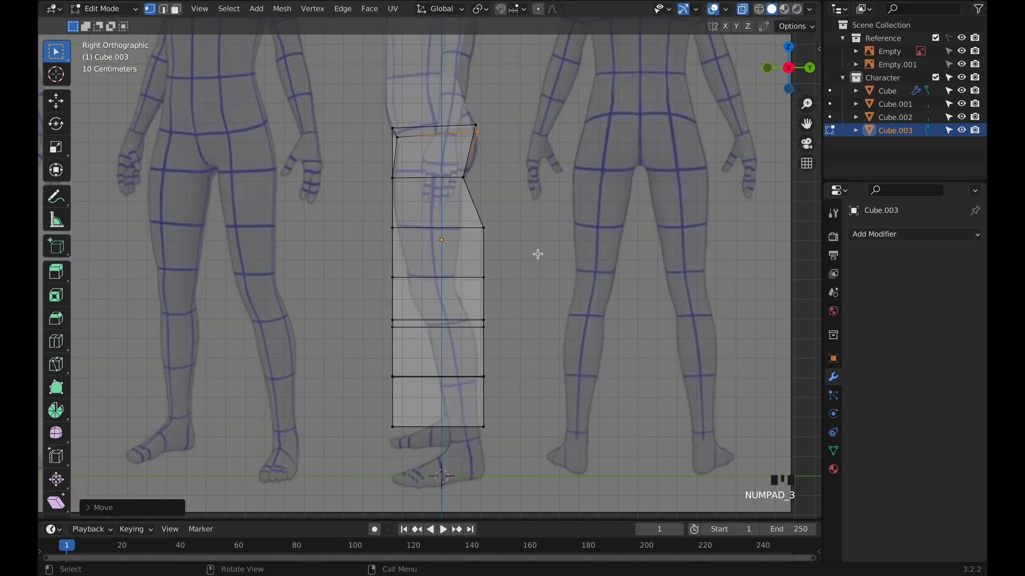
# Move the third row's back vertices about 0.11 m forward and its front vertices slightly back along Y to the thigh outline.
pyautogui.click(477, 223)
pyautogui.press('g')
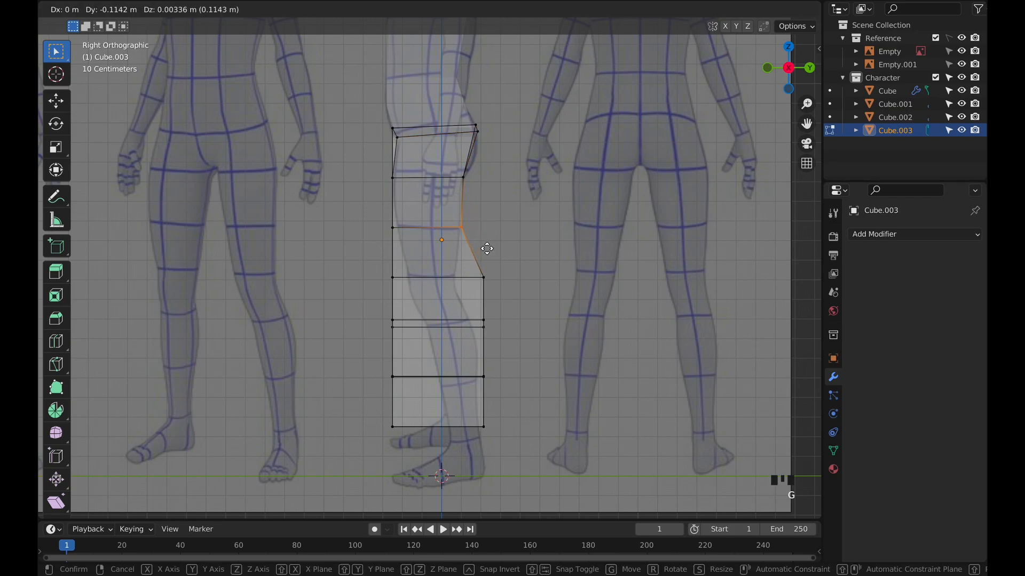
pyautogui.press('y')
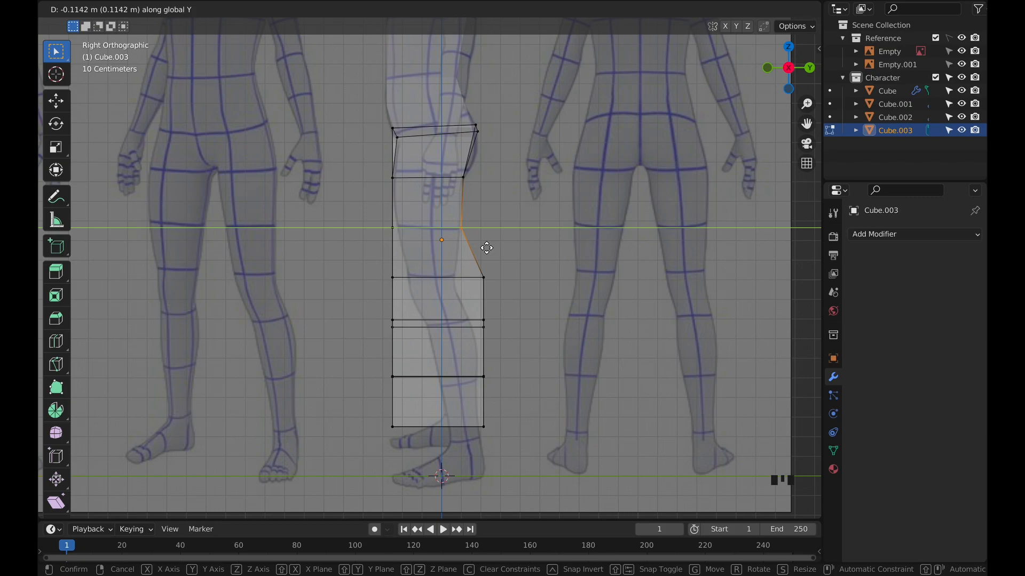
pyautogui.click(486, 248)
pyautogui.click(393, 228)
pyautogui.press('g')
pyautogui.press('y')
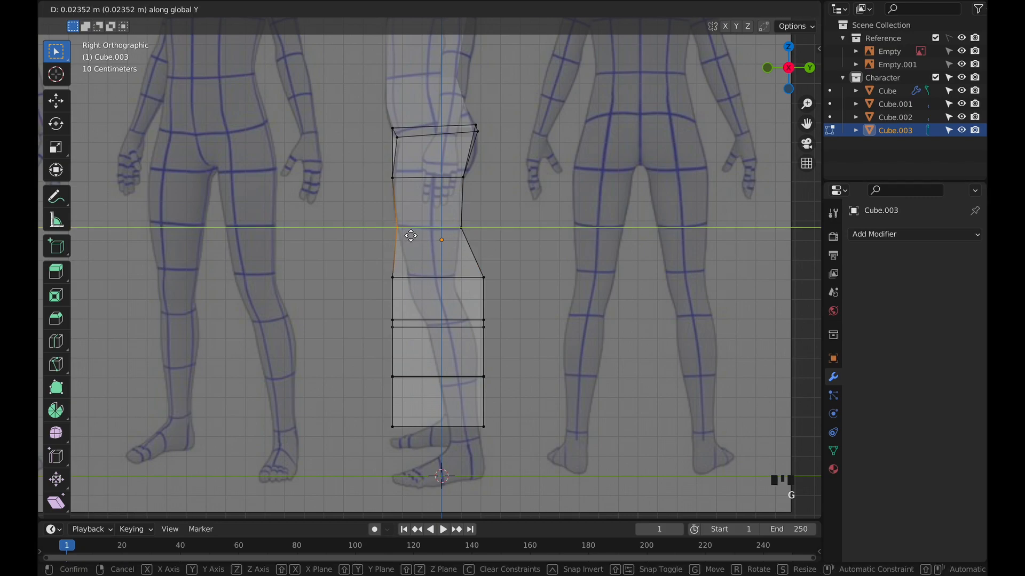
pyautogui.click(412, 237)
# Narrow the row above the knee along Y and move its back vertices forward to the reference leg outline.
pyautogui.click(486, 276)
pyautogui.moveTo(364, 260); pyautogui.dragTo(508, 295)
pyautogui.press('s')
pyautogui.press('y')
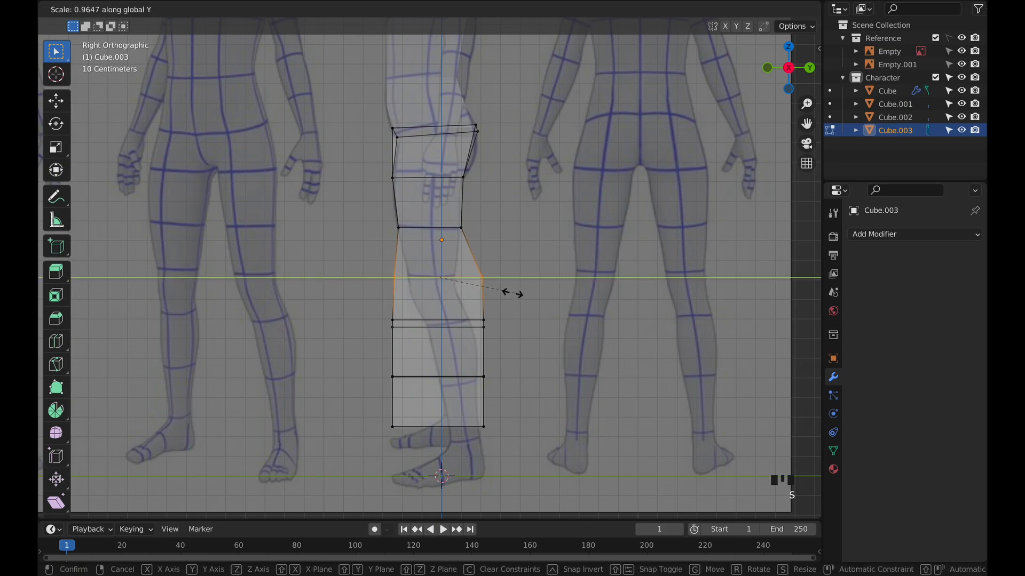
pyautogui.click(487, 291)
pyautogui.click(468, 277)
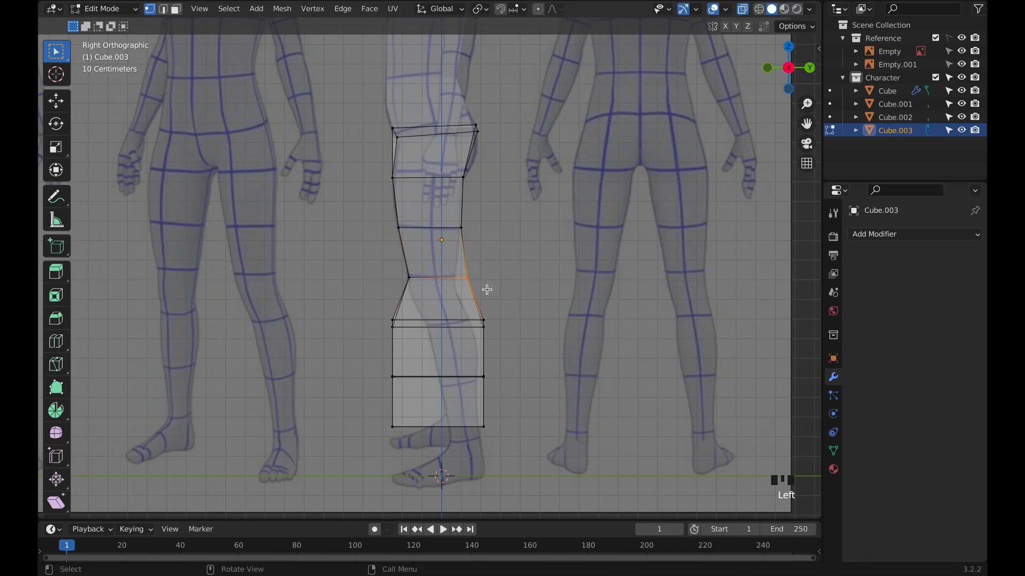
pyautogui.press('g')
pyautogui.press('y')
pyautogui.click(470, 288)
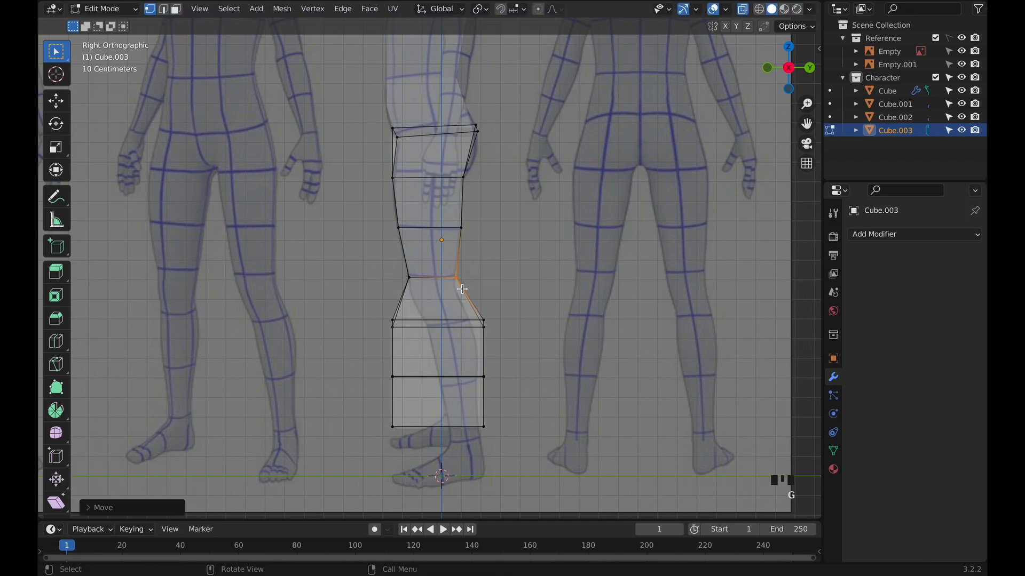
# Move the front vertices of the row below the knee back and its back vertices forward along Y to the reference outline.
pyautogui.moveTo(374, 310); pyautogui.dragTo(413, 340)
pyautogui.press('g')
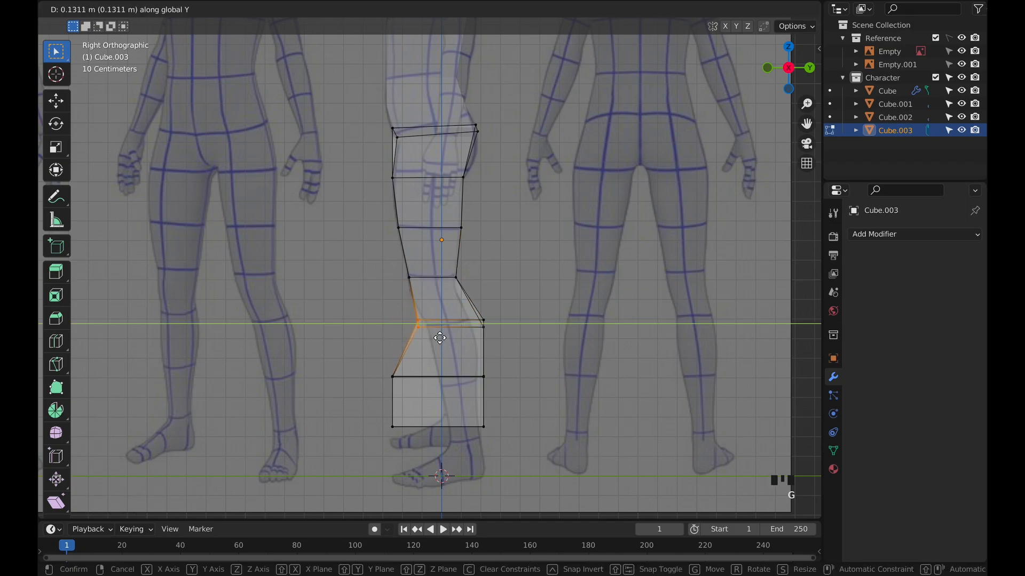
pyautogui.click(458, 335)
pyautogui.click(482, 322)
pyautogui.press('g')
pyautogui.press('y')
pyautogui.click(516, 340)
# Move the calf row's front vertices back to the shin line and its back vertices slightly forward along Y.
pyautogui.moveTo(380, 355); pyautogui.dragTo(432, 398)
pyautogui.press('g')
pyautogui.press('y')
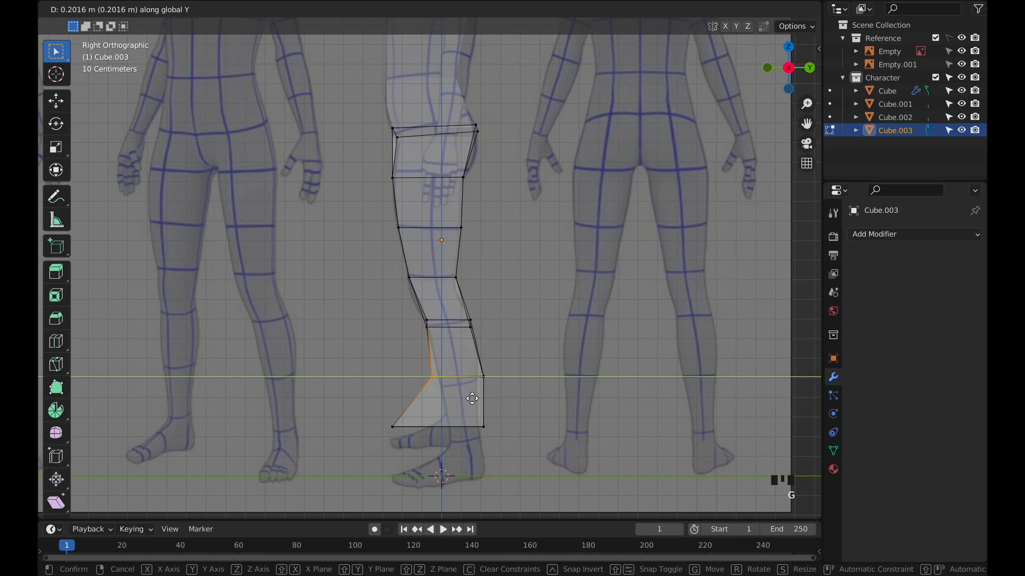
pyautogui.click(478, 399)
pyautogui.click(499, 382)
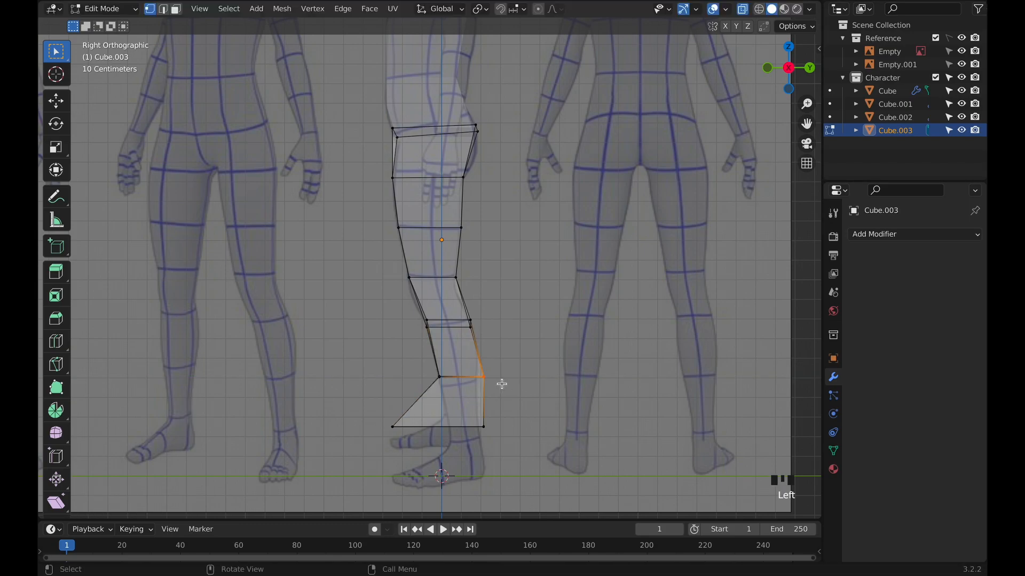
pyautogui.press('h')
pyautogui.hotkey('alt', 'h')
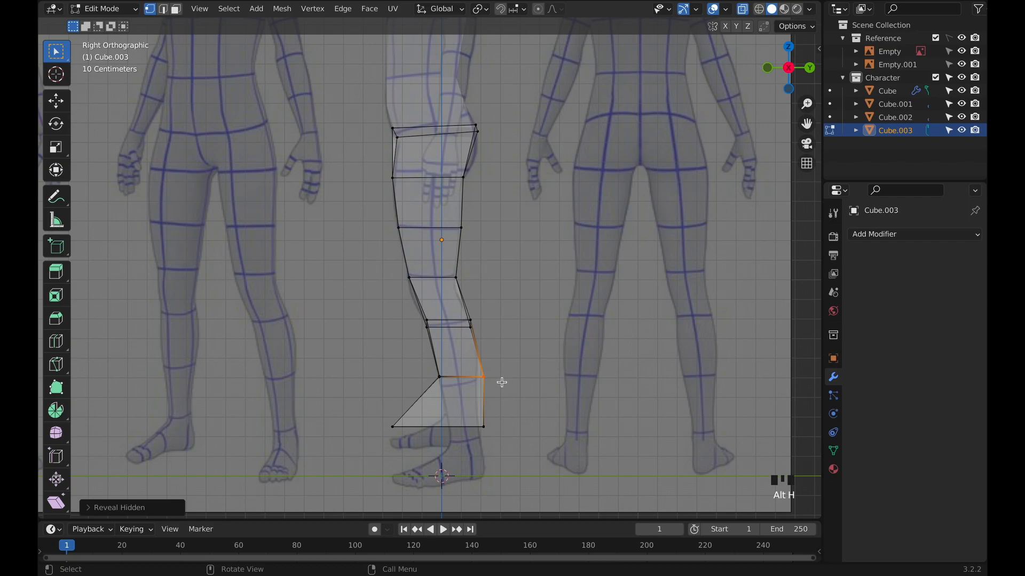
pyautogui.press('g')
pyautogui.press('y')
pyautogui.click(495, 382)
# Move the bottom row's front vertices back along Y to the front of the ankle and its back vertices slightly forward.
pyautogui.moveTo(384, 397); pyautogui.dragTo(400, 446)
pyautogui.press('g')
pyautogui.press('y')
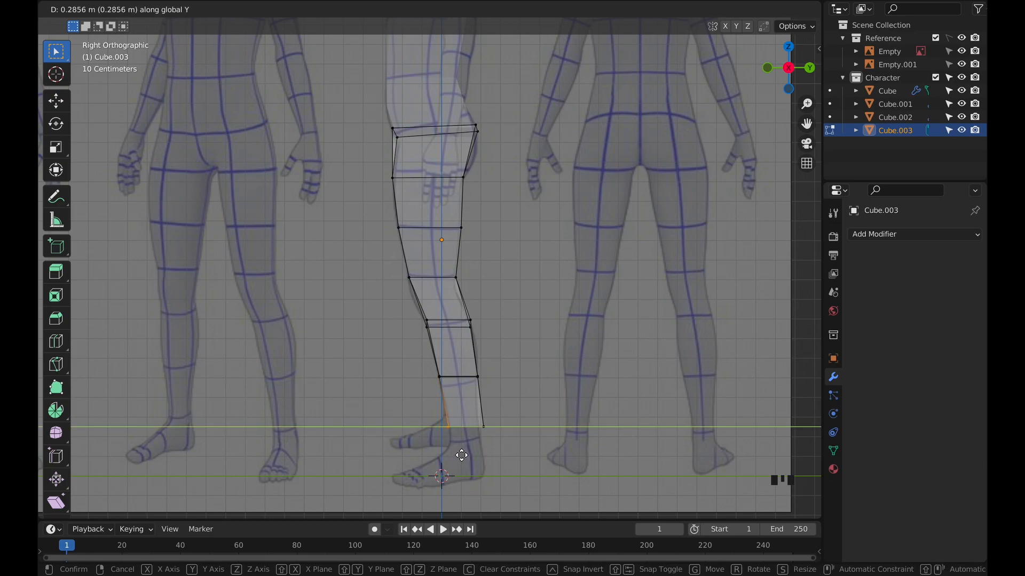
pyautogui.click(467, 443)
pyautogui.click(476, 423)
pyautogui.press('g')
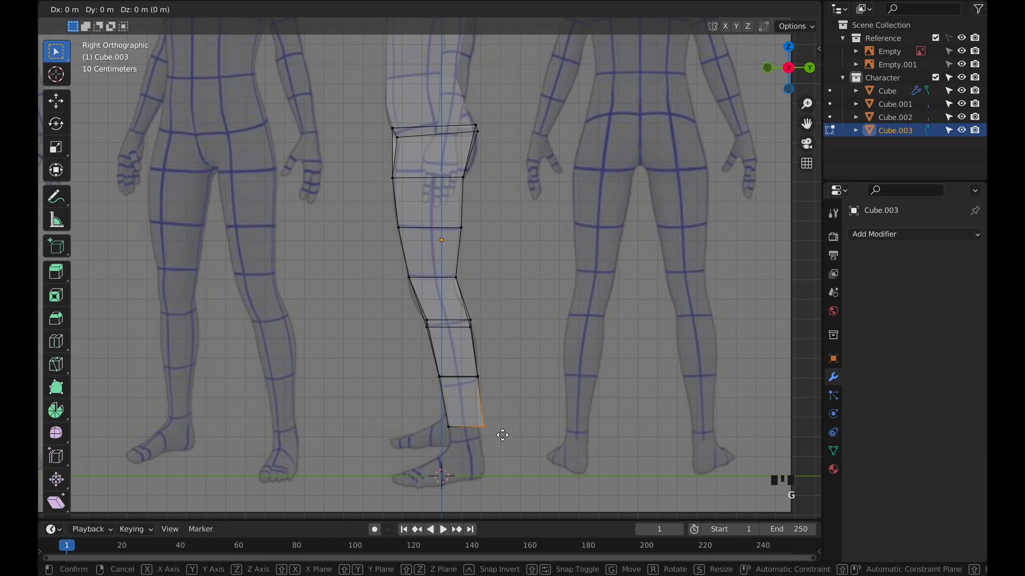
pyautogui.click(498, 436)
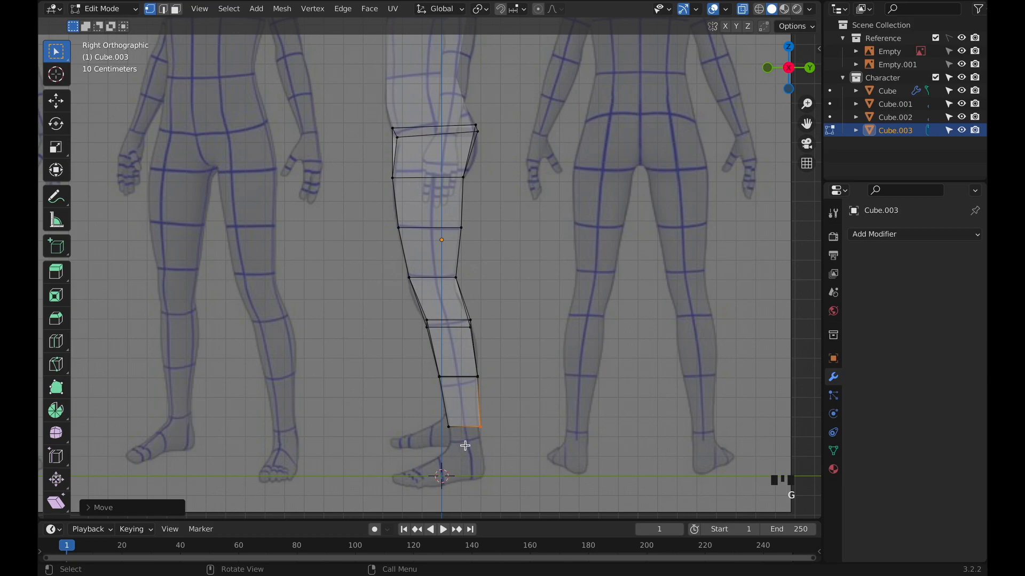
# In a perspective view, move the leg's top back vertices about 0.03 m forward along Y toward the torso's back edge.
pyautogui.press('KP_1')
pyautogui.press('Tab')
pyautogui.click(675, 239)
pyautogui.moveTo(675, 238); pyautogui.dragTo(533, 275, button='middle')
pyautogui.scroll(3, 419, 262)
pyautogui.click(445, 209)
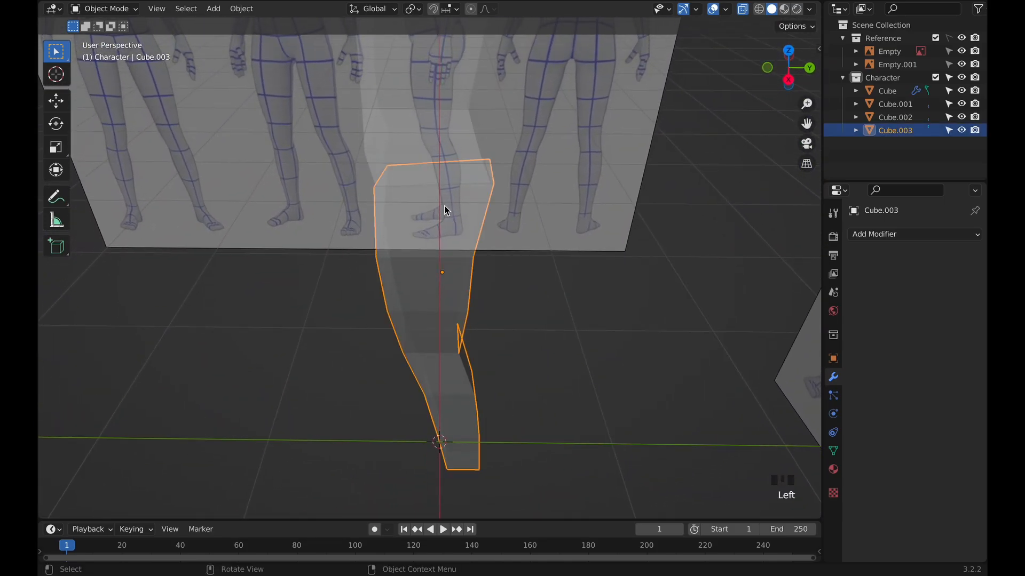
pyautogui.press('Tab')
pyautogui.click(517, 204)
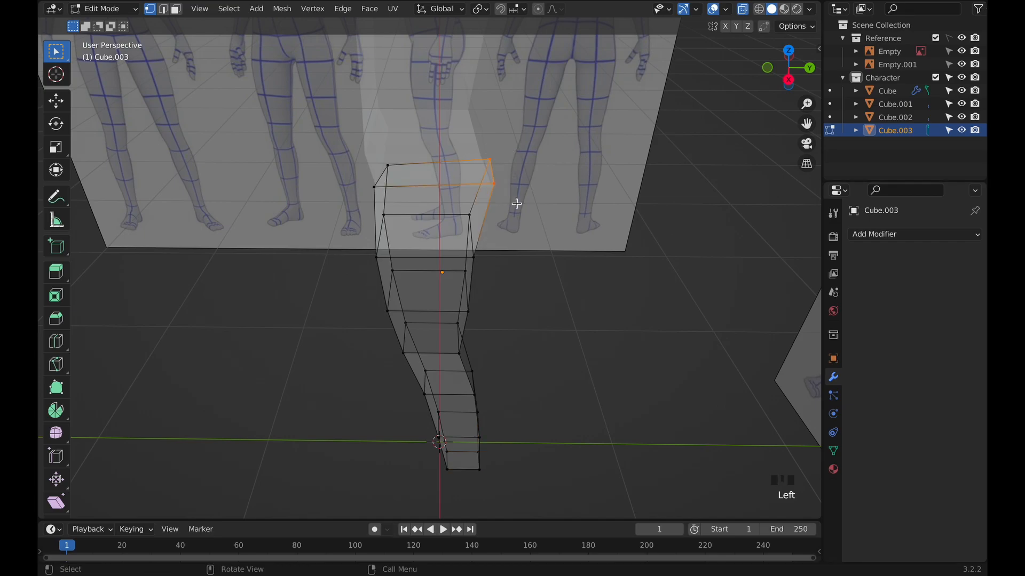
pyautogui.press('g')
pyautogui.press('y')
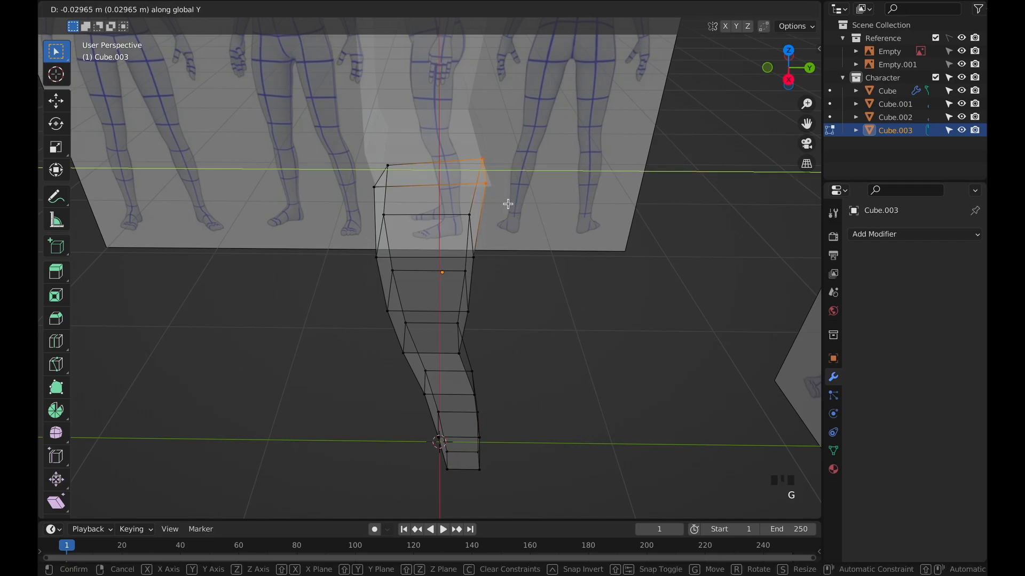
pyautogui.click(507, 204)
# Fine-tune the top row's back vertices along Y against the torso's lower back edge and leave Edit Mode.
pyautogui.click(492, 190)
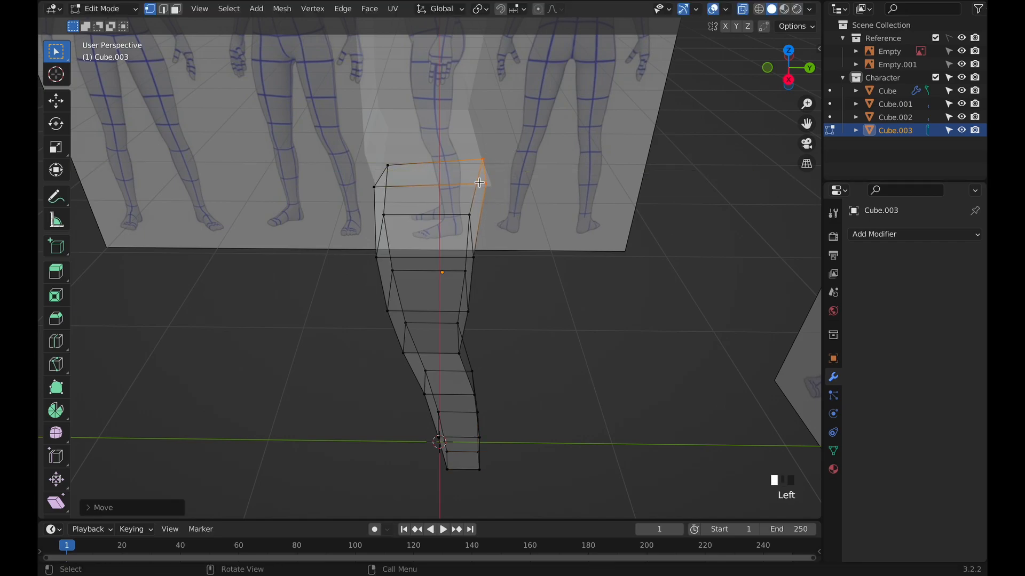
pyautogui.press('g')
pyautogui.press('y')
pyautogui.click(502, 198)
pyautogui.click(549, 210)
pyautogui.press('Tab')
pyautogui.moveTo(554, 213); pyautogui.dragTo(523, 190, button='middle')
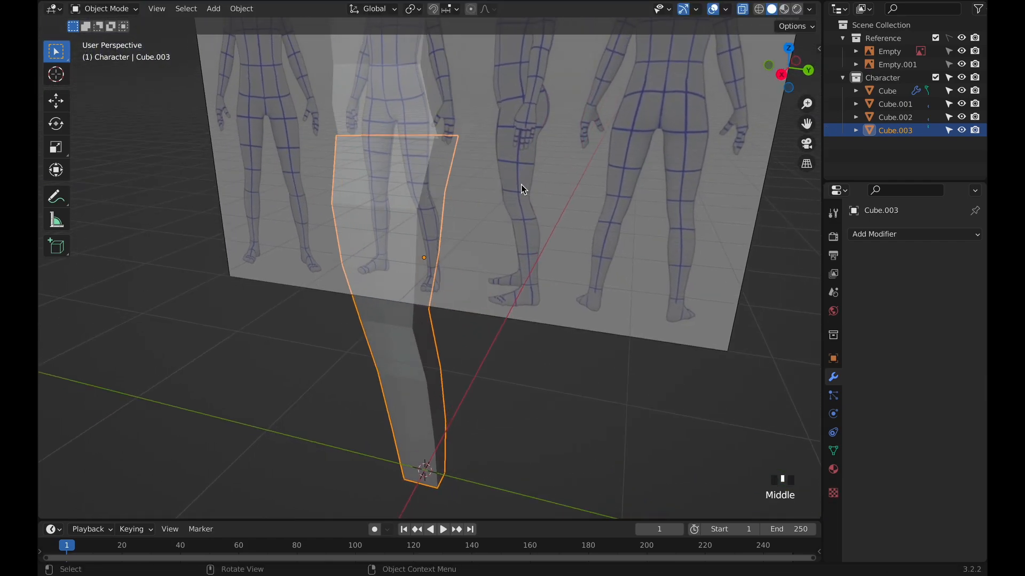
# Switch to Material Preview shading without X-ray and move the leg's top outer front vertex to the torso's lower front corner.
pyautogui.click(742, 9)
pyautogui.moveTo(578, 150)
pyautogui.mouseDown(button='middle')
pyautogui.moveTo(589, 132)
pyautogui.moveTo(645, 174)
pyautogui.moveTo(646, 144)
pyautogui.moveTo(727, 75)
pyautogui.moveTo(679, 130)
pyautogui.moveTo(740, 153)
pyautogui.moveTo(497, 172)
pyautogui.moveTo(479, 151)
pyautogui.moveTo(601, 159)
pyautogui.moveTo(495, 138)
pyautogui.mouseUp(button='middle')
pyautogui.click(784, 9)
pyautogui.click(559, 120)
pyautogui.click(461, 152)
pyautogui.press('Tab')
pyautogui.click(382, 138)
pyautogui.press('g')
pyautogui.click(401, 149)
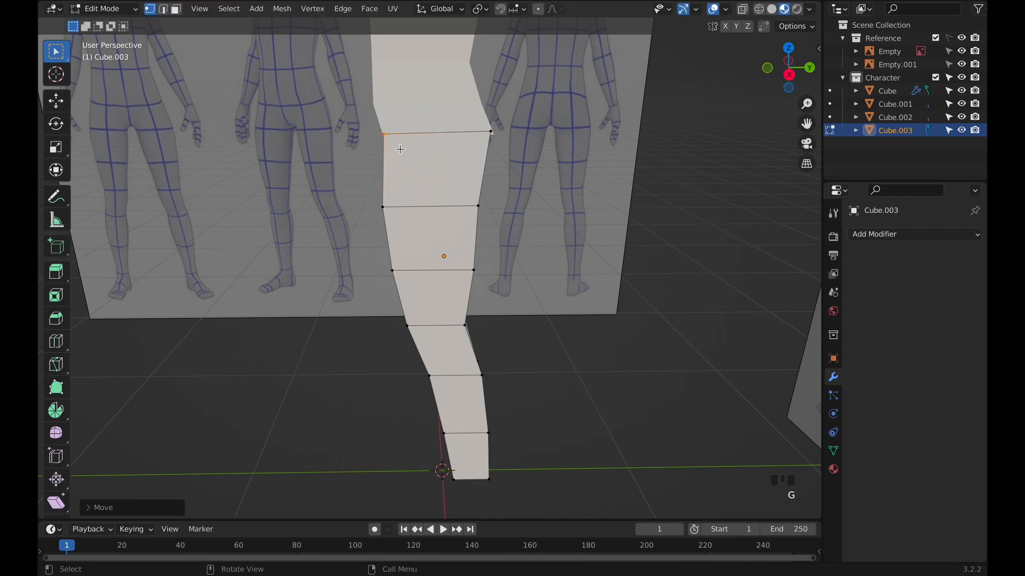
# Leave Edit Mode and return to the front view in Solid shading with X-ray enabled.
pyautogui.press('Tab')
pyautogui.moveTo(562, 193); pyautogui.dragTo(671, 174, button='middle')
pyautogui.press('KP_1')
pyautogui.click(760, 10)
pyautogui.click(760, 9)
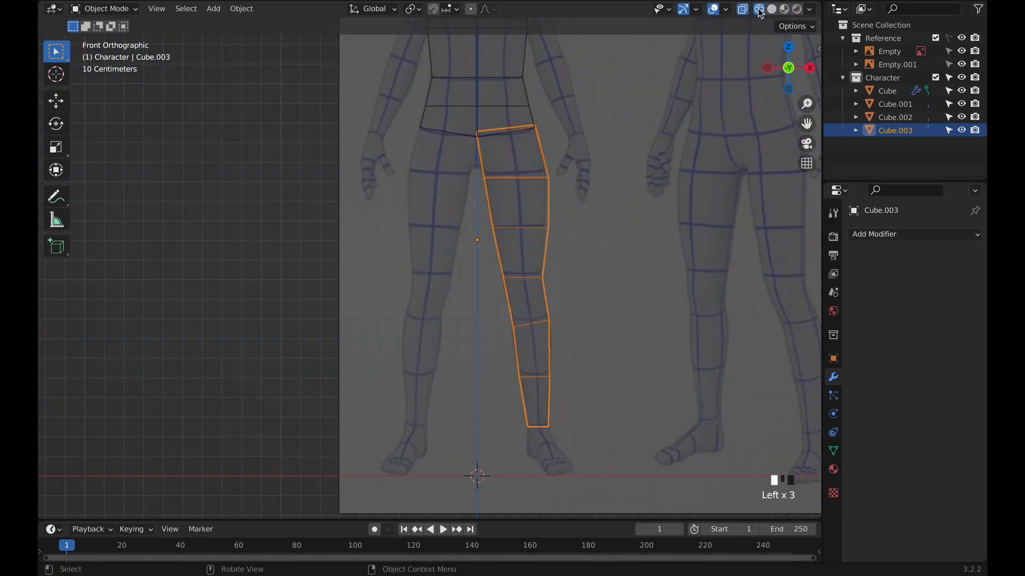
pyautogui.click(771, 11)
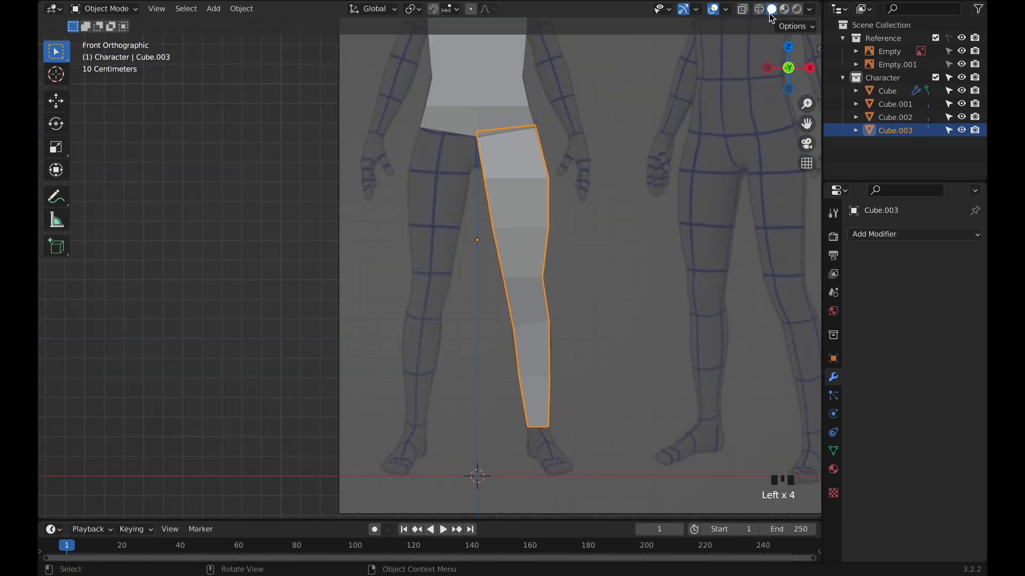
pyautogui.click(741, 9)
# Add a Mirror modifier to the leg on the X axis with Clipping enabled, and deselect the leg.
pyautogui.scroll(-2, 670, 201)
pyautogui.press('Tab')
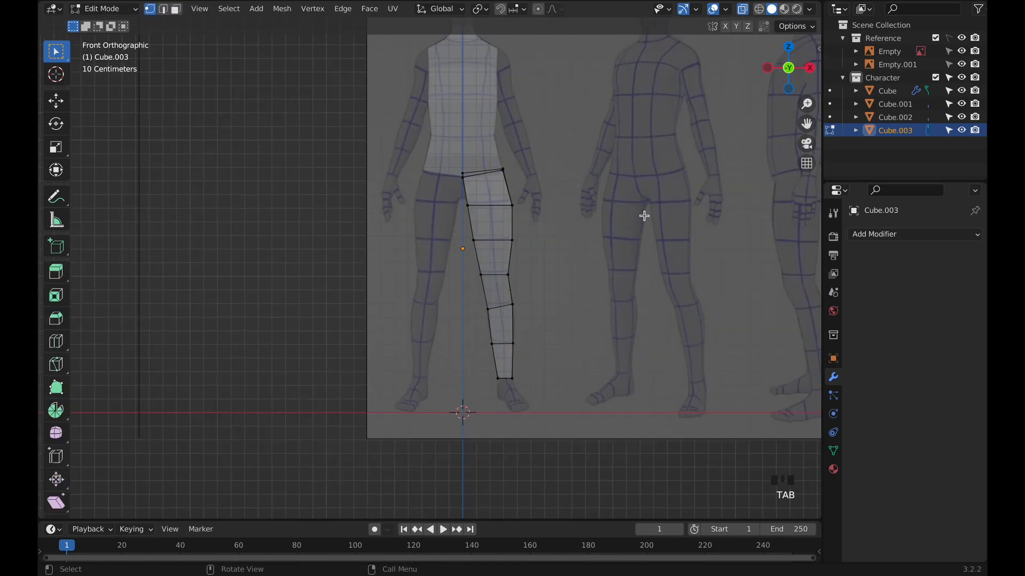
pyautogui.scroll(1, 642, 220)
pyautogui.press('Tab')
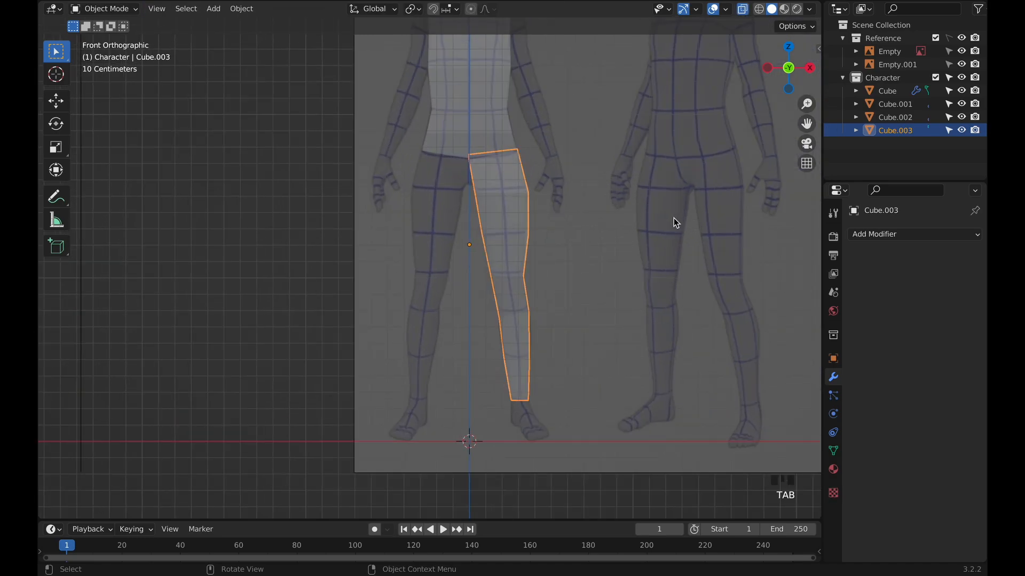
pyautogui.click(876, 238)
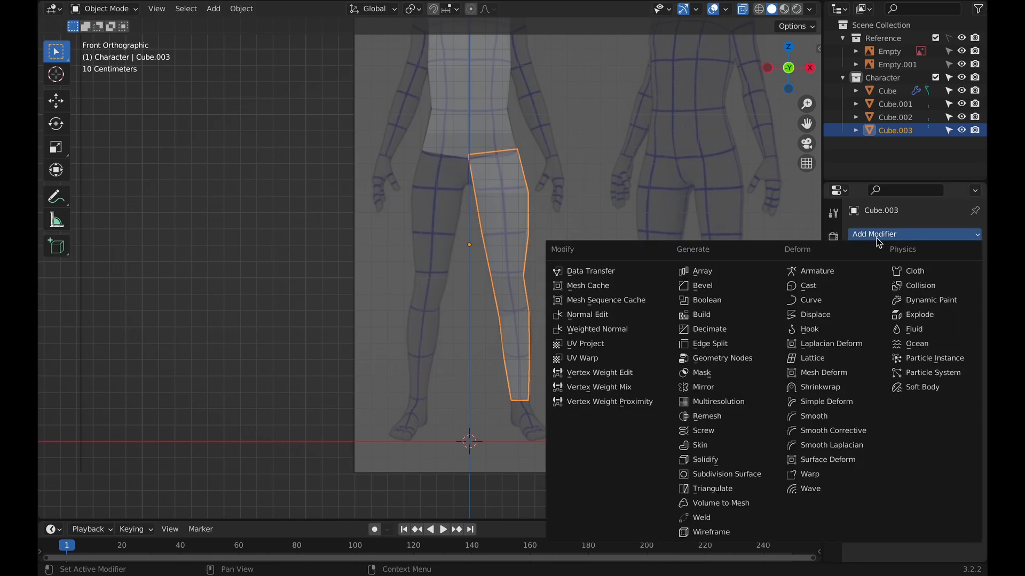
pyautogui.click(728, 385)
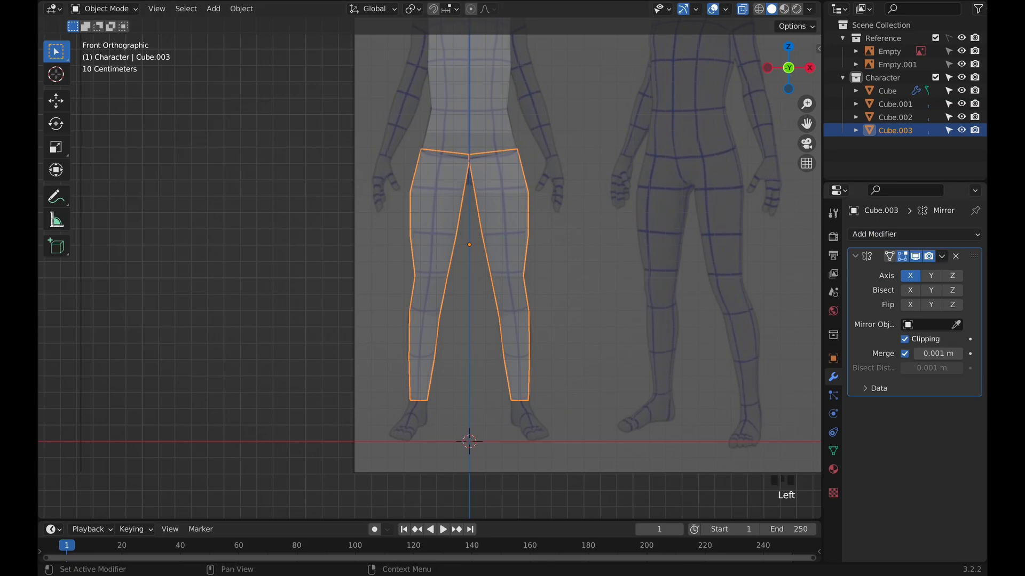
pyautogui.doubleClick(607, 164)
pyautogui.moveTo(606, 164); pyautogui.dragTo(638, 153, button='middle')
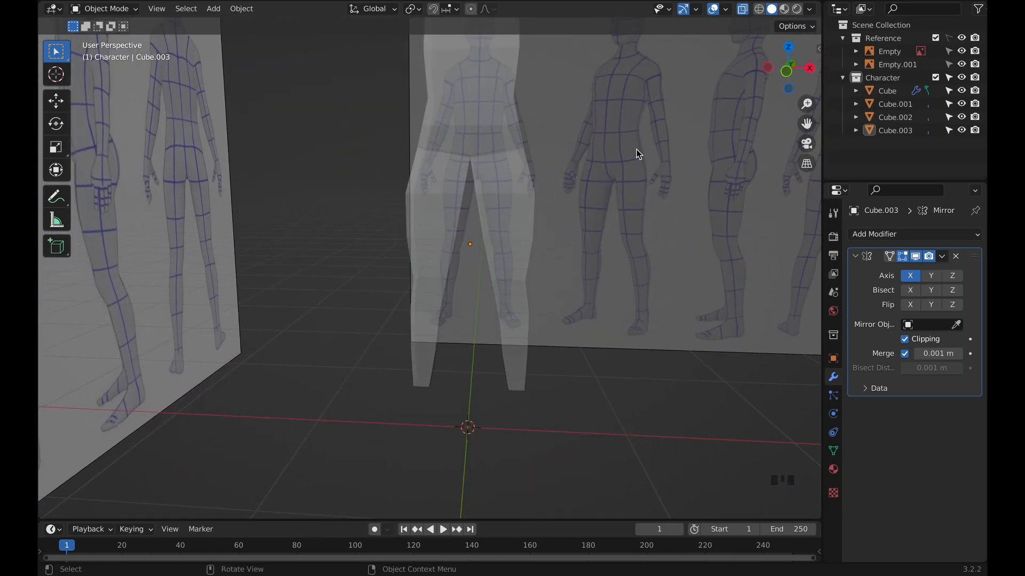
pyautogui.press('KP_1')
pyautogui.scroll(-2, 571, 248)
pyautogui.keyDown('shift'); pyautogui.moveTo(593, 142); pyautogui.dragTo(582, 199, button='middle'); pyautogui.keyUp('shift')
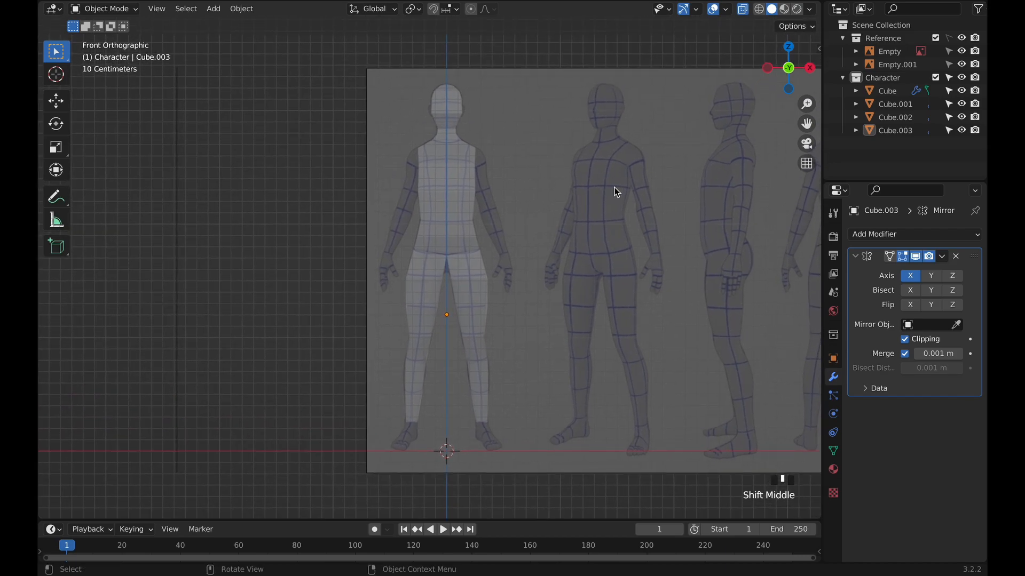
# Rename the head object as Head and the neck object as Neck.
pyautogui.click(887, 91)
pyautogui.click(887, 91)
pyautogui.doubleClick(886, 91)
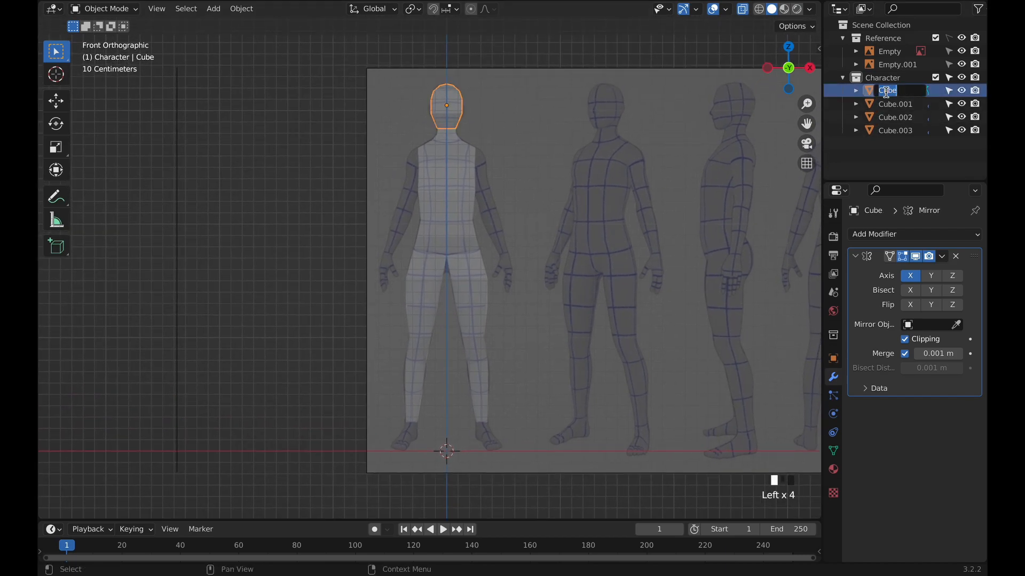
pyautogui.write('Head')
pyautogui.doubleClick(900, 103)
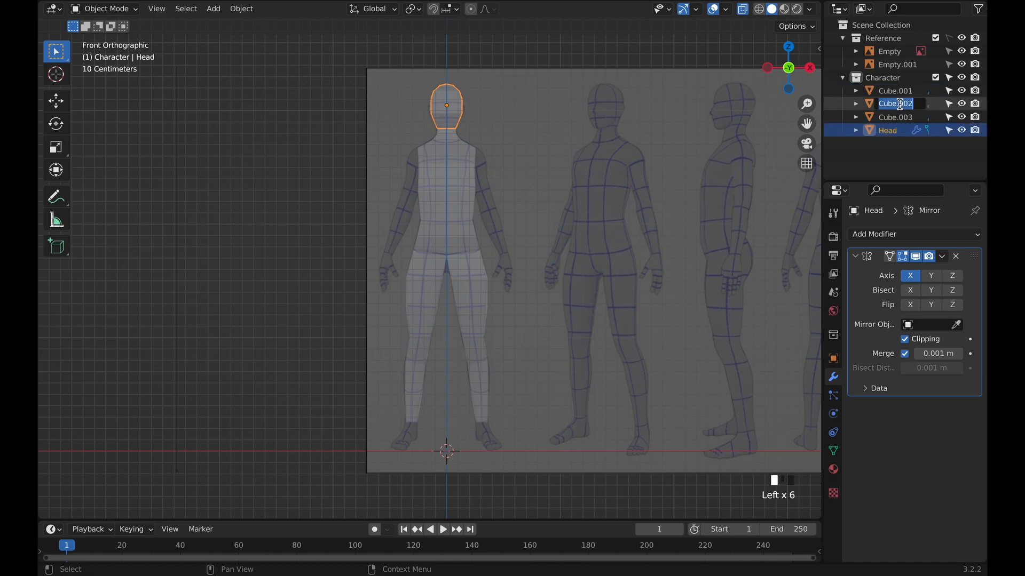
pyautogui.click(452, 142)
pyautogui.click(898, 89)
pyautogui.doubleClick(898, 90)
pyautogui.write('Neck')
pyautogui.press('Return')
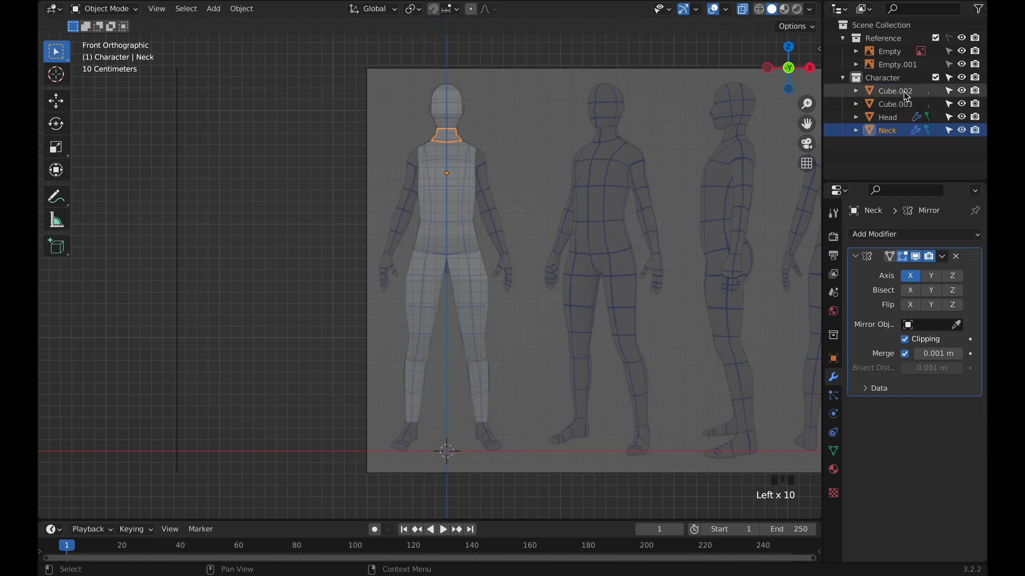
# Rename the torso object as Body and the mirrored leg object as Legs, and clear the selection.
pyautogui.click(903, 91)
pyautogui.doubleClick(903, 91)
pyautogui.write('Body')
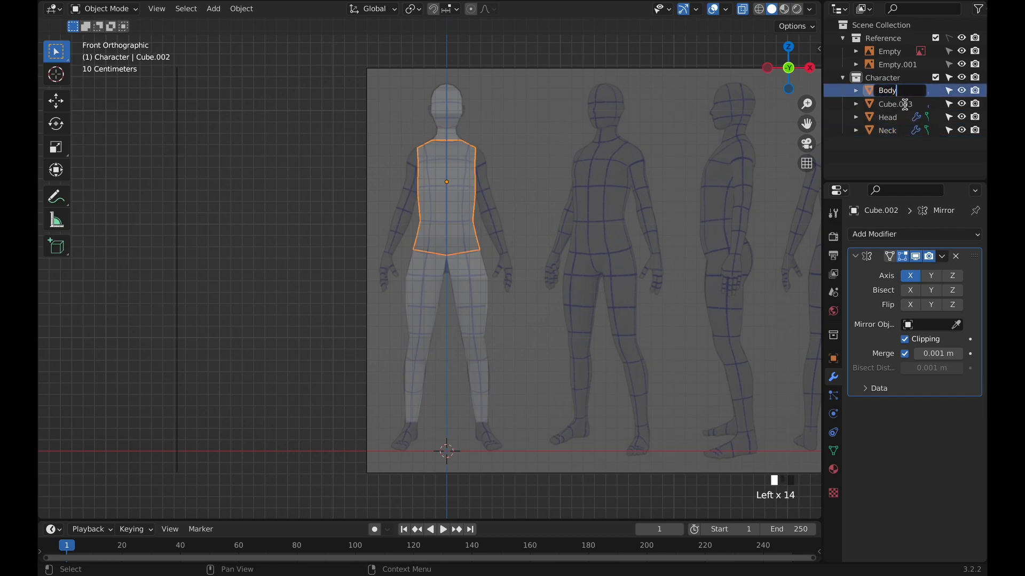
pyautogui.press('Return')
pyautogui.click(905, 106)
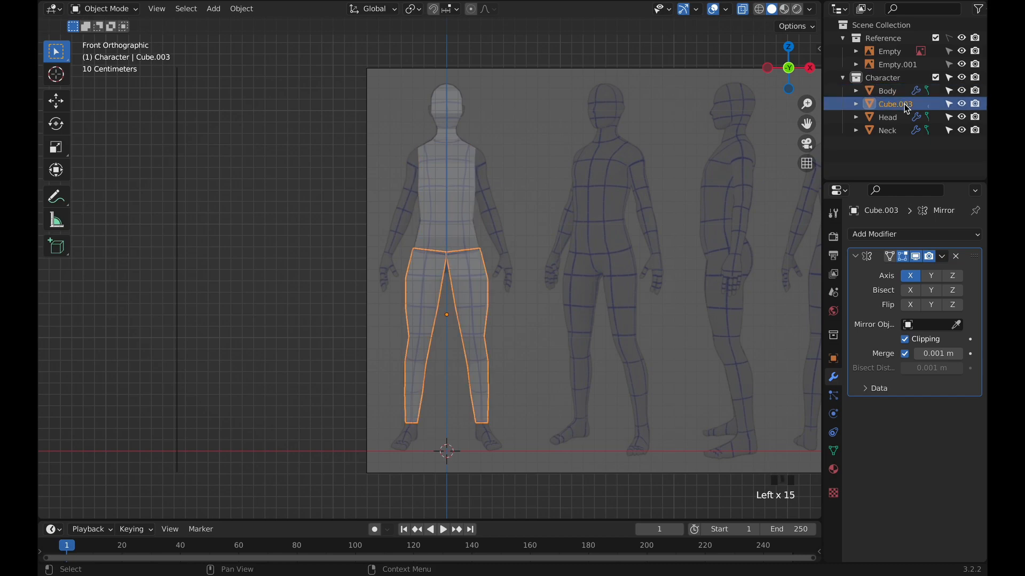
pyautogui.doubleClick(905, 105)
pyautogui.write('Legs')
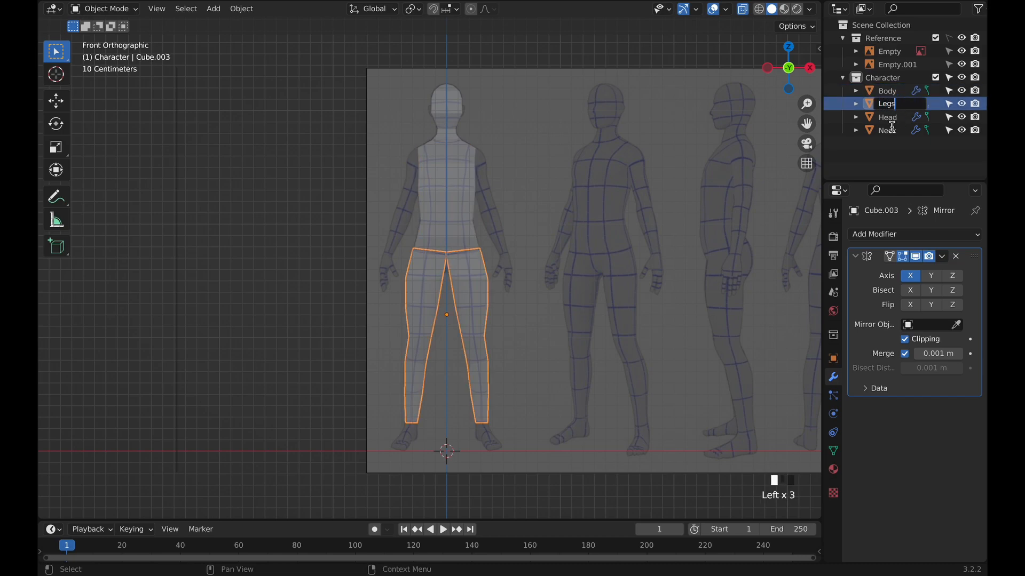
pyautogui.press('Return')
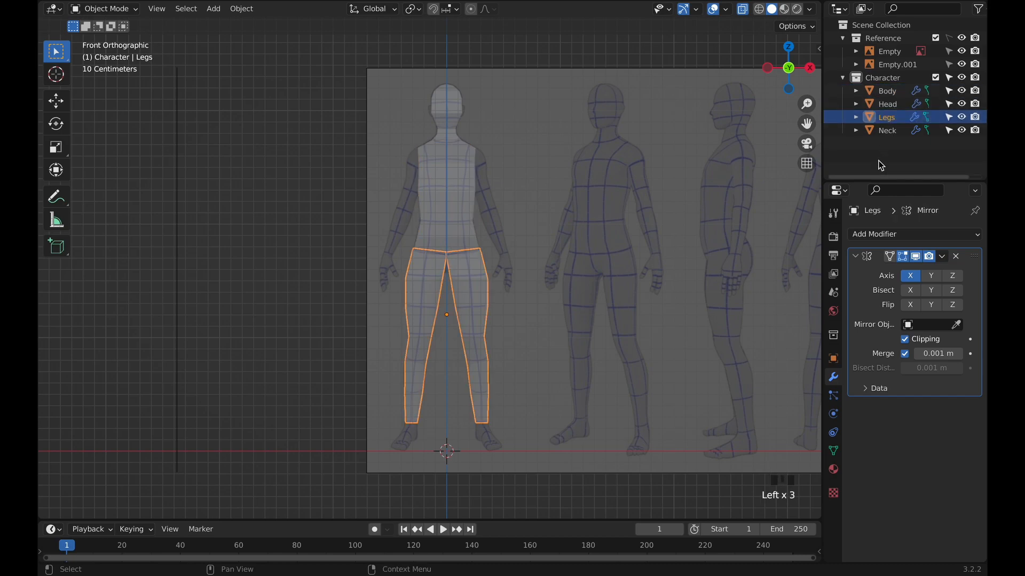
pyautogui.click(506, 282)
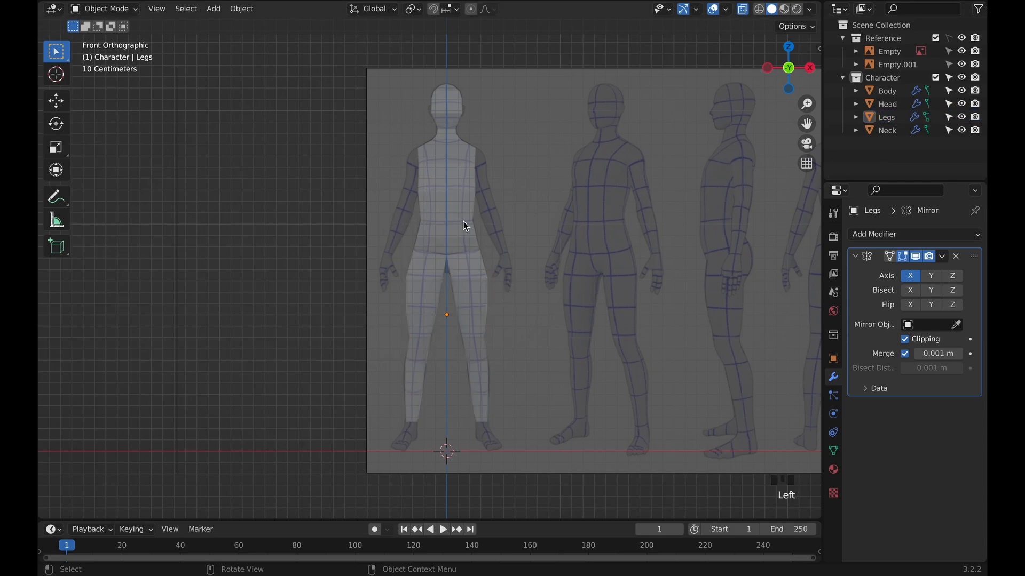
# Add a cube, scale it down to slightly wider than the torso and move it up along Z to chest height.
pyautogui.scroll(1, 485, 235)
pyautogui.hotkey('shift', 'a')
pyautogui.moveTo(499, 237)
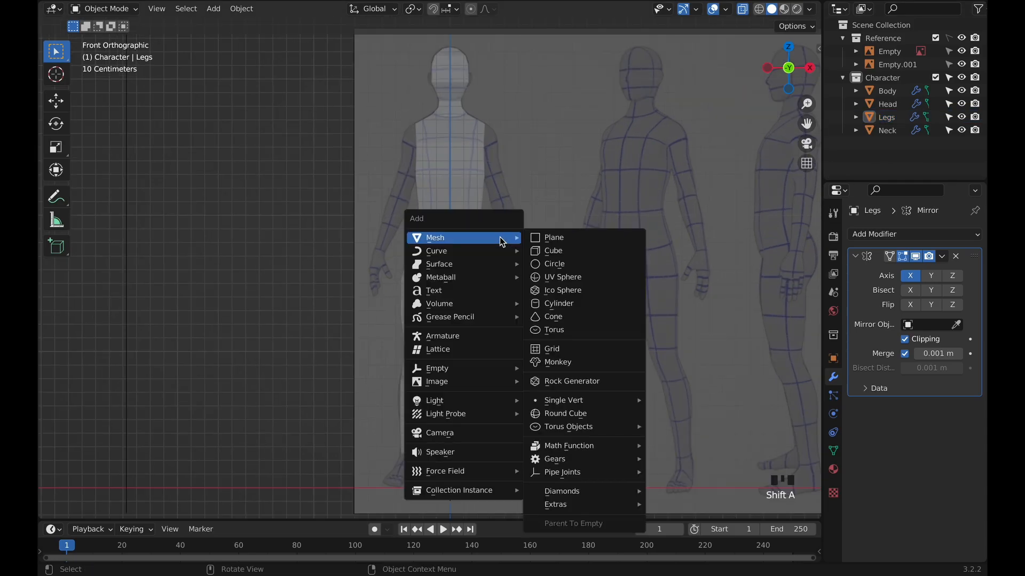
pyautogui.click(551, 246)
pyautogui.press('s')
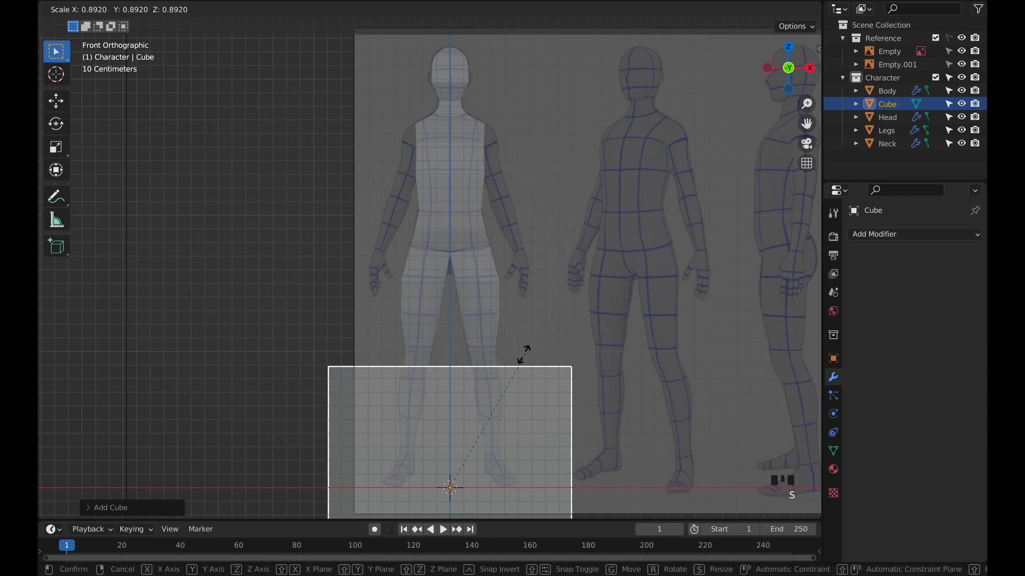
pyautogui.click(453, 419)
pyautogui.press('g')
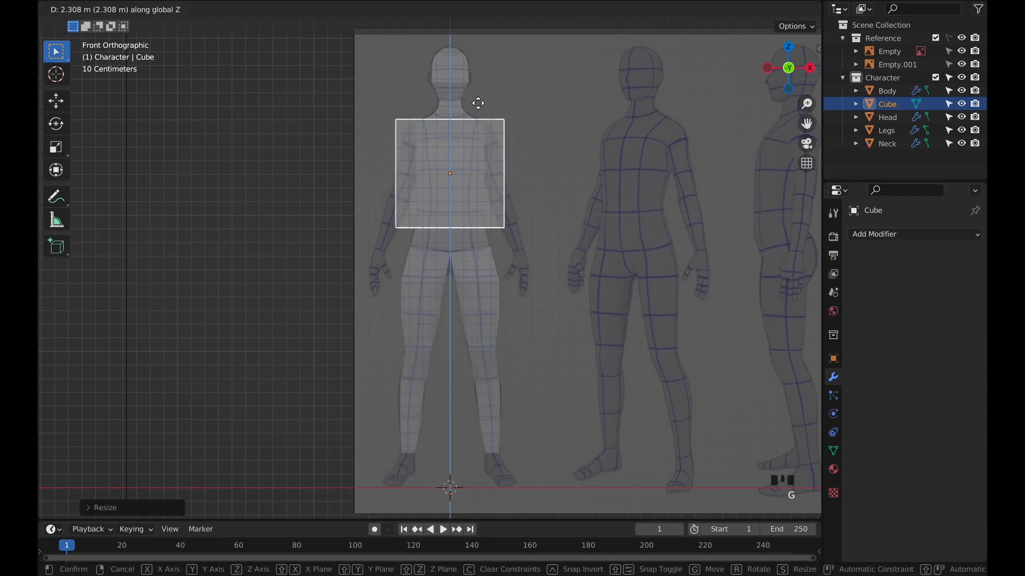
pyautogui.click(480, 99)
# Move the cube along X over the upper arm beside the torso and scale it to about 0.44.
pyautogui.press('x')
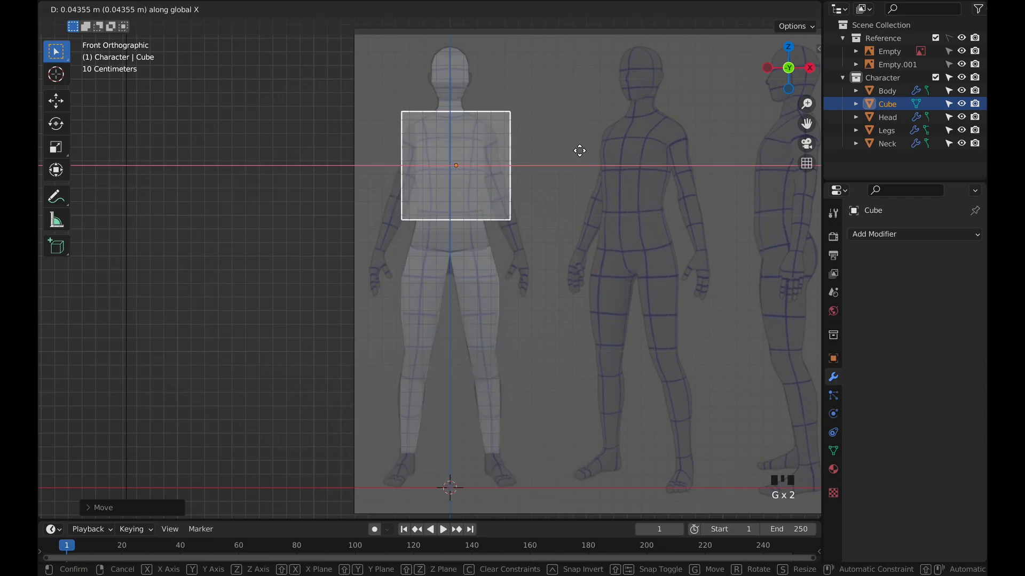
pyautogui.press('s')
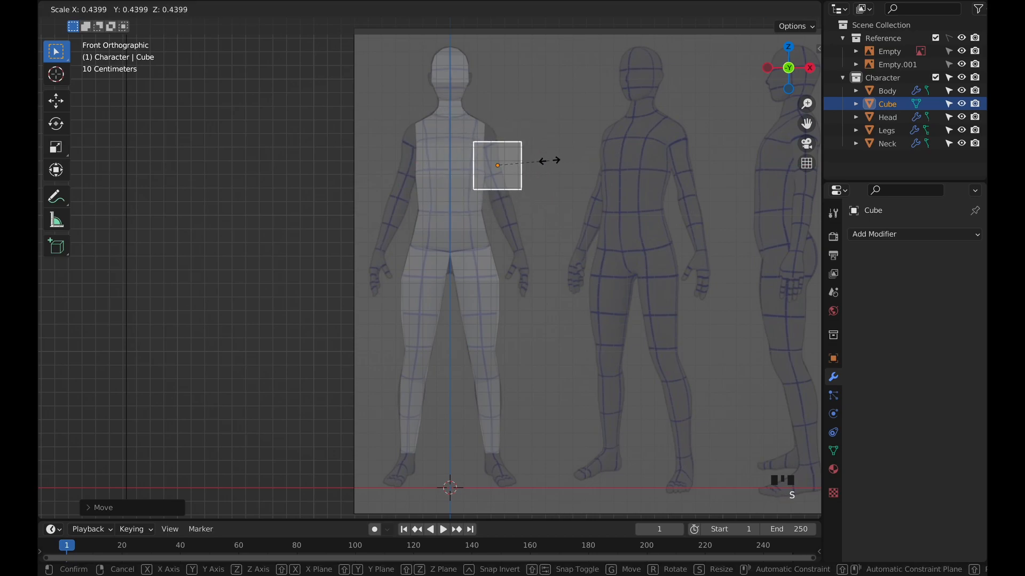
pyautogui.click(549, 160)
# Enter Edit Mode on the cube and raise its top vertices along Z to the torso's shoulder corner.
pyautogui.press('Tab')
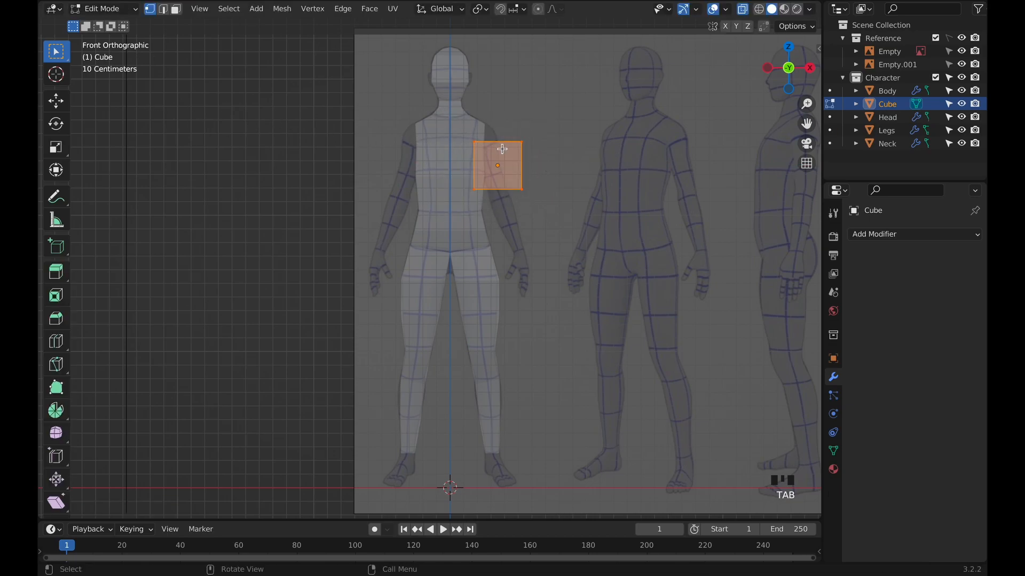
pyautogui.scroll(2, 482, 142)
pyautogui.keyDown('shift'); pyautogui.moveTo(622, 144); pyautogui.dragTo(622, 254, button='middle'); pyautogui.keyUp('shift')
pyautogui.click(592, 222)
pyautogui.press('g')
pyautogui.press('z')
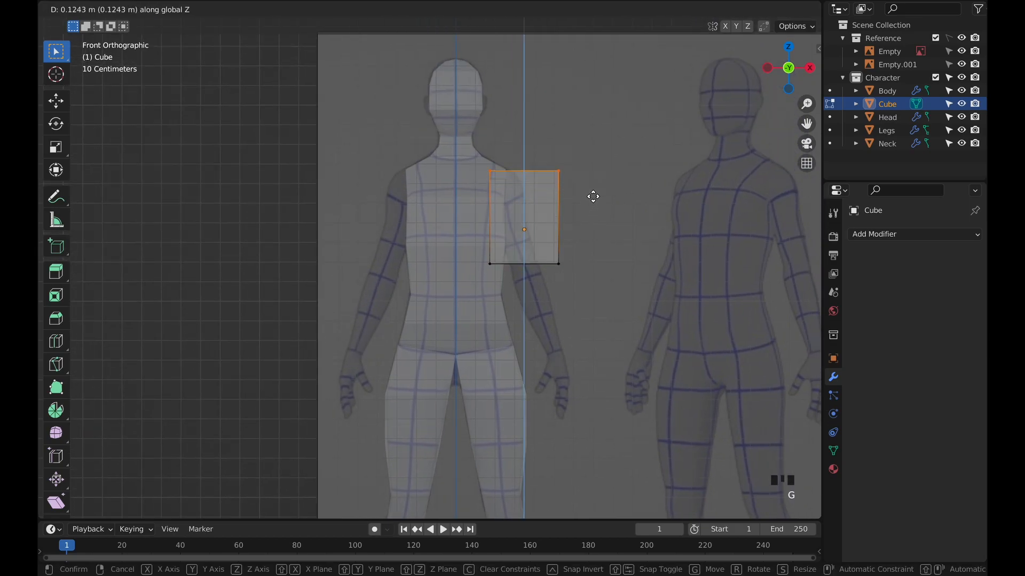
pyautogui.click(593, 195)
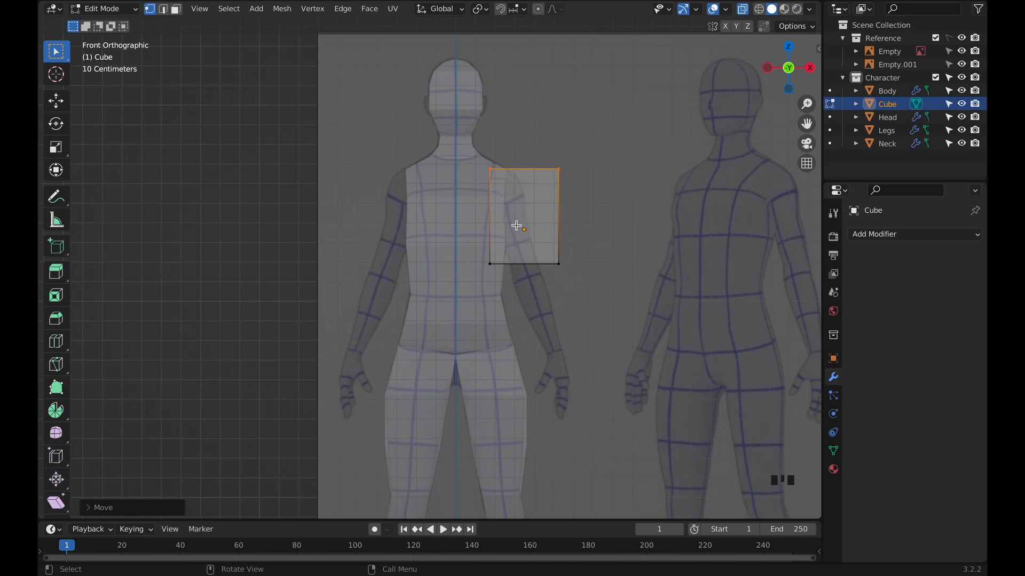
# Lower the cube's bottom vertices about 0.46 m along Z to the reference wrist.
pyautogui.moveTo(437, 228); pyautogui.dragTo(620, 304)
pyautogui.press('g')
pyautogui.press('z')
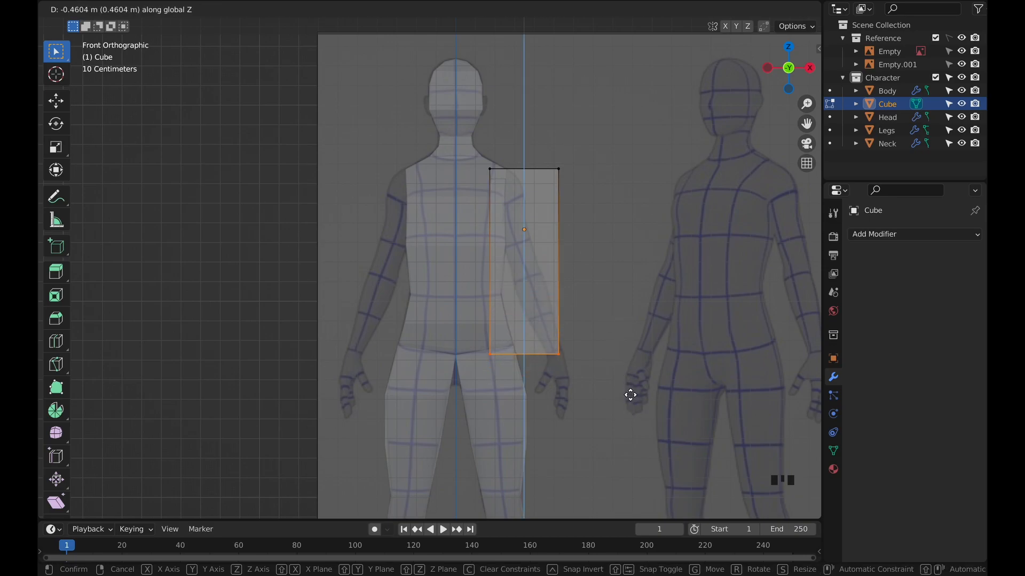
pyautogui.click(630, 395)
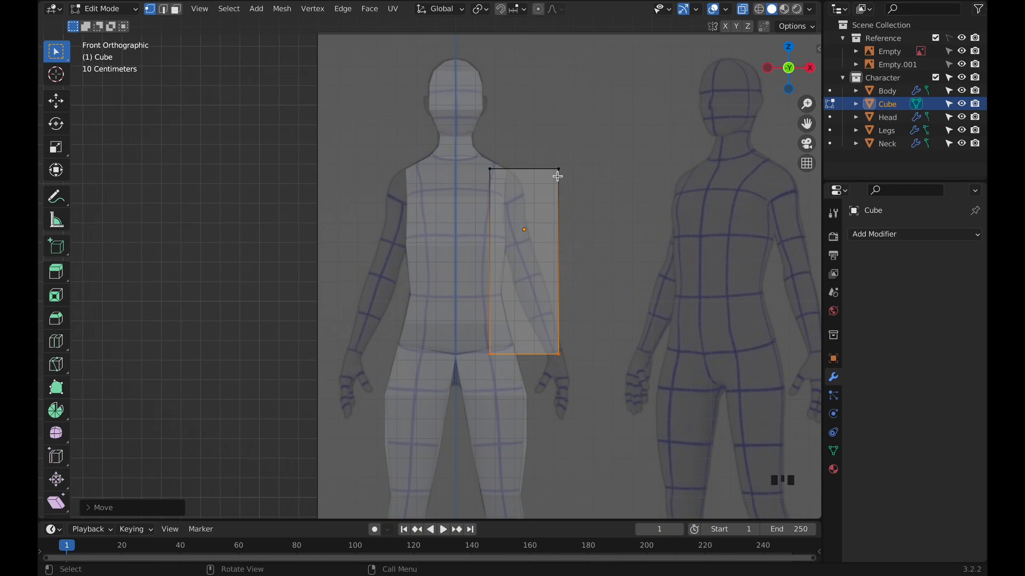
pyautogui.moveTo(452, 152); pyautogui.dragTo(515, 388)
pyautogui.hotkey('ctrl', 'r')
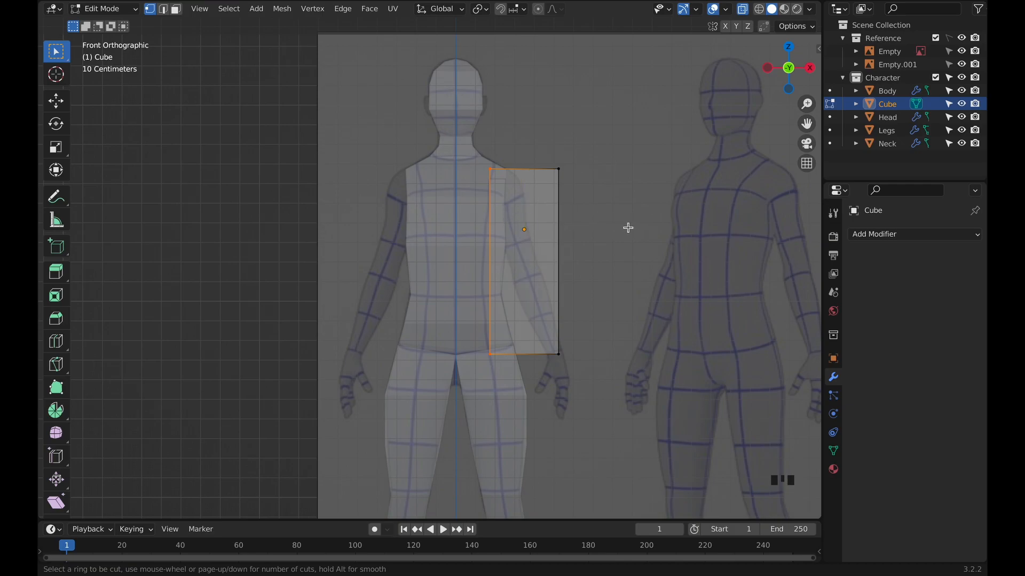
pyautogui.press('Escape')
# Move the arm box's inner vertices along X against the torso's side and its outer vertices slightly outward along X.
pyautogui.moveTo(476, 146); pyautogui.dragTo(508, 391)
pyautogui.press('g')
pyautogui.press('x')
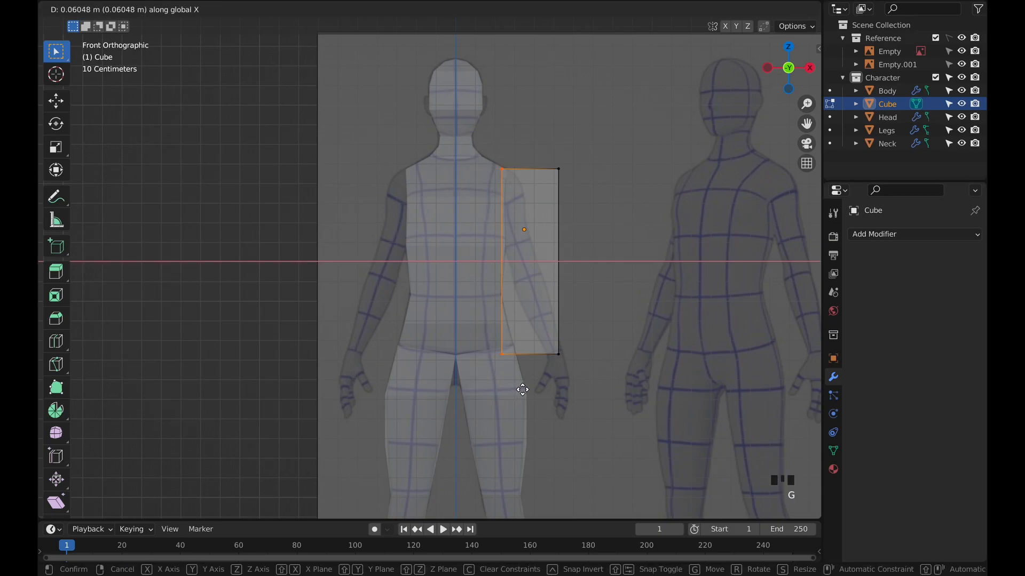
pyautogui.click(526, 389)
pyautogui.moveTo(548, 144); pyautogui.dragTo(597, 435)
pyautogui.press('g')
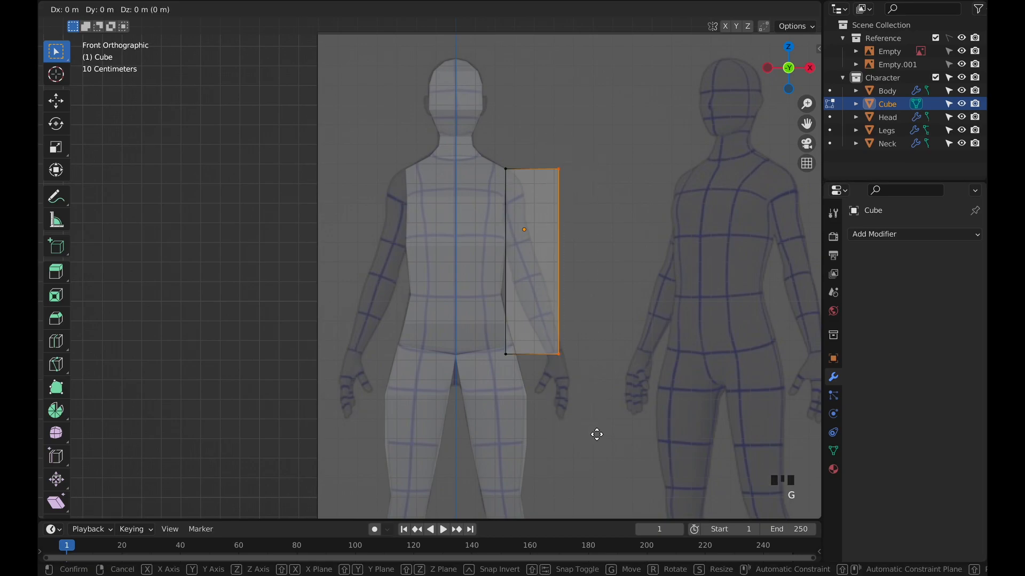
pyautogui.press('x')
pyautogui.click(600, 434)
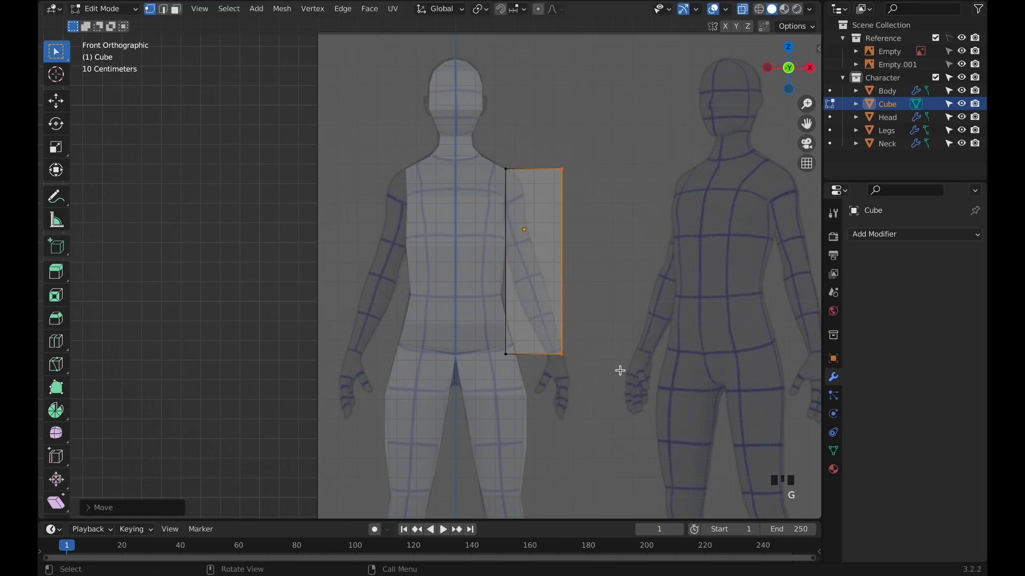
# Add four evenly spaced horizontal loop cuts along the arm box without sliding them.
pyautogui.hotkey('ctrl', 'r')
pyautogui.scroll(3, 549, 267)
pyautogui.click(548, 262)
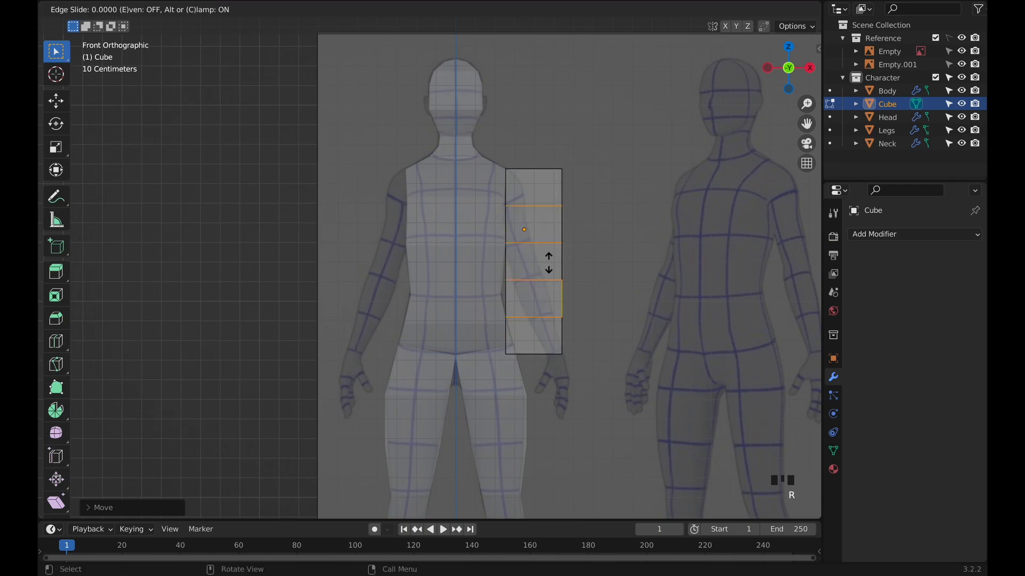
pyautogui.rightClick(548, 263)
# Move the outer vertices of the arm's top two rows inward along X to the reference shoulder outline.
pyautogui.click(570, 177)
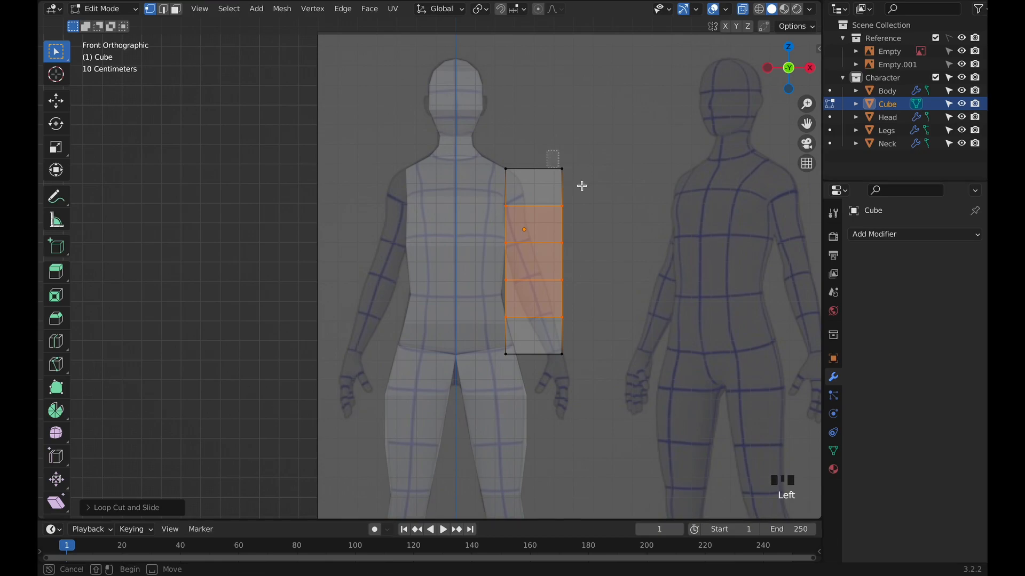
pyautogui.press('g')
pyautogui.press('x')
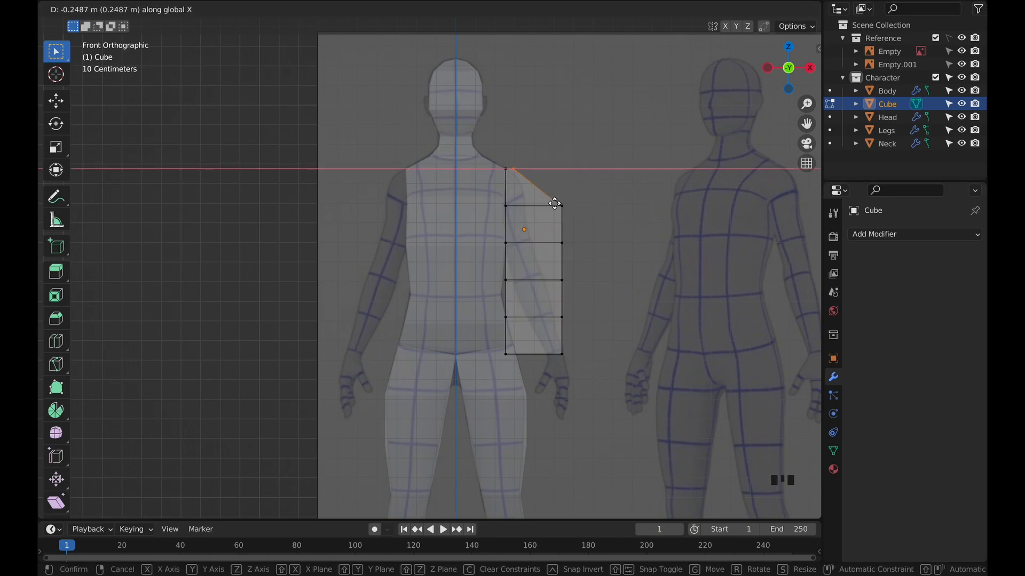
pyautogui.click(556, 203)
pyautogui.click(563, 206)
pyautogui.press('g')
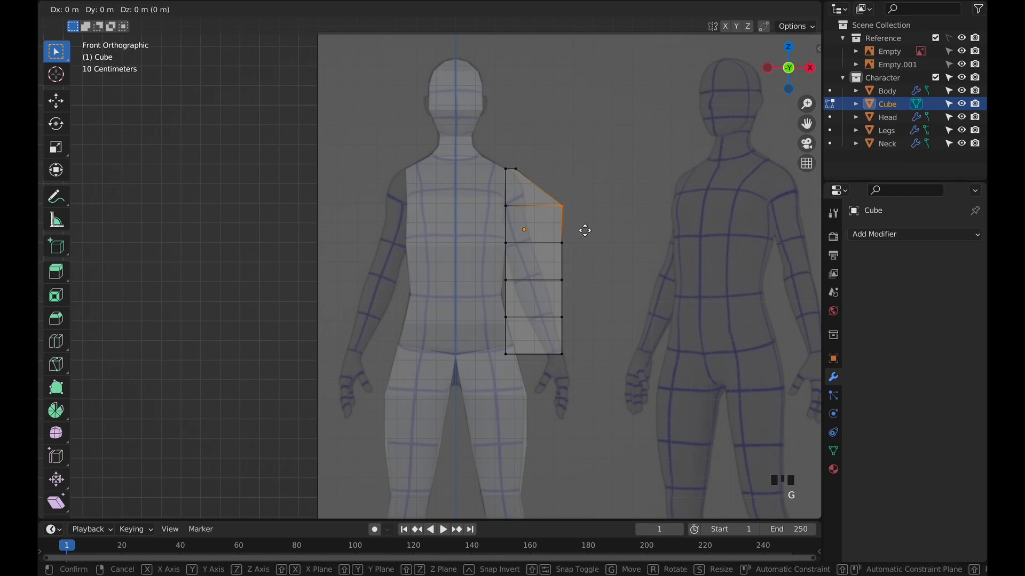
pyautogui.press('x')
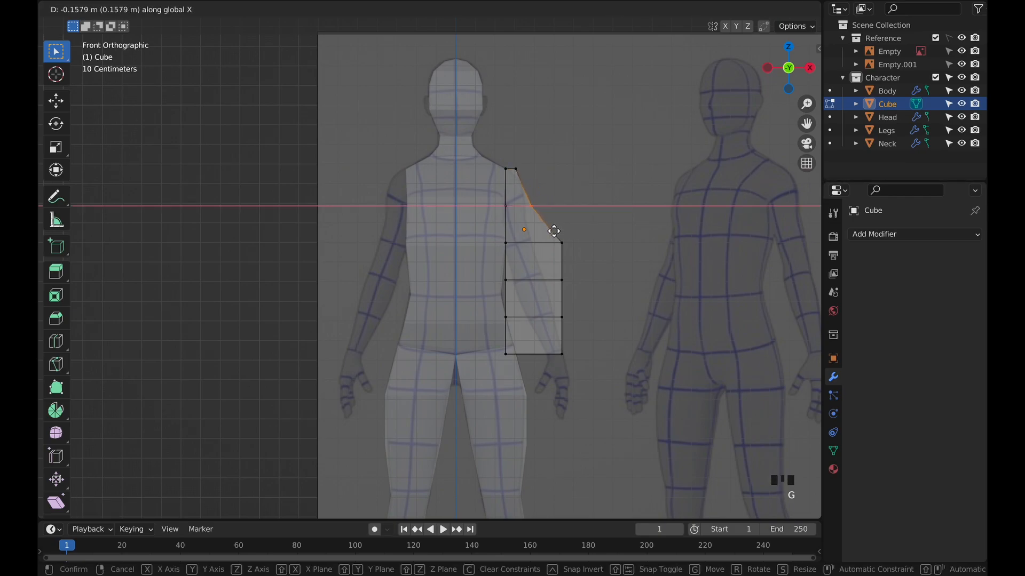
pyautogui.click(553, 230)
# Move the third row's outer vertices inward along X and fine-tune them onto the upper arm's outer outline.
pyautogui.click(561, 242)
pyautogui.press('g')
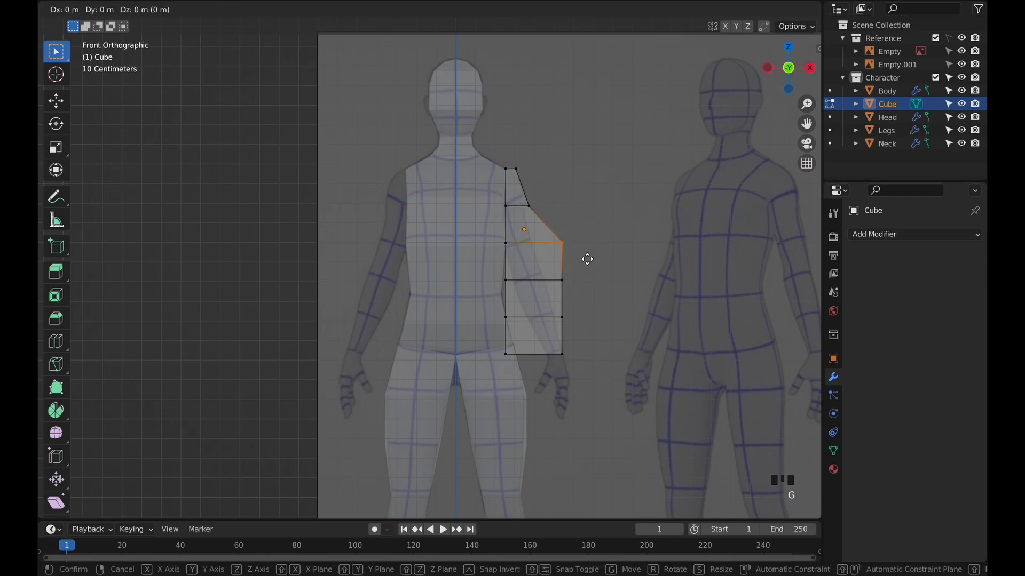
pyautogui.press('x')
pyautogui.click(560, 251)
pyautogui.press('g')
pyautogui.click(548, 242)
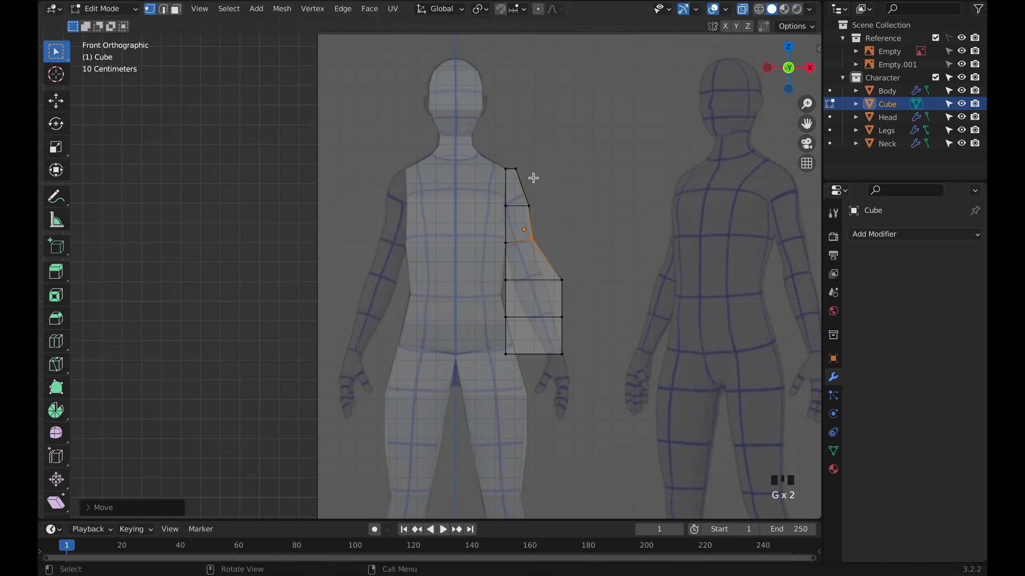
# Lower the arm's top outer vertices slightly to follow the slope of the reference shoulder.
pyautogui.scroll(2, 514, 175)
pyautogui.click(559, 137)
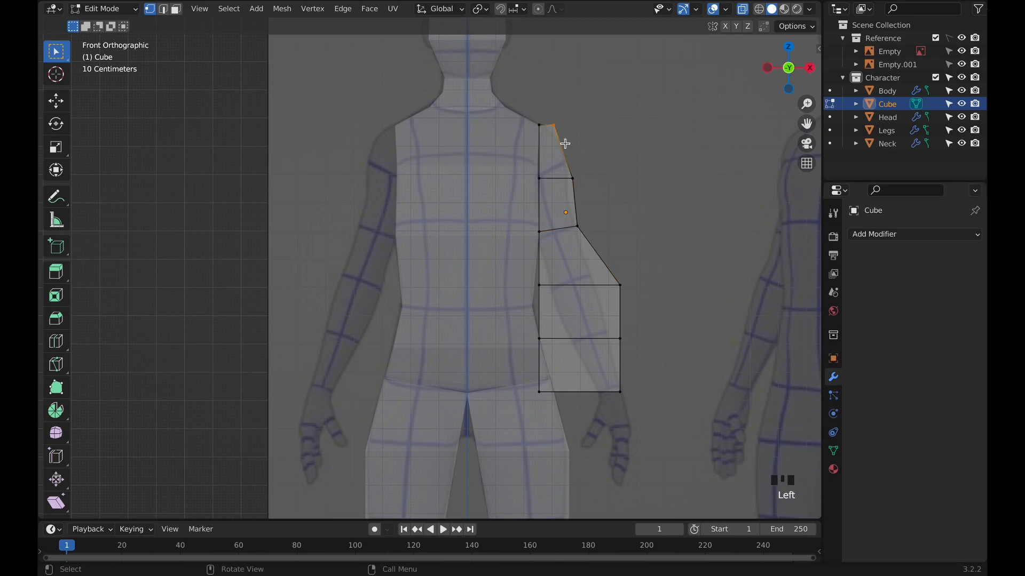
pyautogui.press('g')
pyautogui.click(565, 151)
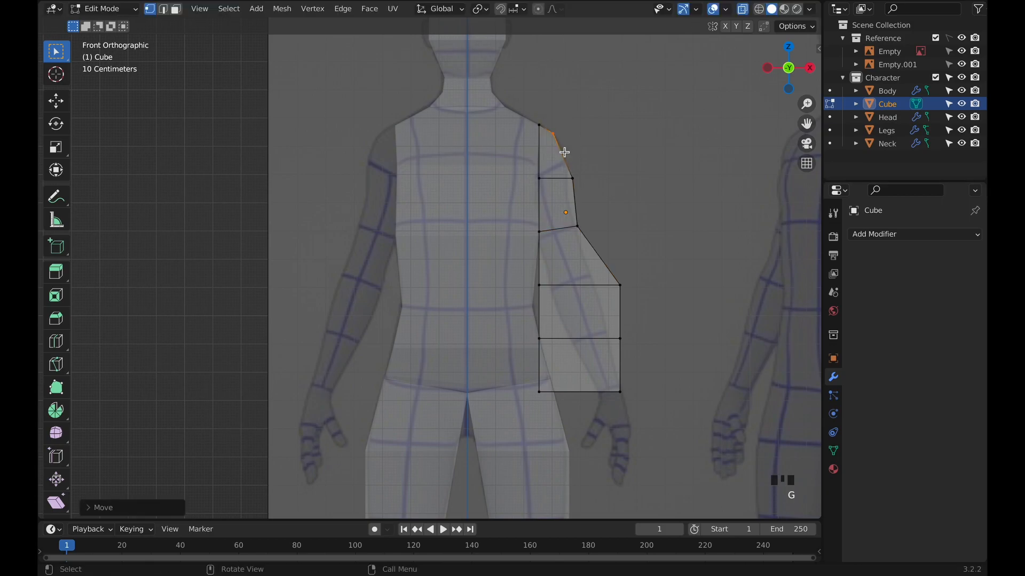
# Move the fourth row's inner and outer vertices onto the reference arm's outline at the elbow.
pyautogui.click(540, 286)
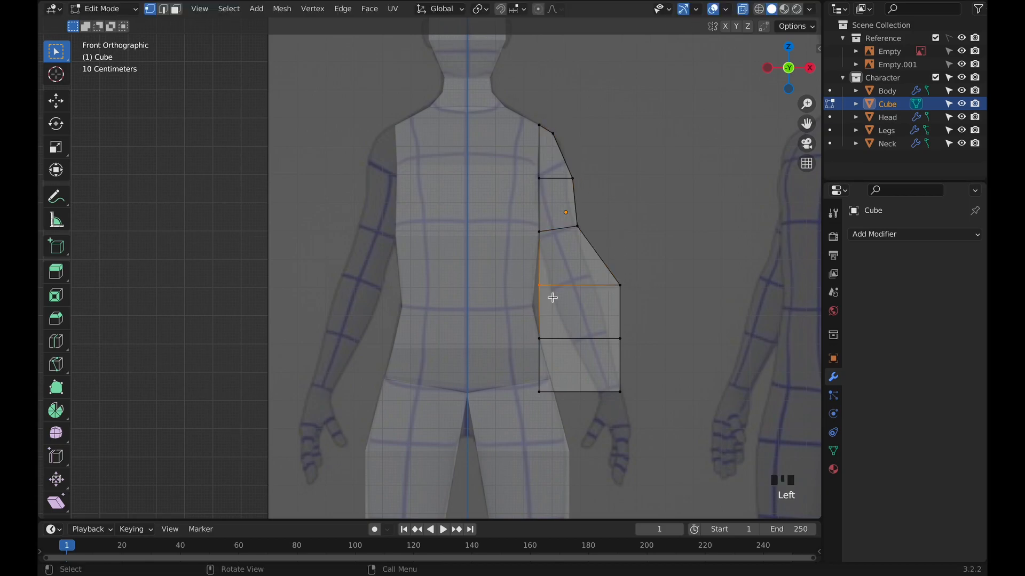
pyautogui.press('g')
pyautogui.click(563, 301)
pyautogui.click(645, 304)
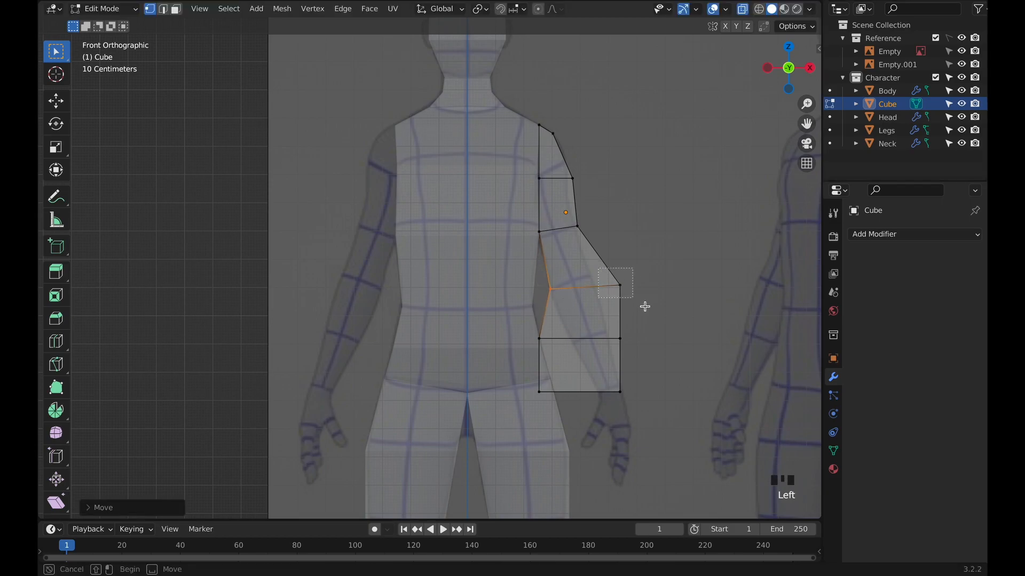
pyautogui.press('g')
pyautogui.click(617, 295)
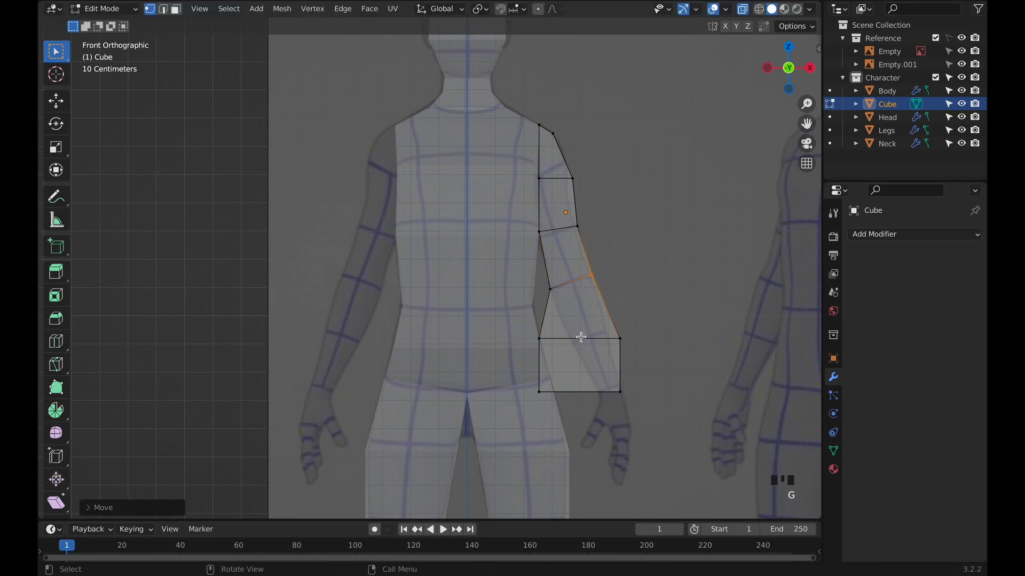
# Move the fifth row's inner and outer vertices onto the reference forearm's outline.
pyautogui.click(538, 336)
pyautogui.press('g')
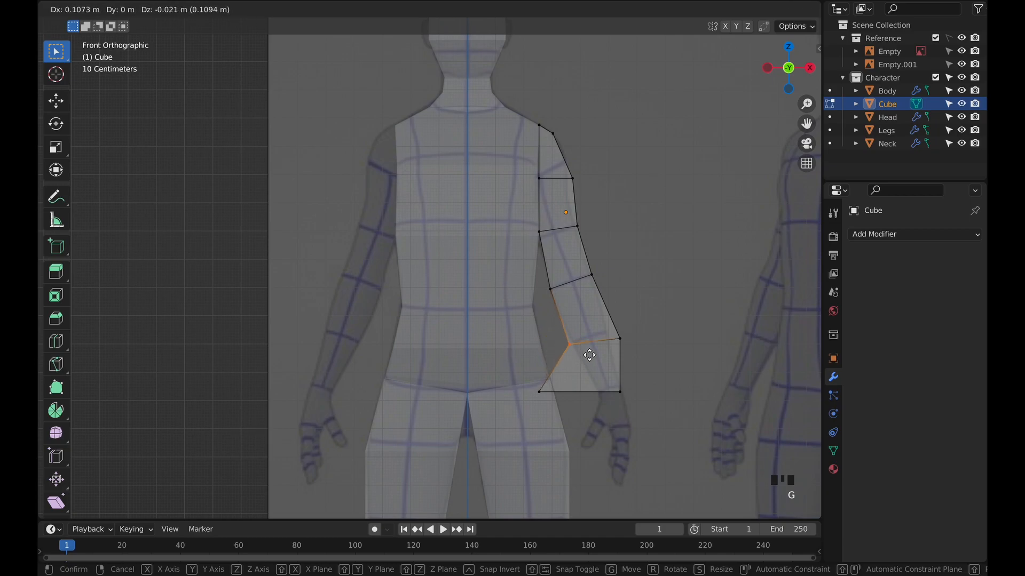
pyautogui.click(592, 354)
pyautogui.click(620, 339)
pyautogui.press('g')
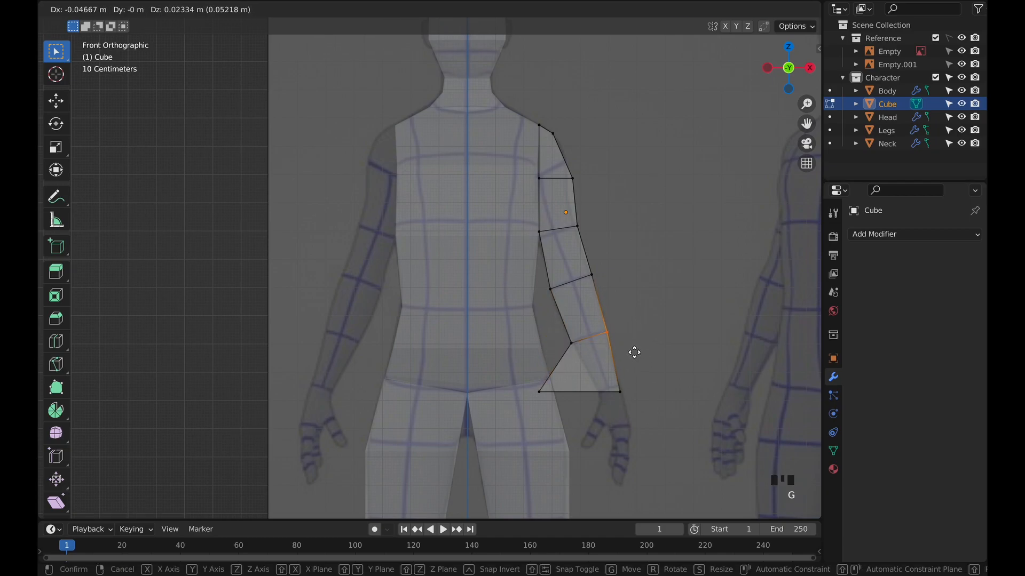
pyautogui.click(631, 351)
# Move the arm's bottom row of inner and outer vertices onto the reference wrist.
pyautogui.click(543, 387)
pyautogui.press('g')
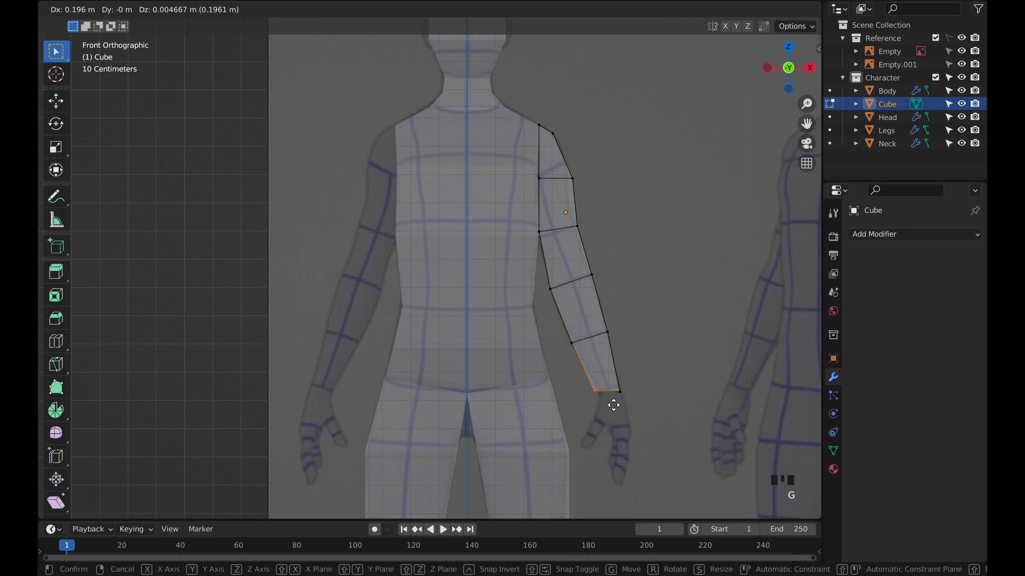
pyautogui.click(617, 406)
pyautogui.click(620, 392)
pyautogui.press('g')
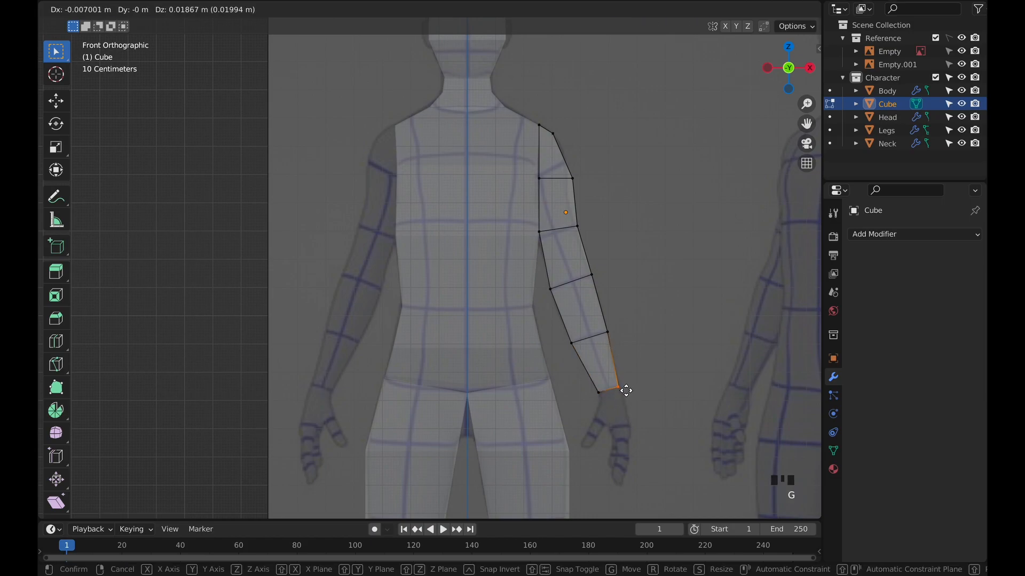
pyautogui.click(625, 389)
# In right side view, move the arm's top back vertices onto the rear outline of the reference shoulder.
pyautogui.press('KP_3')
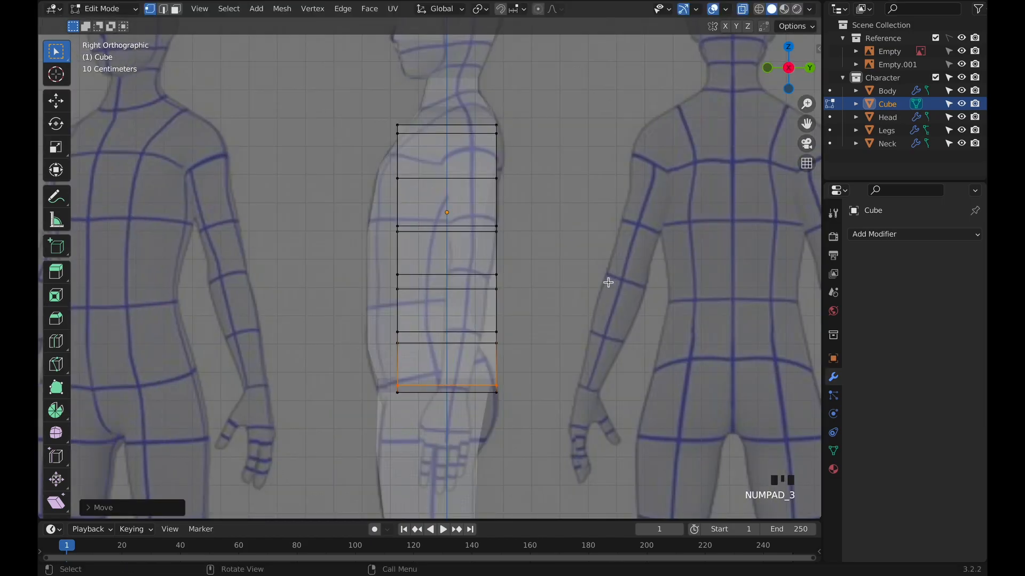
pyautogui.click(504, 148)
pyautogui.press('g')
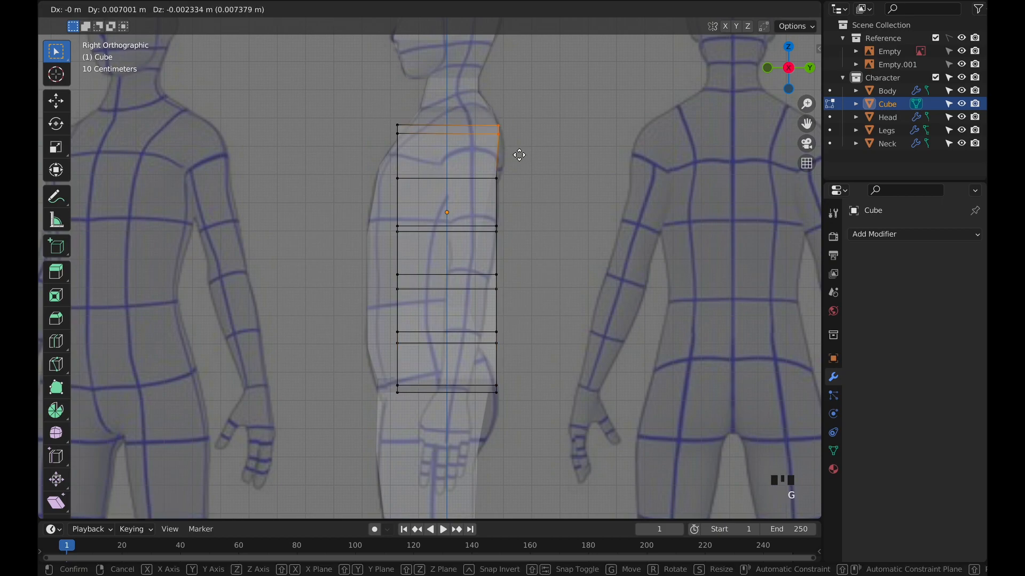
pyautogui.click(520, 155)
pyautogui.click(499, 136)
pyautogui.press('g')
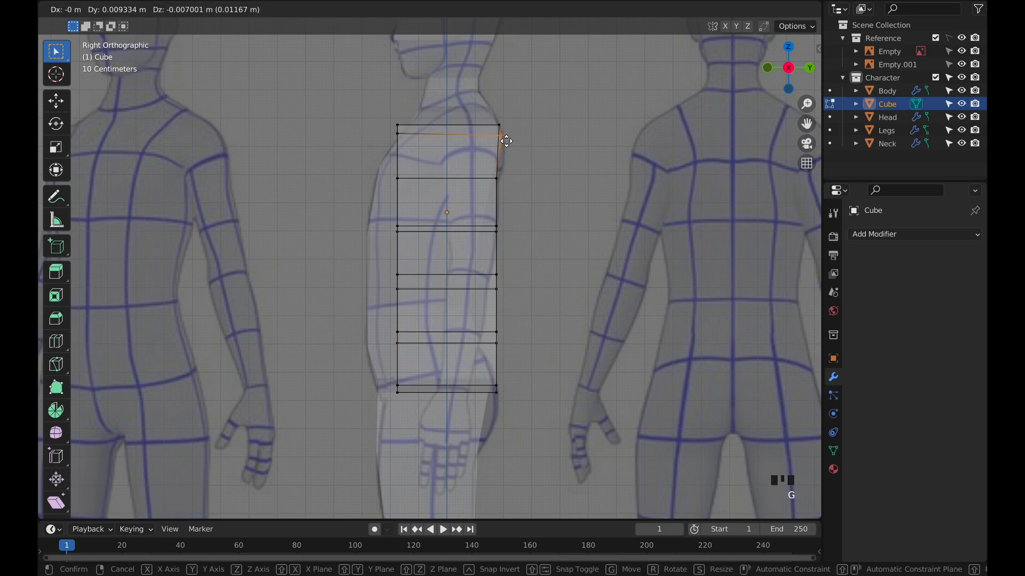
pyautogui.click(505, 140)
# Move the front vertices of the arm's top two rows back to the reference arm's front outline, keeping the top row on Y.
pyautogui.moveTo(380, 113); pyautogui.dragTo(411, 152)
pyautogui.click(412, 153)
pyautogui.moveTo(384, 119); pyautogui.dragTo(427, 160)
pyautogui.press('g')
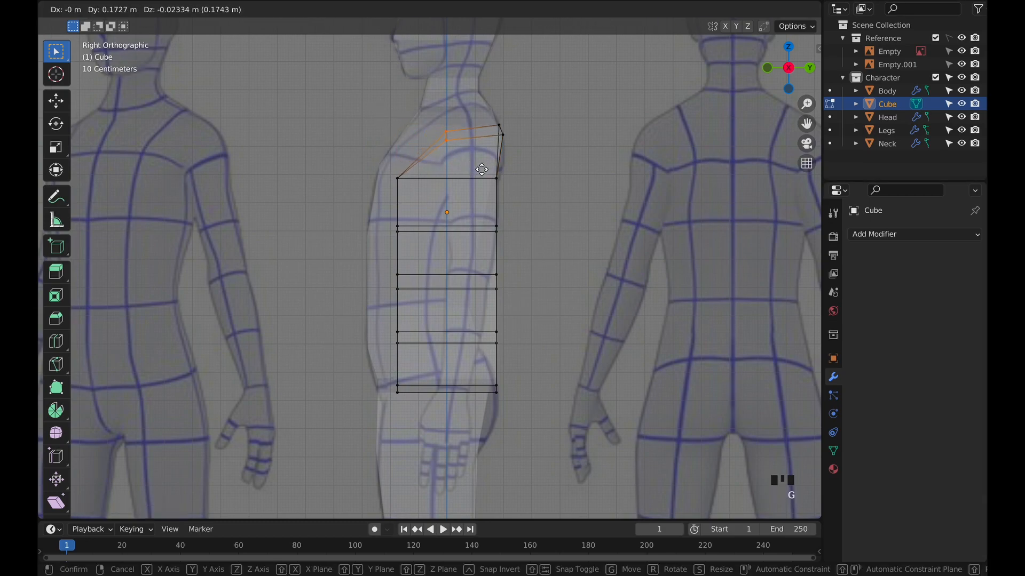
pyautogui.press('y')
pyautogui.click(481, 161)
pyautogui.click(427, 199)
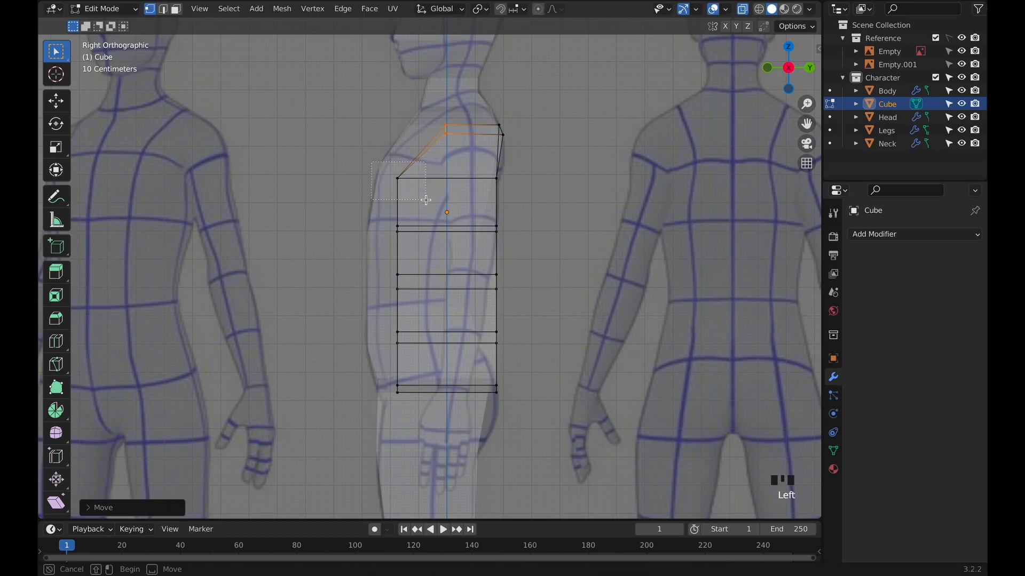
pyautogui.press('g')
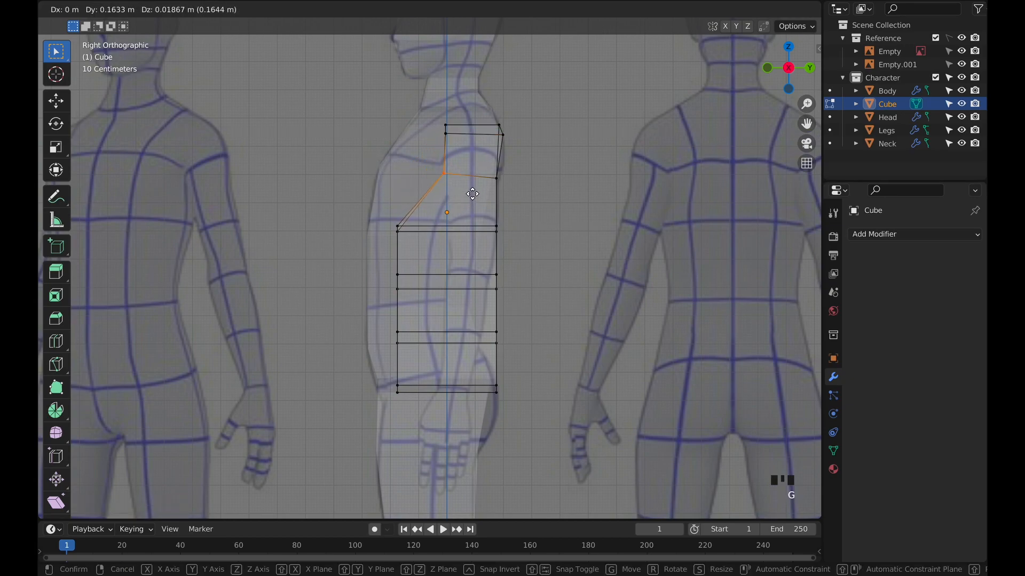
pyautogui.click(473, 197)
# Fit the third row's front and back vertices to the reference upper arm in side view.
pyautogui.moveTo(381, 204)
pyautogui.mouseDown()
pyautogui.moveTo(407, 229)
pyautogui.moveTo(383, 221)
pyautogui.mouseUp()
pyautogui.press('g')
pyautogui.rightClick(410, 231)
pyautogui.press('g')
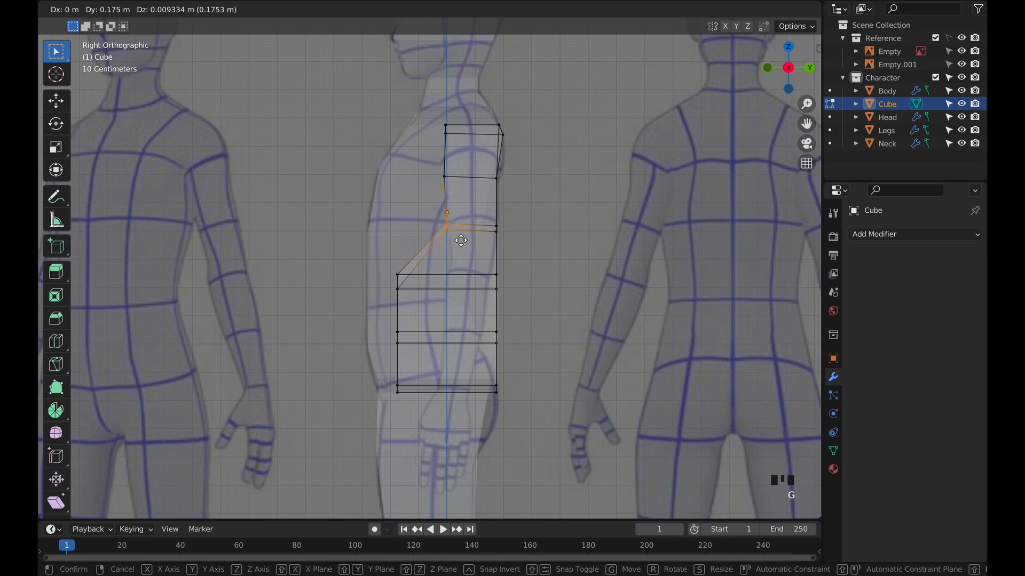
pyautogui.click(461, 241)
pyautogui.click(495, 222)
pyautogui.press('g')
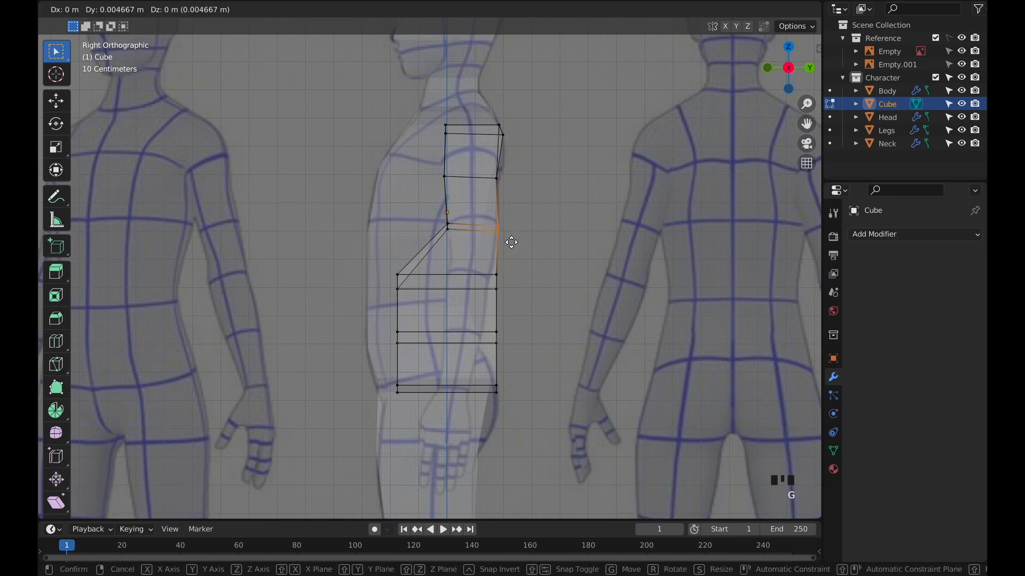
pyautogui.click(511, 242)
# Move the fourth row's front and back vertices onto the side-view outline at the elbow.
pyautogui.moveTo(386, 262); pyautogui.dragTo(415, 305)
pyautogui.press('g')
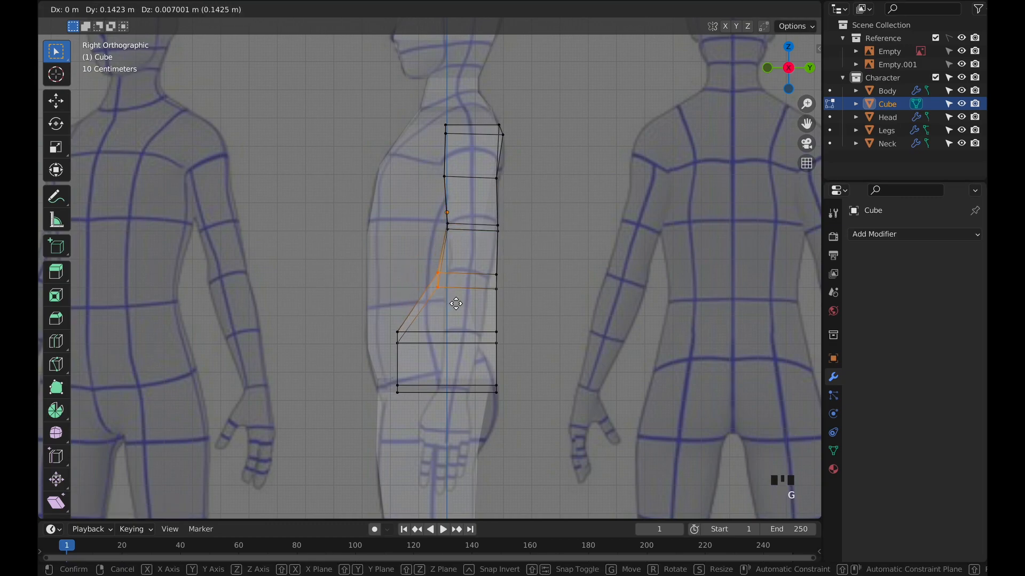
pyautogui.click(464, 304)
pyautogui.moveTo(483, 269); pyautogui.dragTo(507, 304)
pyautogui.press('g')
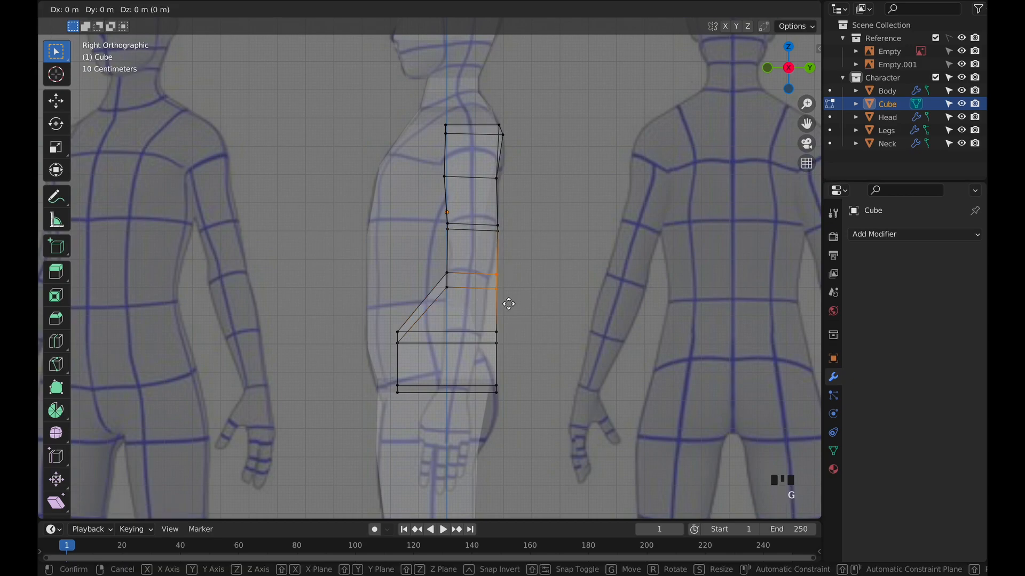
pyautogui.click(498, 305)
# Move the fifth row's front and back vertices onto the reference forearm's side-view outline.
pyautogui.moveTo(386, 323); pyautogui.dragTo(407, 346)
pyautogui.press('g')
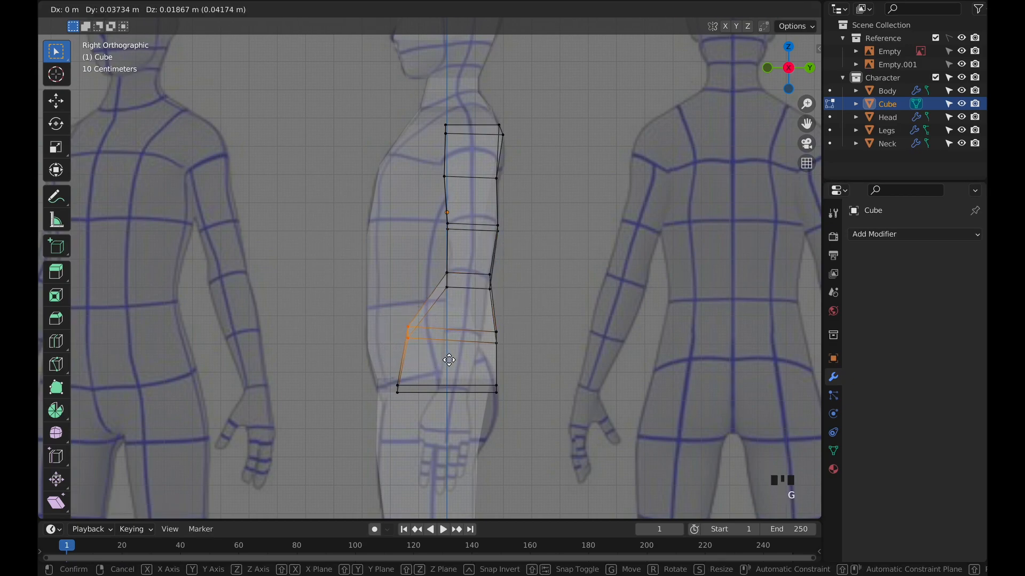
pyautogui.click(489, 365)
pyautogui.moveTo(488, 314); pyautogui.dragTo(515, 411)
pyautogui.press('g')
pyautogui.click(504, 358)
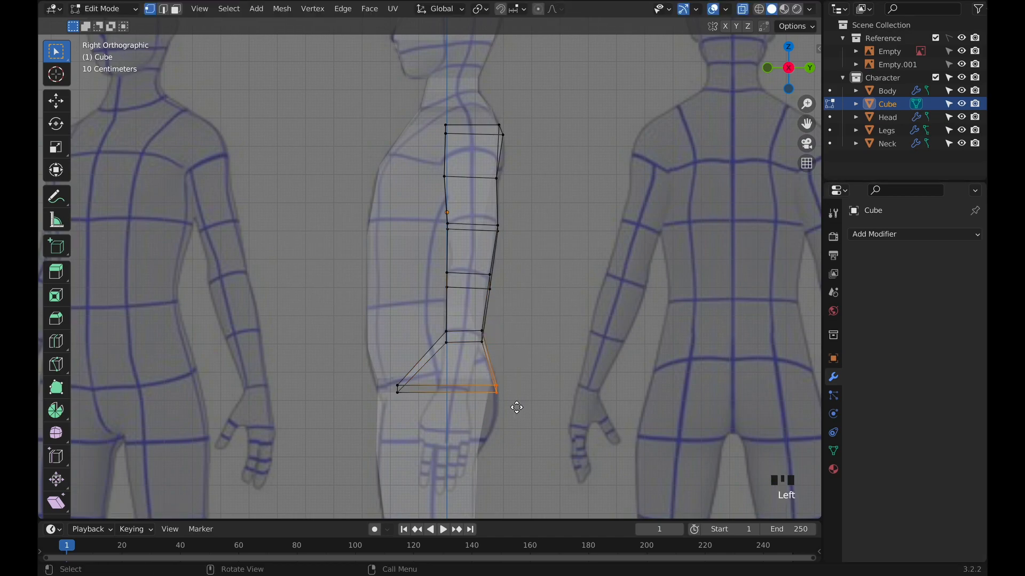
# Bring the bottom row's back and front vertices in to the reference wrist's width in side view.
pyautogui.press('g')
pyautogui.click(487, 407)
pyautogui.moveTo(374, 377); pyautogui.dragTo(408, 399)
pyautogui.press('g')
pyautogui.click(464, 406)
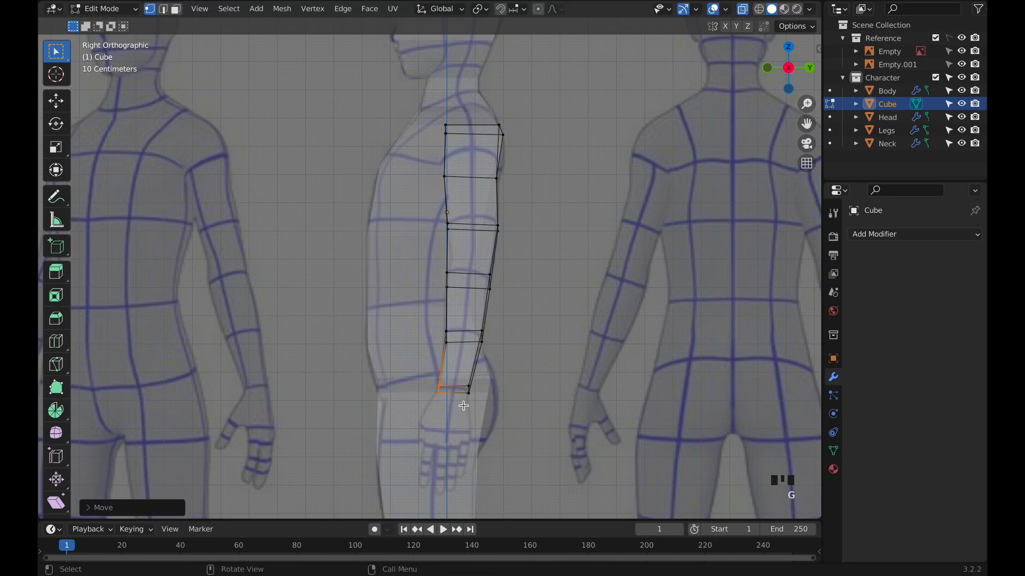
# In Object Mode, add an X-axis Mirror modifier to the arm with Body as mirror object and Clipping enabled.
pyautogui.press('Tab')
pyautogui.moveTo(554, 354); pyautogui.dragTo(722, 290, button='middle')
pyautogui.press('KP_1')
pyautogui.scroll(-3, 681, 312)
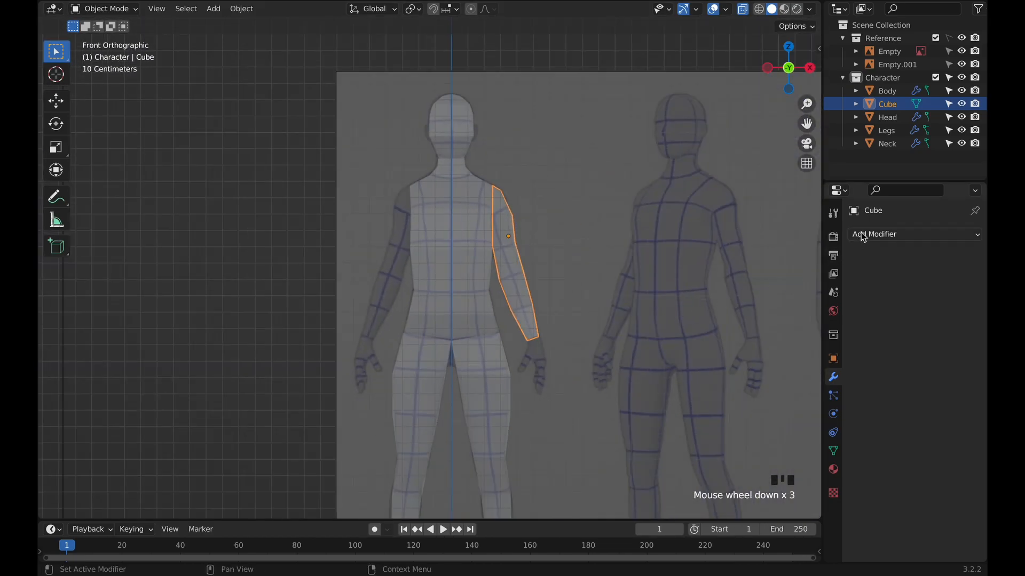
pyautogui.click(863, 234)
pyautogui.click(709, 389)
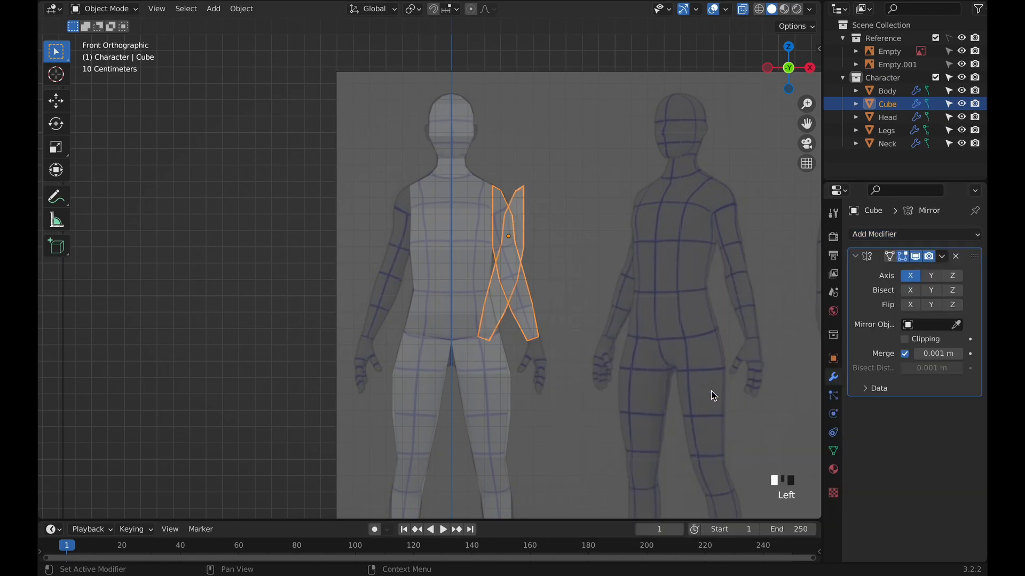
pyautogui.click(956, 325)
pyautogui.click(453, 265)
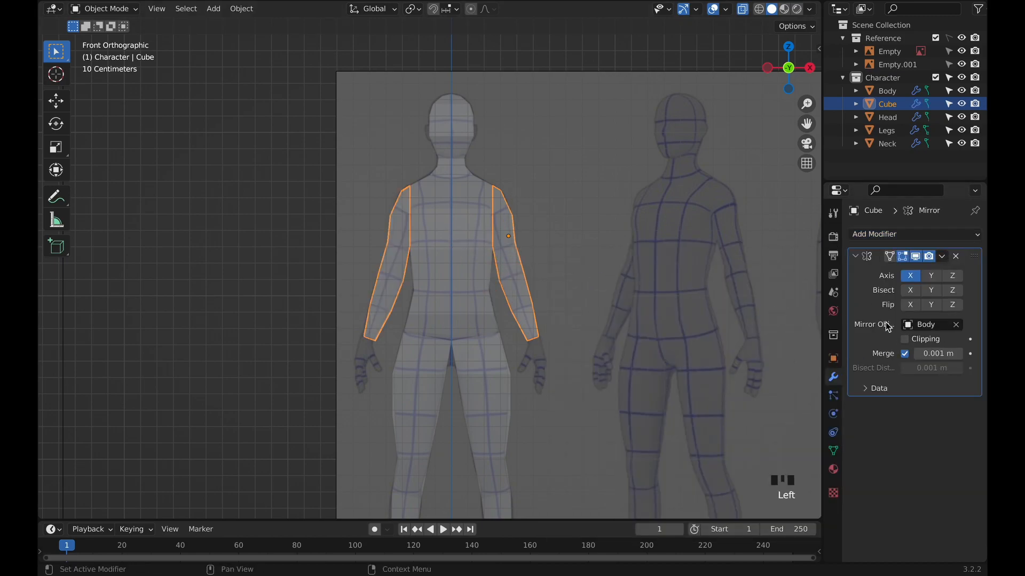
pyautogui.click(565, 269)
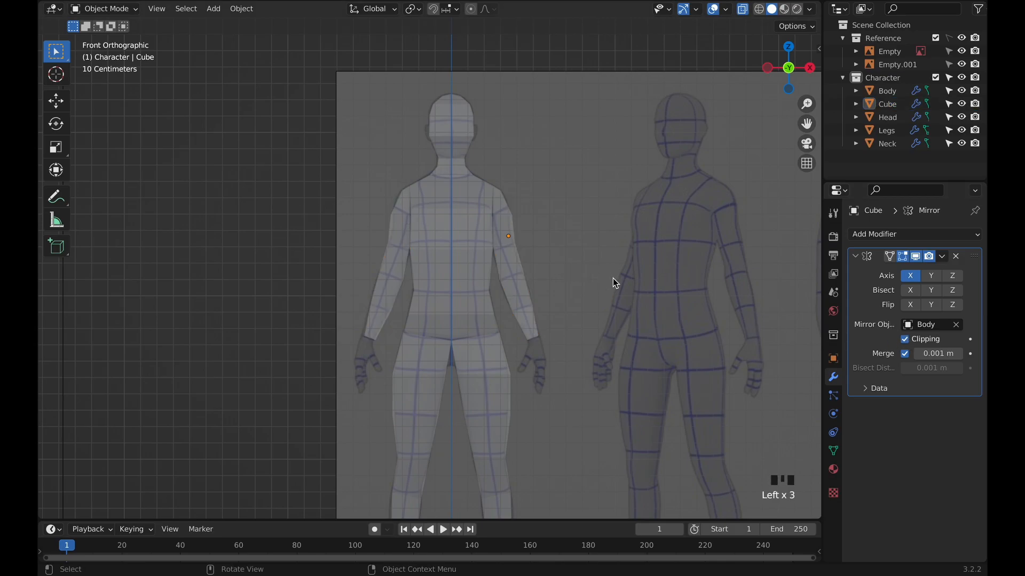
# Add a new cube mesh for the hand and scale it down.
pyautogui.scroll(2, 613, 277)
pyautogui.moveTo(613, 279); pyautogui.dragTo(485, 342, button='middle')
pyautogui.scroll(-3, 437, 325)
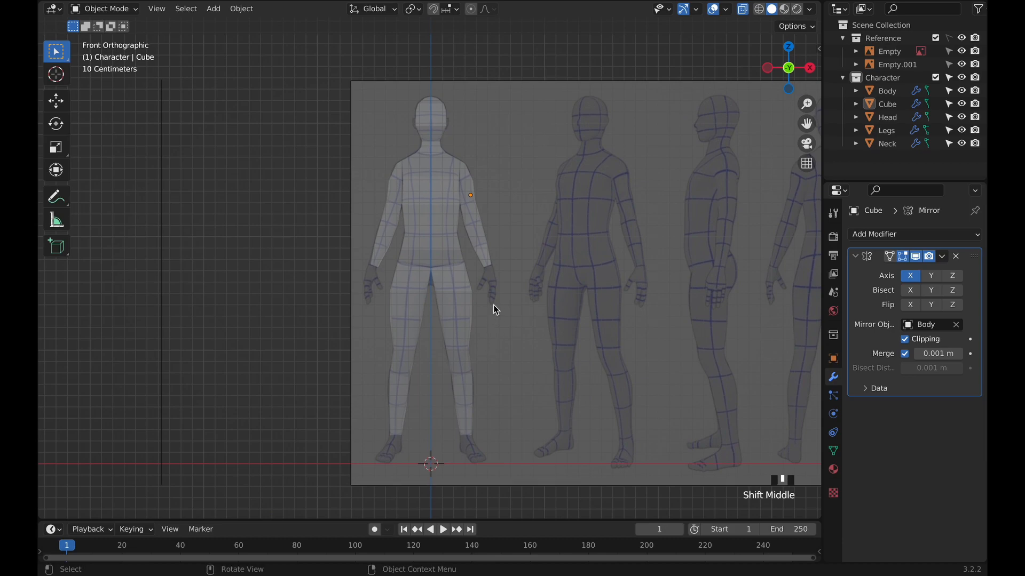
pyautogui.hotkey('shift', 'a')
pyautogui.moveTo(509, 288)
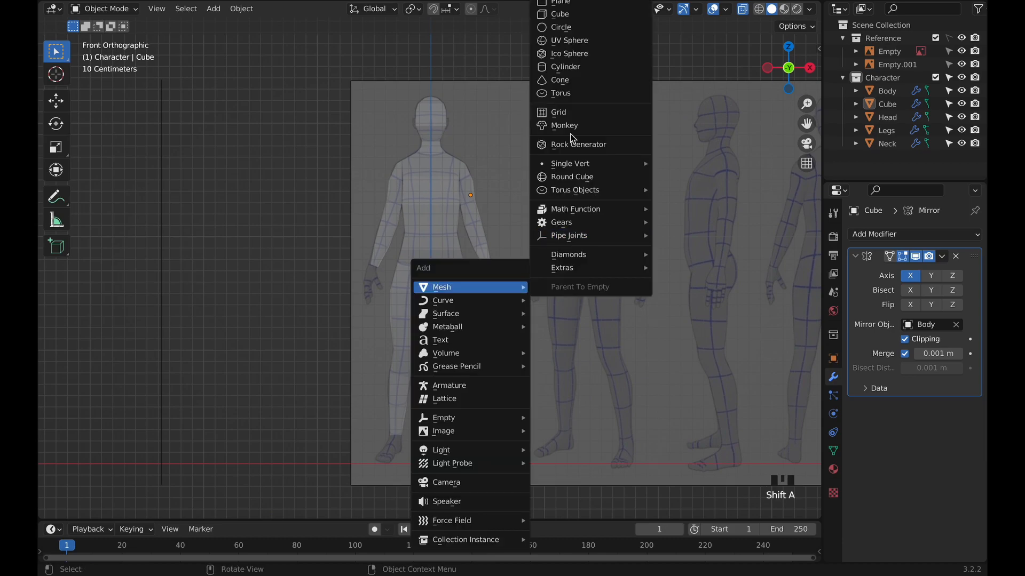
pyautogui.click(560, 14)
pyautogui.press('s')
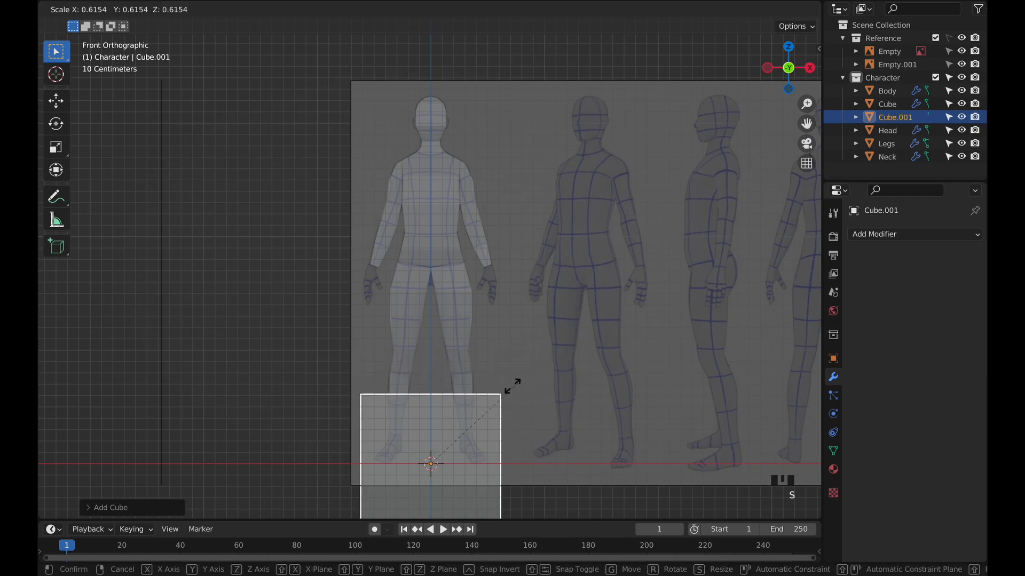
pyautogui.click(455, 430)
# Raise the cube along Z, place it over the reference hand beside the thigh and scale it to roughly hand size.
pyautogui.press('g')
pyautogui.press('z')
pyautogui.click(550, 254)
pyautogui.press('g')
pyautogui.click(599, 249)
pyautogui.scroll(4, 600, 250)
pyautogui.press('s')
pyautogui.click(588, 261)
pyautogui.press('g')
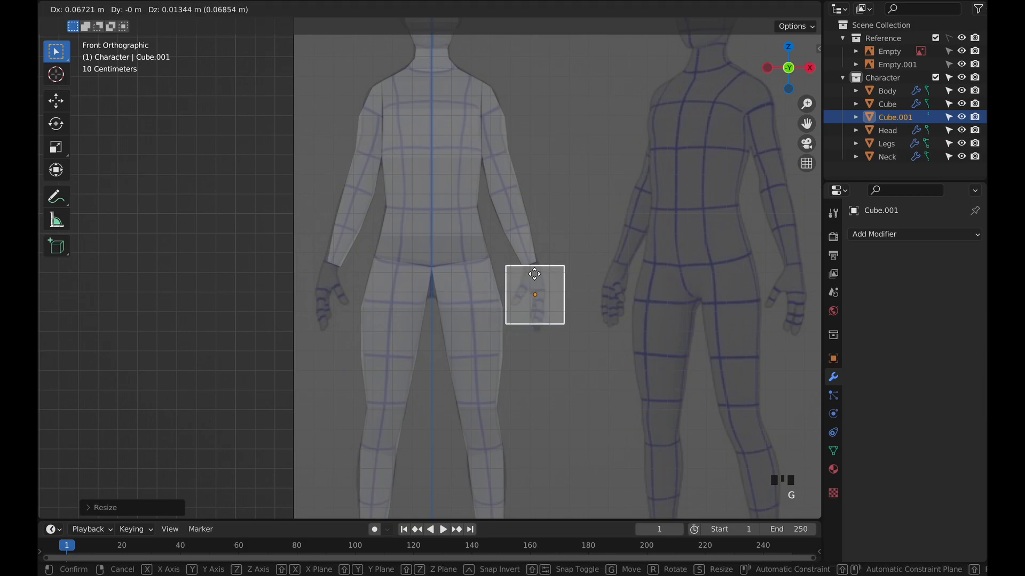
pyautogui.click(535, 279)
# In Edit Mode, move the hand cube's inner and outer side vertices in to match the arm's wrist end.
pyautogui.scroll(2, 576, 274)
pyautogui.keyDown('shift'); pyautogui.moveTo(661, 277); pyautogui.dragTo(597, 239, button='middle'); pyautogui.keyUp('shift')
pyautogui.scroll(2, 586, 244)
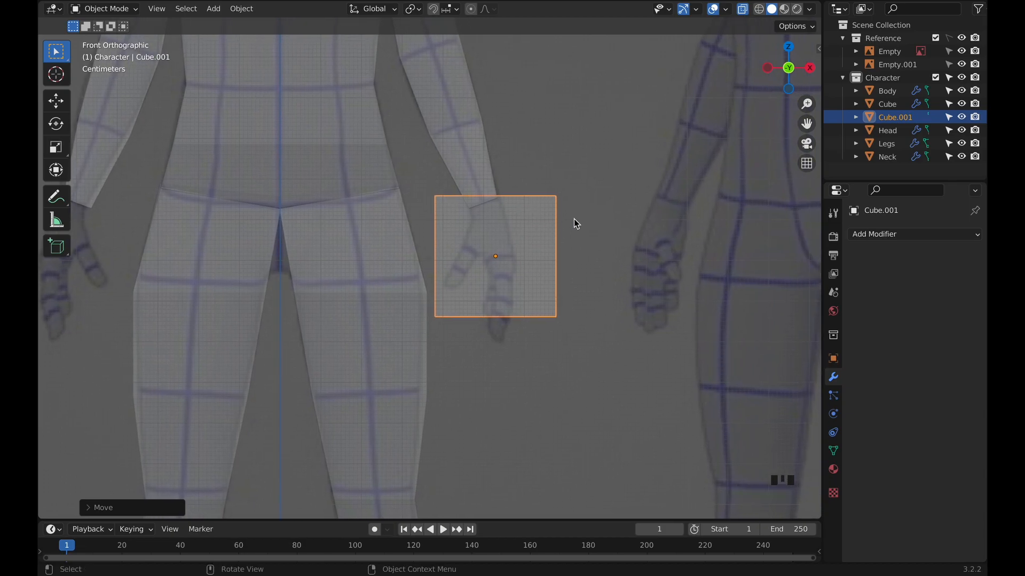
pyautogui.press('Tab')
pyautogui.moveTo(419, 188); pyautogui.dragTo(457, 367)
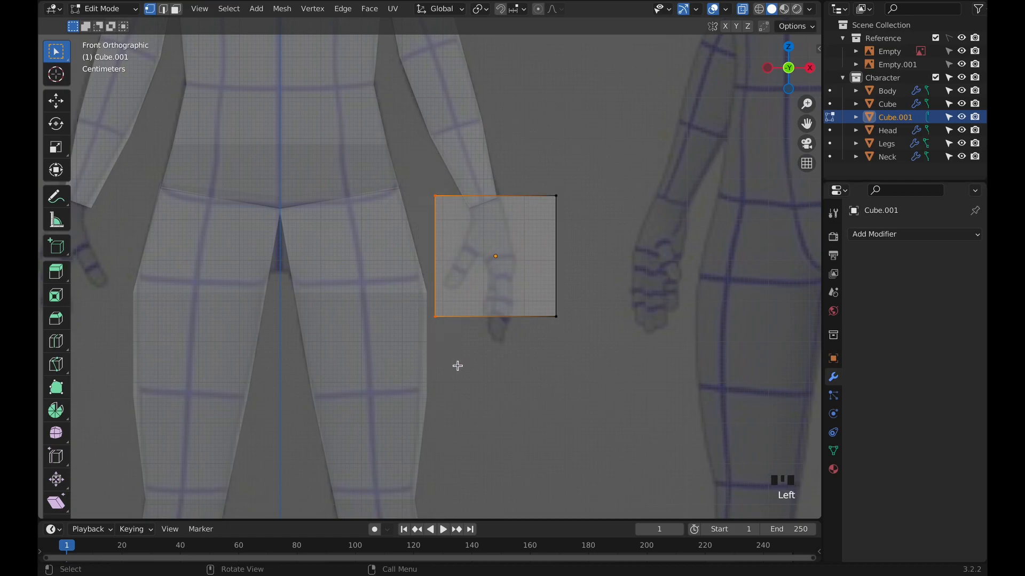
pyautogui.press('g')
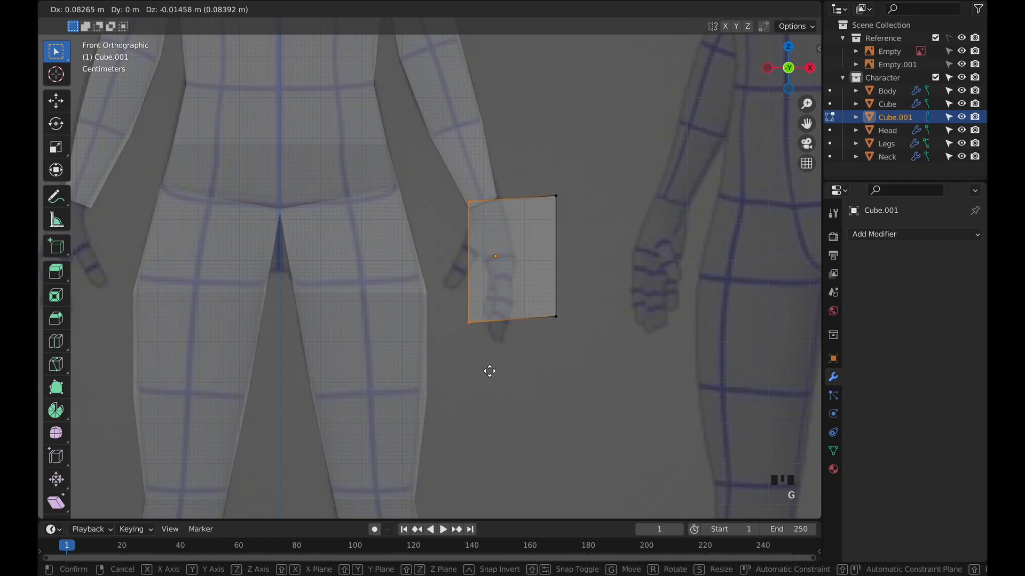
pyautogui.click(489, 377)
pyautogui.moveTo(526, 183); pyautogui.dragTo(589, 328)
pyautogui.press('g')
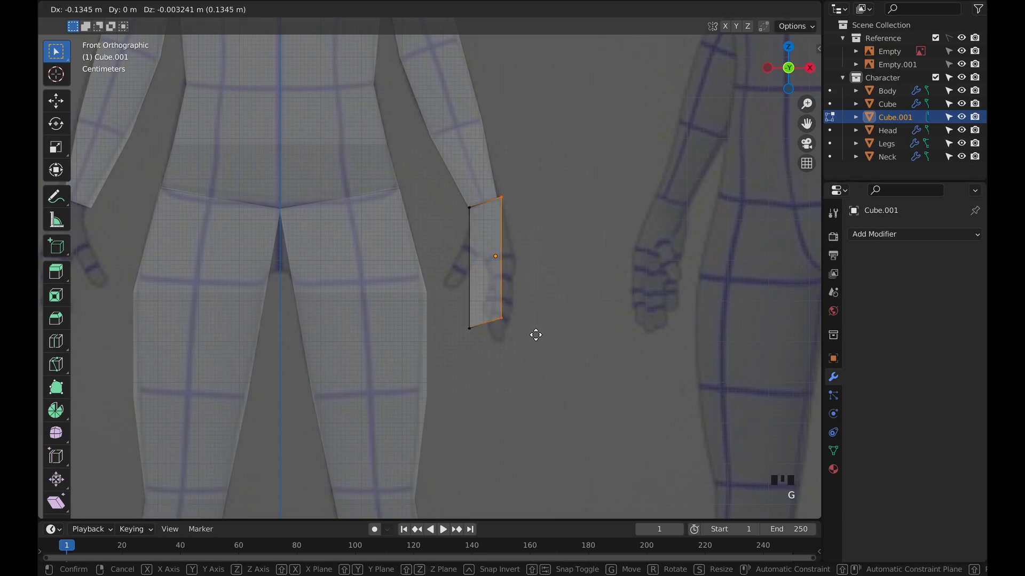
pyautogui.click(506, 332)
# Move the hand cube's bottom vertices outward and down to the reference fingertips.
pyautogui.click(454, 304)
pyautogui.press('g')
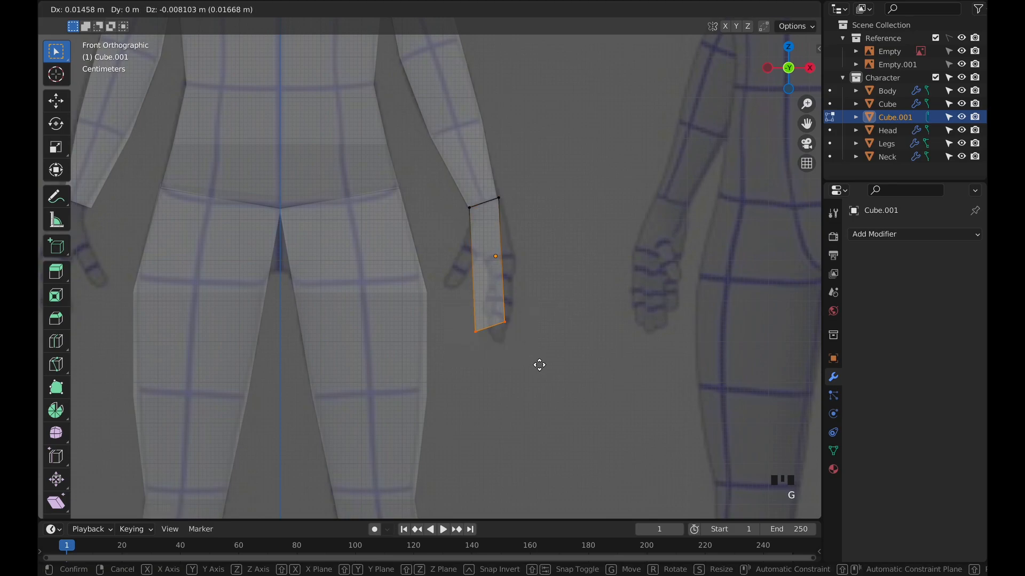
pyautogui.click(519, 336)
# Add a horizontal loop cut across the middle of the hand and move its outer and inner vertices onto the knuckle outline.
pyautogui.hotkey('ctrl', 'r')
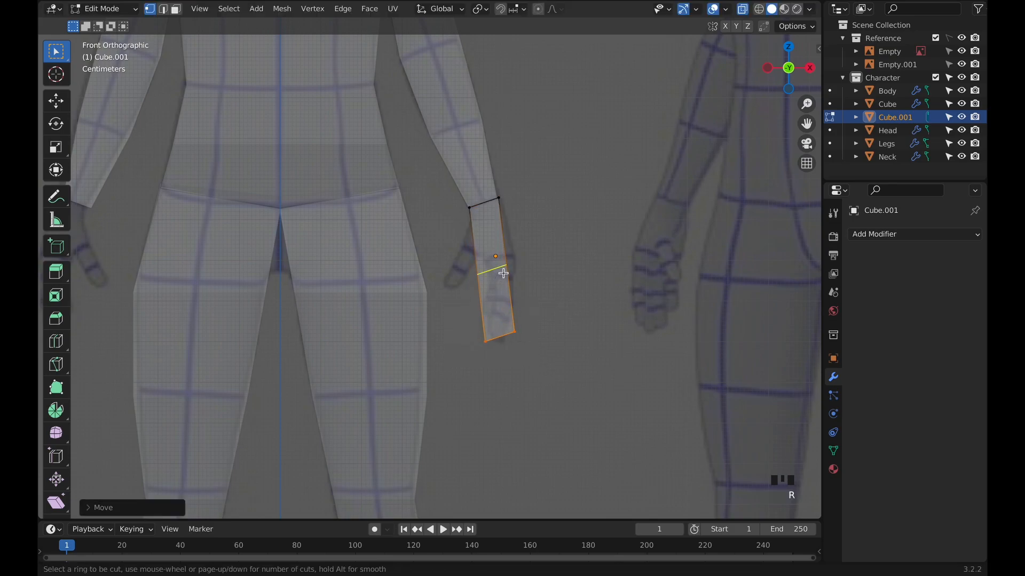
pyautogui.click(503, 271)
pyautogui.click(501, 272)
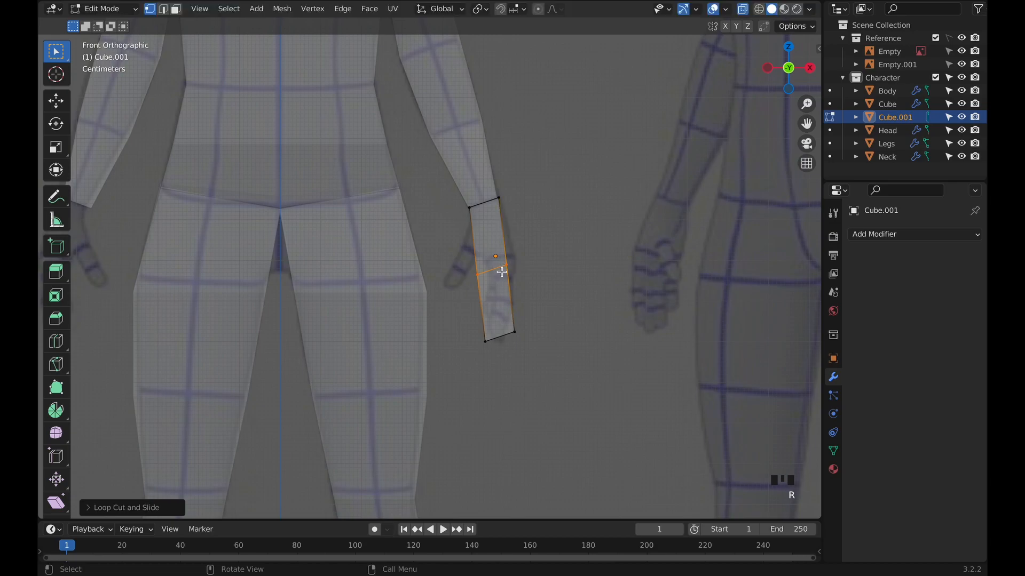
pyautogui.click(519, 264)
pyautogui.press('g')
pyautogui.click(530, 271)
pyautogui.click(479, 274)
pyautogui.press('g')
pyautogui.click(503, 287)
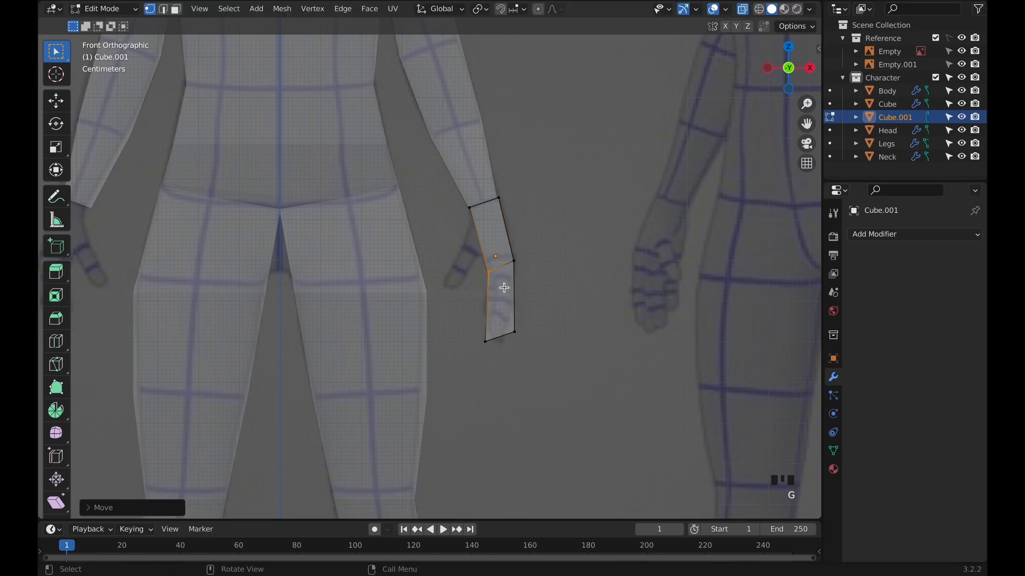
# In right side view, move the hand's front vertices along Y to the front edge of the reference hand.
pyautogui.click(540, 226)
pyautogui.moveTo(540, 226); pyautogui.dragTo(554, 218, button='middle')
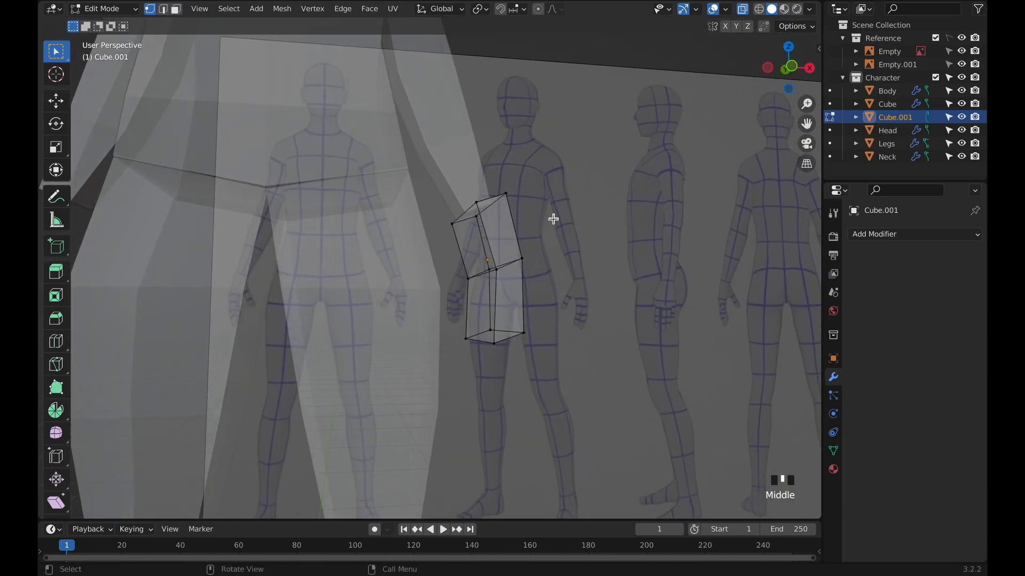
pyautogui.press('KP_3')
pyautogui.moveTo(349, 176); pyautogui.dragTo(418, 404)
pyautogui.press('g')
pyautogui.press('y')
pyautogui.click(435, 407)
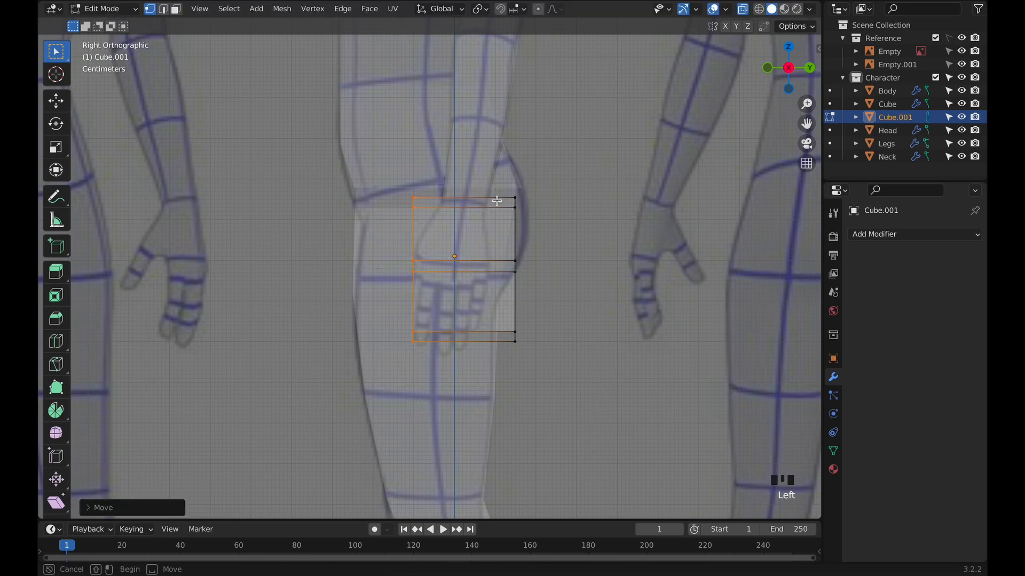
# Move the hand's back vertices about 0.06 m forward along Y to the back edge of the reference hand.
pyautogui.moveTo(495, 191); pyautogui.dragTo(526, 359)
pyautogui.press('g')
pyautogui.press('y')
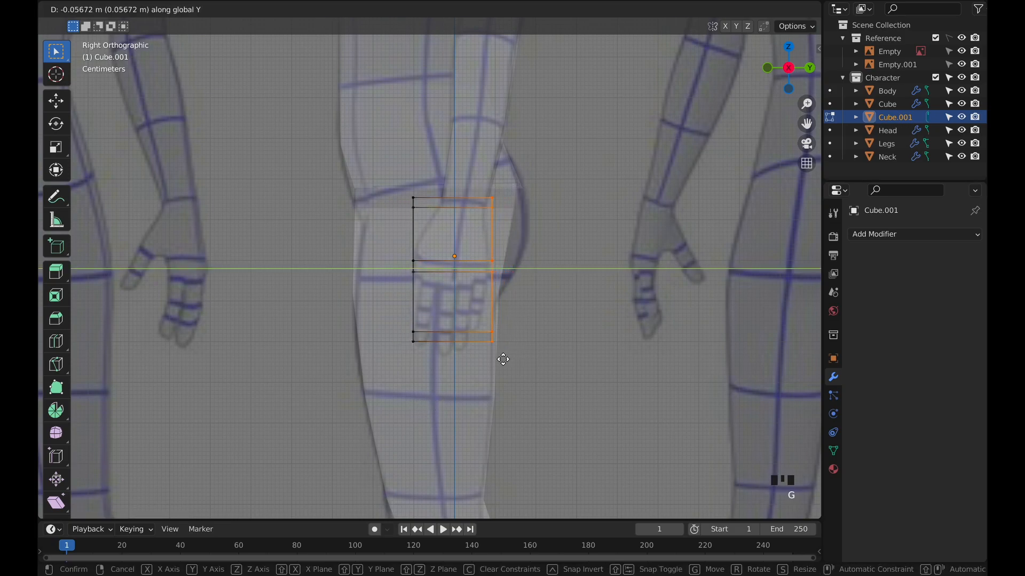
pyautogui.click(499, 358)
# Move the wrist end's front and back vertices inward along Y to taper the hand to the reference wrist.
pyautogui.moveTo(393, 168); pyautogui.dragTo(428, 229)
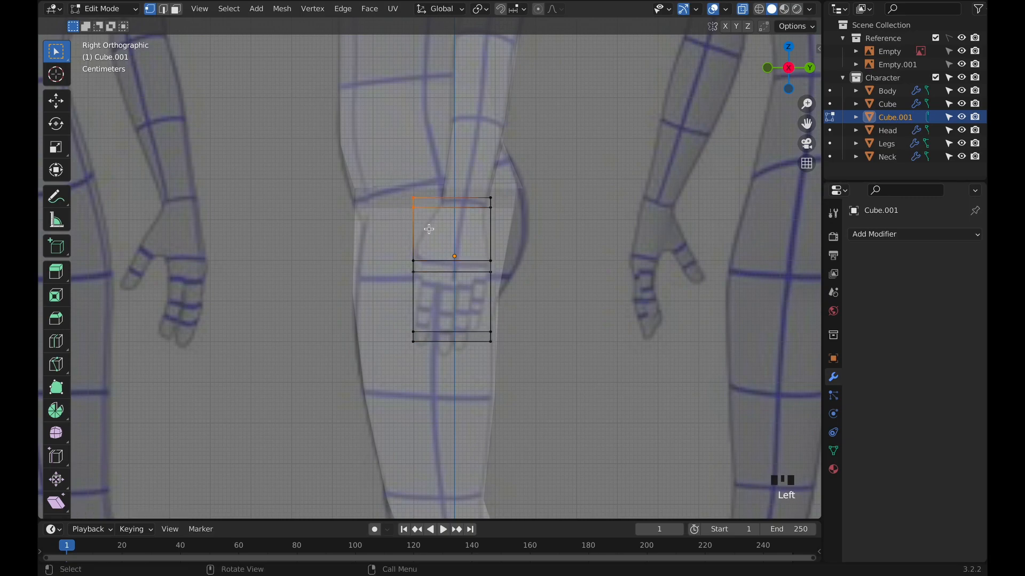
pyautogui.press('g')
pyautogui.press('y')
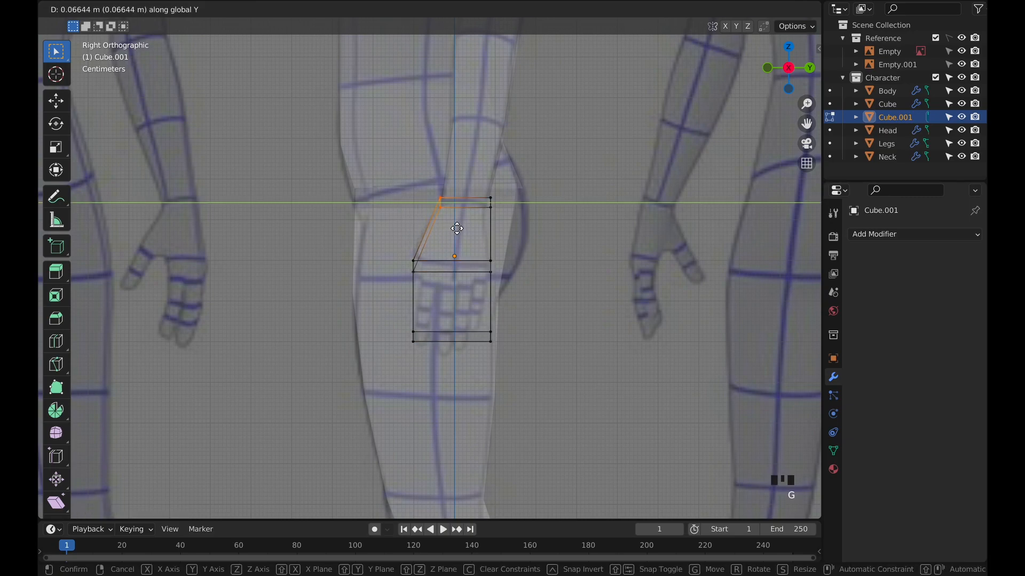
pyautogui.click(457, 227)
pyautogui.click(489, 200)
pyautogui.press('g')
pyautogui.press('y')
pyautogui.click(497, 224)
# Move the back vertices at the fingertip end about 0.02 m forward along Y to narrow the fingers.
pyautogui.moveTo(475, 322); pyautogui.dragTo(498, 358)
pyautogui.press('g')
pyautogui.press('y')
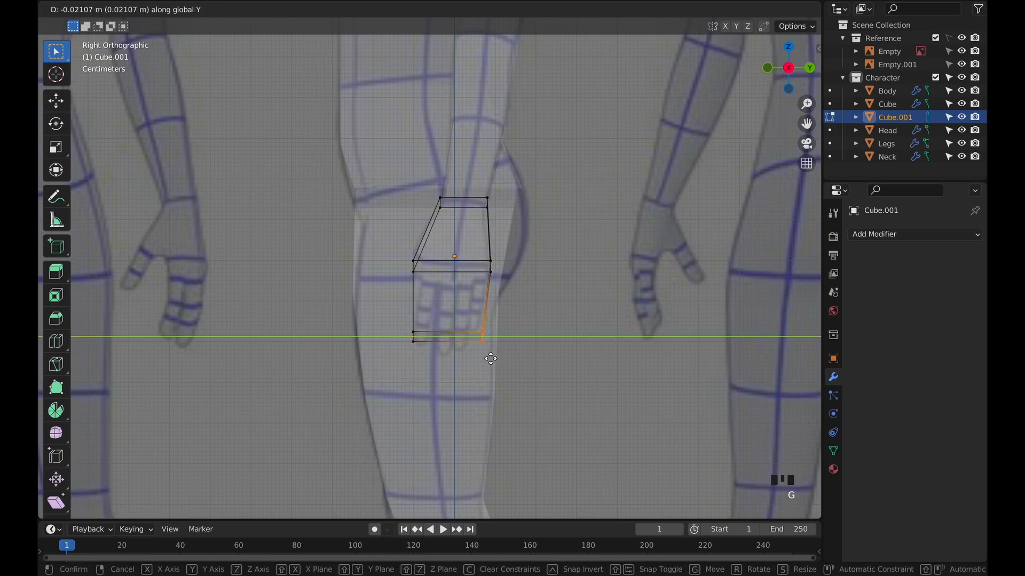
pyautogui.click(491, 359)
# Add a centred loop cut across the palm between the wrist and the knuckles.
pyautogui.moveTo(507, 311); pyautogui.dragTo(601, 190, button='middle')
pyautogui.scroll(4, 592, 201)
pyautogui.hotkey('ctrl', 'r')
pyautogui.click(522, 231)
pyautogui.click(521, 231)
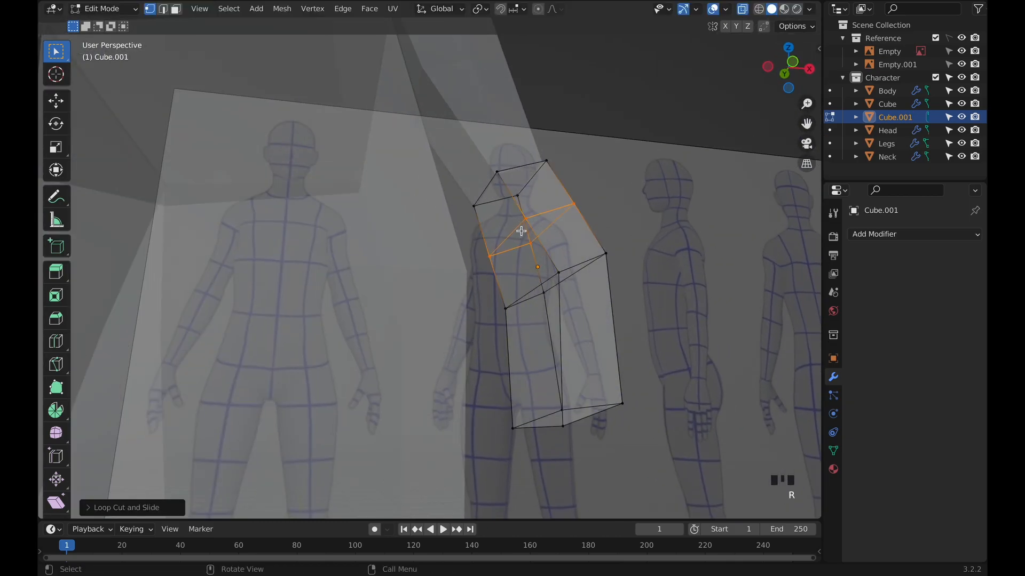
# Extrude the upper inner palm face about 0.13 m toward the leg to start the thumb.
pyautogui.click(174, 10)
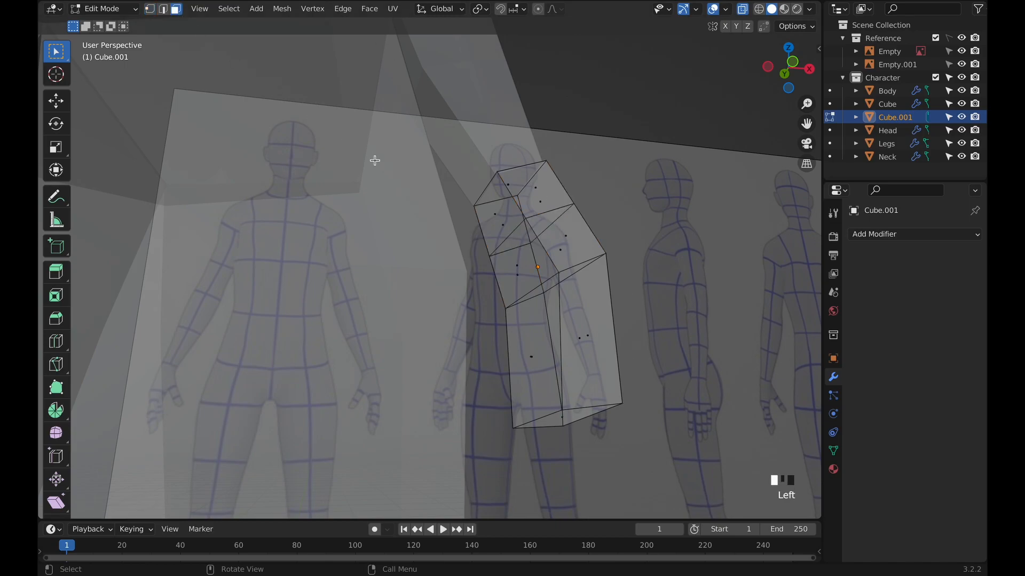
pyautogui.click(500, 217)
pyautogui.moveTo(640, 178); pyautogui.dragTo(602, 193, button='middle')
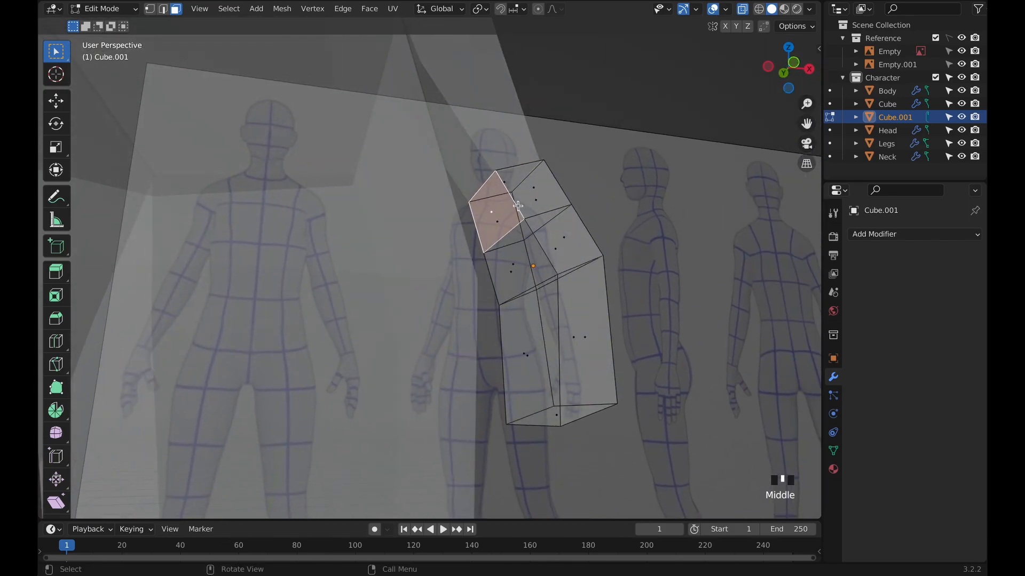
pyautogui.press('KP_1')
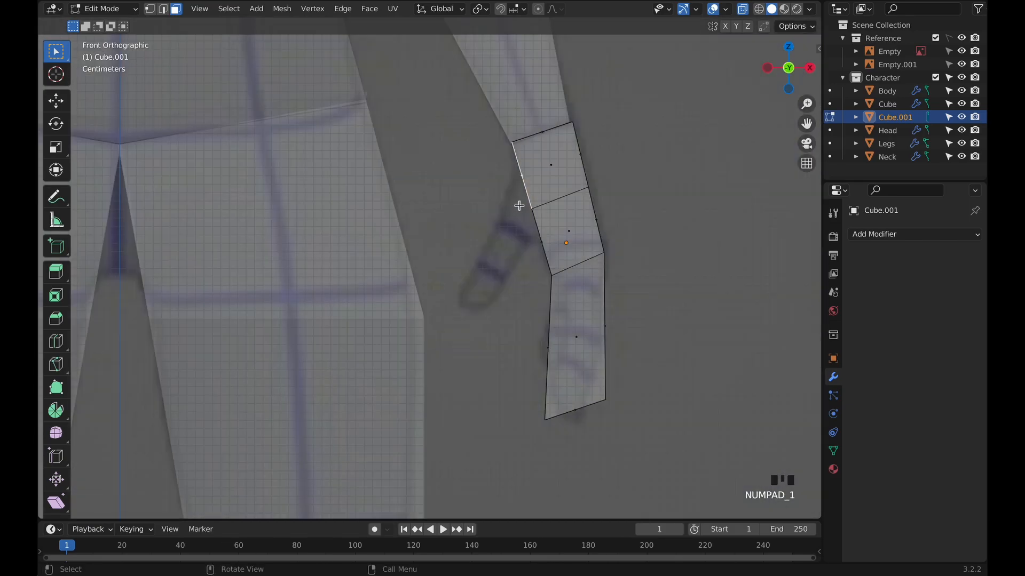
pyautogui.press('e')
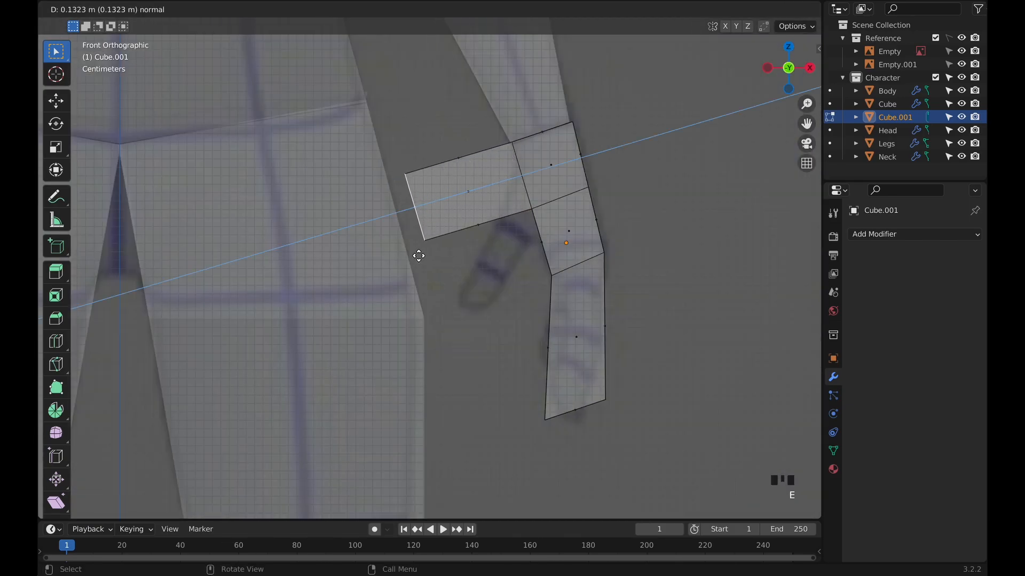
pyautogui.click(418, 255)
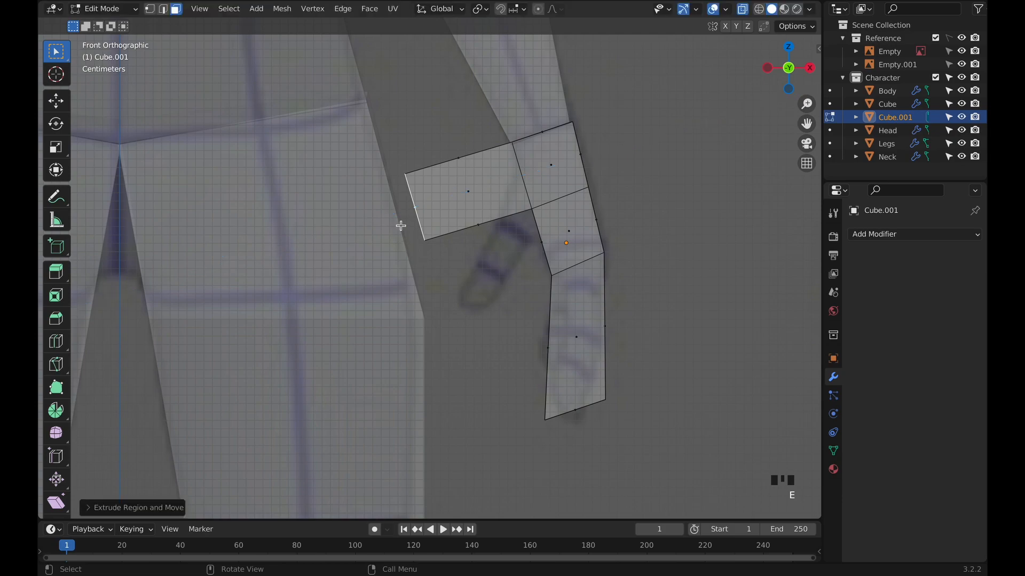
# Move the extruded end's vertices down to the reference thumb tip and scale them down.
pyautogui.click(150, 9)
pyautogui.moveTo(389, 138); pyautogui.dragTo(472, 274)
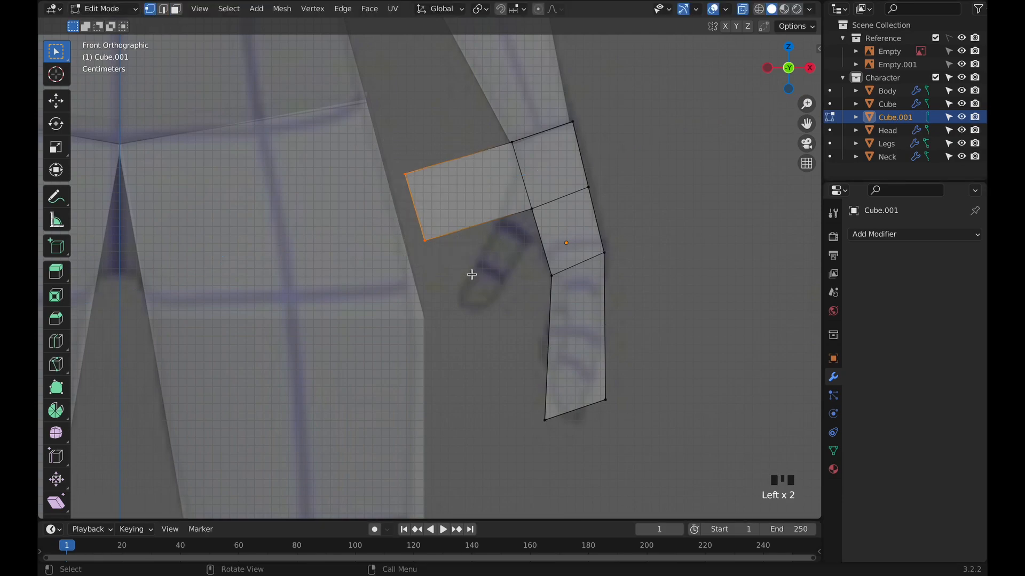
pyautogui.press('g')
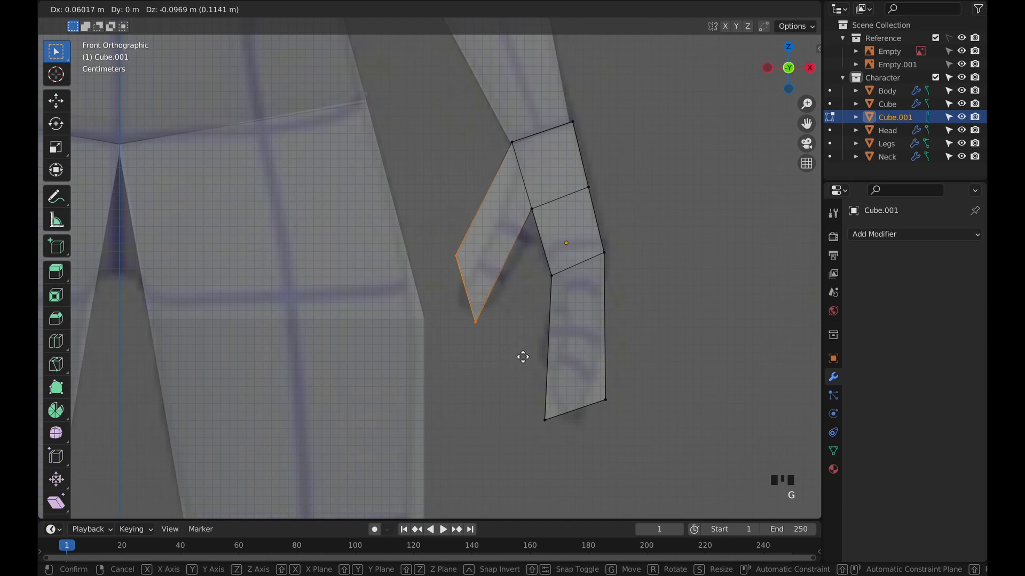
pyautogui.click(523, 360)
pyautogui.press('s')
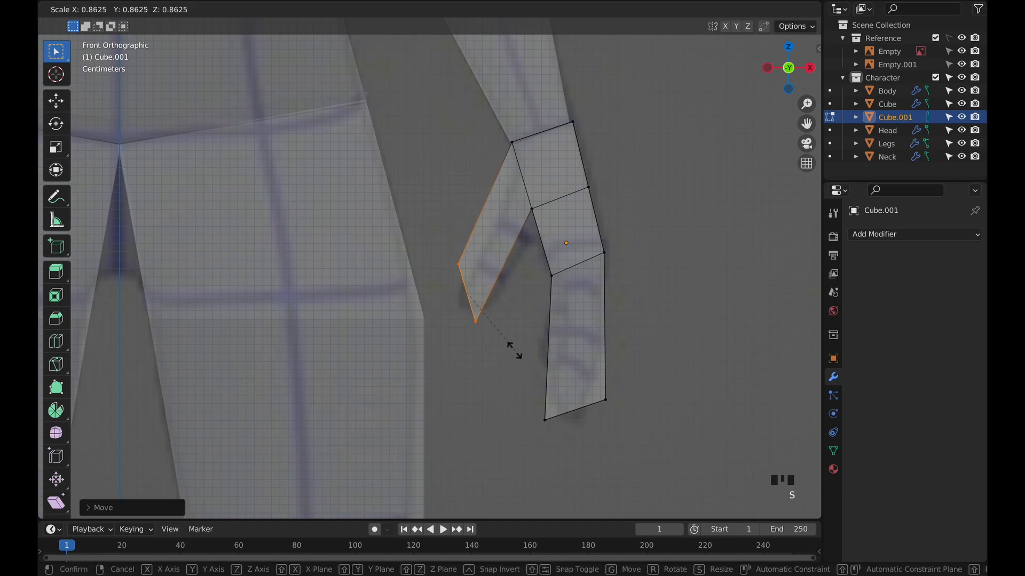
pyautogui.click(500, 332)
# Add a loop cut across the middle of the thumb and move its lower vertices up to shape the thumb joint.
pyautogui.hotkey('ctrl', 'r')
pyautogui.click(512, 227)
pyautogui.rightClick(512, 230)
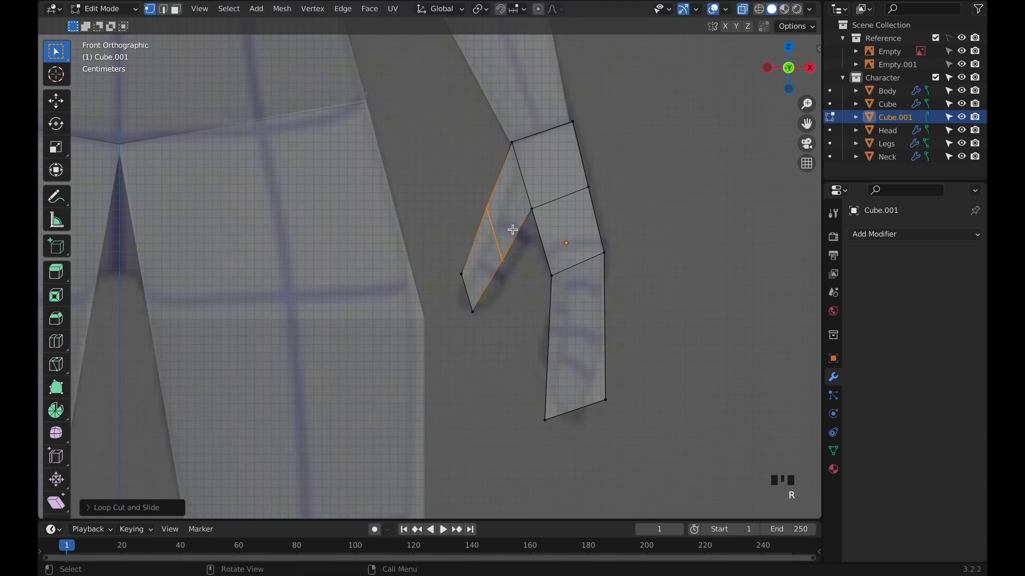
pyautogui.press('g')
pyautogui.click(492, 254)
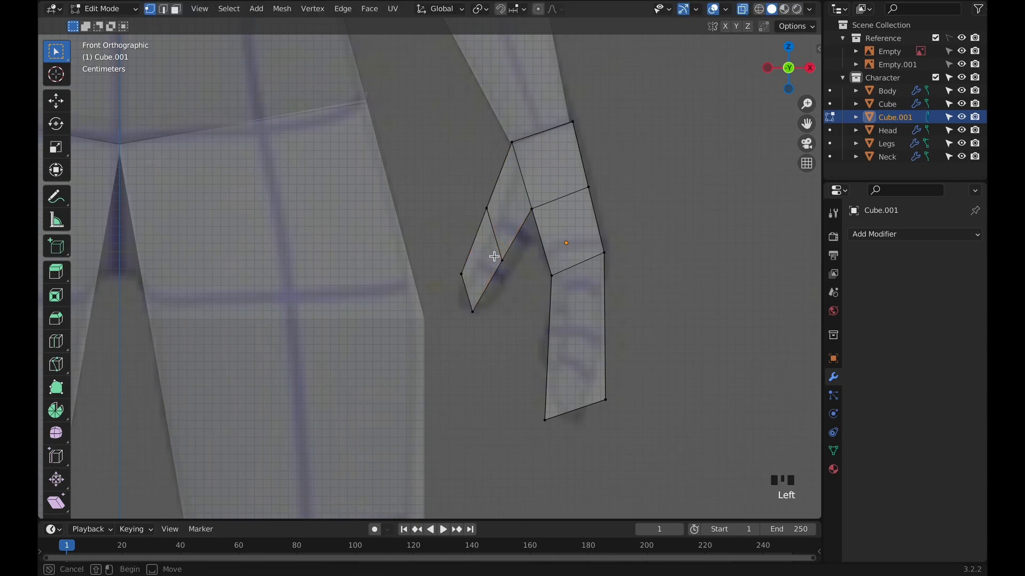
pyautogui.press('g')
pyautogui.click(540, 265)
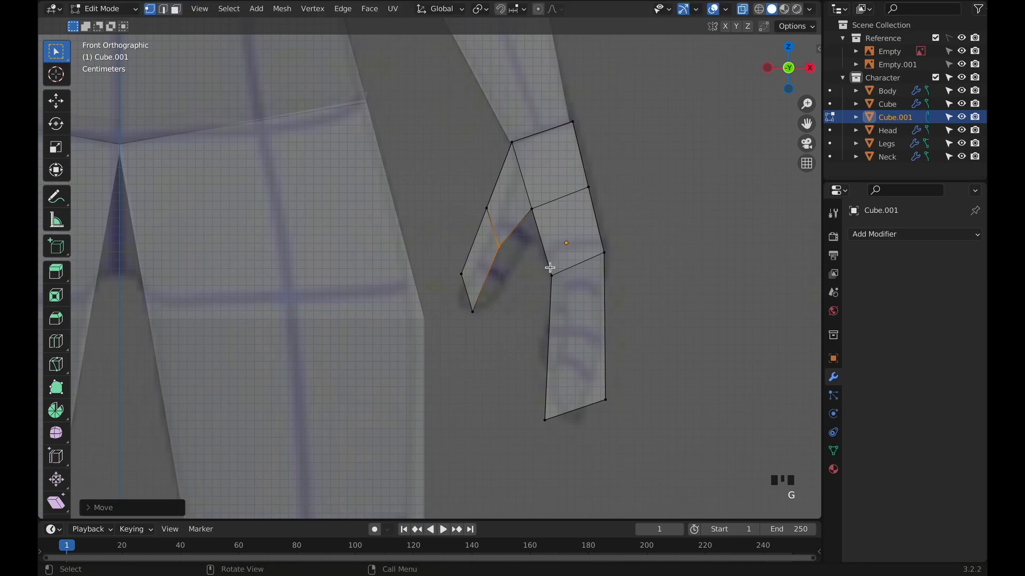
# Examine the hand and thumb shape from the front, right side and perspective views.
pyautogui.press('KP_1')
pyautogui.scroll(-1, 565, 272)
pyautogui.click(529, 268)
pyautogui.press('KP_3')
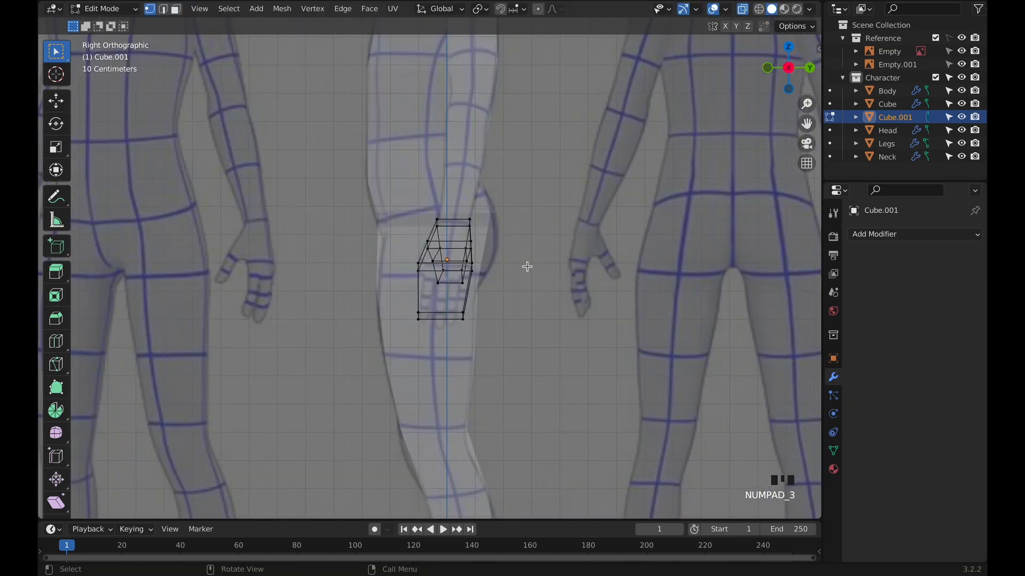
pyautogui.scroll(2, 525, 266)
pyautogui.moveTo(525, 267); pyautogui.dragTo(720, 238, button='middle')
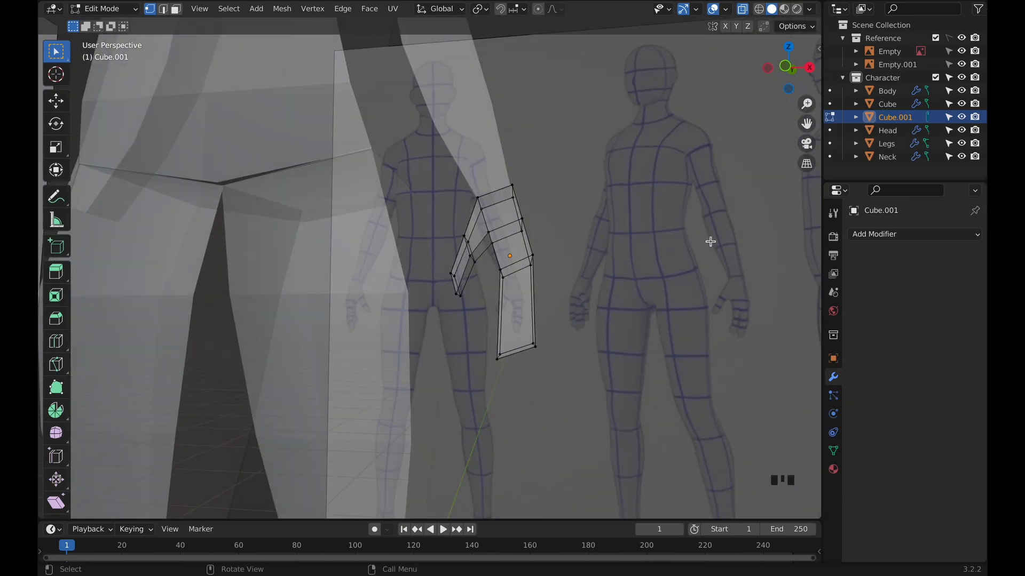
pyautogui.press('KP_1')
pyautogui.scroll(-2, 599, 306)
# Leave Edit Mode and add a Mirror modifier to the hand on X, with Body as mirror object and Clipping enabled.
pyautogui.press('Tab')
pyautogui.moveTo(586, 308); pyautogui.dragTo(601, 276, button='middle')
pyautogui.press('KP_1')
pyautogui.scroll(-5, 539, 290)
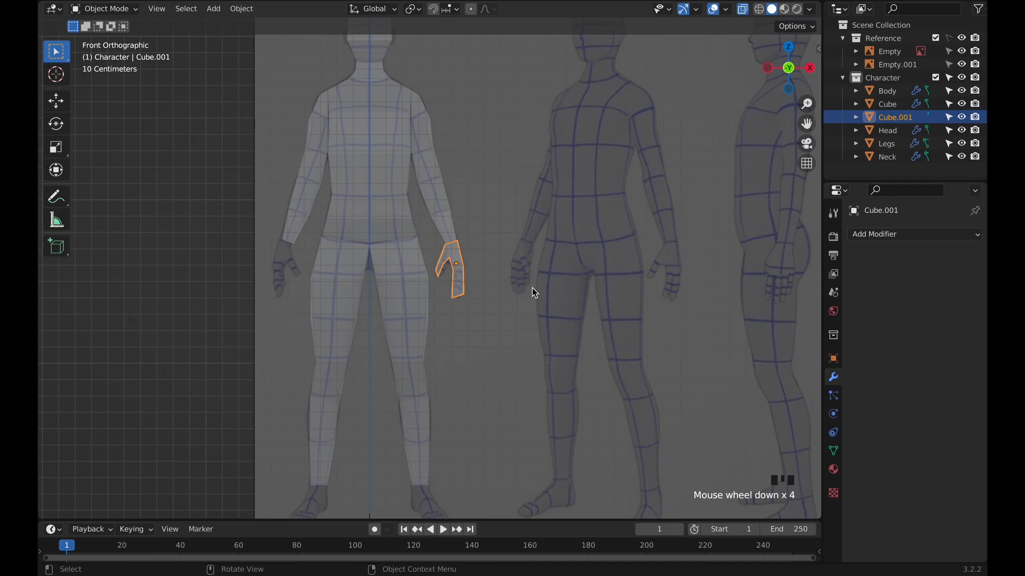
pyautogui.click(859, 235)
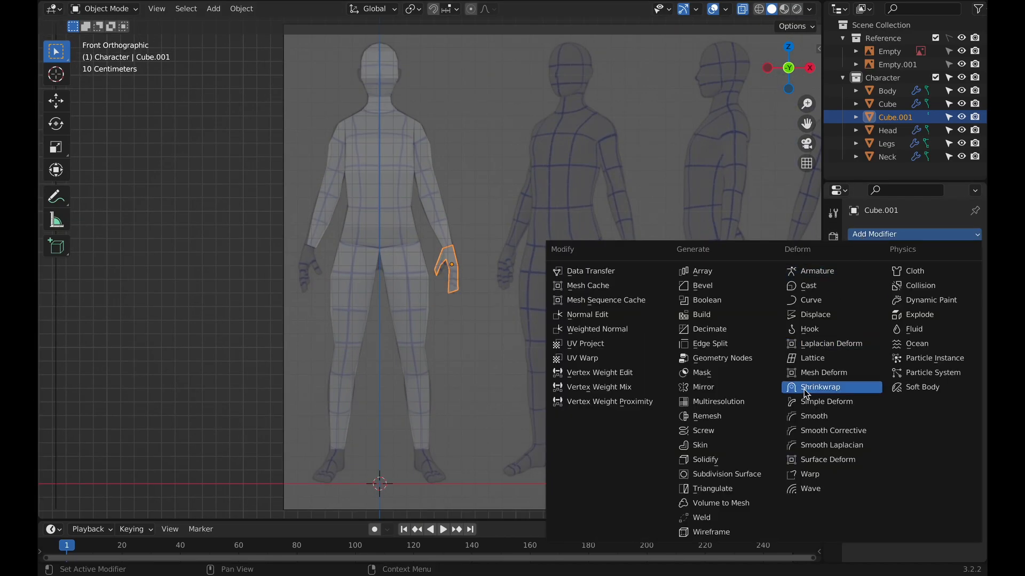
pyautogui.click(736, 388)
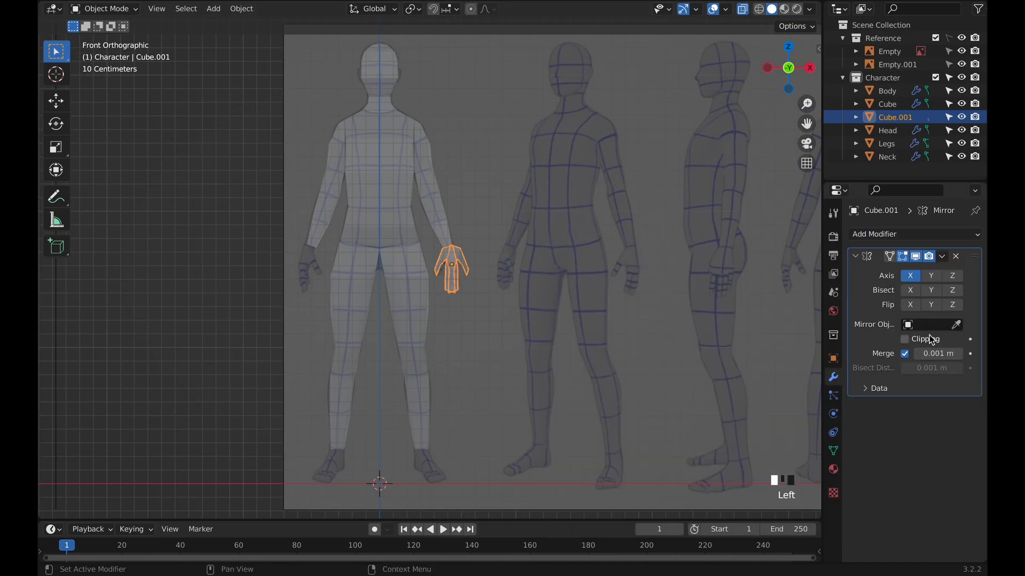
pyautogui.click(957, 325)
pyautogui.click(369, 229)
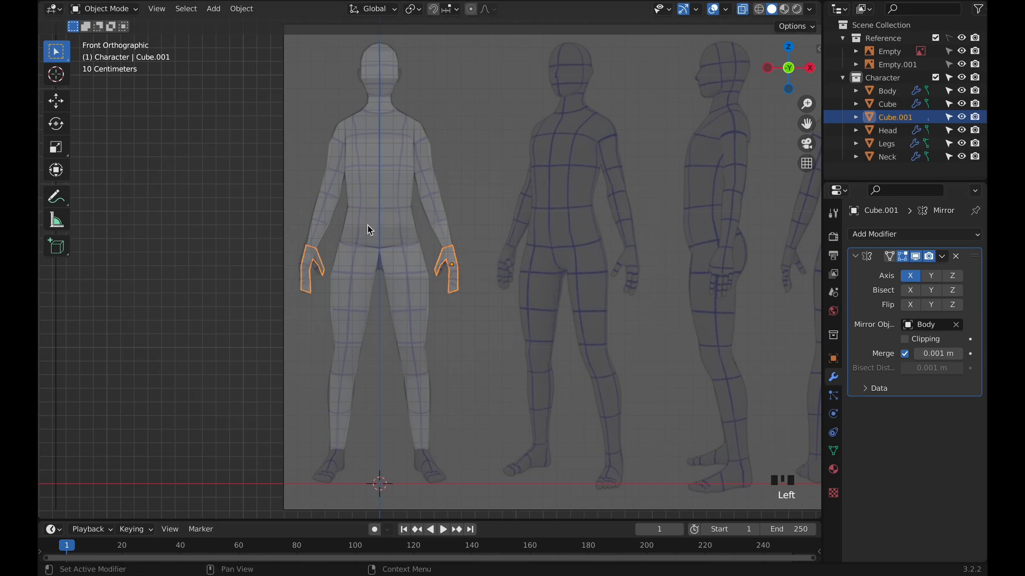
pyautogui.click(905, 340)
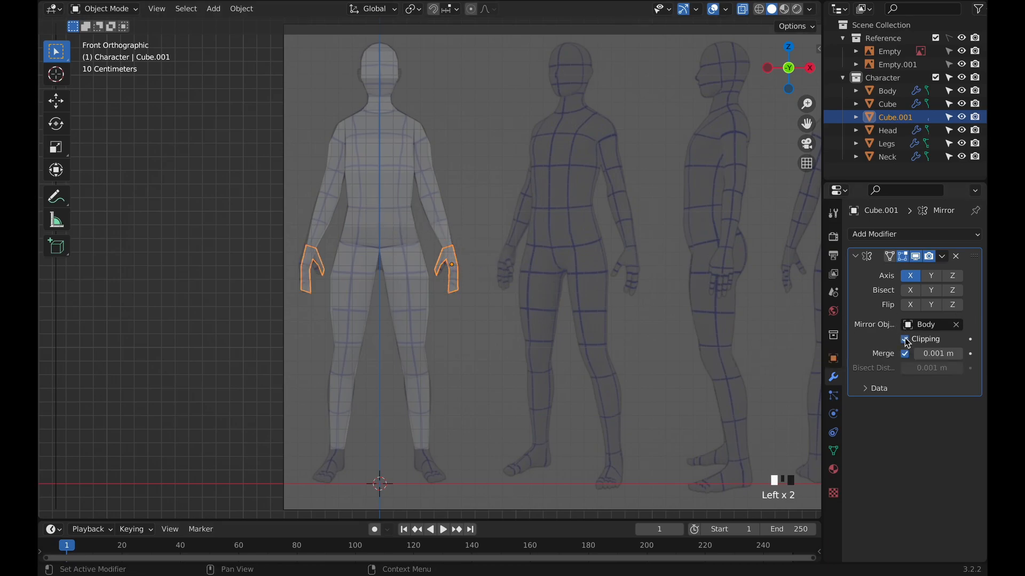
pyautogui.click(553, 284)
# Add a new cube for the foot, scale it down and move it over the reference foot in front view.
pyautogui.scroll(3, 503, 282)
pyautogui.scroll(1, 503, 280)
pyautogui.scroll(-5, 504, 280)
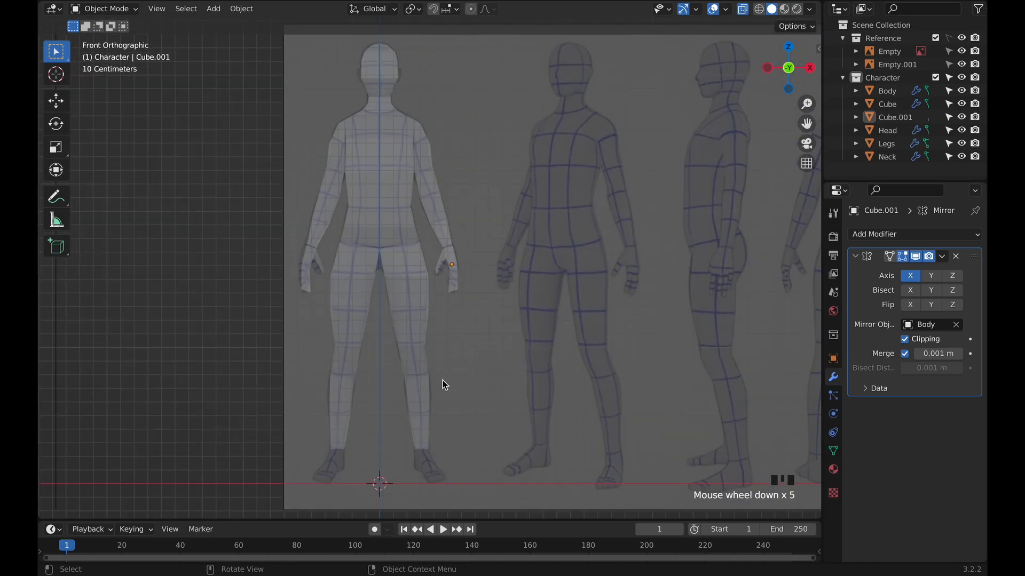
pyautogui.keyDown('shift'); pyautogui.moveTo(501, 390); pyautogui.dragTo(503, 312, button='middle'); pyautogui.keyUp('shift')
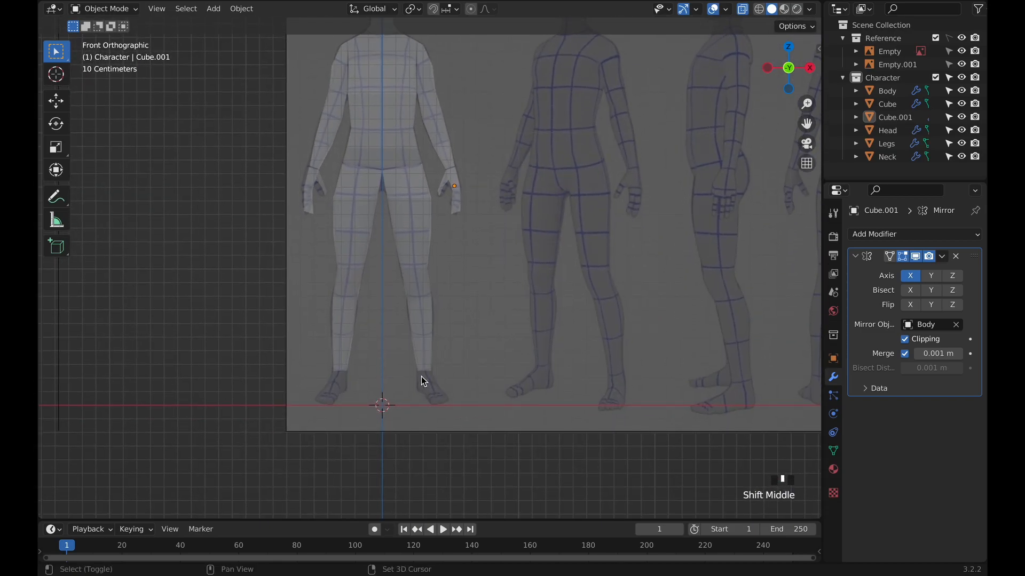
pyautogui.hotkey('shift', 'a')
pyautogui.moveTo(403, 310)
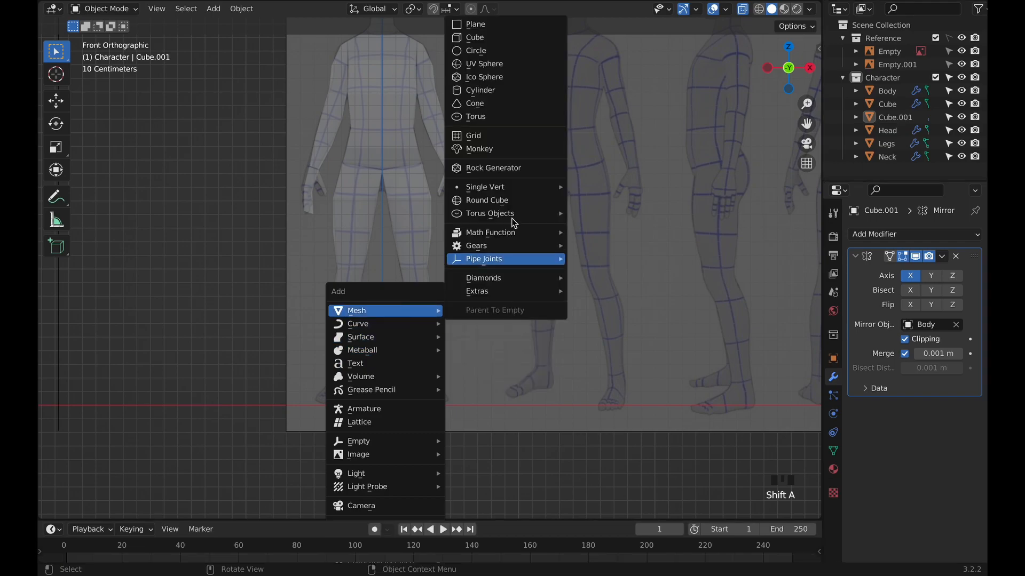
pyautogui.click(474, 37)
pyautogui.press('s')
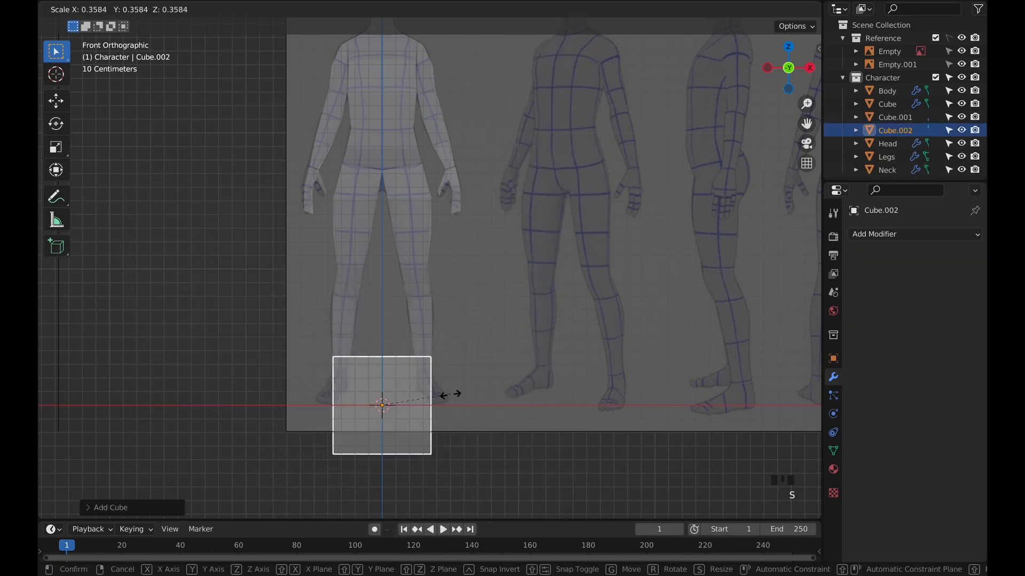
pyautogui.click(413, 409)
pyautogui.press('g')
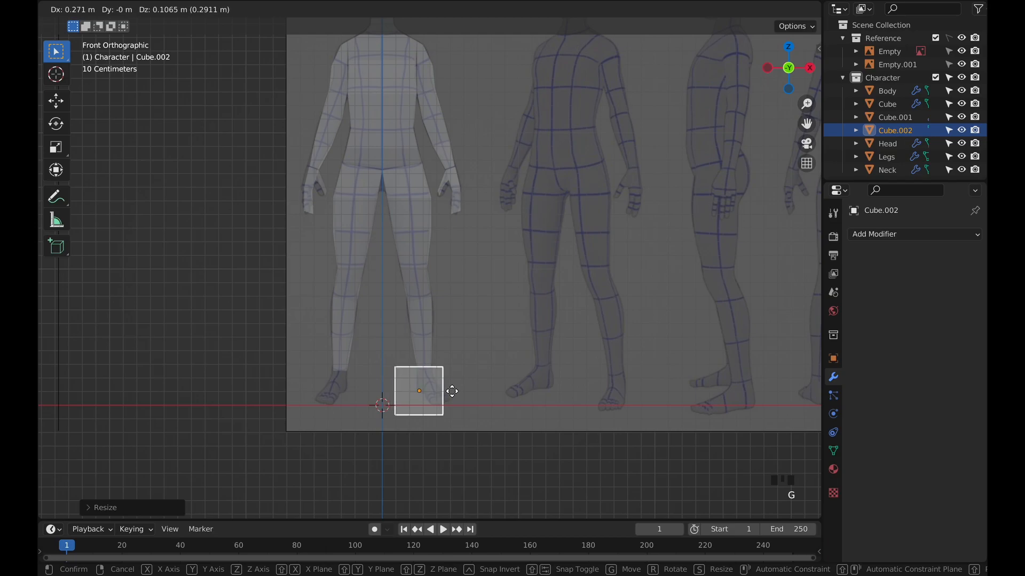
pyautogui.click(459, 394)
# Scale the foot cube down further and move it up so its top meets the ankle.
pyautogui.scroll(4, 464, 394)
pyautogui.keyDown('shift'); pyautogui.moveTo(464, 393); pyautogui.dragTo(487, 153, button='middle'); pyautogui.keyUp('shift')
pyautogui.press('s')
pyautogui.click(487, 257)
pyautogui.press('g')
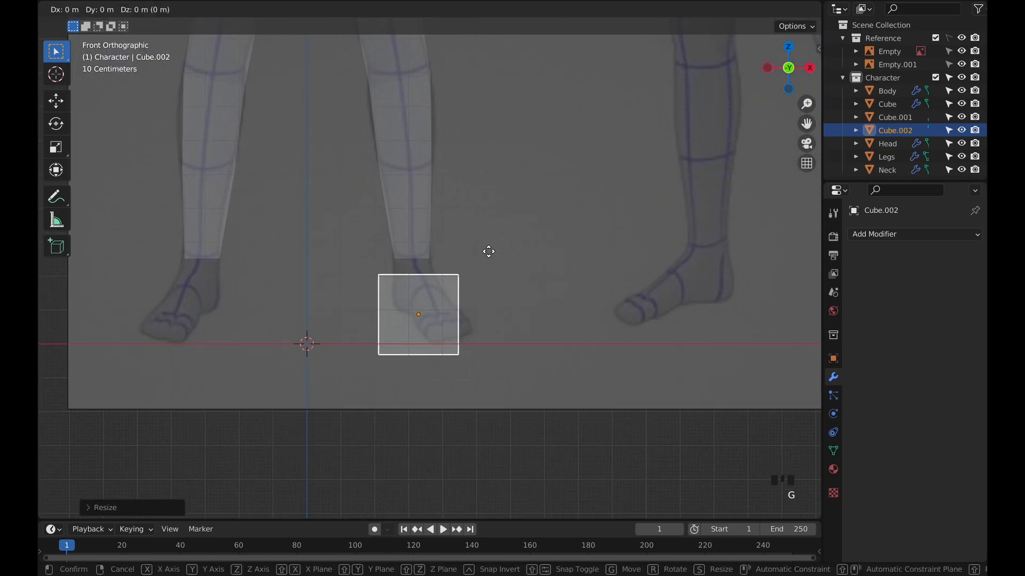
pyautogui.click(491, 240)
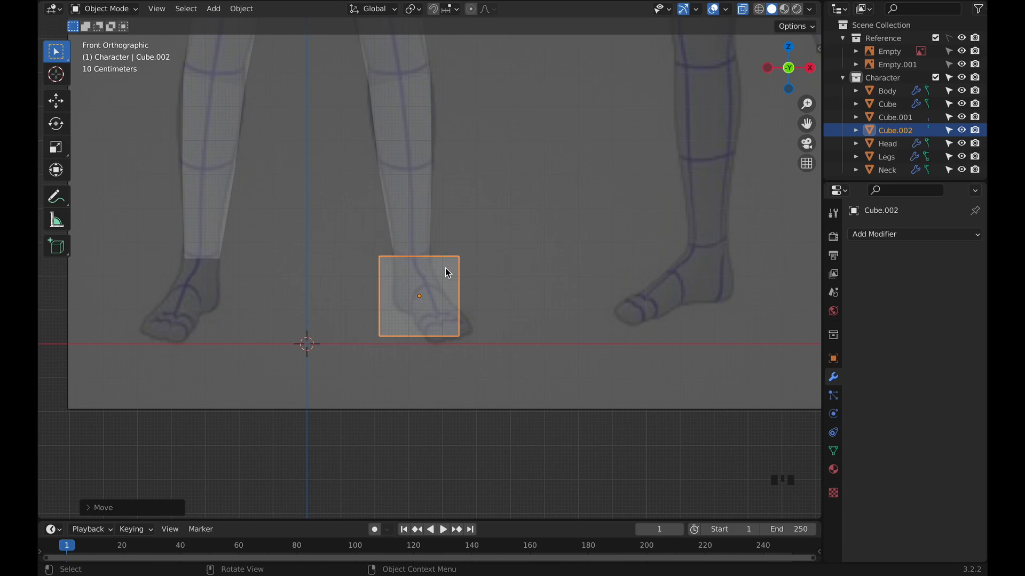
# In Edit Mode, move the foot cube's inner and outer side vertices in to match the ankle's width.
pyautogui.press('Tab')
pyautogui.moveTo(356, 232); pyautogui.dragTo(404, 347)
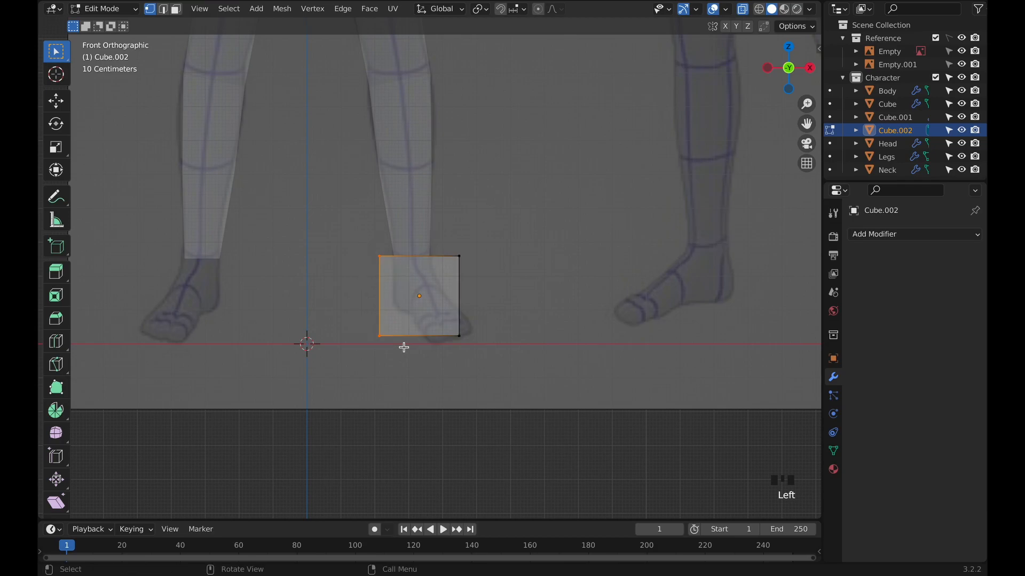
pyautogui.press('g')
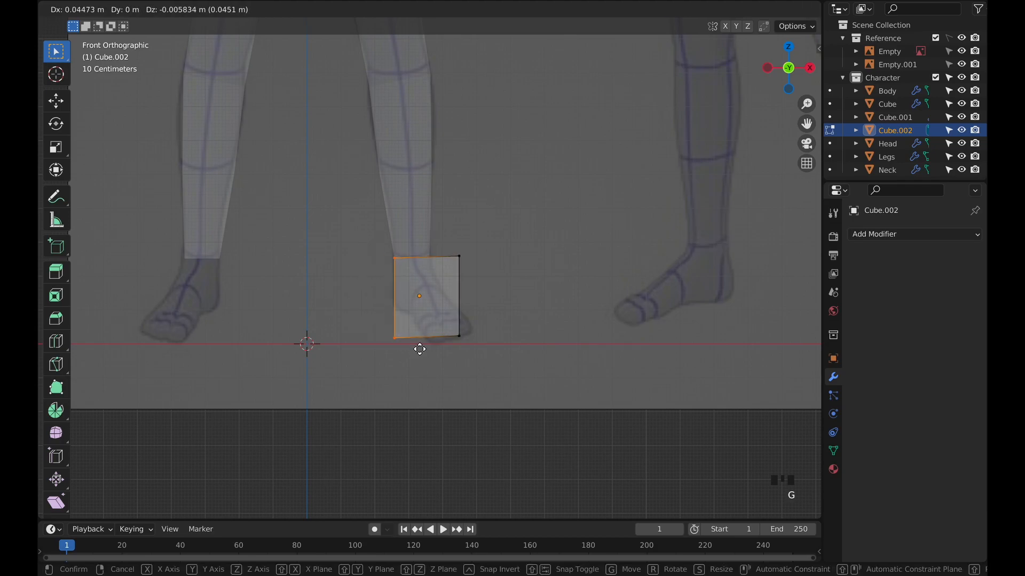
pyautogui.click(420, 348)
pyautogui.moveTo(445, 243); pyautogui.dragTo(476, 341)
pyautogui.press('g')
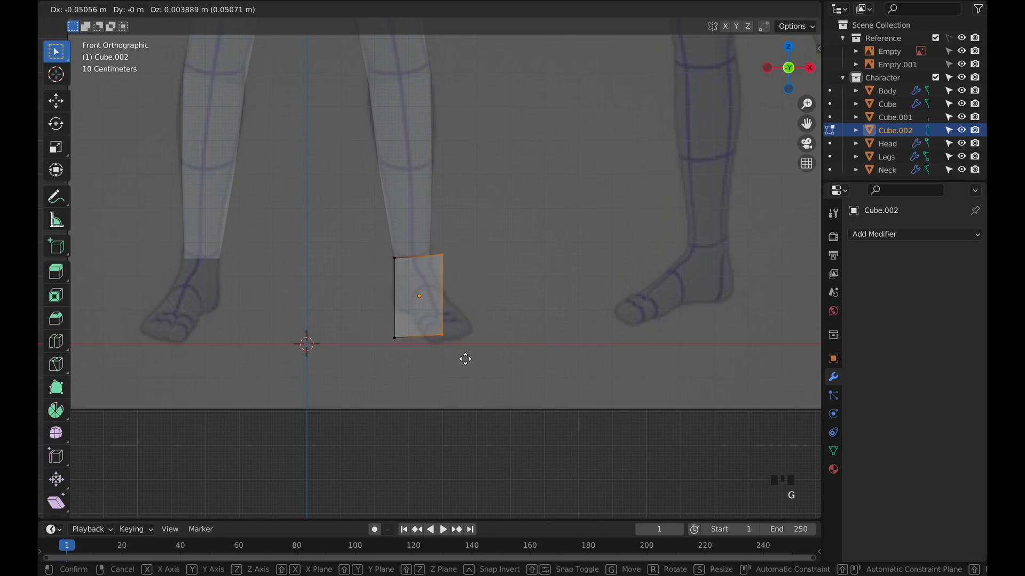
pyautogui.click(458, 362)
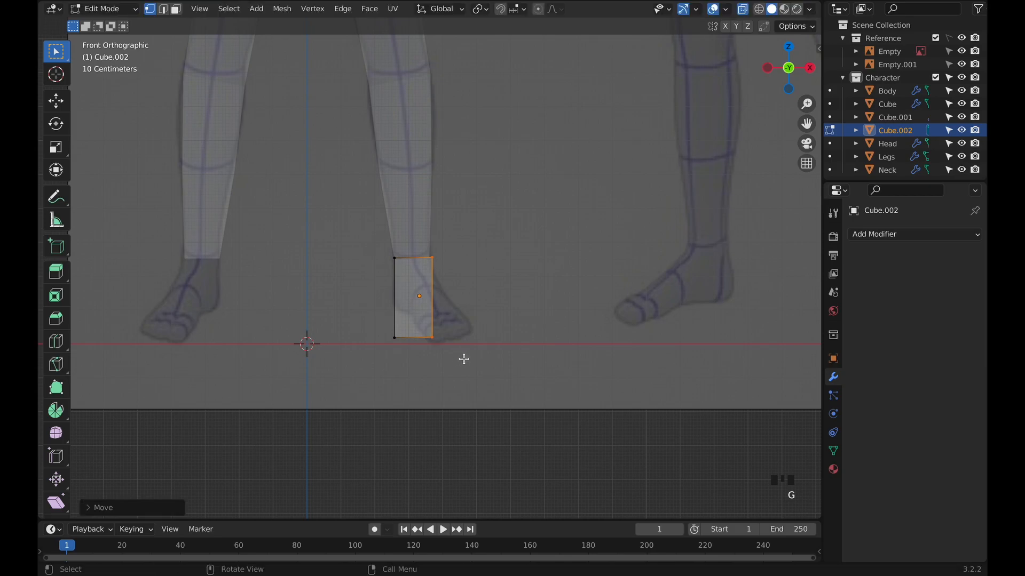
# In right view, move the foot cube's back vertices backward to meet the back of the ankle.
pyautogui.press('KP_3')
pyautogui.moveTo(480, 251); pyautogui.dragTo(511, 363)
pyautogui.press('g')
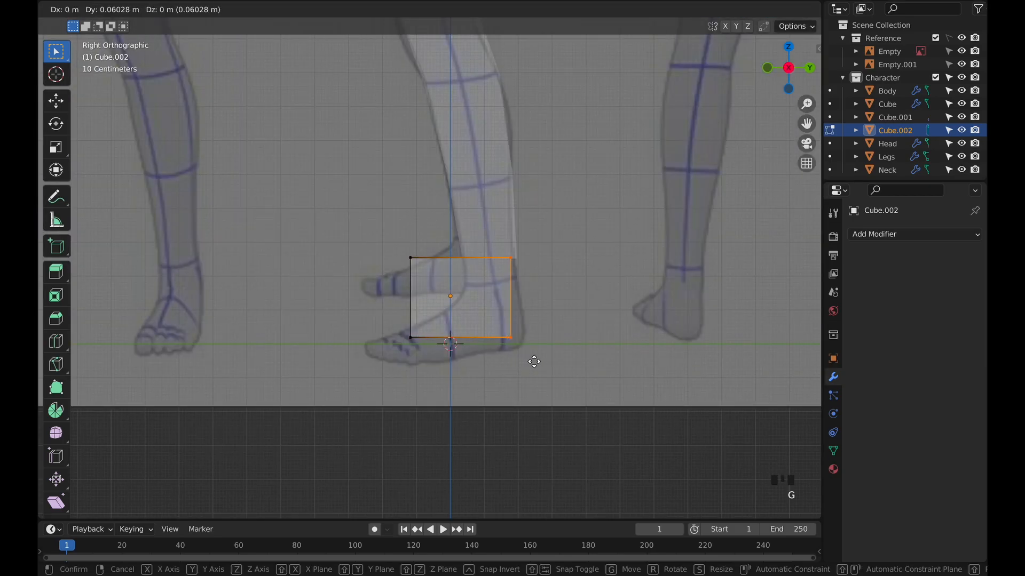
pyautogui.click(538, 363)
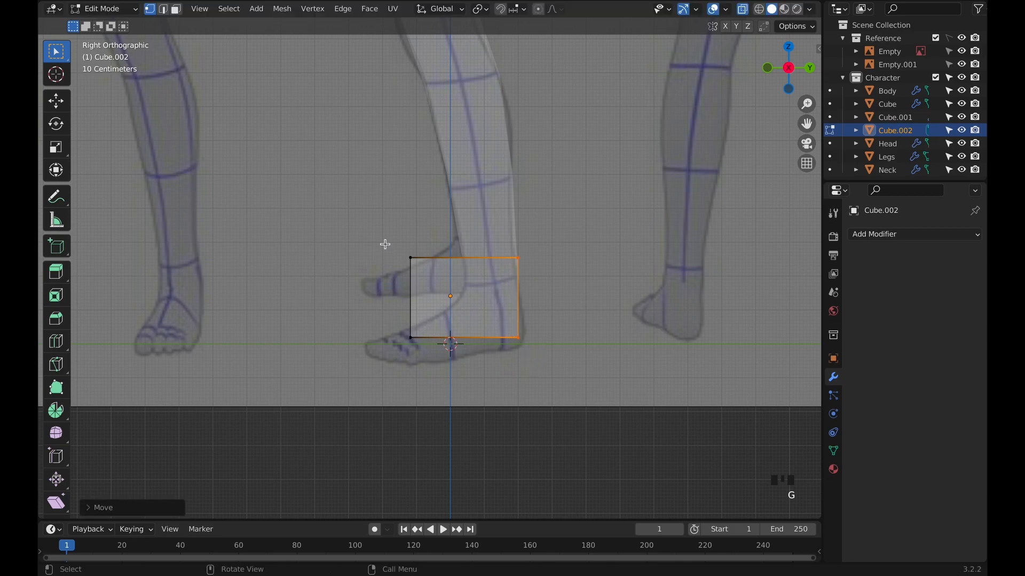
# Move the foot cube's front vertices about 0.16 m back along Y to match the front of the ankle.
pyautogui.moveTo(413, 256)
pyautogui.mouseDown(button='middle')
pyautogui.moveTo(407, 233)
pyautogui.moveTo(432, 243)
pyautogui.moveTo(401, 245)
pyautogui.mouseUp(button='middle')
pyautogui.press('KP_1')
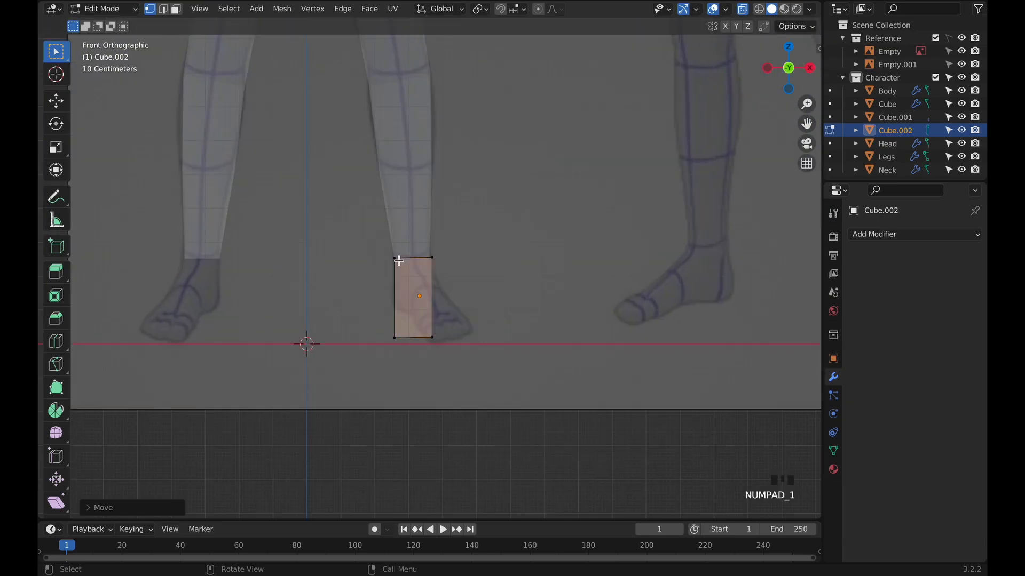
pyautogui.press('KP_3')
pyautogui.moveTo(374, 227); pyautogui.dragTo(419, 349)
pyautogui.press('g')
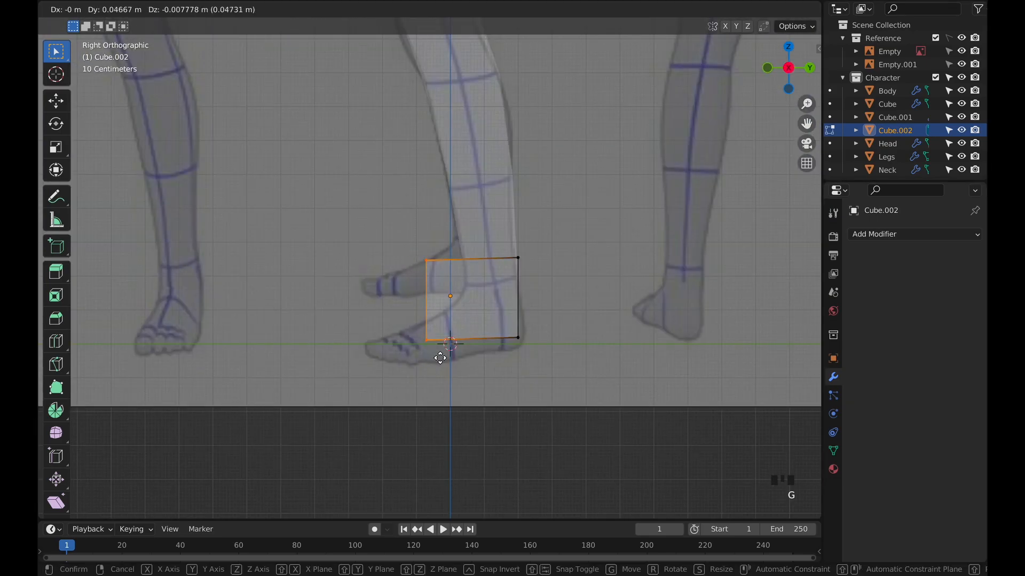
pyautogui.press('y')
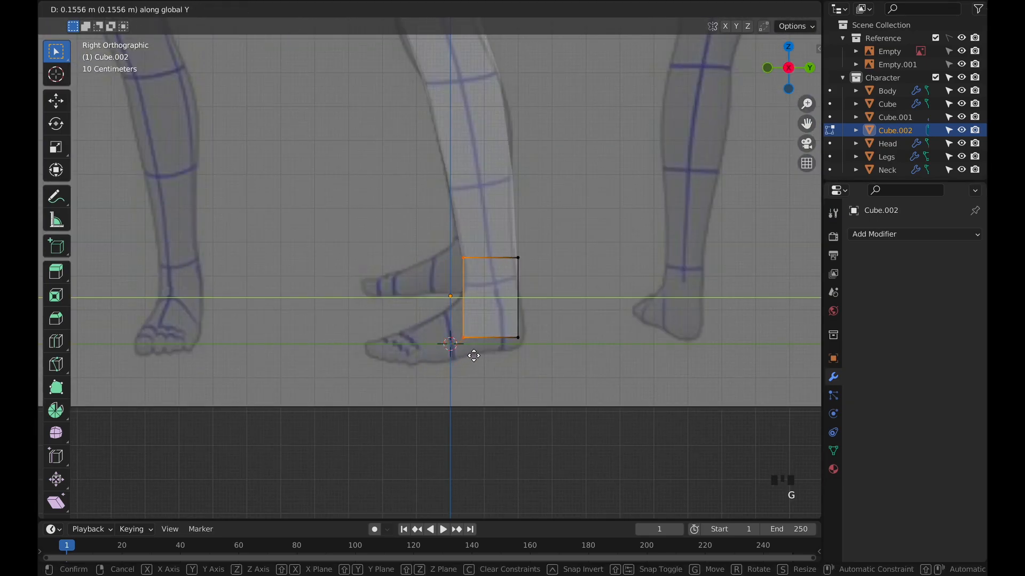
pyautogui.click(473, 356)
# Add a horizontal loop cut around the foot block, slid slightly above its middle.
pyautogui.press('KP_1')
pyautogui.press('KP_3')
pyautogui.moveTo(508, 340); pyautogui.dragTo(567, 334, button='middle')
pyautogui.hotkey('ctrl', 'r')
pyautogui.click(460, 305)
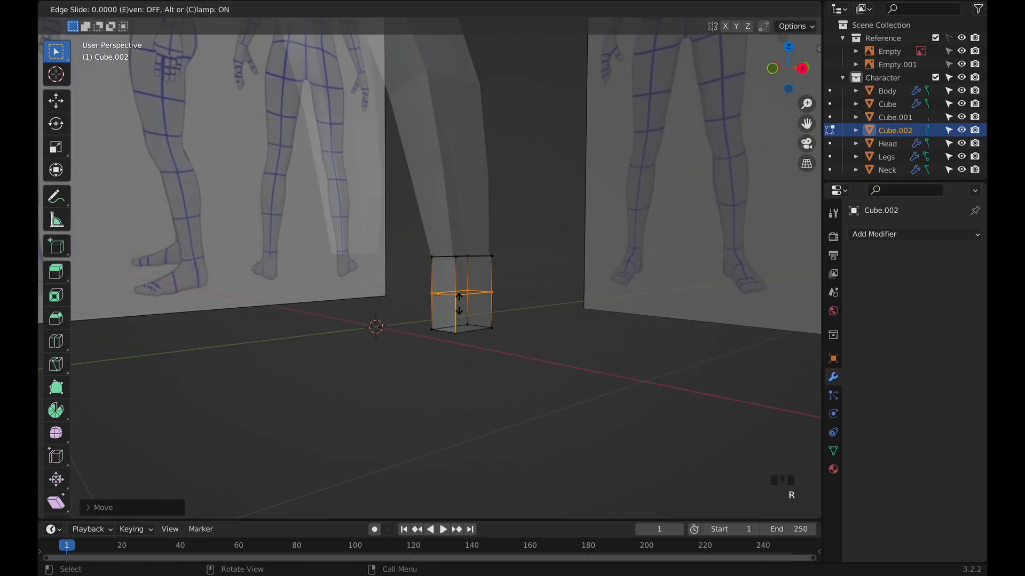
pyautogui.click(462, 301)
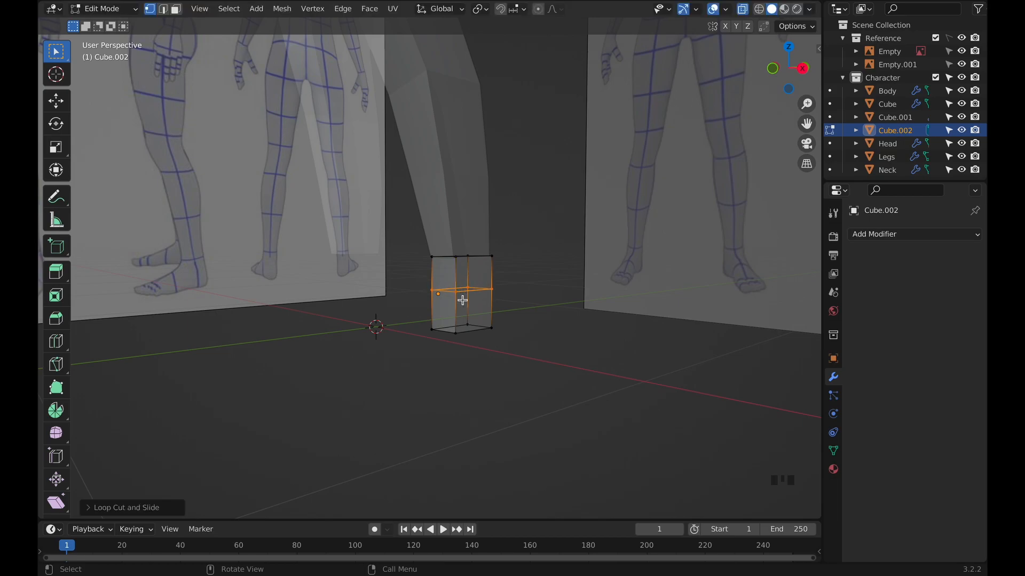
# Extrude the foot block's lower front face forward and extend it along Y to the reference toe tips.
pyautogui.click(177, 9)
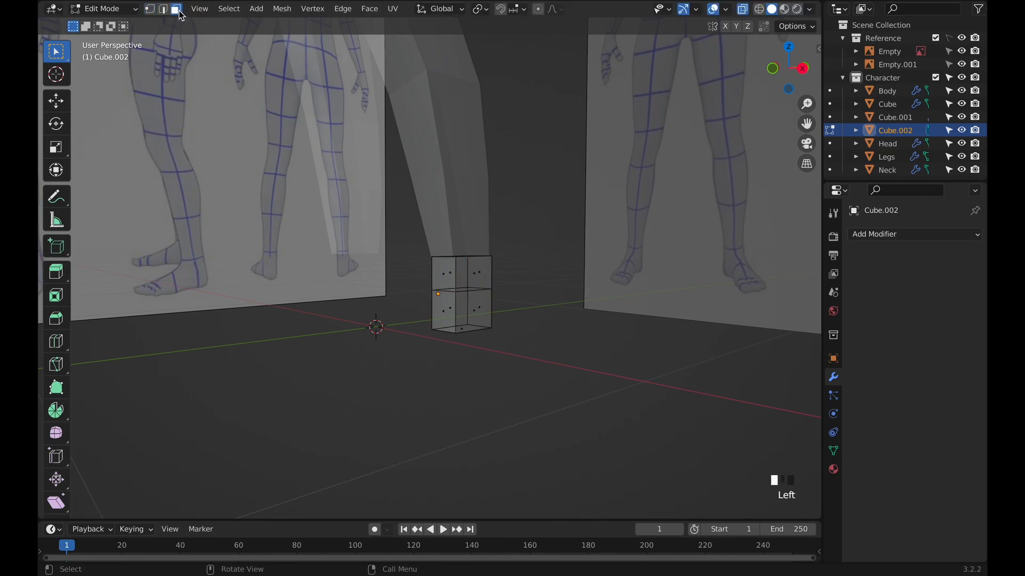
pyautogui.click(445, 313)
pyautogui.press('e')
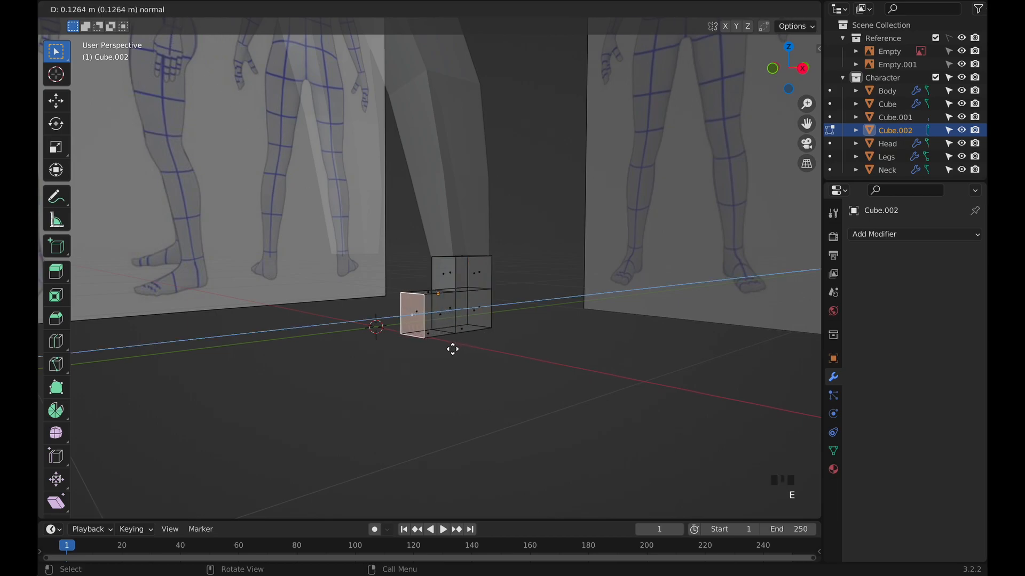
pyautogui.click(431, 347)
pyautogui.press('KP_3')
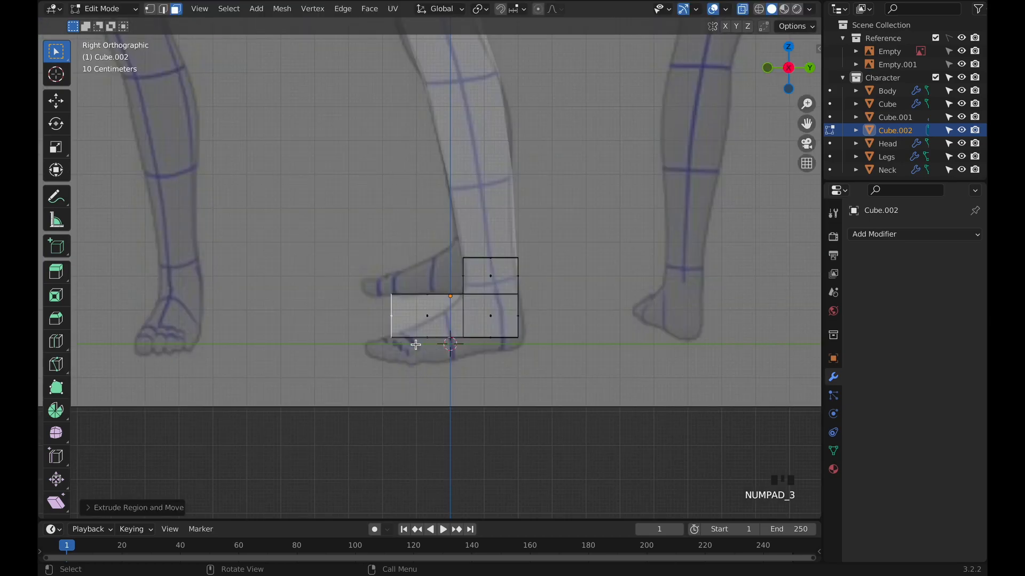
pyautogui.press('g')
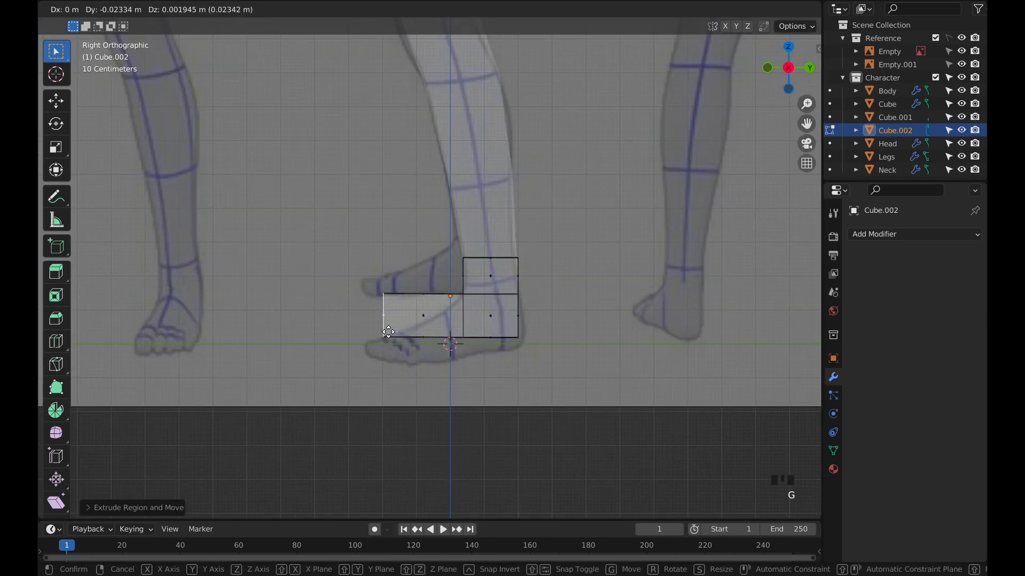
pyautogui.press('y')
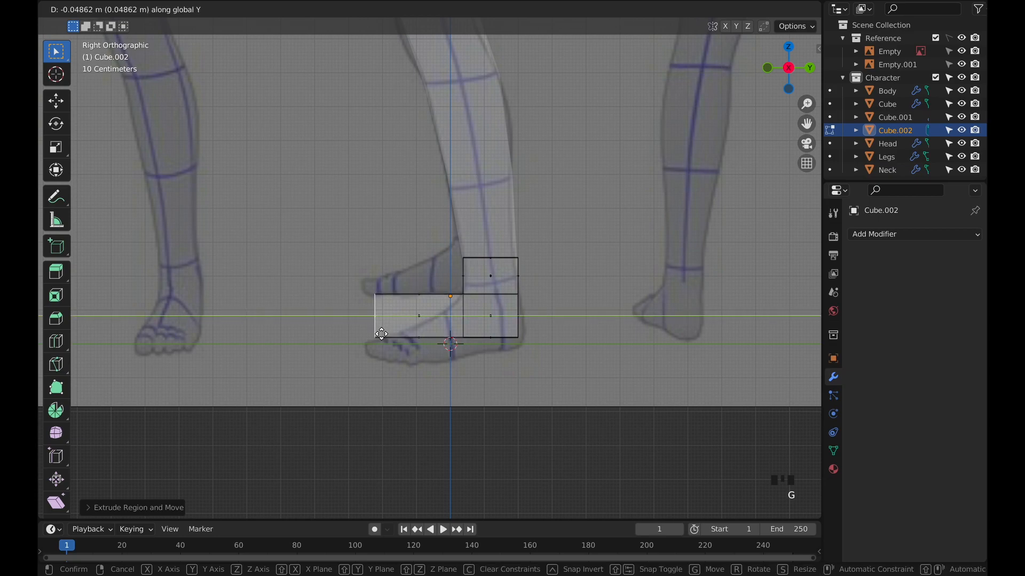
pyautogui.click(374, 337)
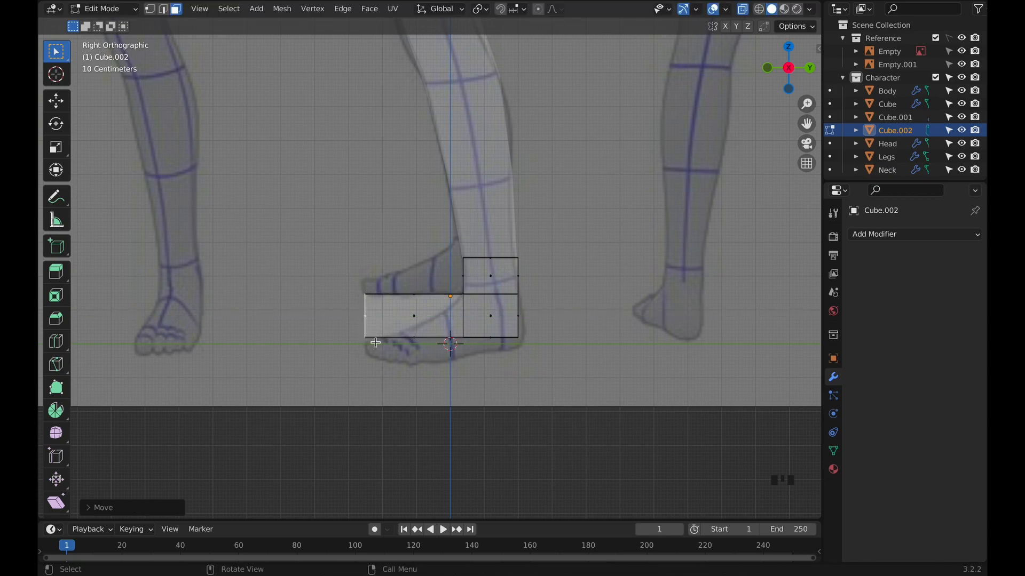
# In front view, move the toe face about 0.08 m outward and 0.03 m down onto the reference toes.
pyautogui.press('KP_1')
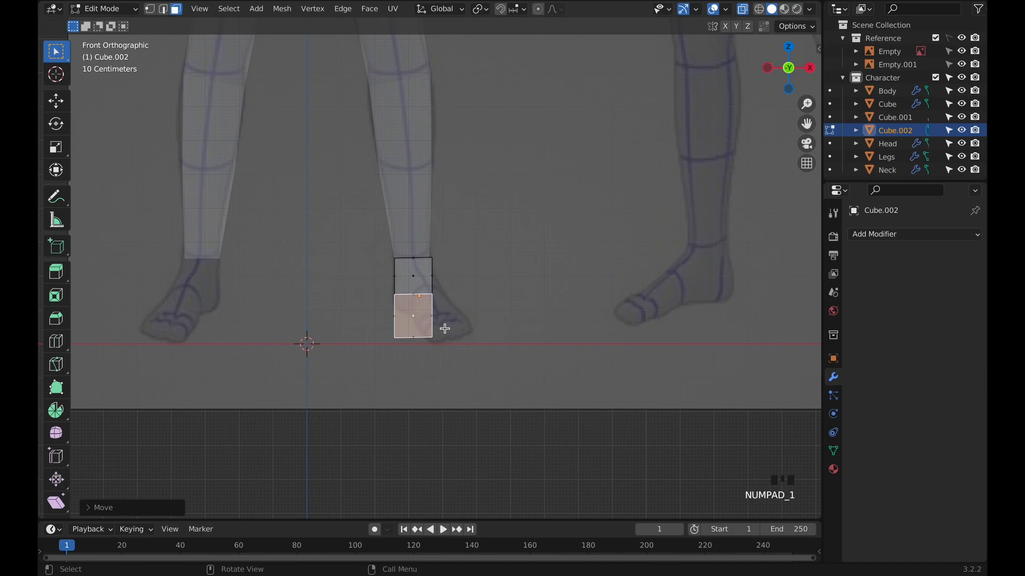
pyautogui.press('g')
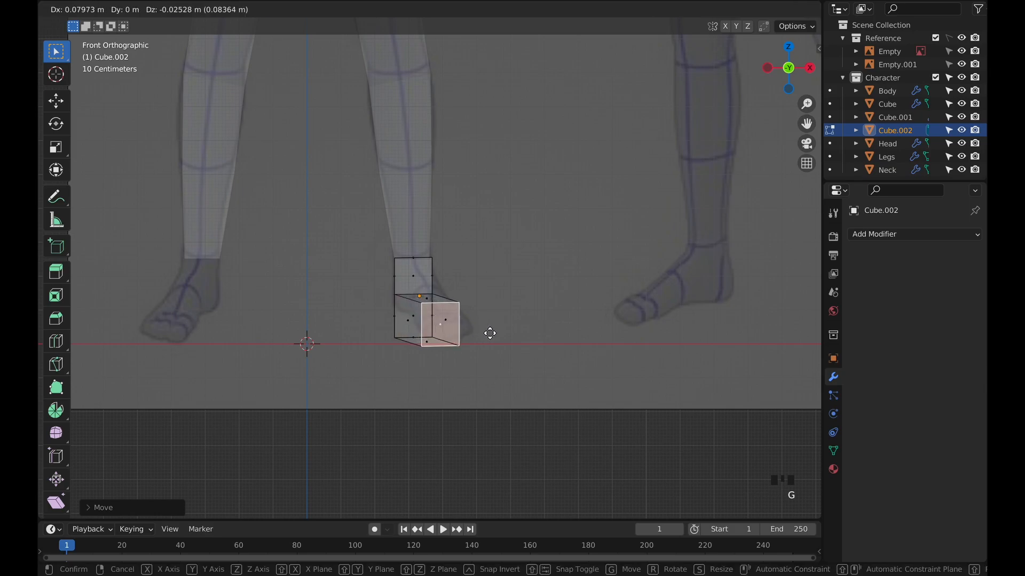
pyautogui.click(490, 335)
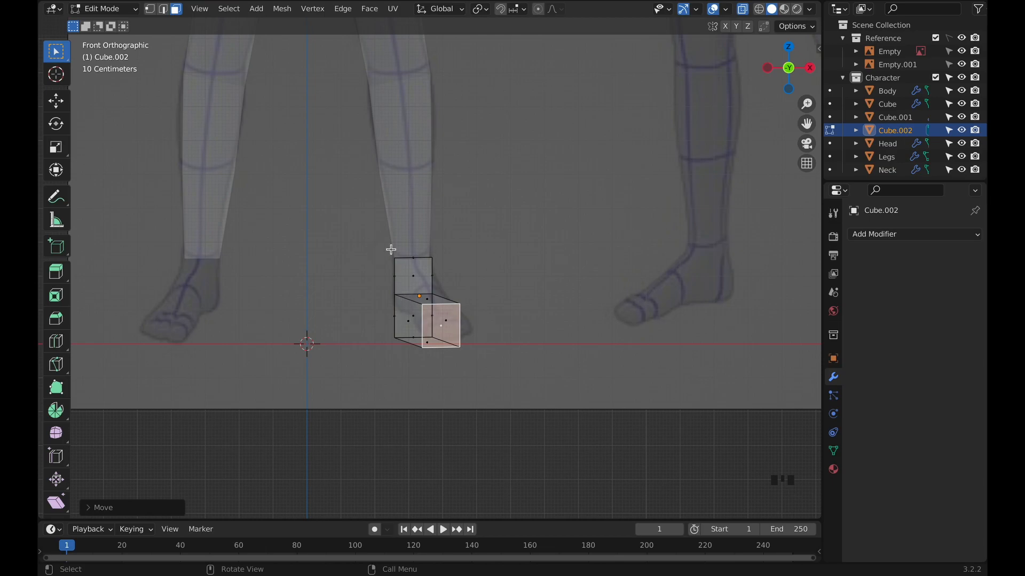
# Lower the toe end's top vertices about 0.05 m along Z to slope the top of the foot.
pyautogui.click(152, 9)
pyautogui.moveTo(417, 302); pyautogui.dragTo(496, 324)
pyautogui.press('g')
pyautogui.press('z')
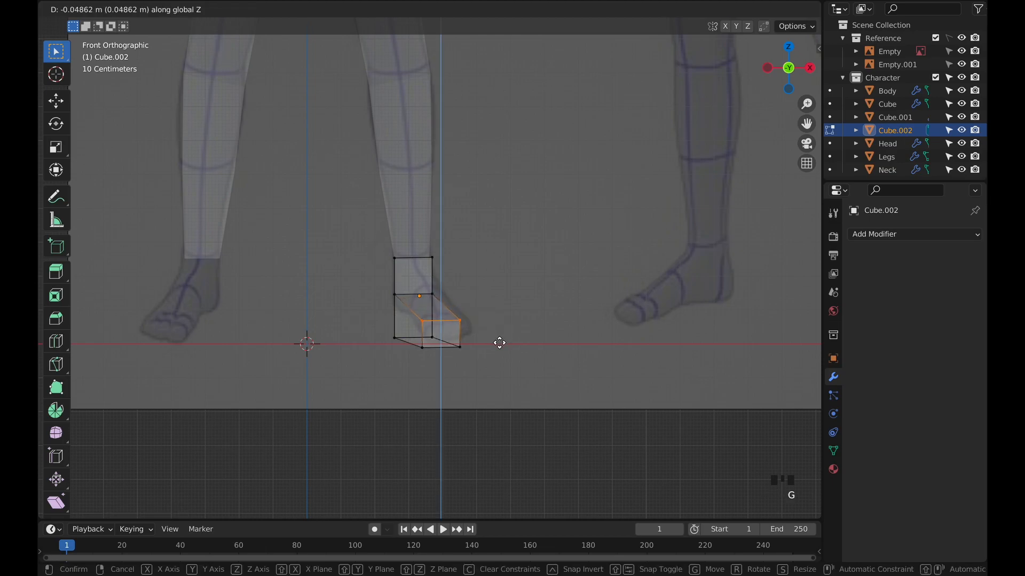
pyautogui.click(500, 343)
pyautogui.moveTo(525, 301); pyautogui.dragTo(424, 336, button='middle')
# In right view, lower the heel's bottom vertices level with the sole at the toes, and leave Edit Mode.
pyautogui.press('KP_3')
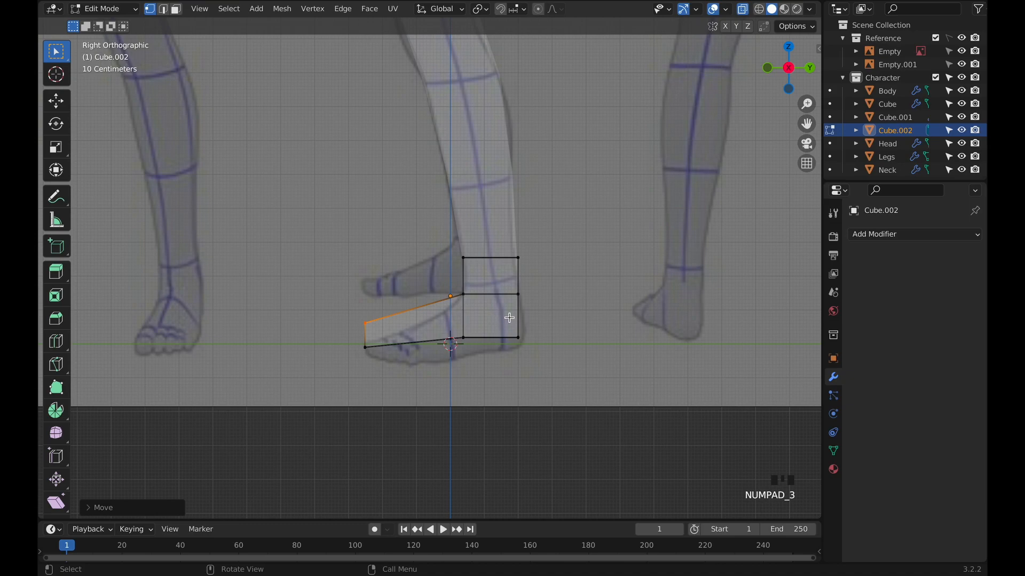
pyautogui.click(480, 352)
pyautogui.press('g')
pyautogui.click(482, 366)
pyautogui.moveTo(482, 366); pyautogui.dragTo(620, 343, button='middle')
pyautogui.press('KP_1')
pyautogui.press('Tab')
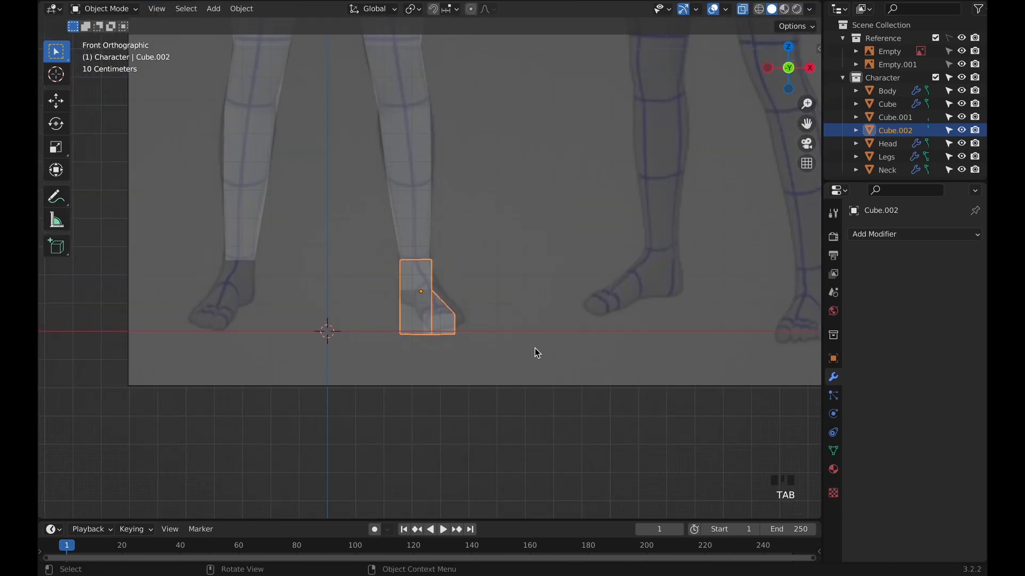
# Add a Mirror modifier to the foot on X, with Legs as mirror object and Clipping enabled.
pyautogui.click(520, 344)
pyautogui.moveTo(520, 344); pyautogui.dragTo(520, 293, button='middle')
pyautogui.scroll(-2, 549, 364)
pyautogui.scroll(-4, 549, 363)
pyautogui.press('KP_1')
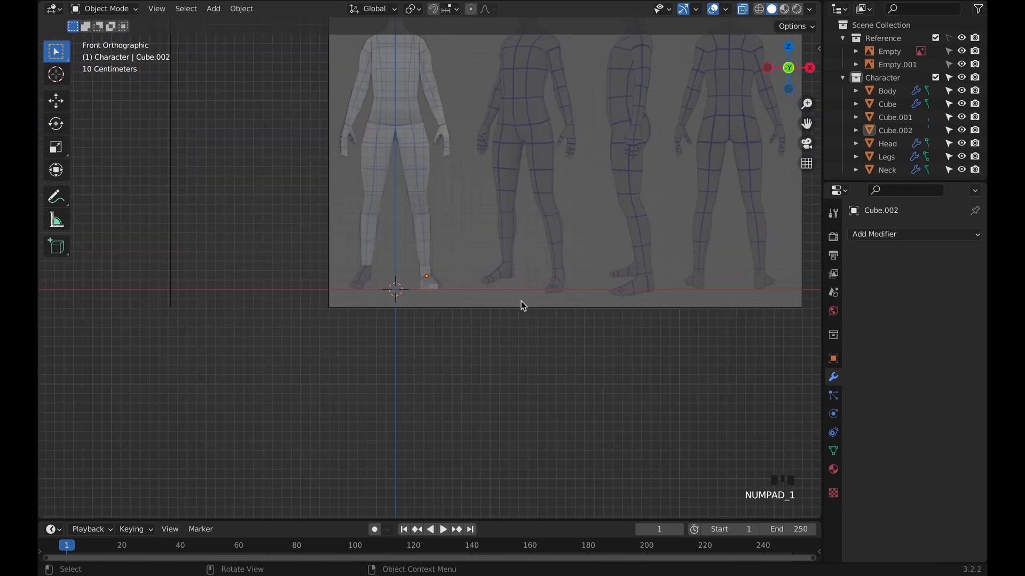
pyautogui.scroll(4, 488, 230)
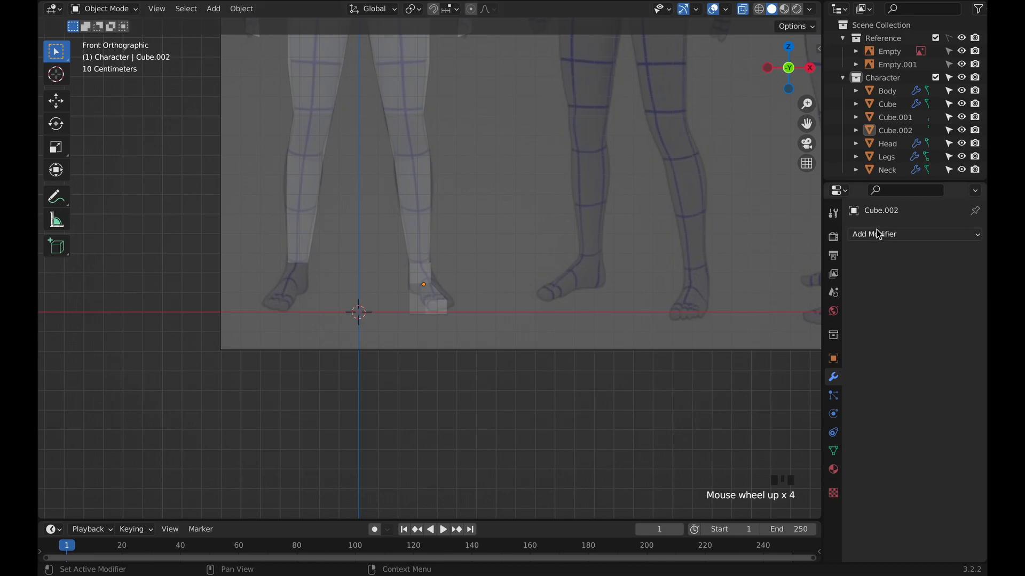
pyautogui.click(877, 234)
pyautogui.click(750, 385)
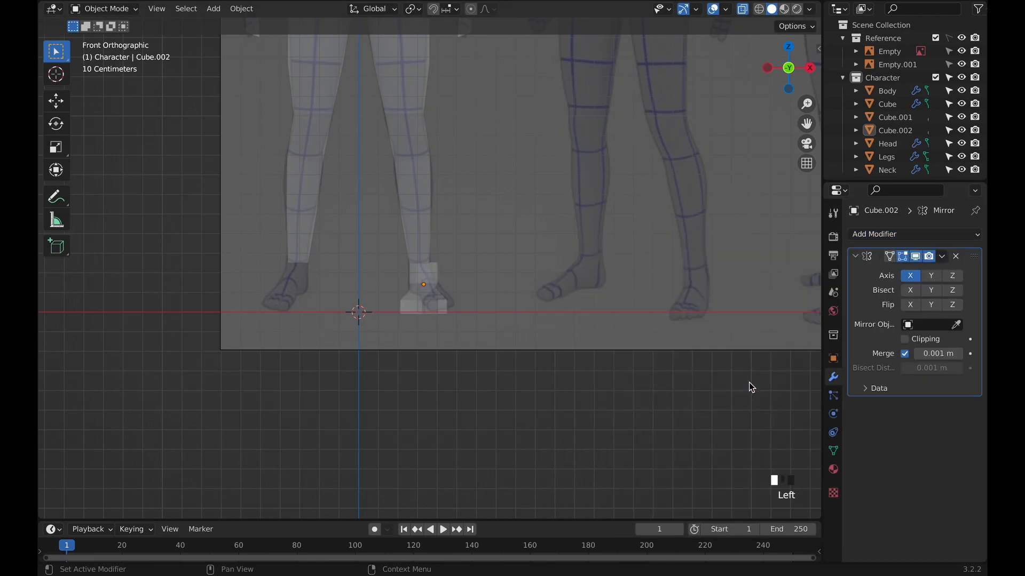
pyautogui.moveTo(957, 325); pyautogui.dragTo(310, 188)
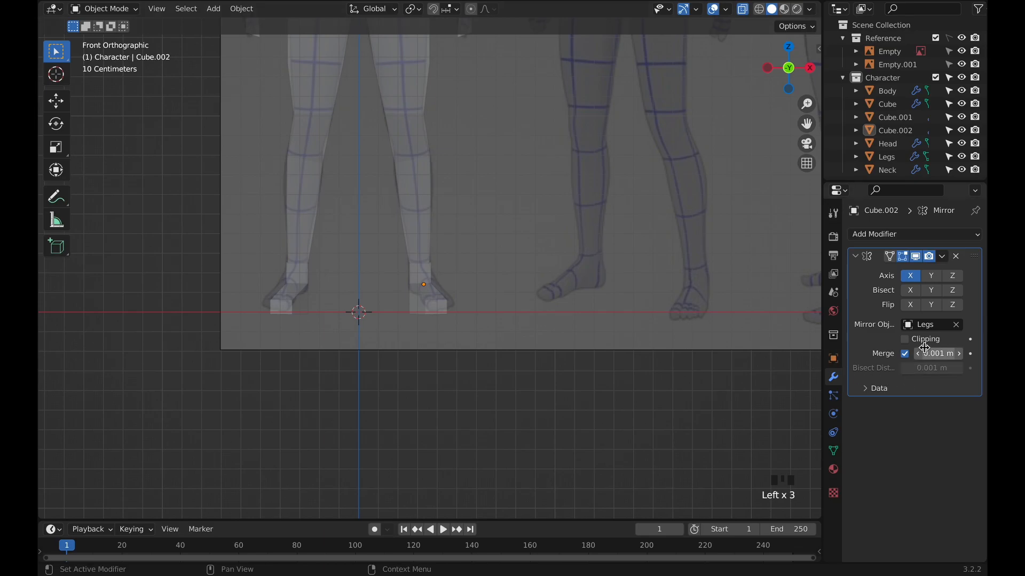
# Hide the Reference collection and turn off X-ray to show the whole character as solid.
pyautogui.moveTo(613, 320); pyautogui.dragTo(478, 271, button='middle')
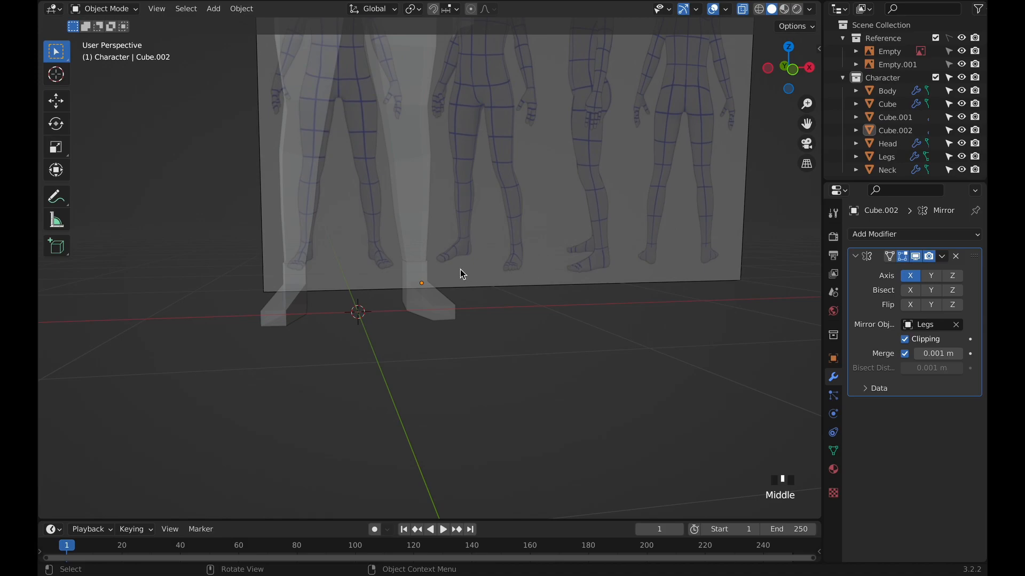
pyautogui.scroll(-2, 441, 265)
pyautogui.press('KP_1')
pyautogui.scroll(-1, 475, 213)
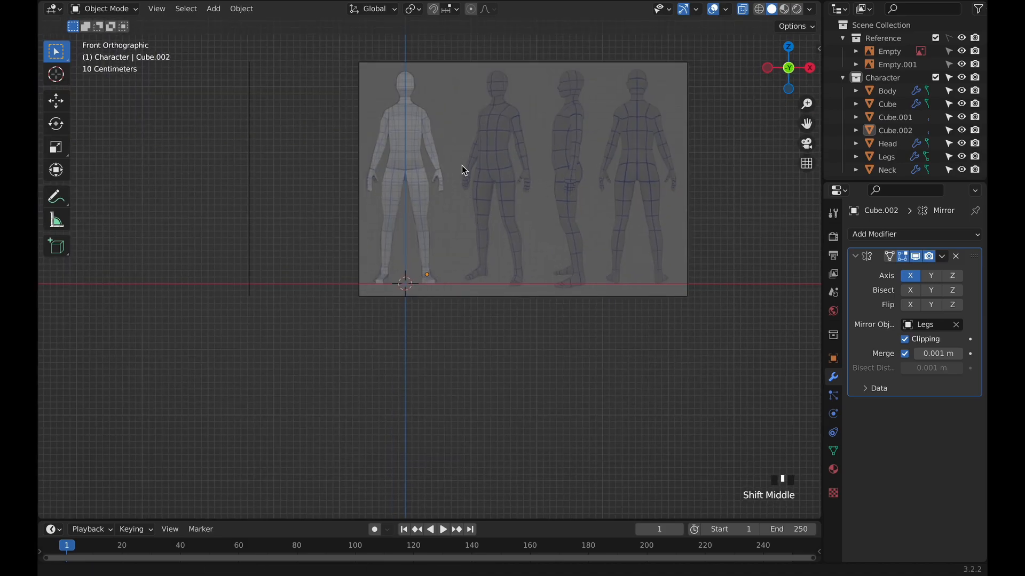
pyautogui.keyDown('shift'); pyautogui.moveTo(462, 159); pyautogui.dragTo(501, 296, button='middle'); pyautogui.keyUp('shift')
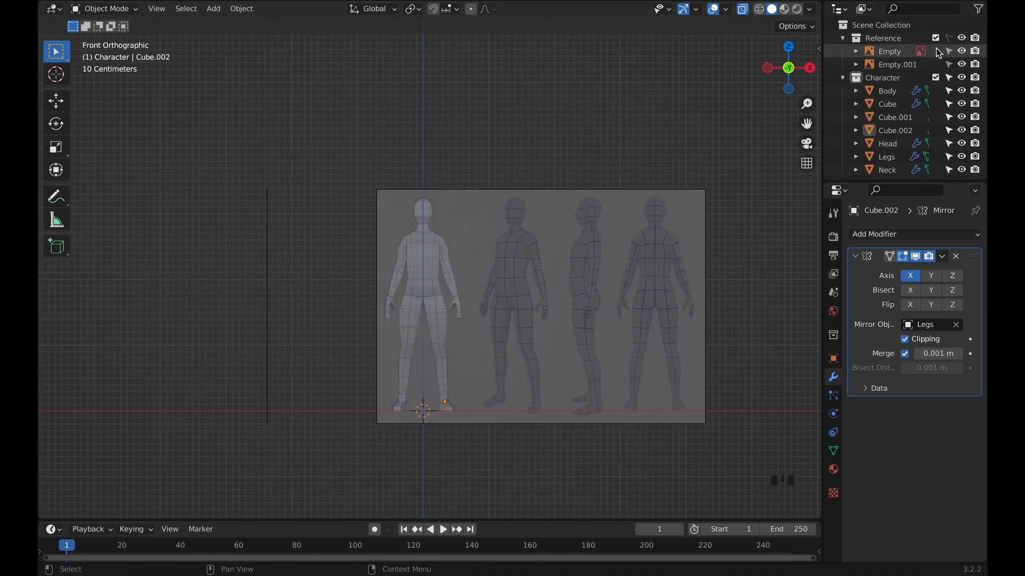
pyautogui.click(960, 39)
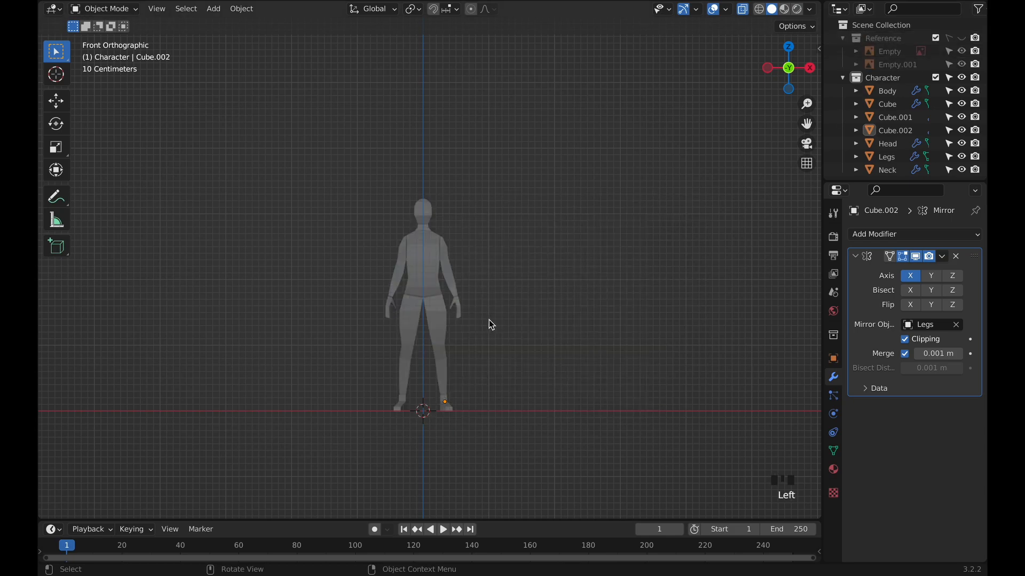
pyautogui.click(745, 9)
pyautogui.scroll(2, 560, 309)
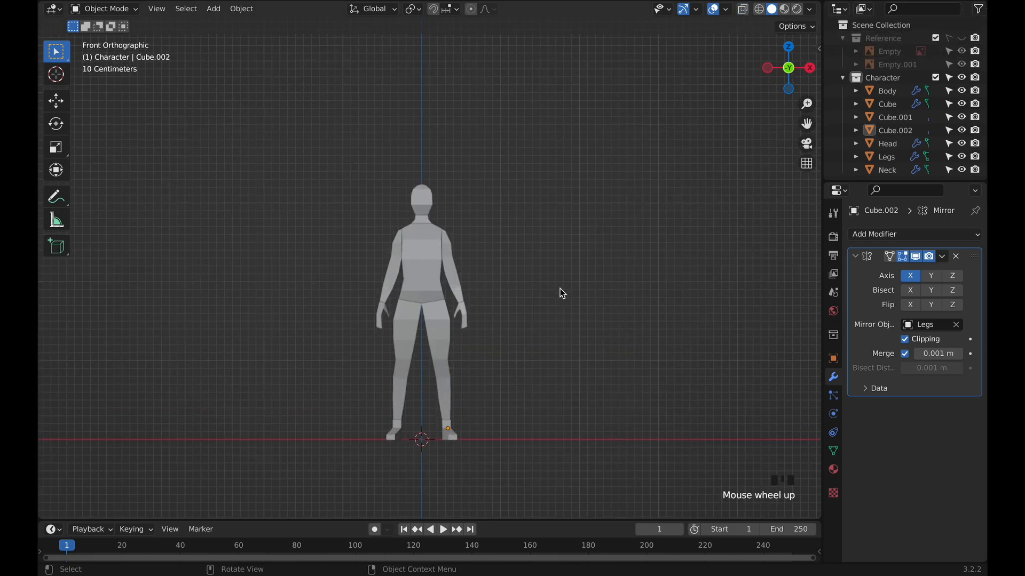
# Examine the blocked-out character's proportions and limbs from several angles and in front view.
pyautogui.moveTo(561, 339); pyautogui.dragTo(532, 271, button='middle')
pyautogui.scroll(-4, 531, 270)
pyautogui.moveTo(533, 309); pyautogui.dragTo(538, 256, button='middle')
pyautogui.scroll(-2, 542, 315)
pyautogui.scroll(3, 545, 325)
pyautogui.moveTo(547, 327); pyautogui.dragTo(386, 319, button='middle')
pyautogui.scroll(-2, 416, 322)
pyautogui.moveTo(450, 338); pyautogui.dragTo(475, 373, button='middle')
pyautogui.scroll(4, 409, 315)
pyautogui.scroll(-2, 454, 347)
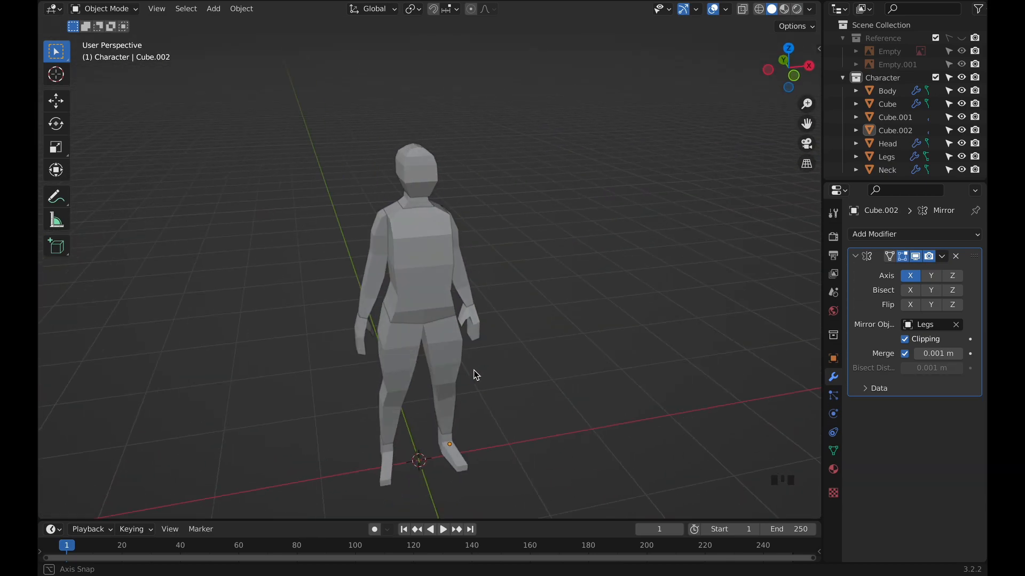
pyautogui.moveTo(520, 275); pyautogui.dragTo(430, 176, button='middle')
pyautogui.scroll(-2, 451, 316)
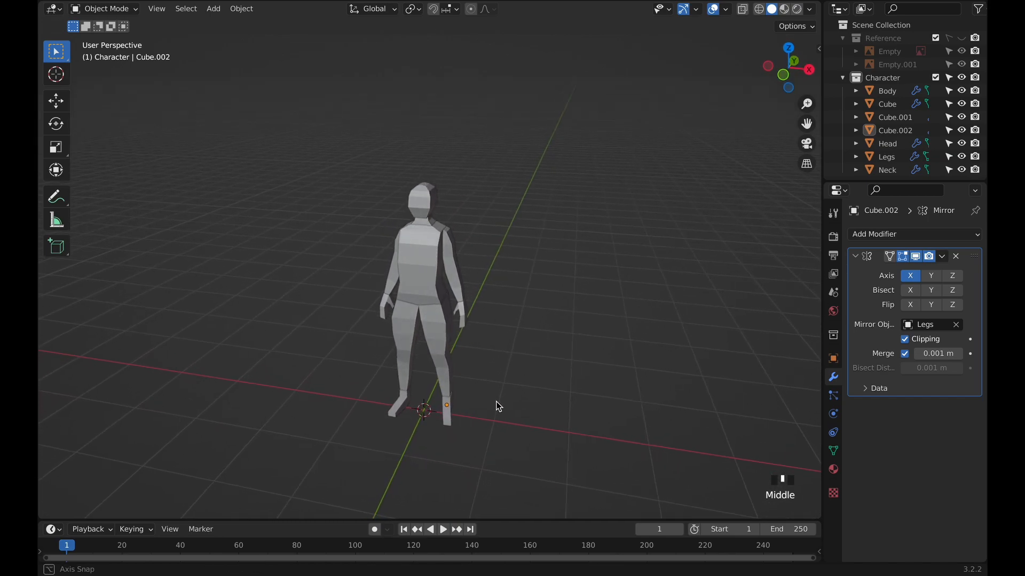
pyautogui.scroll(-1, 462, 407)
pyautogui.scroll(1, 451, 373)
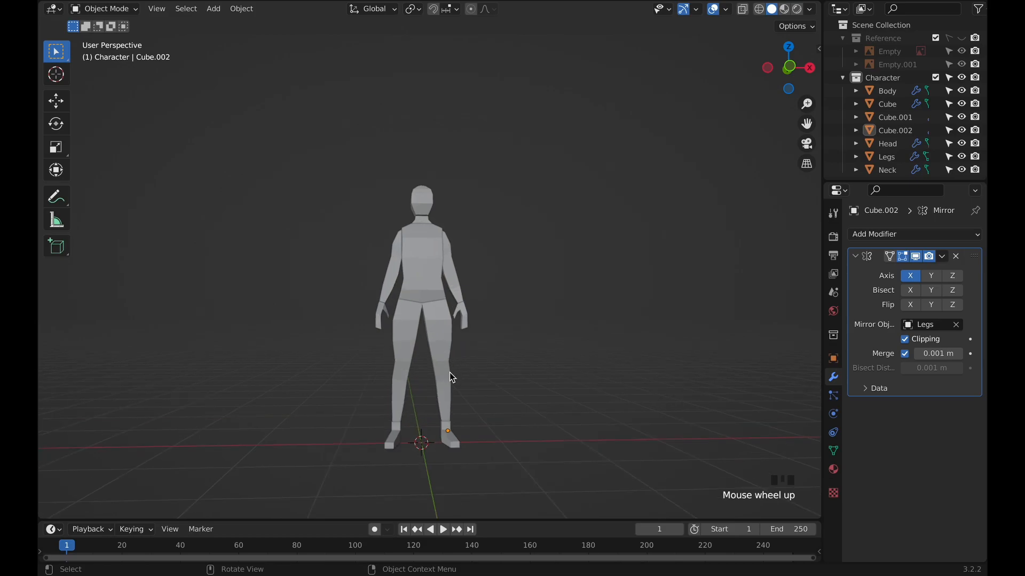
pyautogui.press('KP_1')
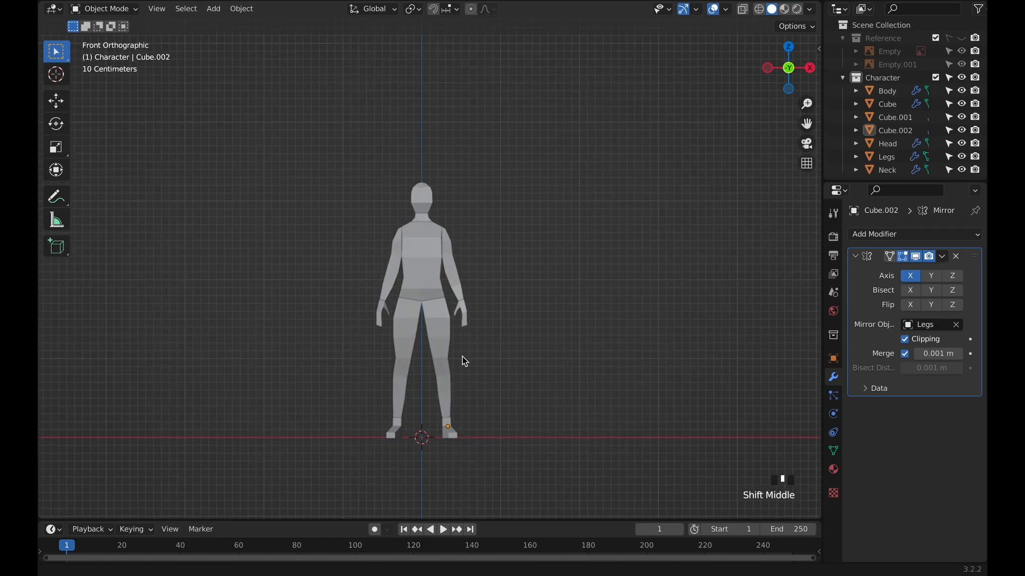